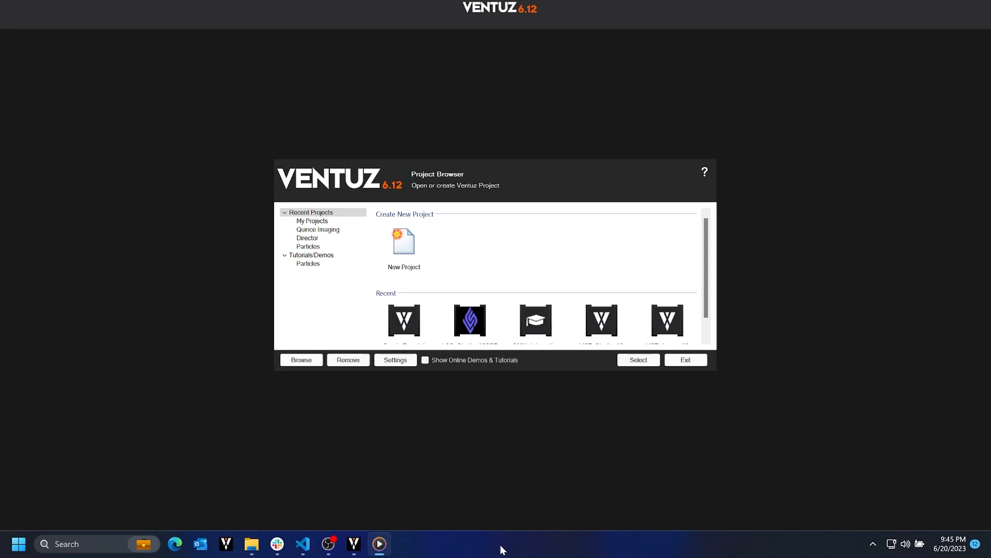
# Open the recent eSports Template project and create and enter an MW folder inside its Scenes folder
pyautogui.doubleClick(404, 322)
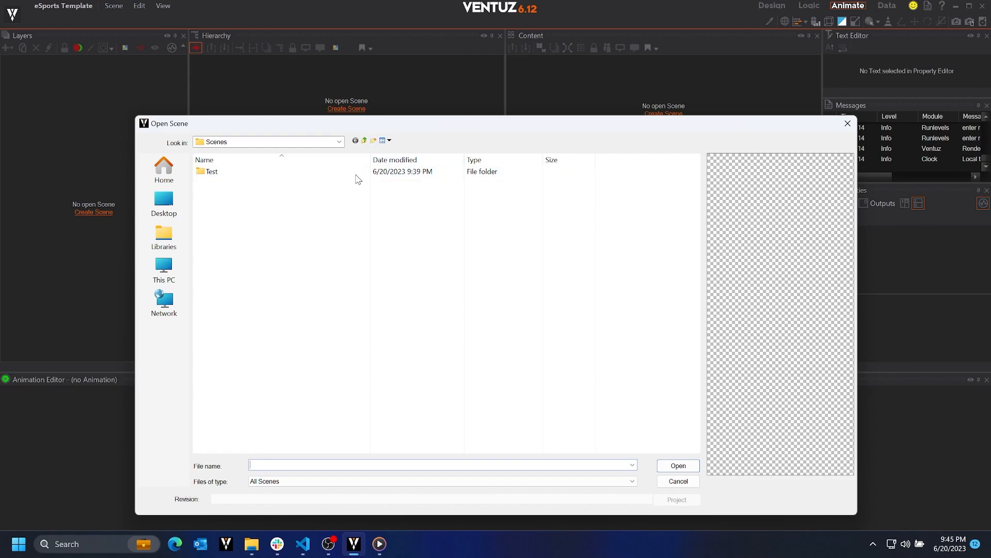
pyautogui.click(374, 140)
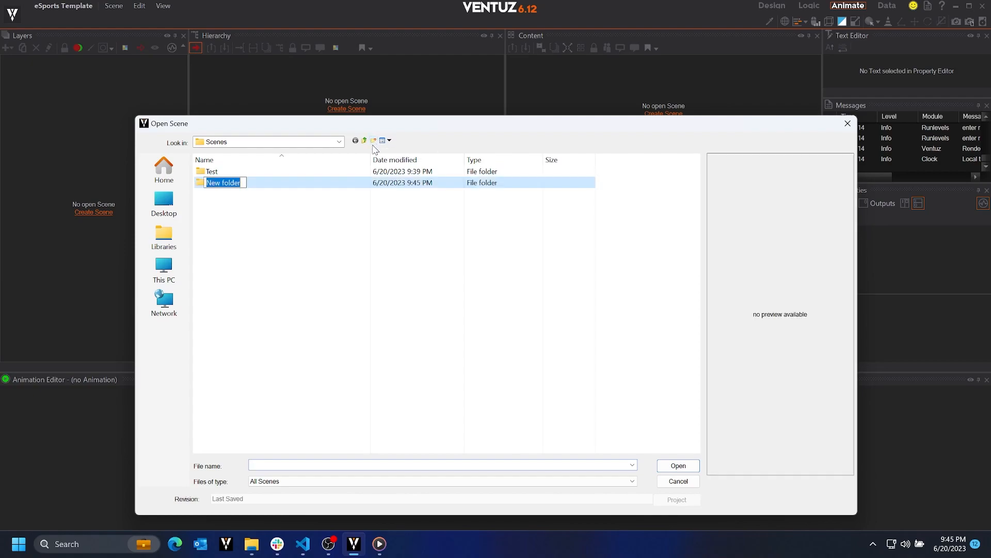
pyautogui.write('MW')
pyautogui.press('Return')
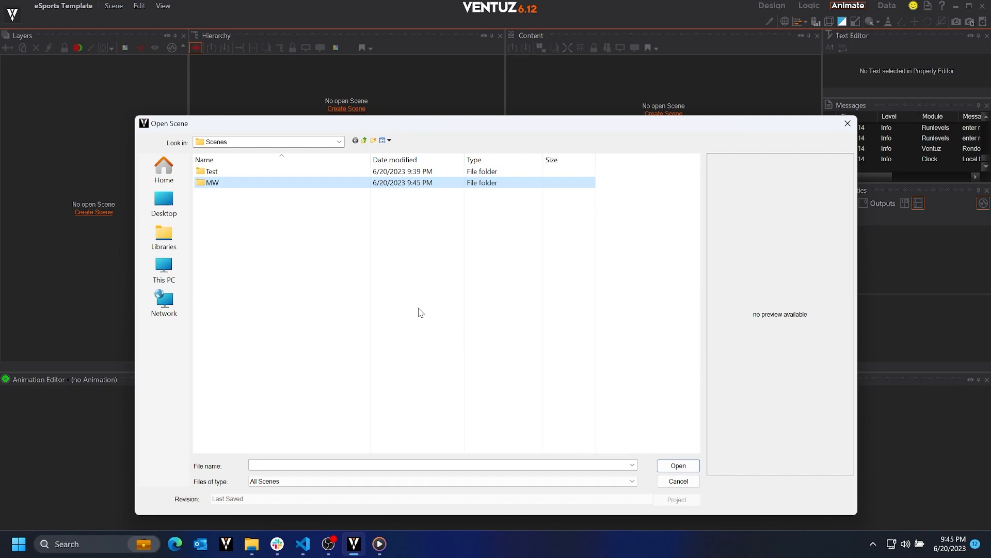
pyautogui.press('Return')
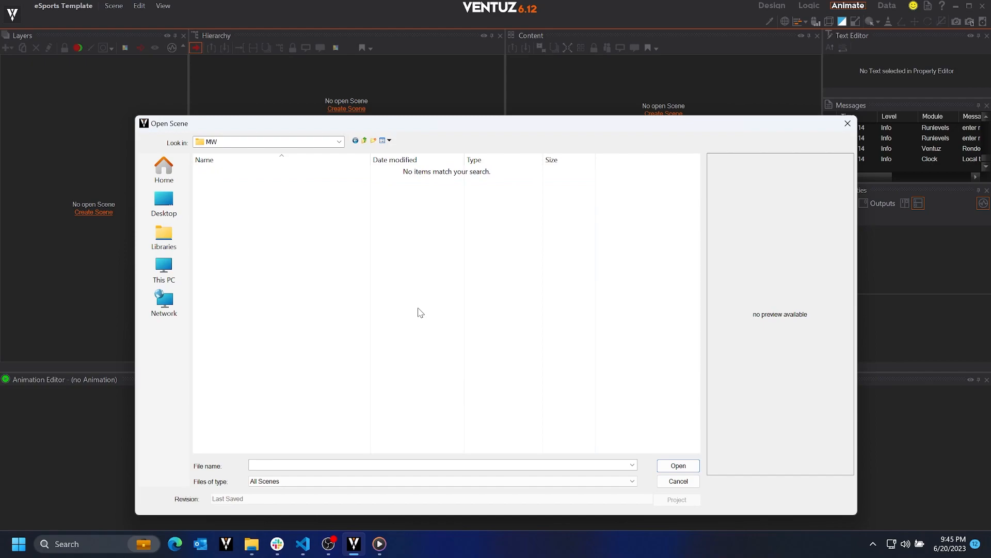
# Try to open a scene named MW_PVP_001_HV from the MW folder
pyautogui.click(309, 464)
pyautogui.write('MW_PVP_001_HV')
pyautogui.press('Left')
pyautogui.press('Left')
pyautogui.press('Left')
pyautogui.press('Left')
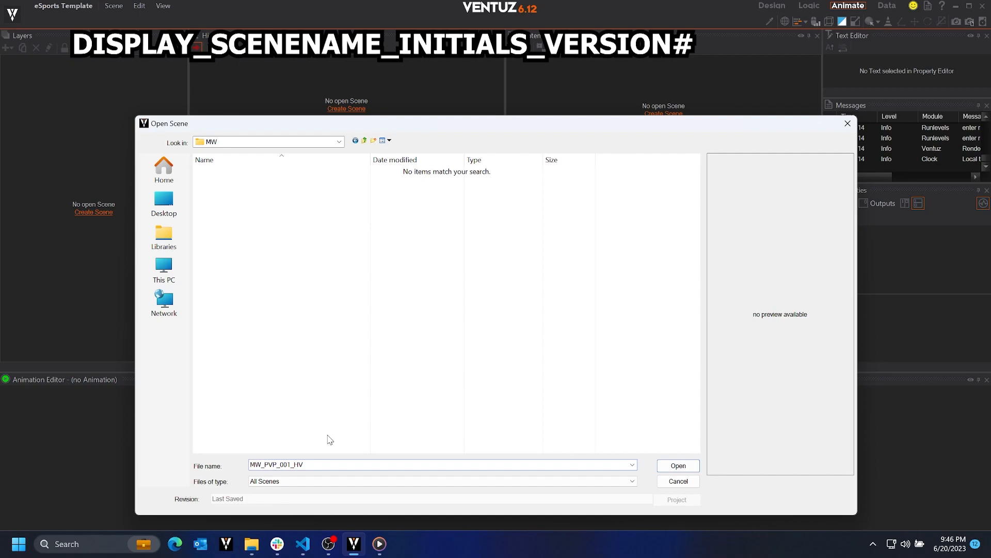
pyautogui.hotkey('ctrl', 'a')
pyautogui.press('Right')
pyautogui.hotkey('ctrl', 'a')
pyautogui.press('Right')
pyautogui.hotkey('ctrl', 'a')
pyautogui.press('Right')
pyautogui.hotkey('ctrl', 'a')
pyautogui.press('Right')
pyautogui.hotkey('ctrl', 'a')
pyautogui.press('Right')
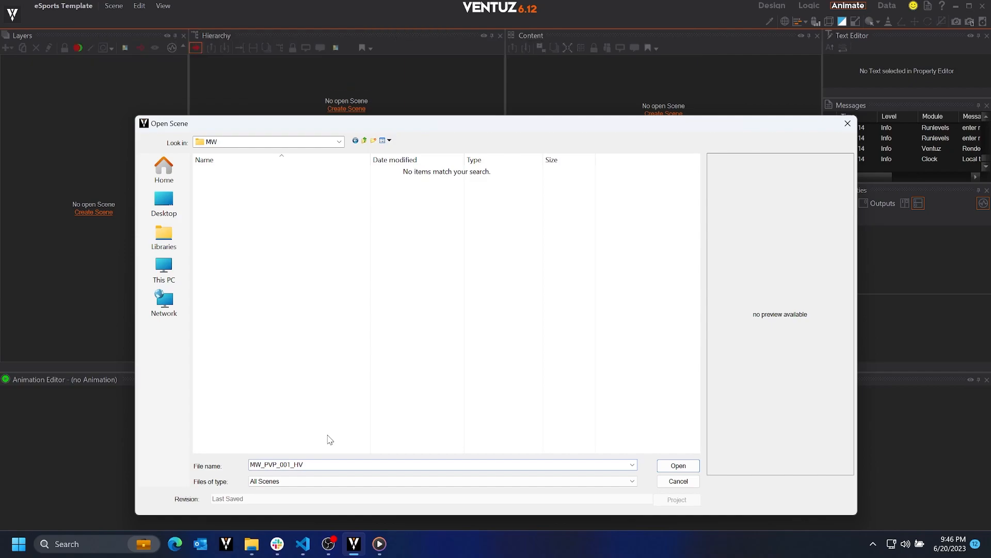
pyautogui.press('Return')
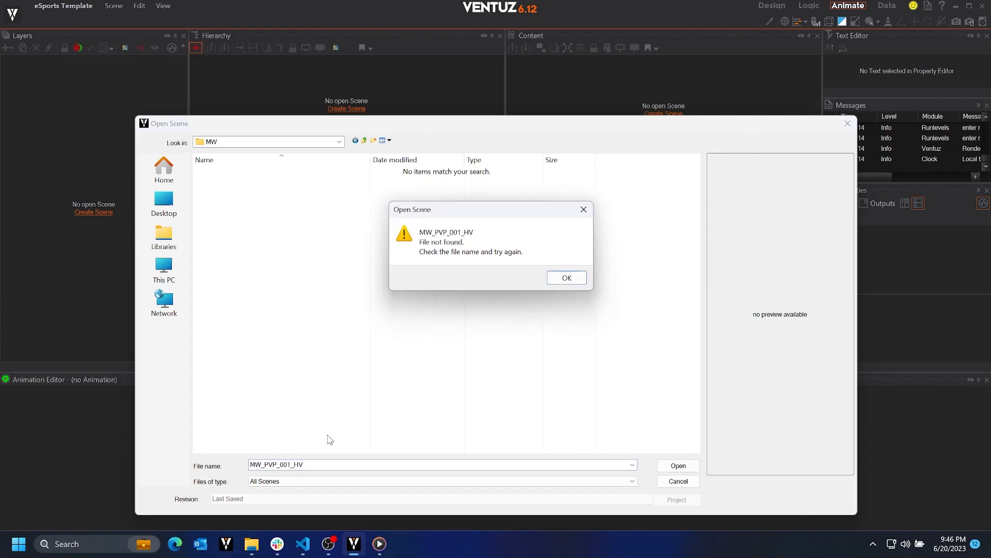
pyautogui.press('Return')
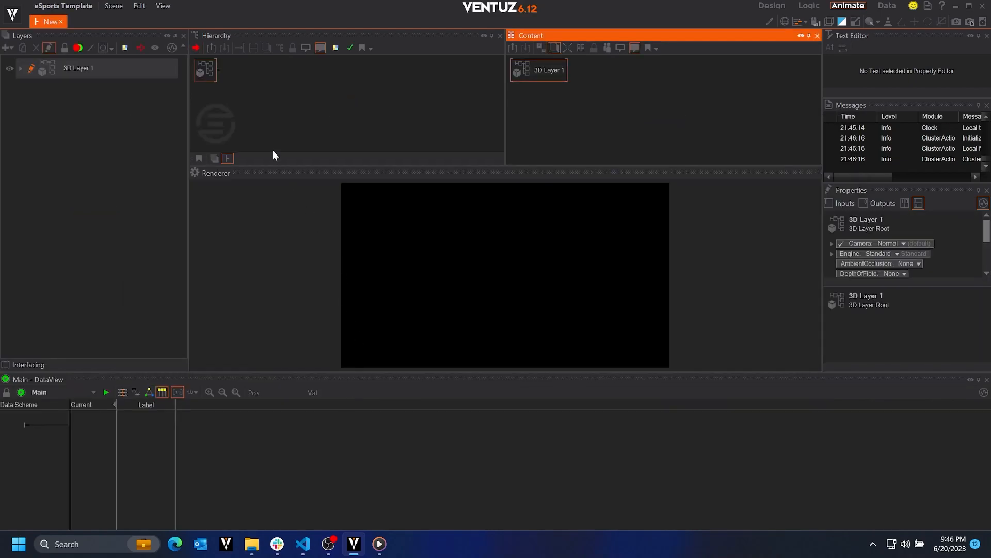
# Save the new scene in the MW folder as MW_PVP_001_HV
pyautogui.hotkey('ctrl', 's')
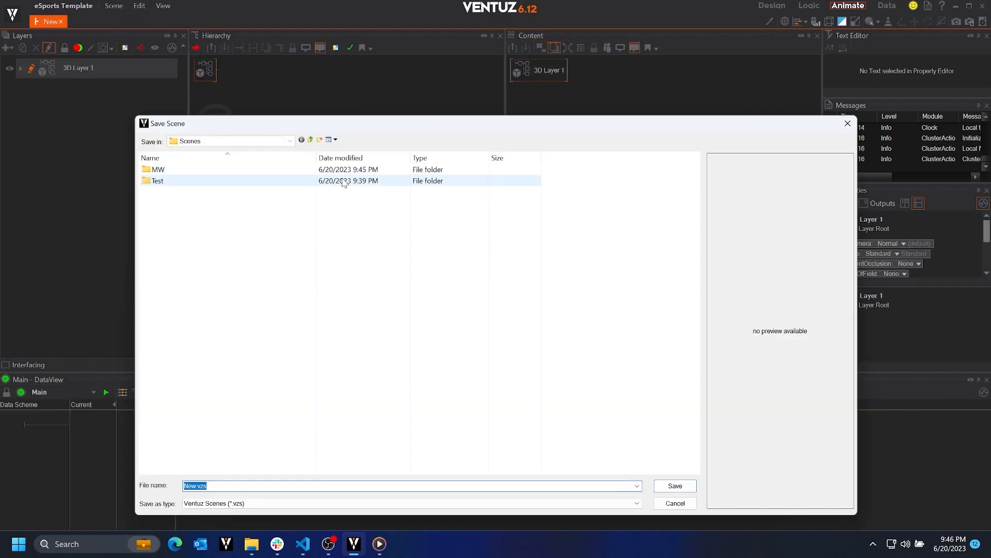
pyautogui.doubleClick(353, 171)
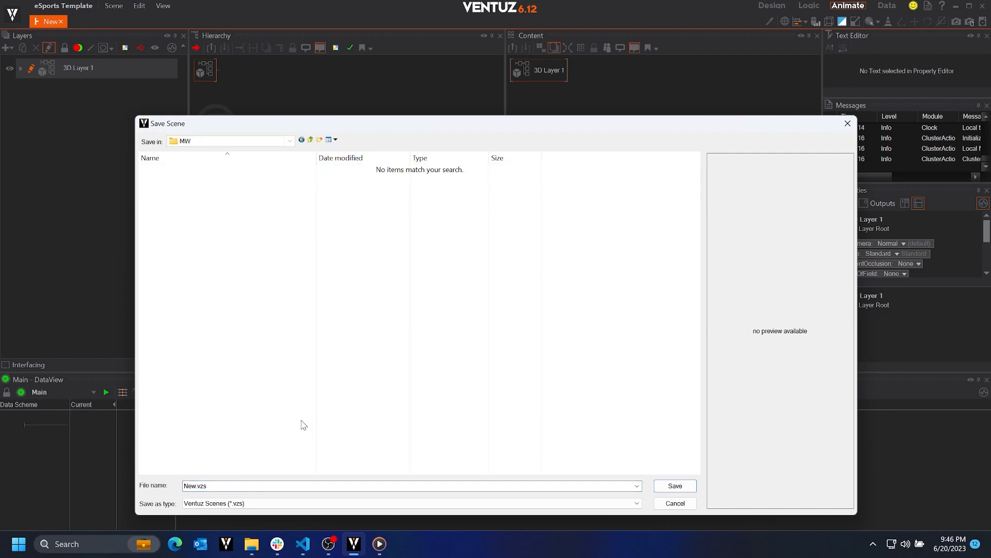
pyautogui.doubleClick(241, 485)
pyautogui.write('MW_PVP_001_HV')
pyautogui.doubleClick(310, 487)
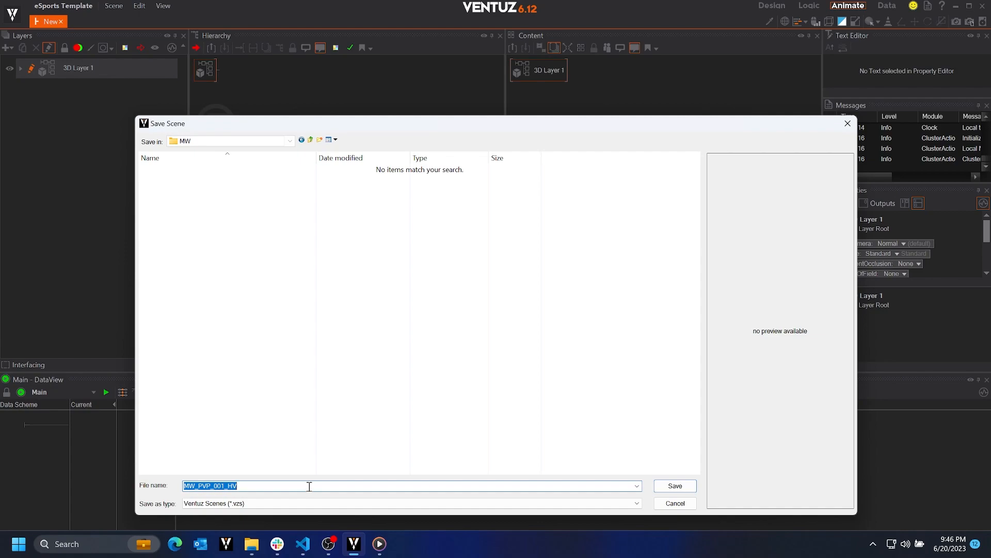
pyautogui.doubleClick(309, 486)
pyautogui.doubleClick(309, 487)
pyautogui.click(309, 486)
pyautogui.press('Return')
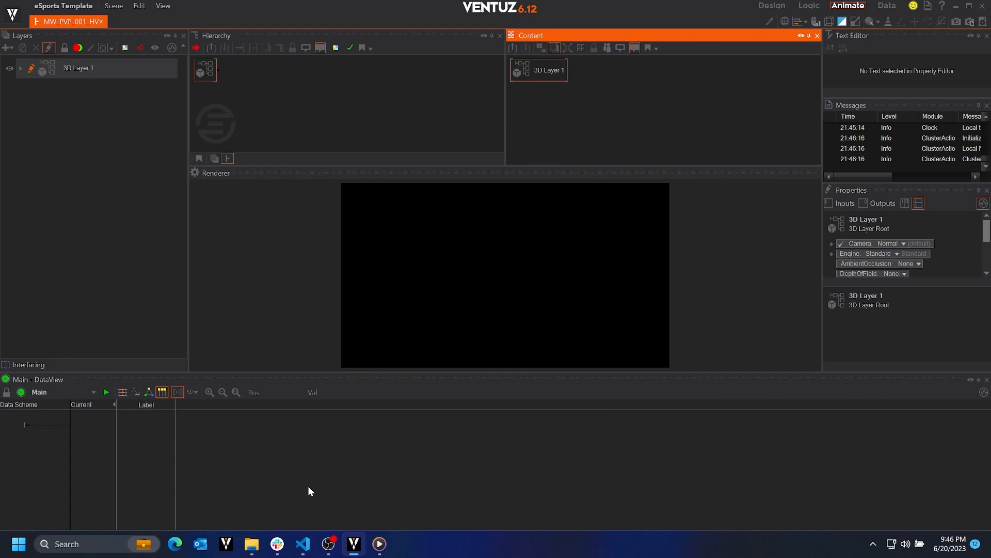
# Switch the hierarchy's node list to category mode and back to alphabetical mode
pyautogui.click(358, 128)
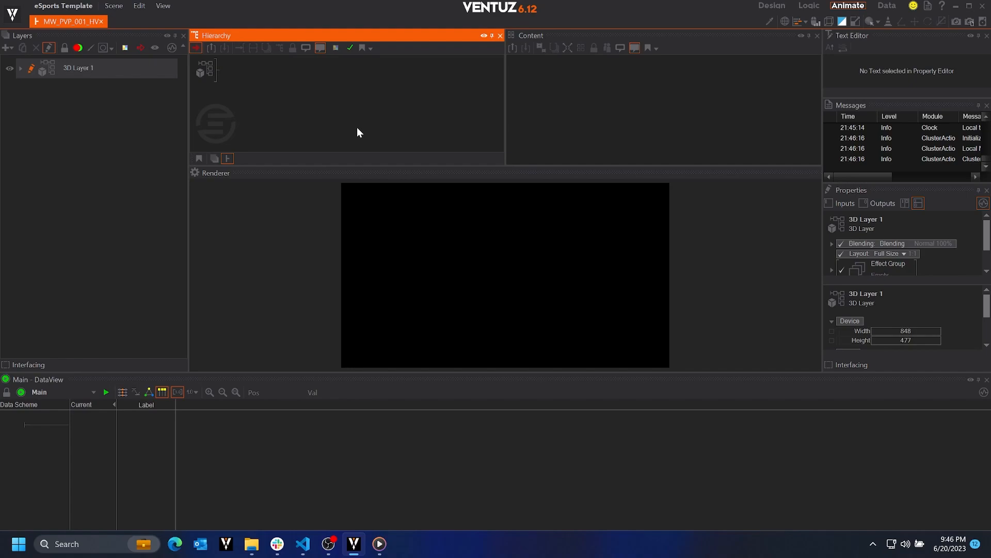
pyautogui.press('space')
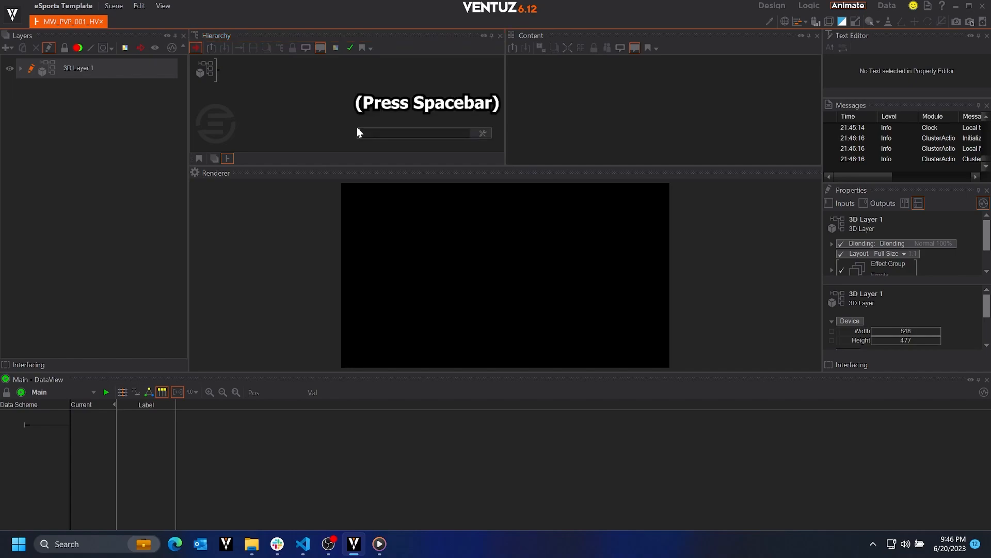
pyautogui.click(484, 134)
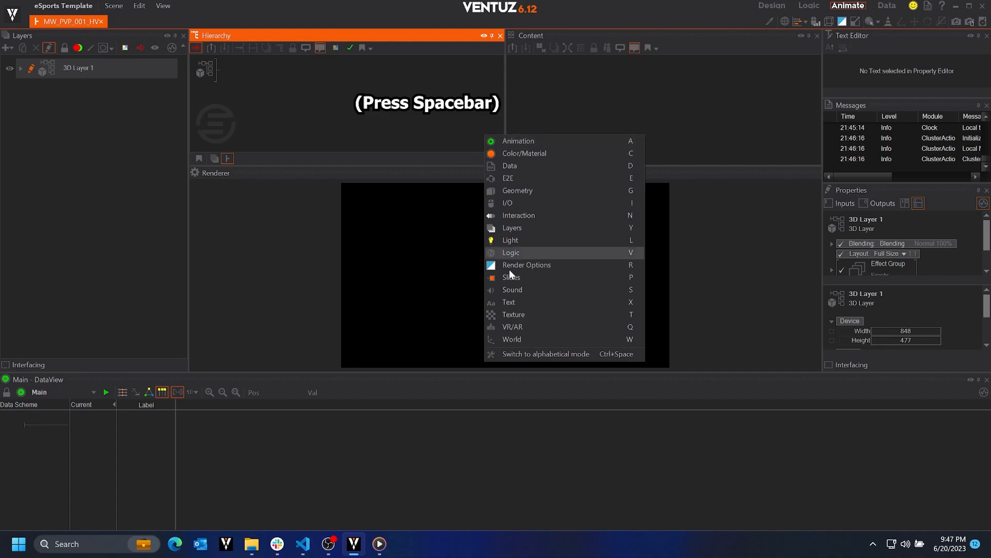
pyautogui.click(524, 352)
pyautogui.click(360, 98)
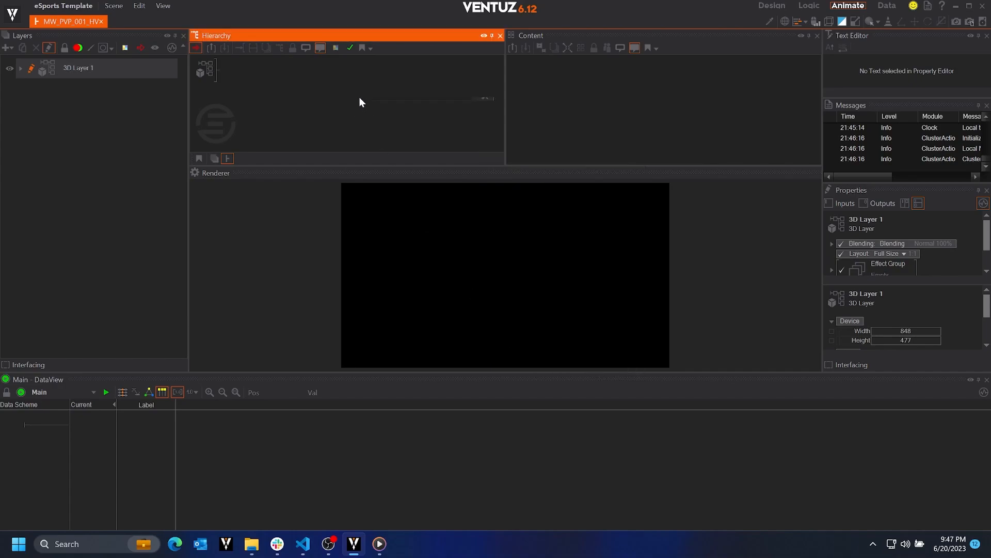
# Add an Axis node to the 3D layer's hierarchy
pyautogui.press('space')
pyautogui.write('ax')
pyautogui.click(391, 124)
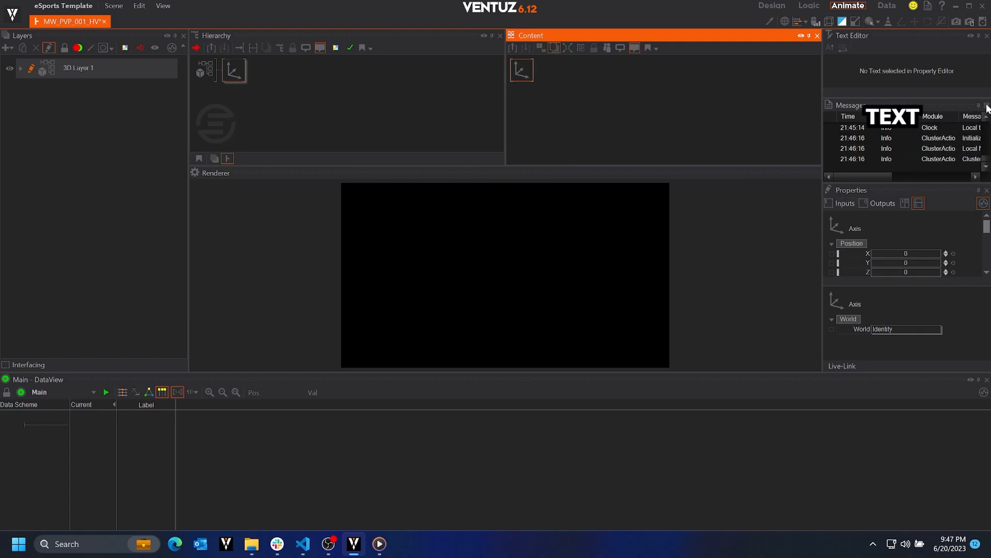
# Close the Messages window and examine the Axis node's position, rotation and scaling properties
pyautogui.click(987, 106)
pyautogui.click(901, 201)
pyautogui.scroll(-4, 901, 202)
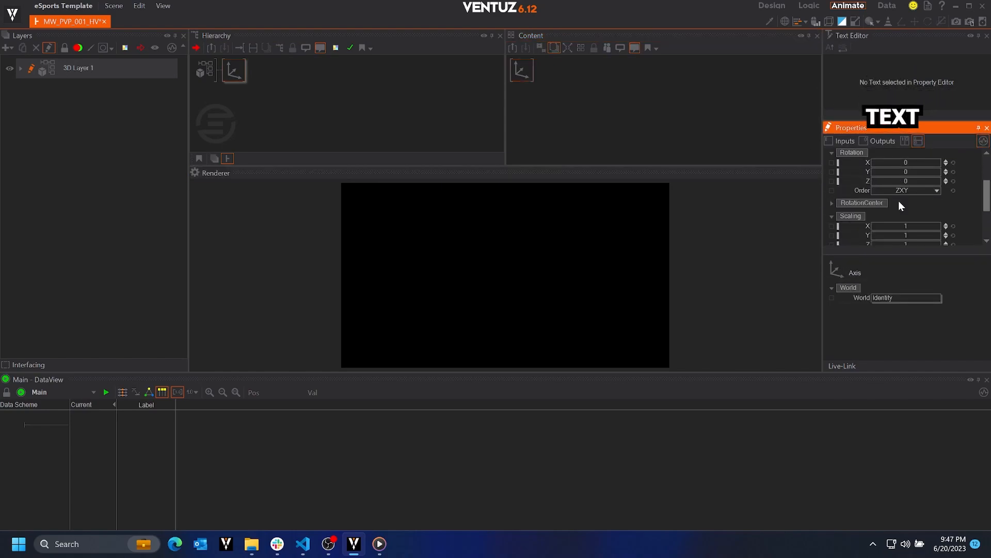
pyautogui.scroll(4, 901, 203)
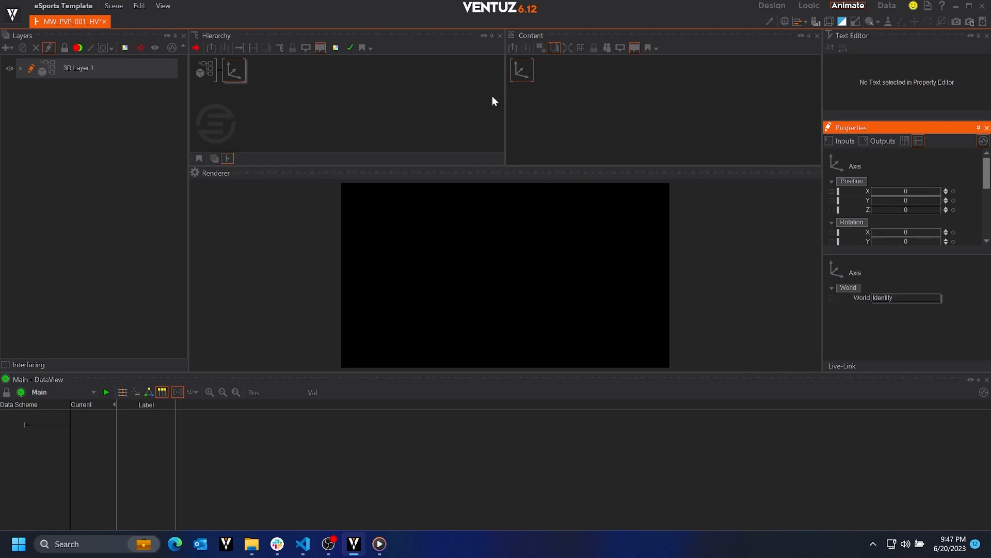
# Add a Material node after the Axis in the hierarchy, followed by a Rectangle geometry node
pyautogui.press('Tab')
pyautogui.write('mater')
pyautogui.press('Return')
pyautogui.press('Tab')
pyautogui.write('rect')
pyautogui.press('Return')
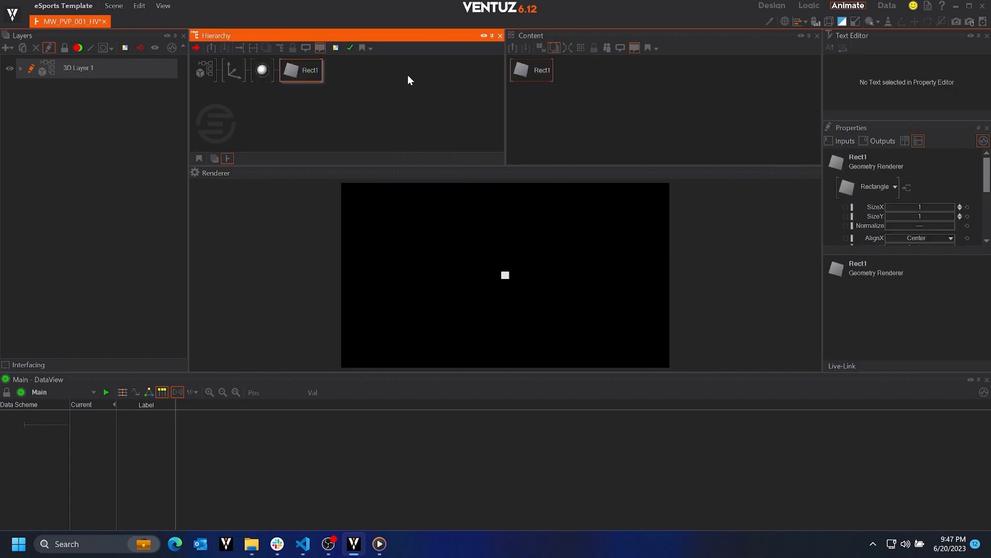
# Go through the Axis, Material and Rect1 nodes and toggle the blocked state of Rect1 off again
pyautogui.click(236, 72)
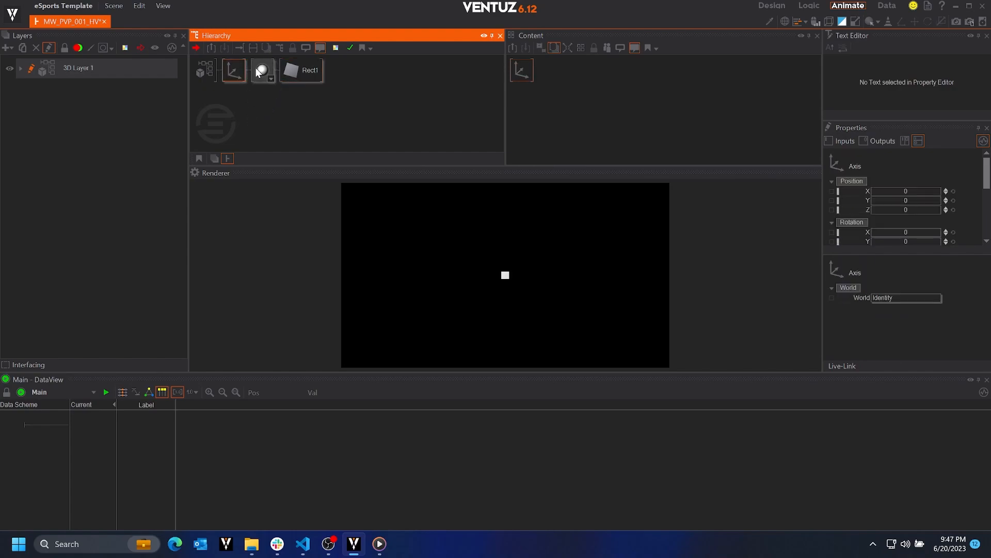
pyautogui.click(257, 70)
pyautogui.click(302, 76)
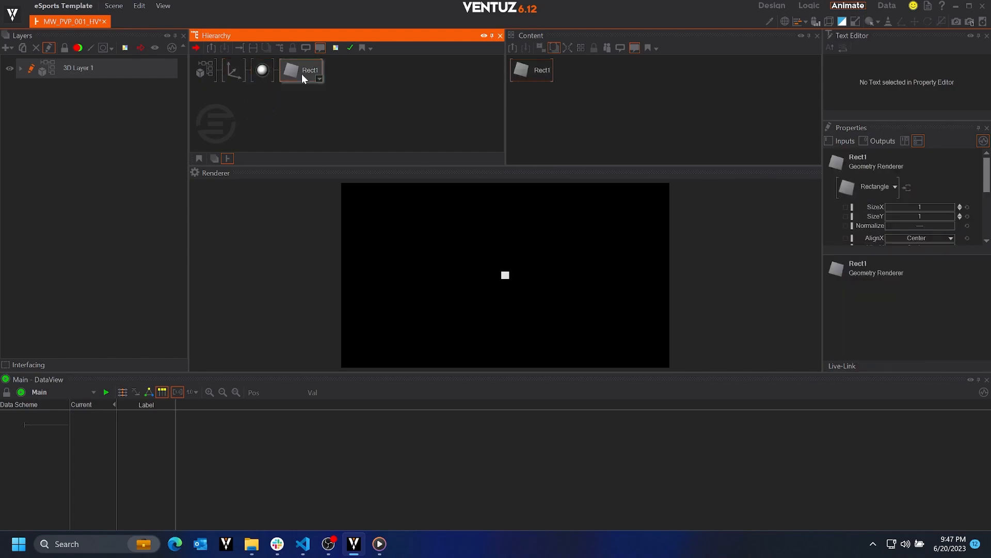
pyautogui.click(305, 112)
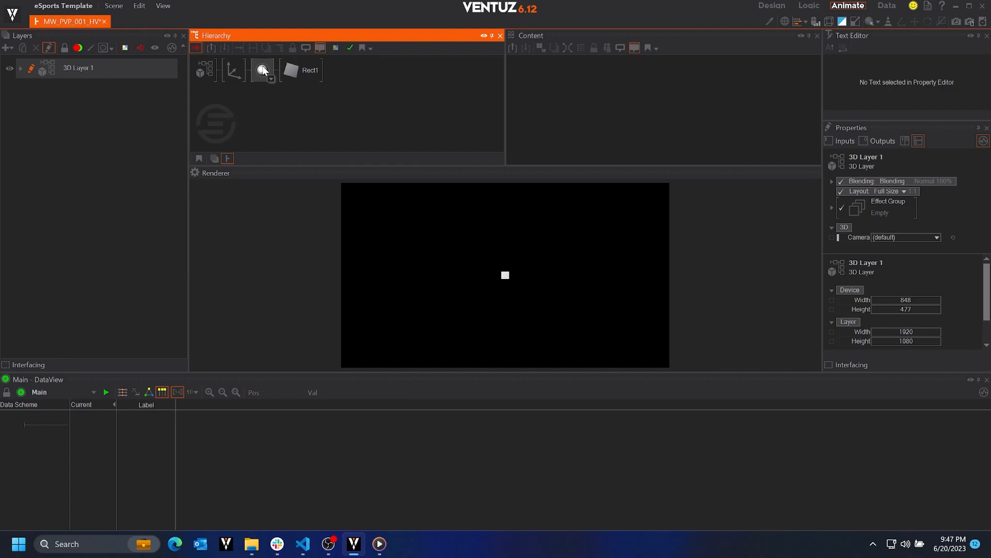
pyautogui.click(301, 70)
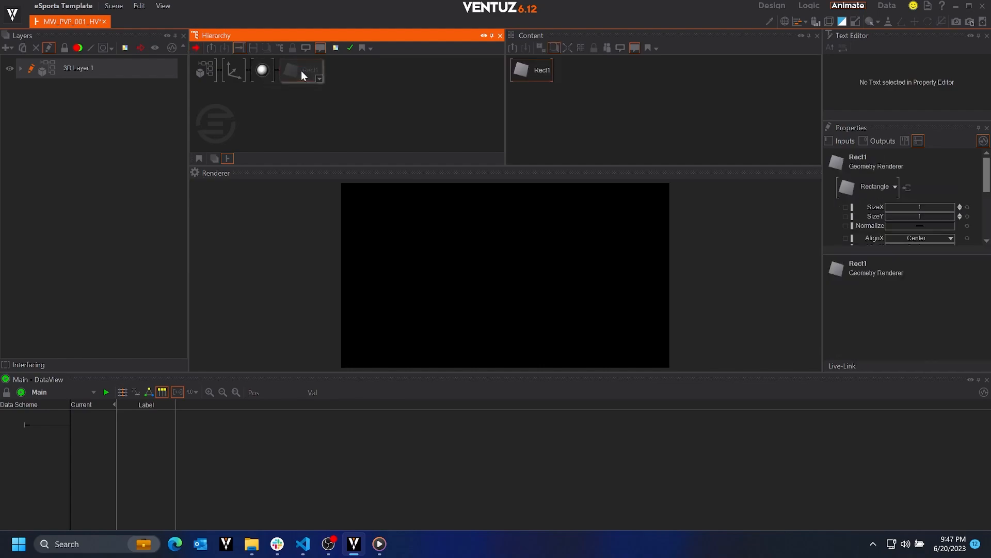
pyautogui.press('b')
pyautogui.press('b')
pyautogui.press('b')
# Add a Circle geometry node under the Material, alongside Rect1
pyautogui.press('Tab')
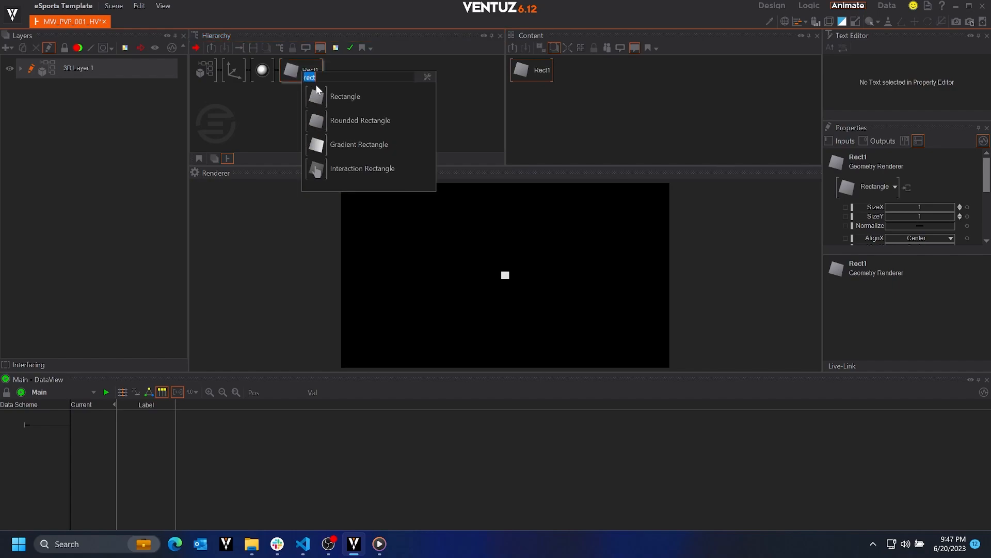
pyautogui.write('circ')
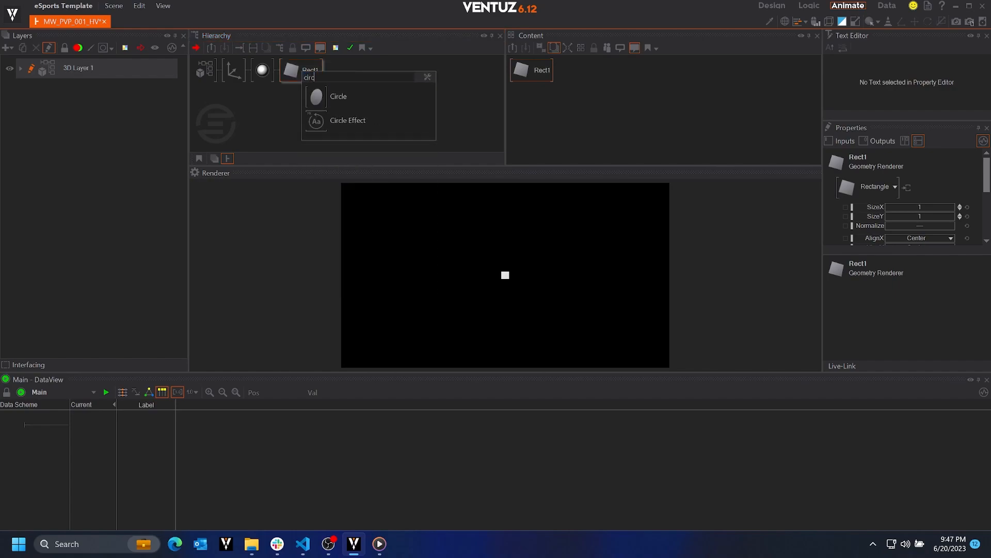
pyautogui.moveTo(356, 98); pyautogui.dragTo(305, 75)
pyautogui.click(305, 74)
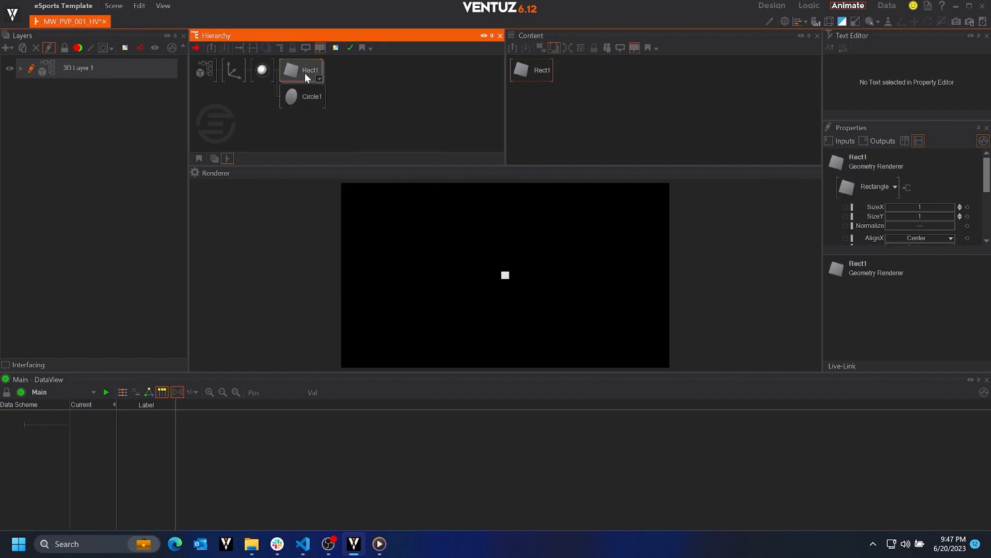
# Toggle the blocked state of Rect1 and delete the Circle node from the hierarchy
pyautogui.press('b')
pyautogui.click(299, 89)
pyautogui.click(301, 73)
pyautogui.press('b')
pyautogui.click(292, 97)
pyautogui.press('Delete')
# Set the Material node's lighting type to No Light
pyautogui.click(293, 73)
pyautogui.click(263, 69)
pyautogui.click(901, 220)
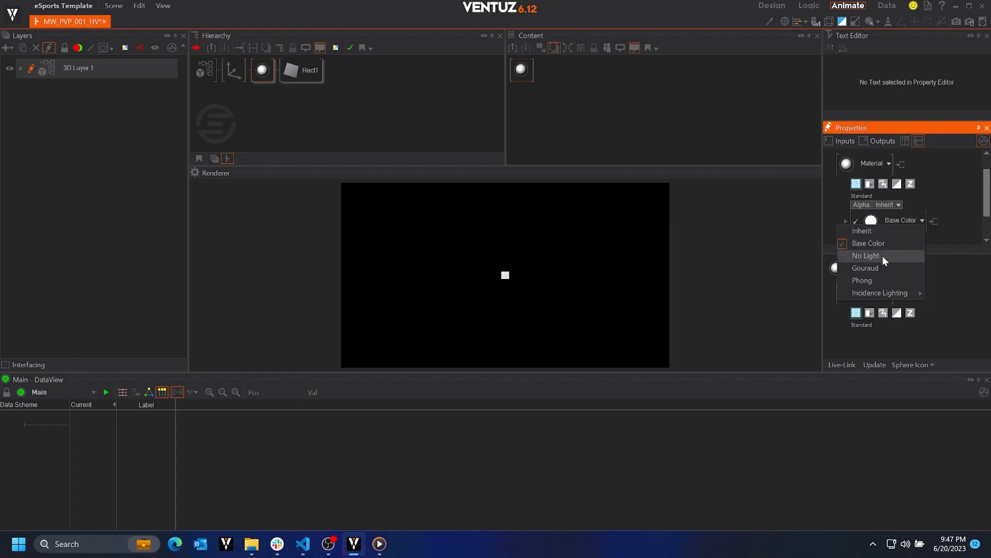
pyautogui.click(882, 255)
pyautogui.scroll(-1, 888, 228)
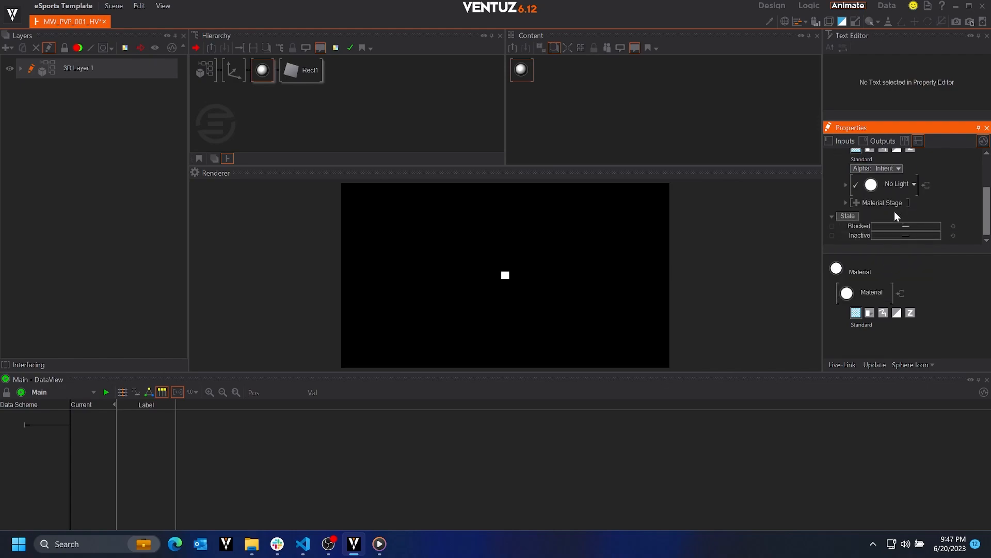
pyautogui.click(895, 186)
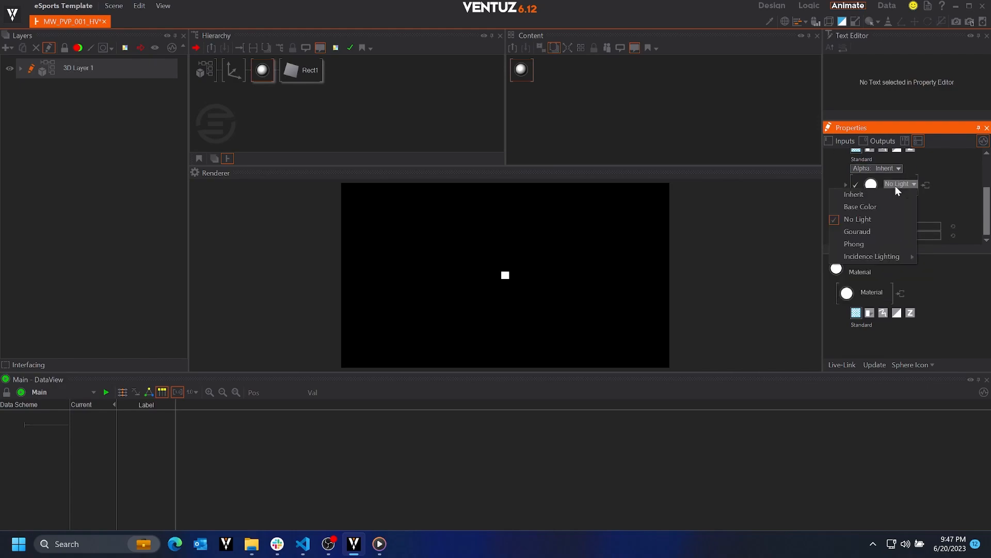
pyautogui.click(879, 219)
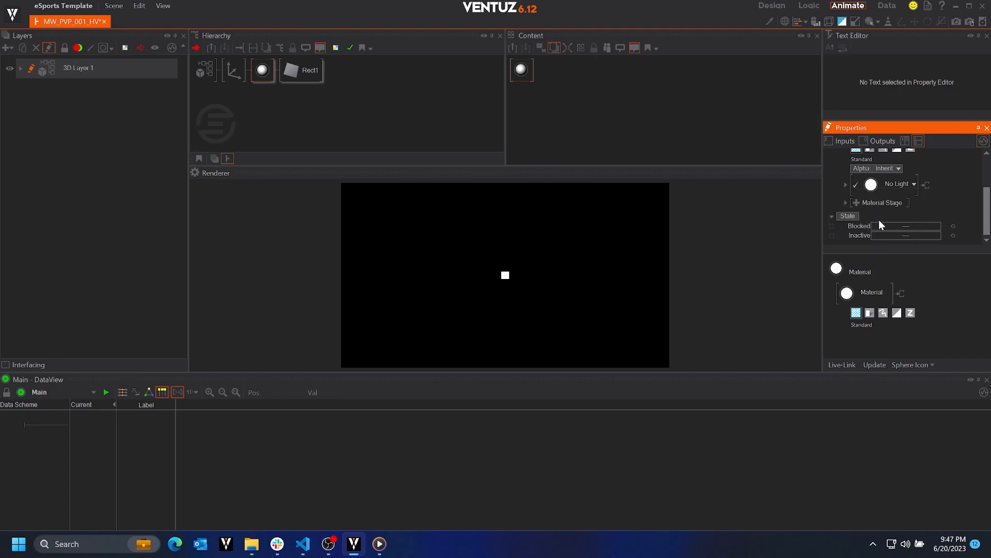
# Add a base texture stage with pre-multiplied alpha to the material and inspect its checker texture loader
pyautogui.click(856, 202)
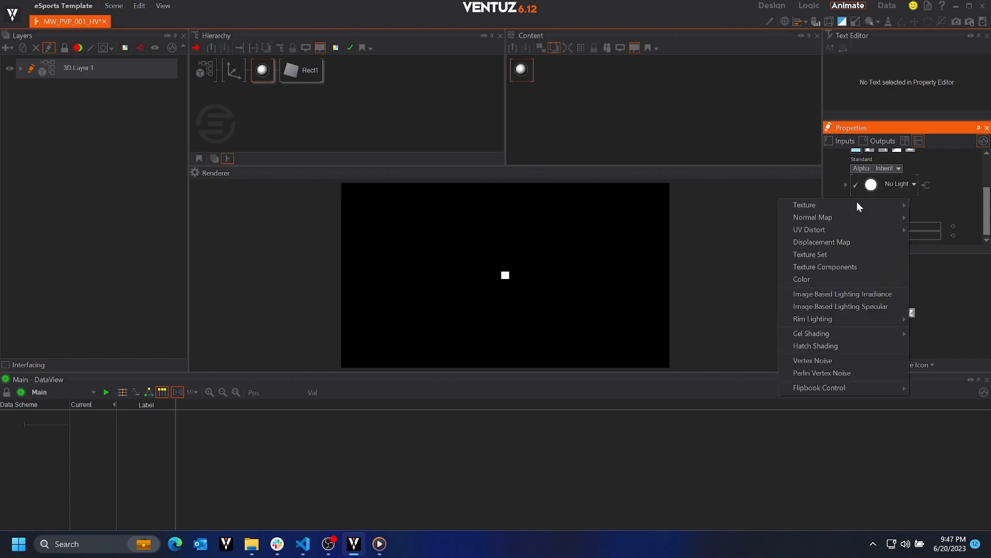
pyautogui.moveTo(856, 202)
pyautogui.click(736, 234)
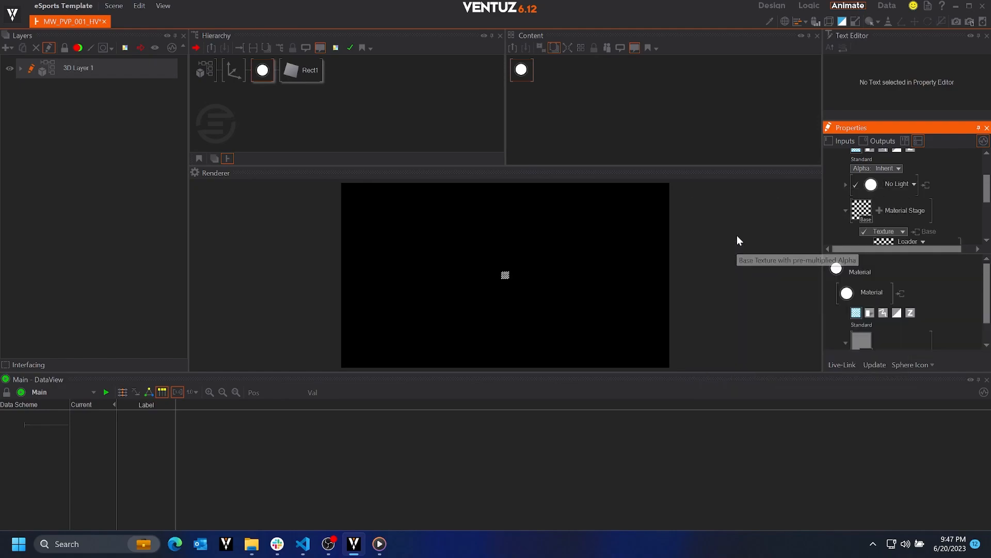
pyautogui.moveTo(524, 115); pyautogui.dragTo(572, 73)
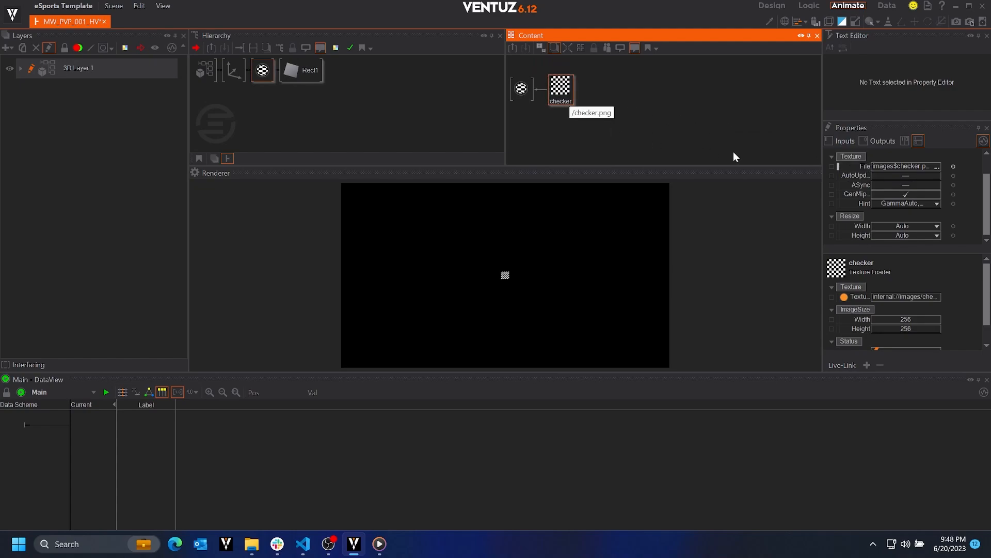
pyautogui.click(629, 122)
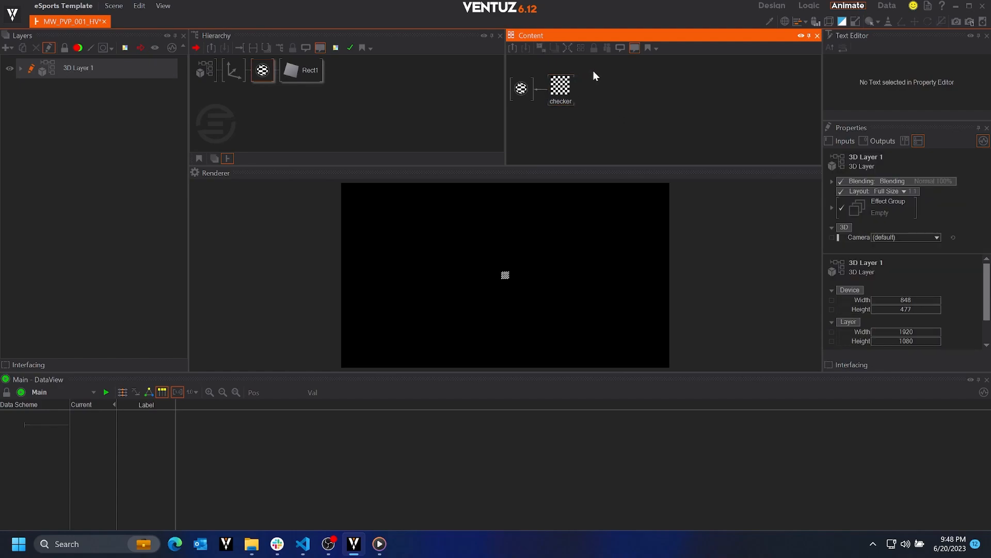
# Add a String Expression node beside the checker texture loader in the content graph
pyautogui.moveTo(593, 71); pyautogui.dragTo(553, 132)
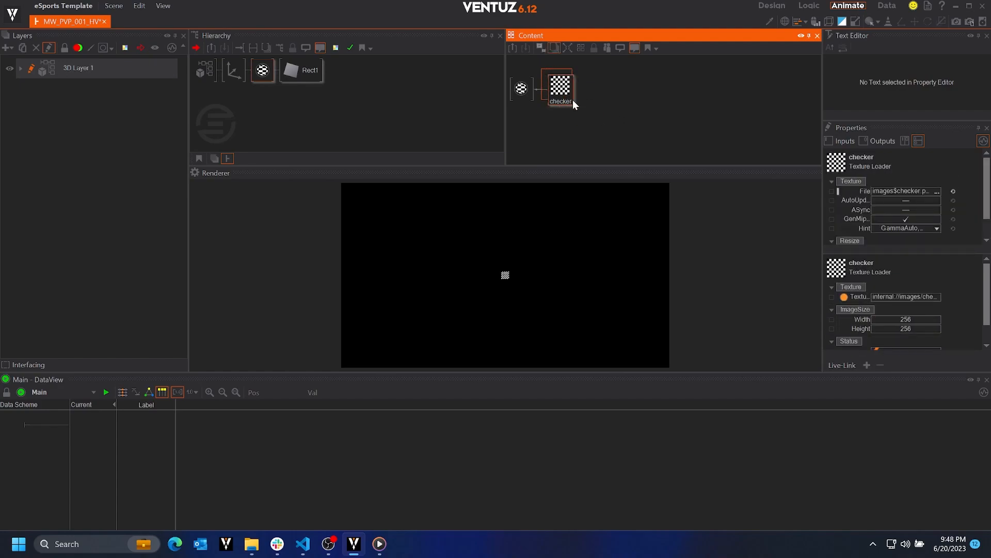
pyautogui.click(582, 113)
pyautogui.doubleClick(591, 118)
pyautogui.write('string ex')
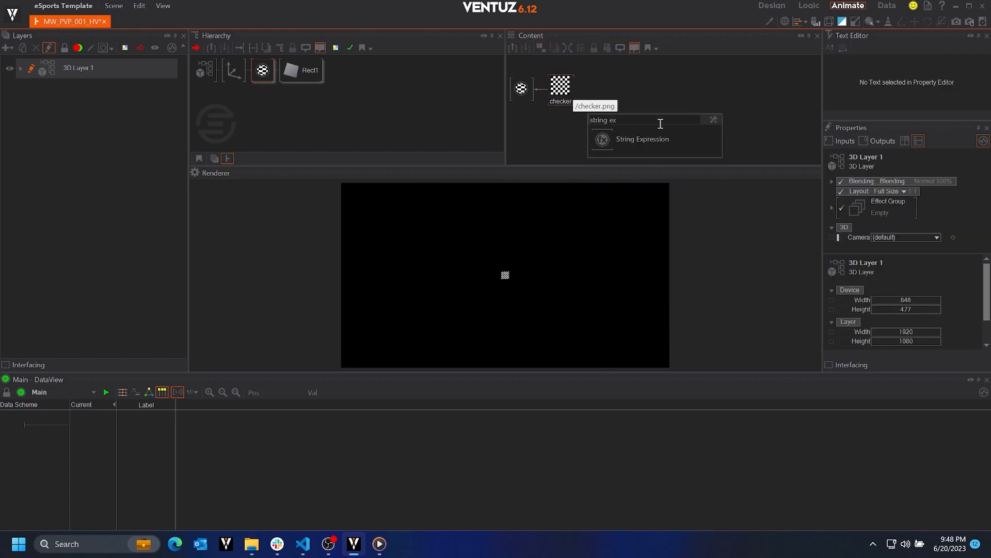
pyautogui.click(648, 137)
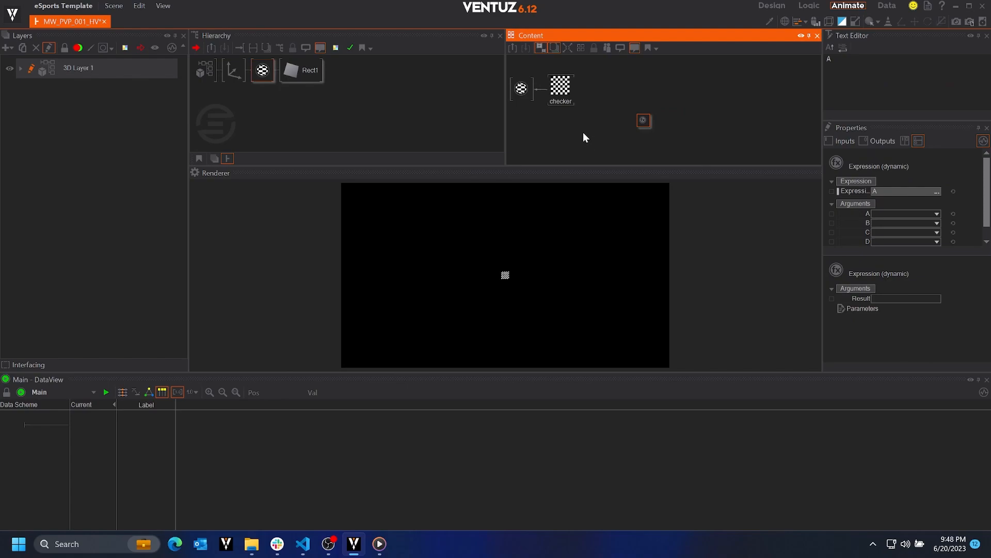
# Load IgniteKnight.png from the project's Assets/Headshot/NO_BG folder into the checker texture loader
pyautogui.moveTo(583, 128); pyautogui.dragTo(542, 65)
pyautogui.click(937, 191)
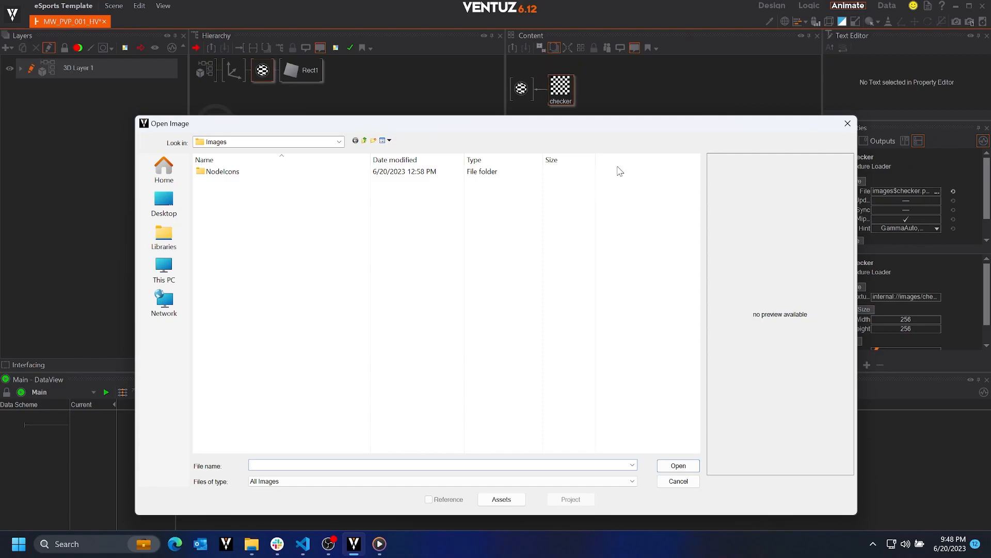
pyautogui.click(364, 140)
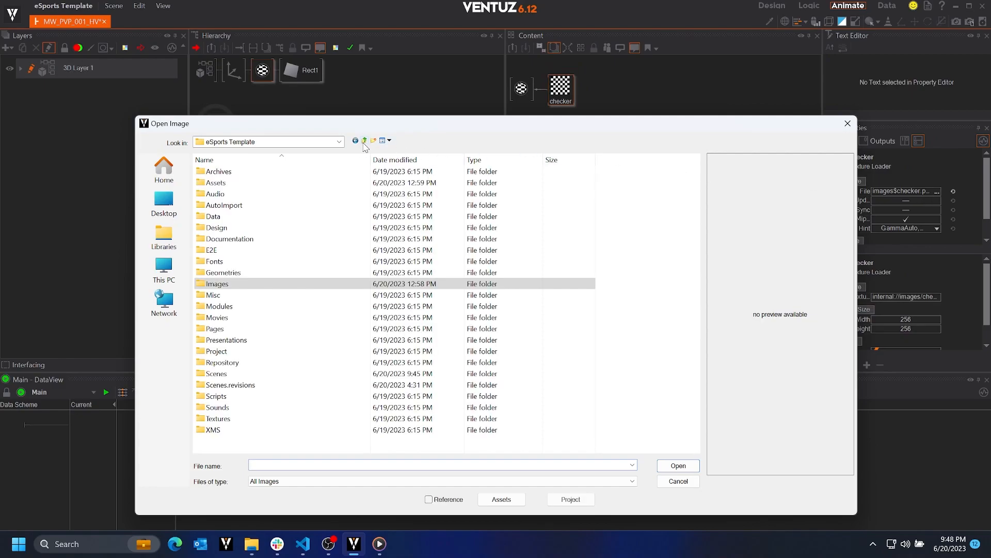
pyautogui.doubleClick(332, 185)
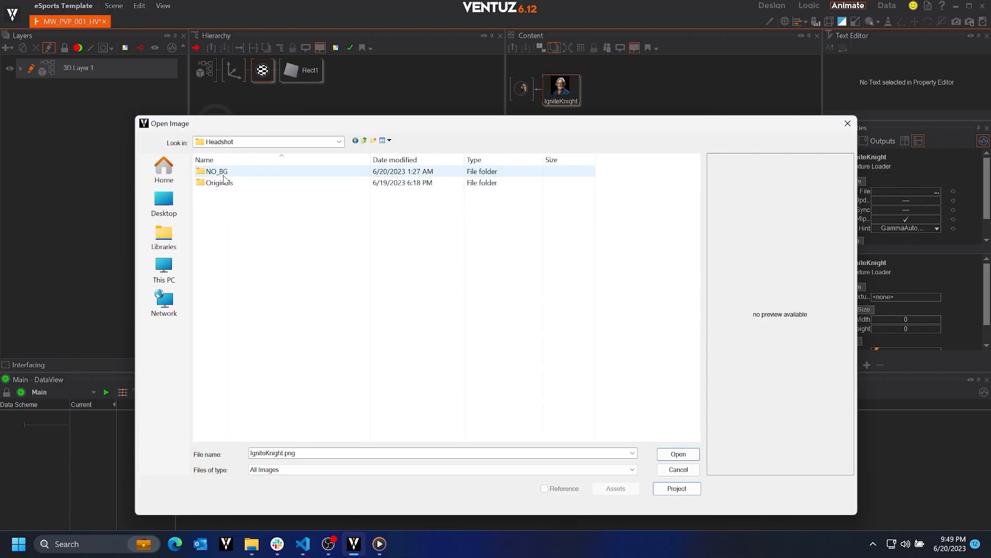
pyautogui.doubleClick(220, 172)
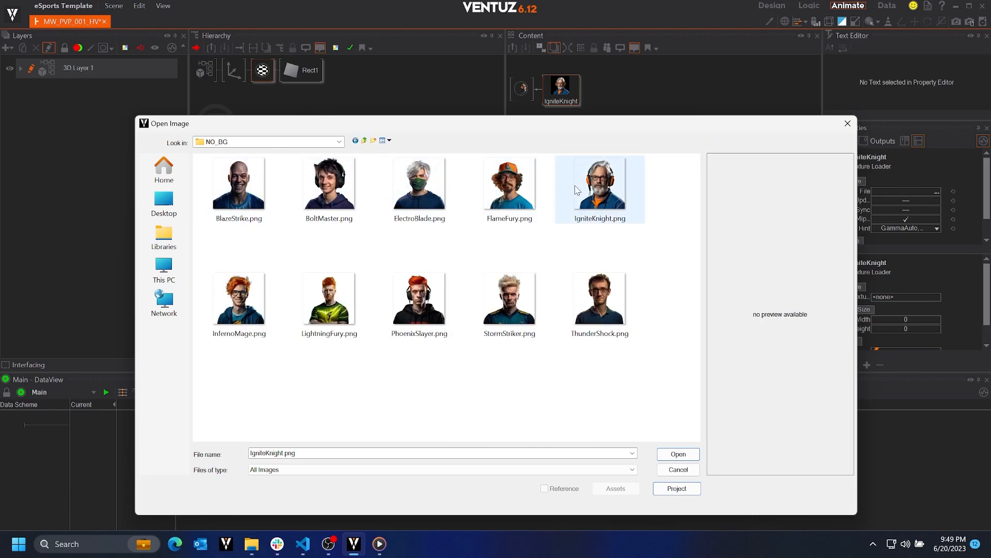
pyautogui.click(576, 187)
pyautogui.click(672, 455)
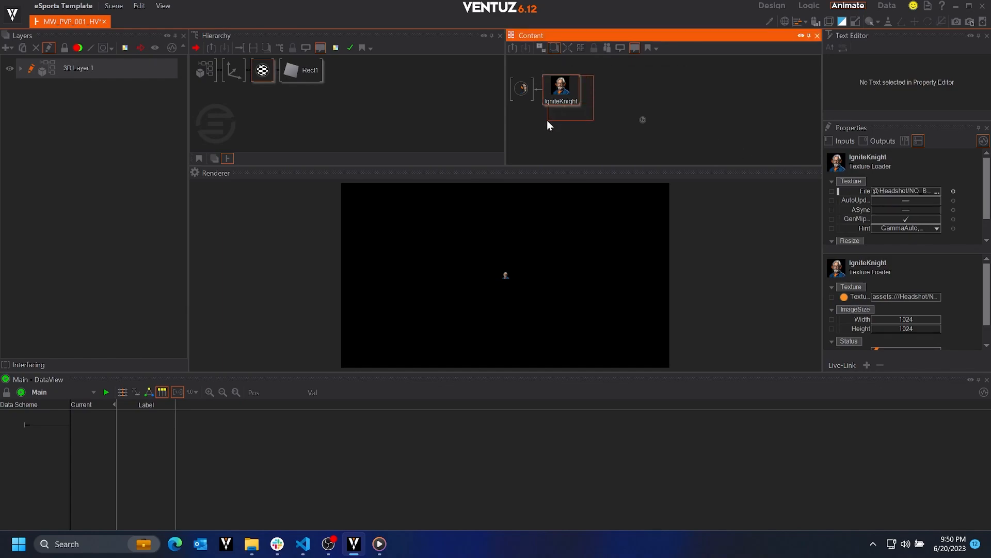
# Copy the IgniteKnight texture loader's file path into argument A of the string expression
pyautogui.click(917, 190)
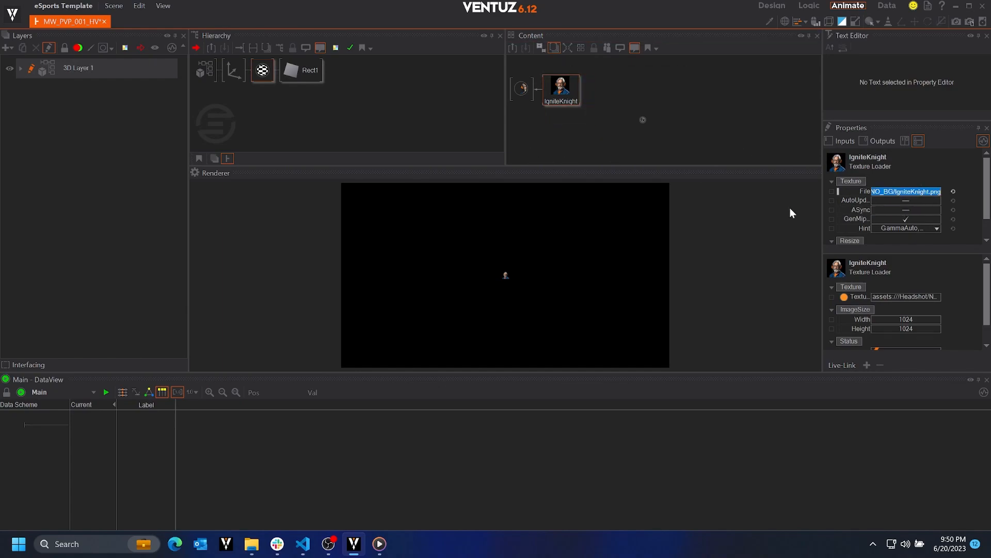
pyautogui.click(643, 119)
pyautogui.click(891, 211)
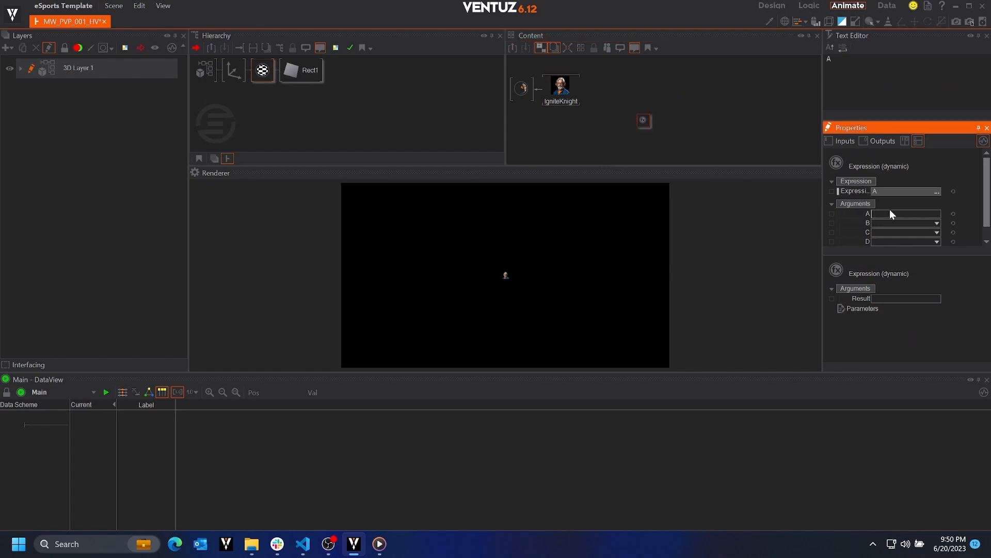
pyautogui.hotkey('ctrl', 'v')
pyautogui.click(628, 151)
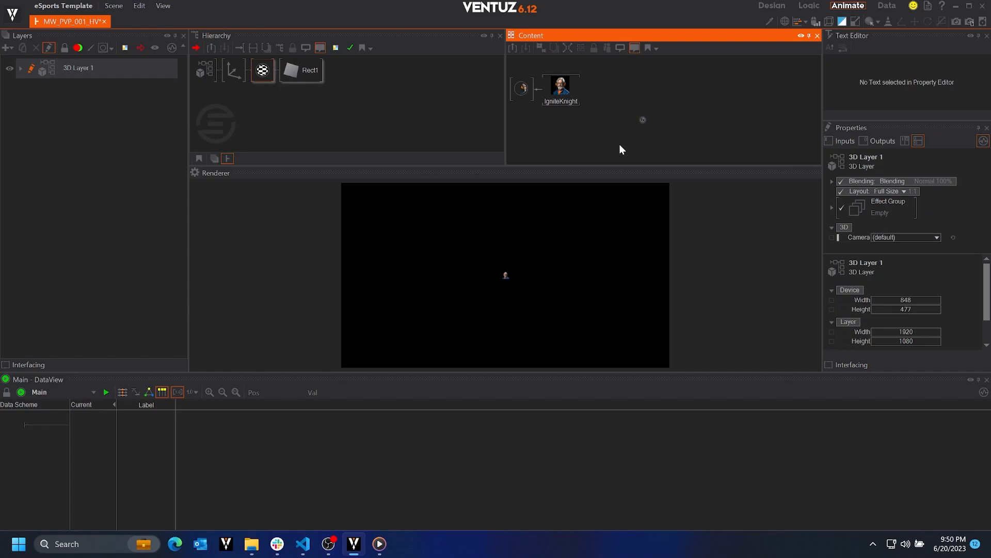
# Bind the IgniteKnight texture loader's File property to the string expression's result
pyautogui.click(572, 87)
pyautogui.moveTo(853, 192); pyautogui.dragTo(612, 88)
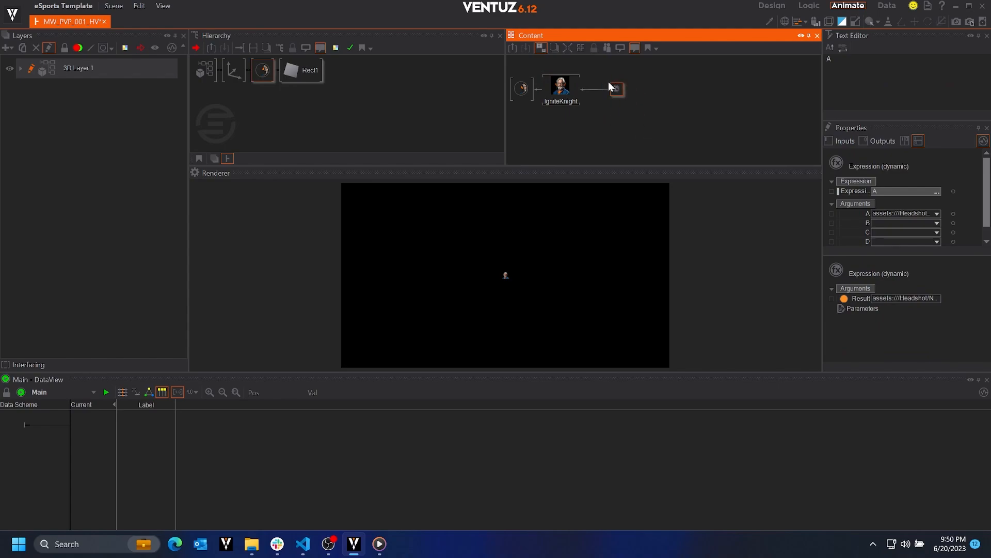
pyautogui.click(654, 113)
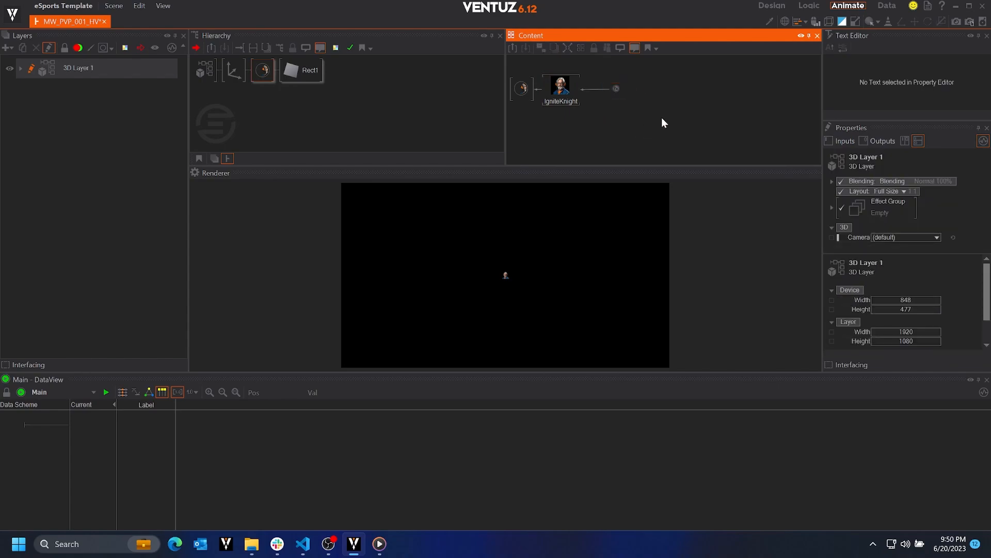
# Add an Enumeration node and a second String Expression node in the free area below the texture nodes
pyautogui.scroll(-1, 662, 118)
pyautogui.moveTo(667, 132); pyautogui.dragTo(658, 89, button='middle')
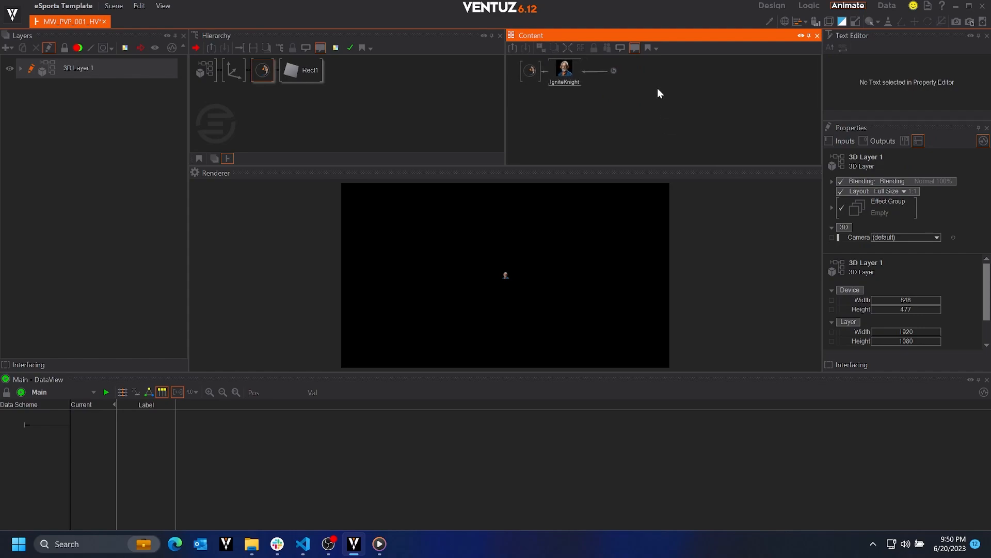
pyautogui.doubleClick(634, 116)
pyautogui.write('enum')
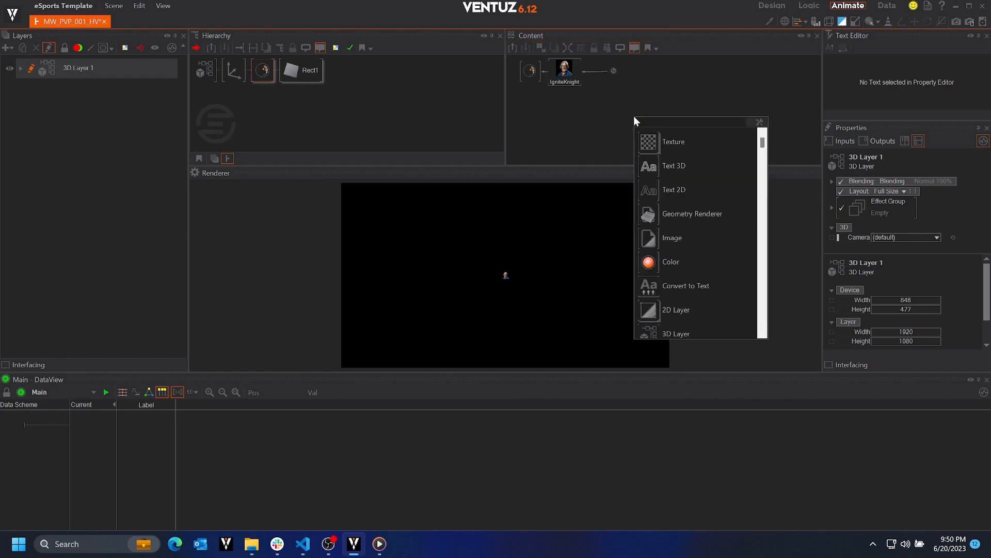
pyautogui.press('Return')
pyautogui.doubleClick(588, 116)
pyautogui.write('str')
pyautogui.click(650, 244)
# Add a Text File node and a Json Parser node beside the new string expression
pyautogui.doubleClick(641, 136)
pyautogui.write('text')
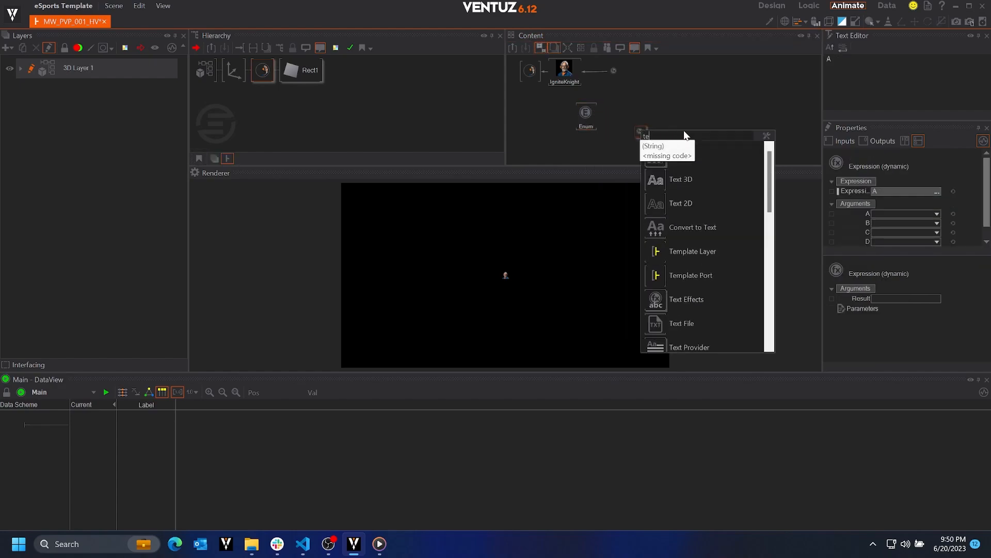
pyautogui.click(701, 266)
pyautogui.click(671, 129)
pyautogui.press('Tab')
pyautogui.write('json')
pyautogui.click(746, 147)
pyautogui.click(724, 118)
# Group the four new nodes into a content container named Team and enter it
pyautogui.moveTo(550, 105); pyautogui.dragTo(748, 143)
pyautogui.hotkey('ctrl', 'g')
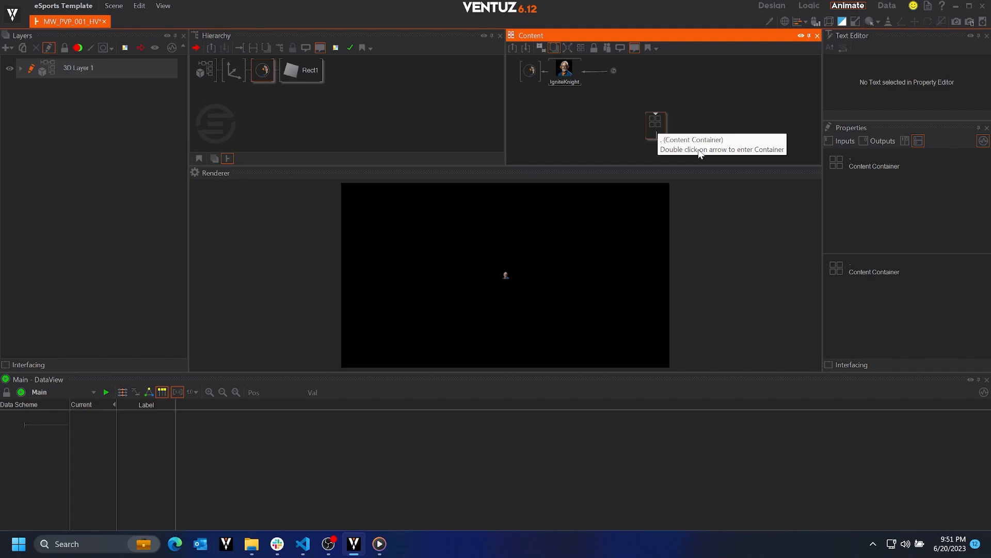
pyautogui.doubleClick(657, 126)
# Arrange the Enum, string expression, TxtFile and Json nodes in a row inside the Team container
pyautogui.moveTo(650, 151); pyautogui.dragTo(594, 122, button='middle')
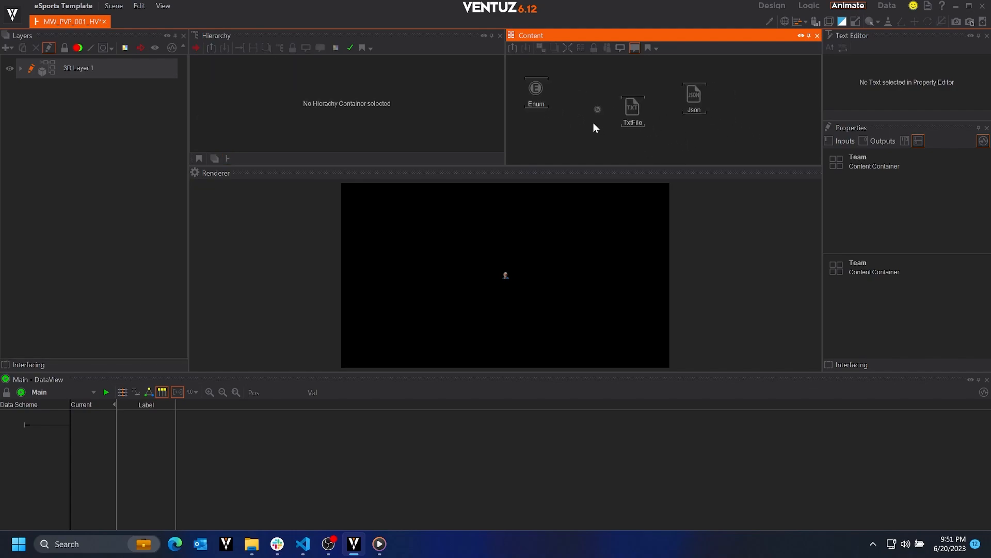
pyautogui.moveTo(538, 124); pyautogui.dragTo(558, 139)
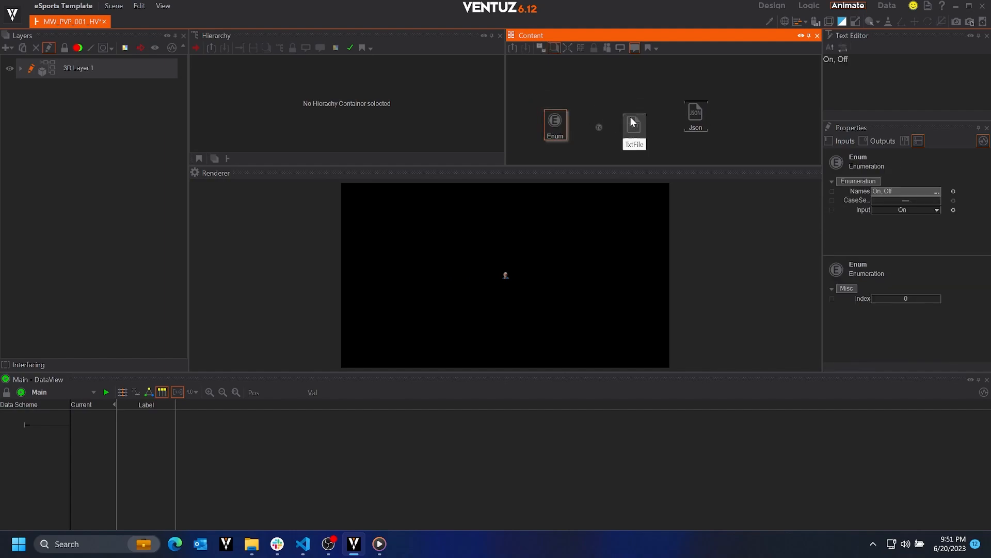
pyautogui.click(635, 124)
pyautogui.moveTo(691, 112); pyautogui.dragTo(677, 126)
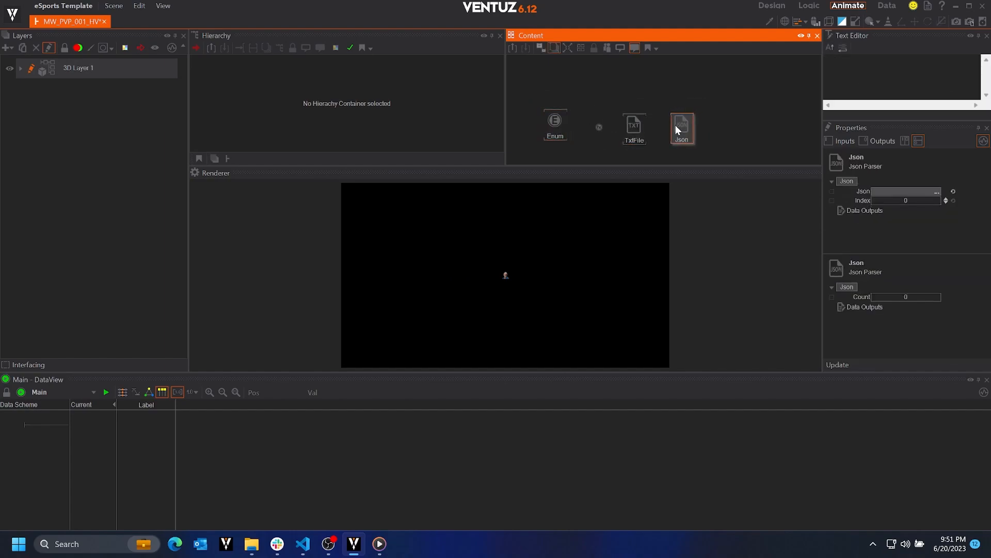
pyautogui.click(597, 127)
# Rename the Enum node to Teams and set its names to PHX, TB
pyautogui.click(557, 139)
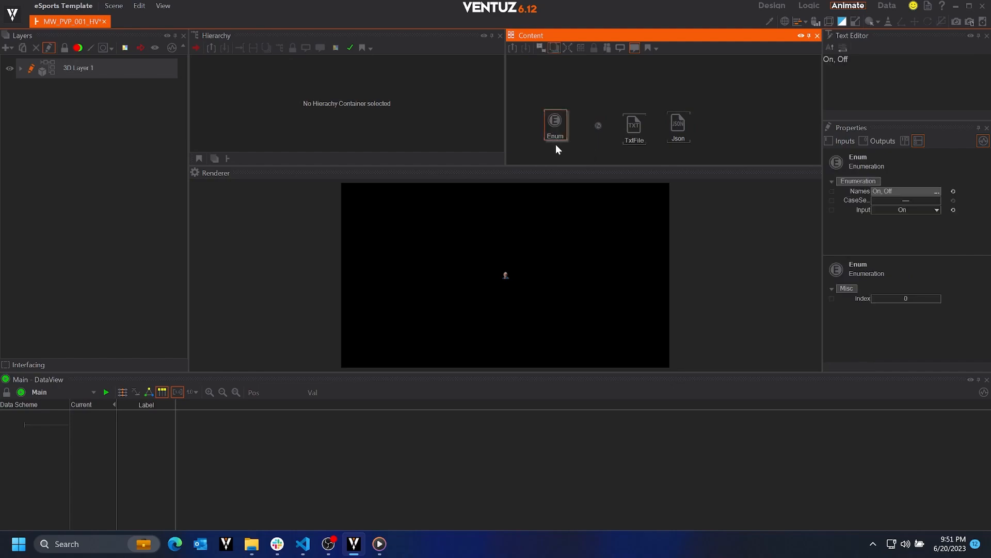
pyautogui.click(904, 192)
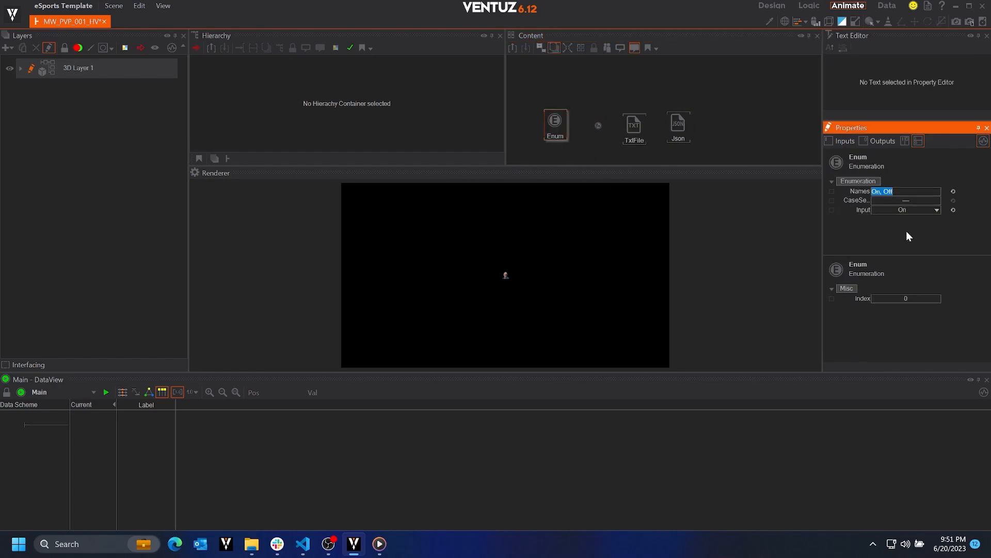
pyautogui.doubleClick(555, 135)
pyautogui.write('Teams')
pyautogui.press('Return')
pyautogui.click(891, 192)
pyautogui.write('PHX, TB')
pyautogui.press('Return')
# Select PHX as the Teams enumeration's input and expose its Input property
pyautogui.click(901, 209)
pyautogui.click(909, 219)
pyautogui.click(591, 105)
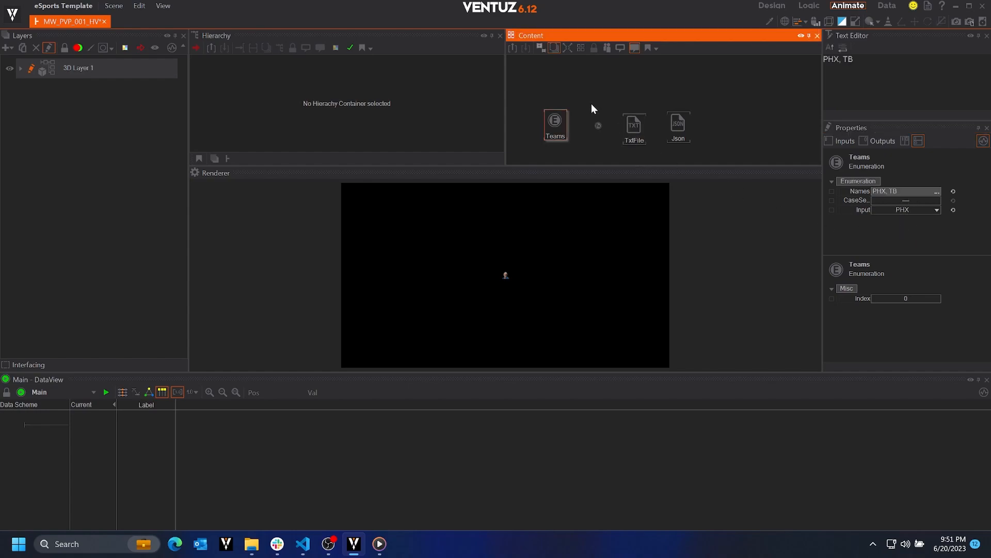
pyautogui.click(831, 209)
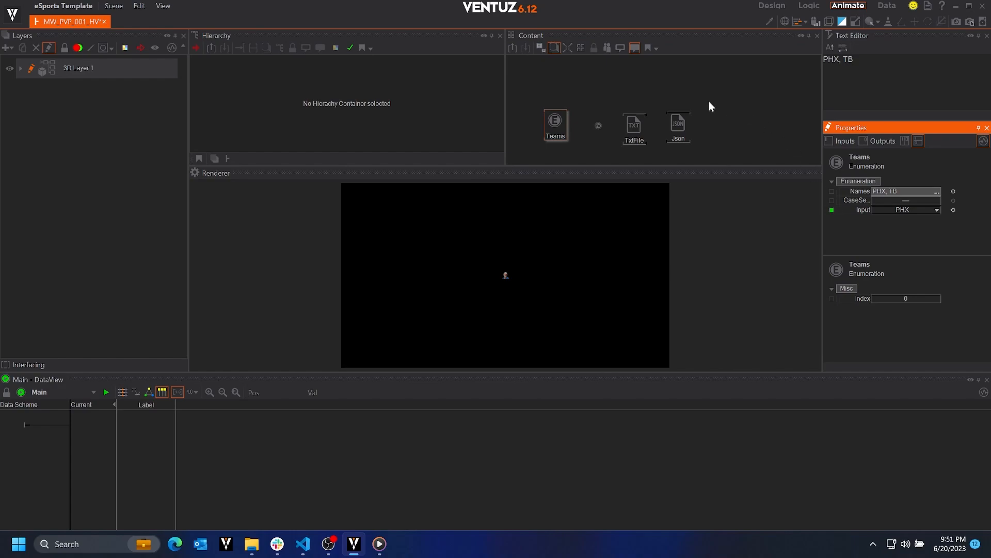
# Set the string expression to A+B+C and bind its argument B to the Teams enumeration's Input
pyautogui.click(599, 127)
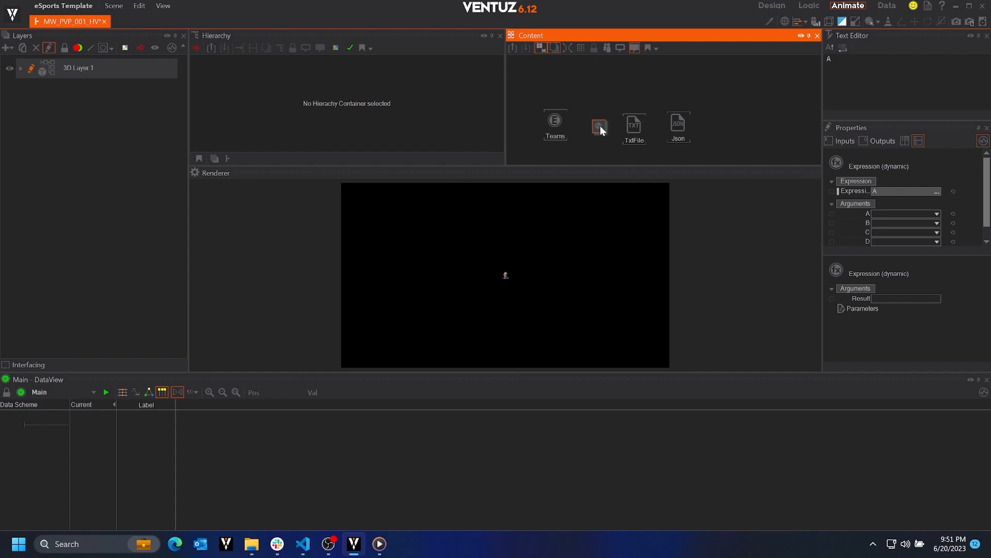
pyautogui.click(894, 190)
pyautogui.write('A')
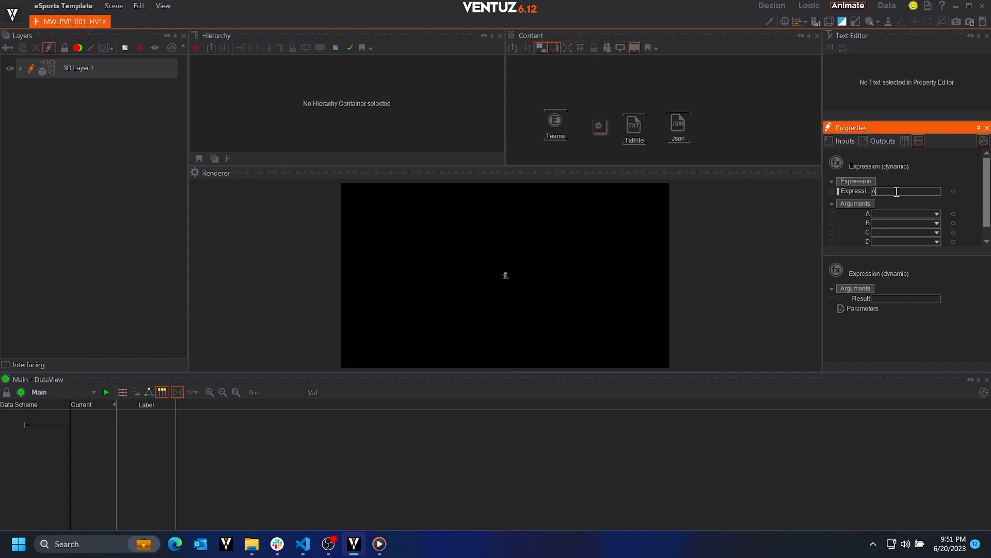
pyautogui.write('+B+C')
pyautogui.press('Return')
pyautogui.moveTo(850, 218)
pyautogui.mouseDown()
pyautogui.moveTo(565, 133)
pyautogui.moveTo(809, 206)
pyautogui.moveTo(863, 211)
pyautogui.mouseUp()
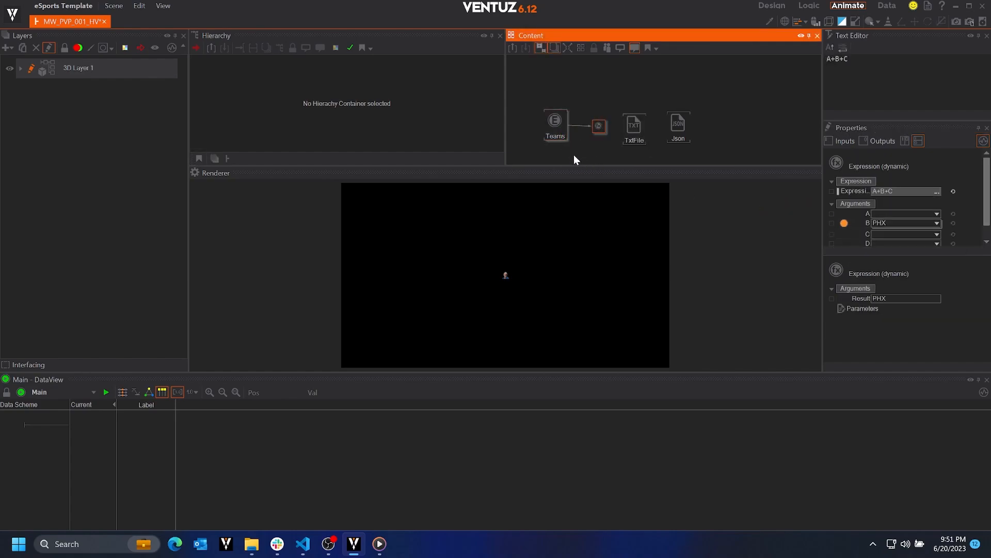
# Switch the Teams enumeration's input to TB
pyautogui.click(556, 136)
pyautogui.click(916, 210)
pyautogui.click(916, 232)
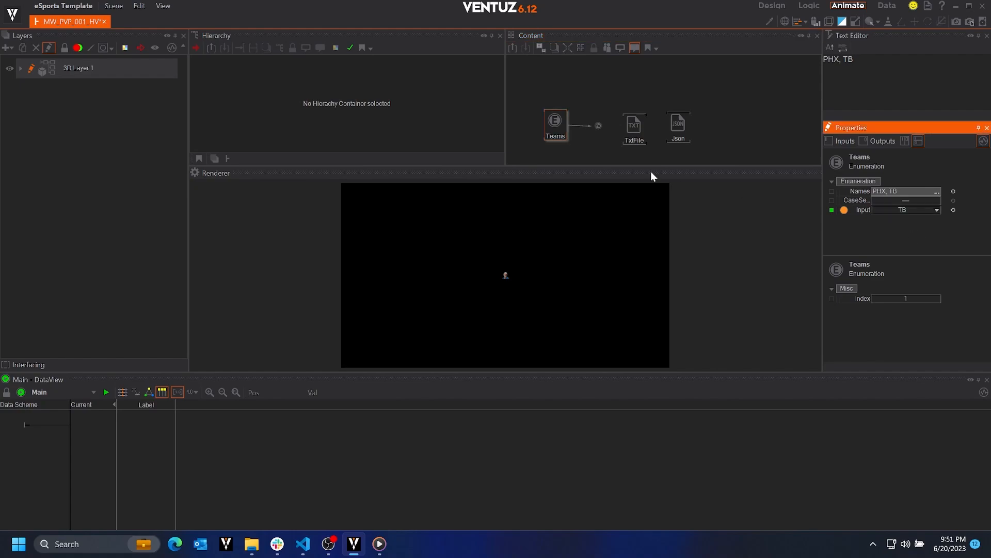
# Set argument C of the A+B+C string expression to .json
pyautogui.click(598, 124)
pyautogui.click(877, 234)
pyautogui.write('.json')
pyautogui.press('Return')
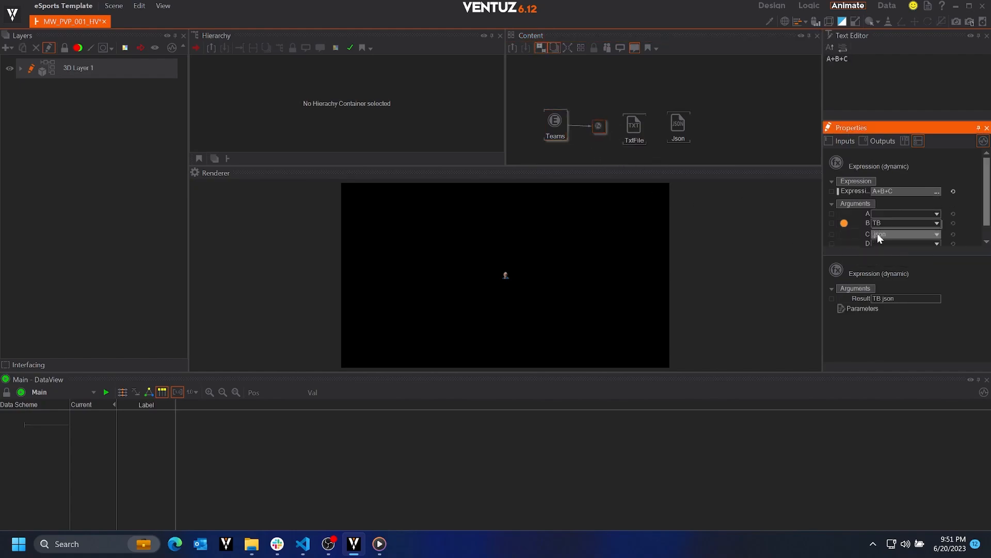
# Load TB.json from the project's Assets/Lineups folder into the TxtFile node
pyautogui.click(641, 128)
pyautogui.click(937, 191)
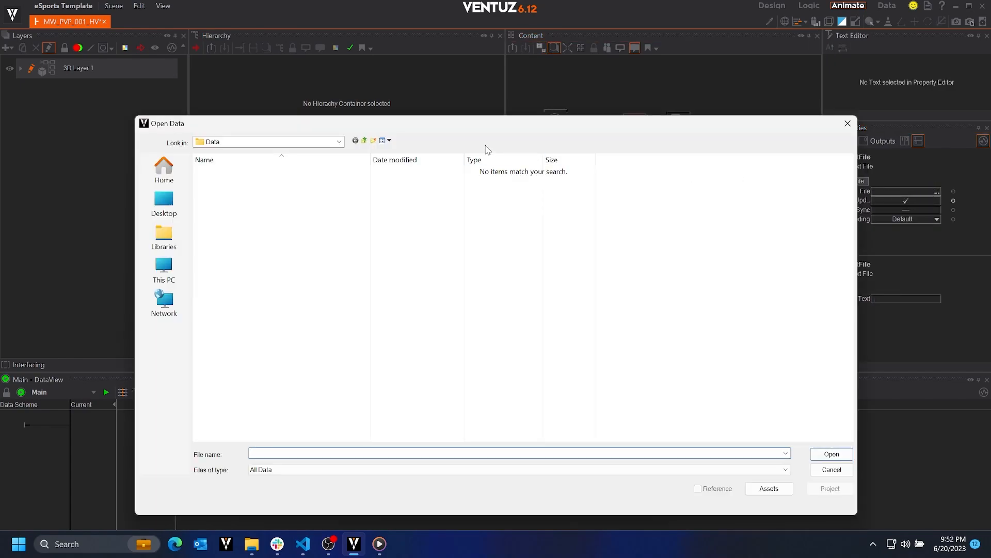
pyautogui.click(363, 142)
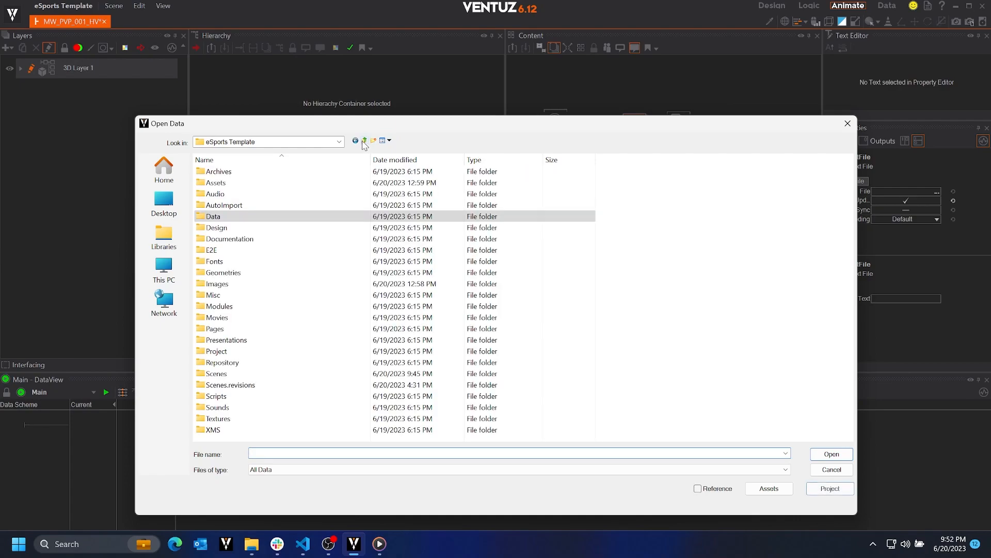
pyautogui.doubleClick(242, 183)
pyautogui.doubleClick(228, 194)
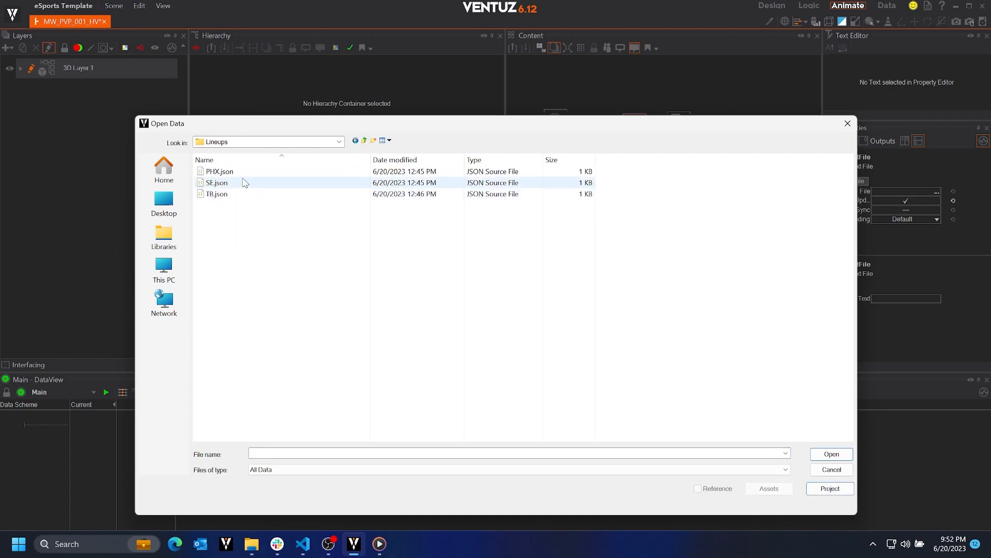
pyautogui.click(243, 196)
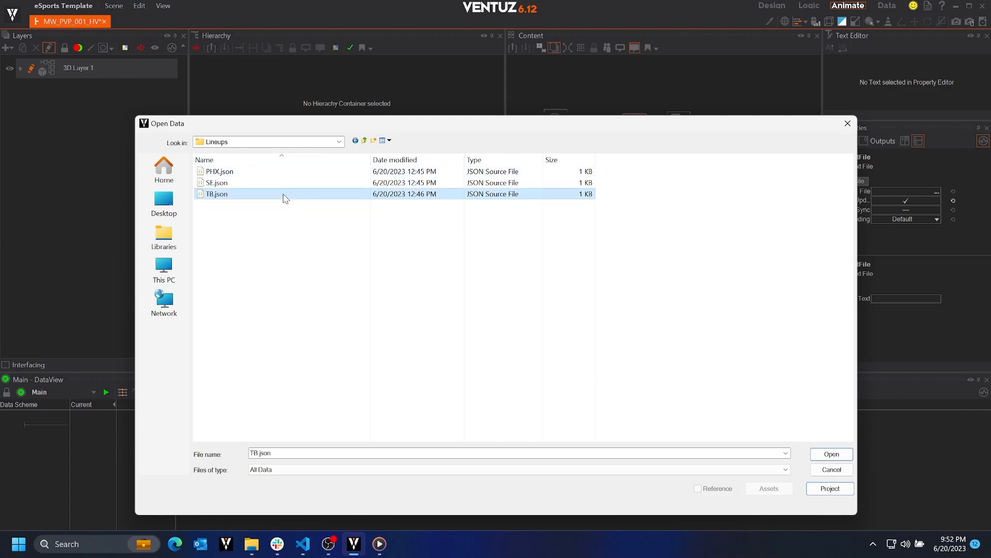
pyautogui.click(827, 453)
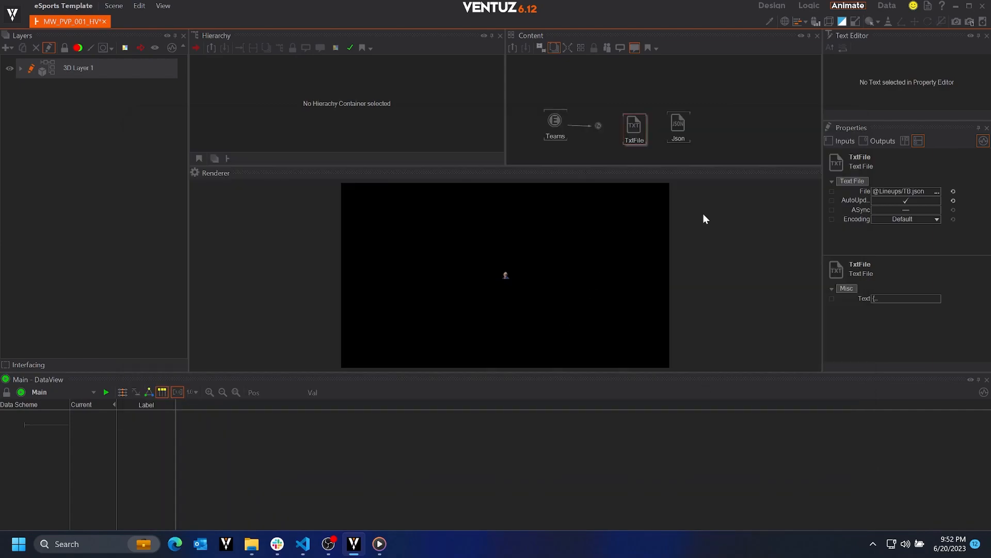
# Set argument A of the A+B+C lineup expression to assets:///Lineups/
pyautogui.click(887, 192)
pyautogui.click(599, 125)
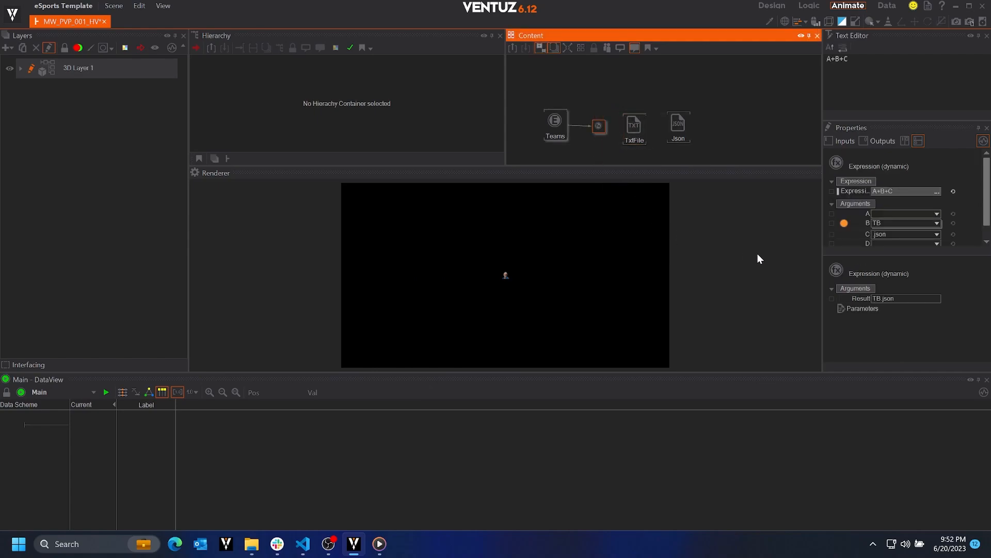
pyautogui.click(897, 214)
pyautogui.write('Assets:///Lineups/TB.json')
pyautogui.moveTo(919, 211); pyautogui.dragTo(959, 211)
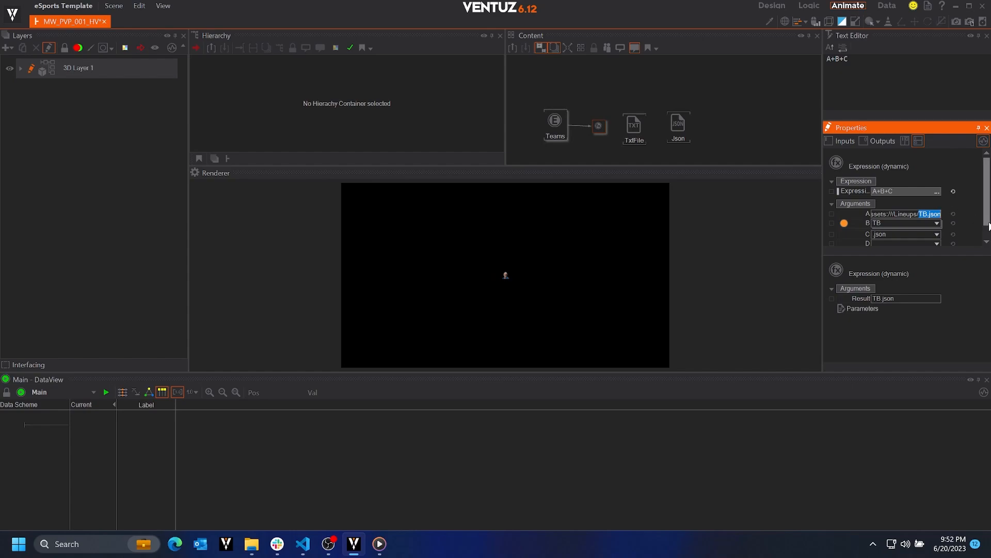
pyautogui.press('BackSpace')
pyautogui.press('Return')
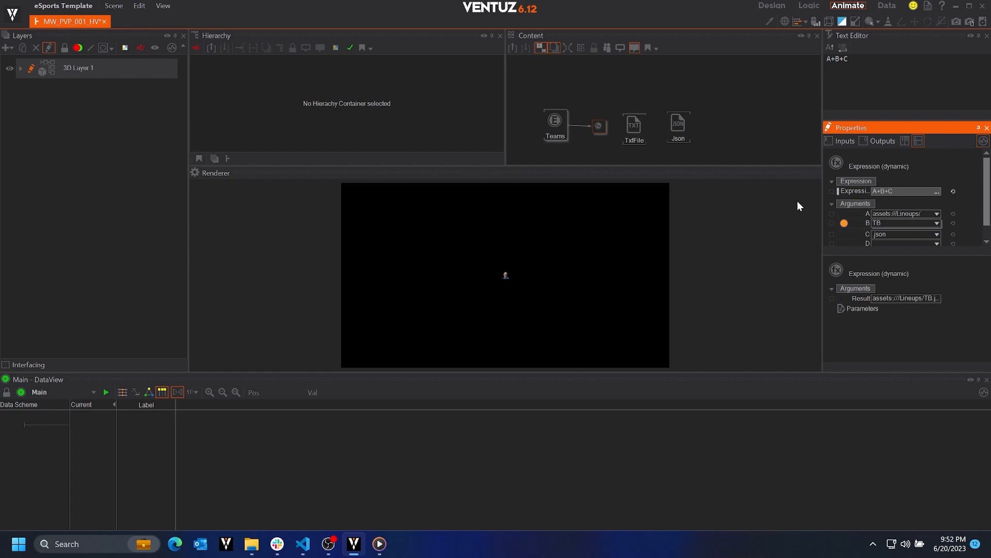
# Bind the TxtFile node's File property to the Result of the lineup path expression
pyautogui.click(639, 130)
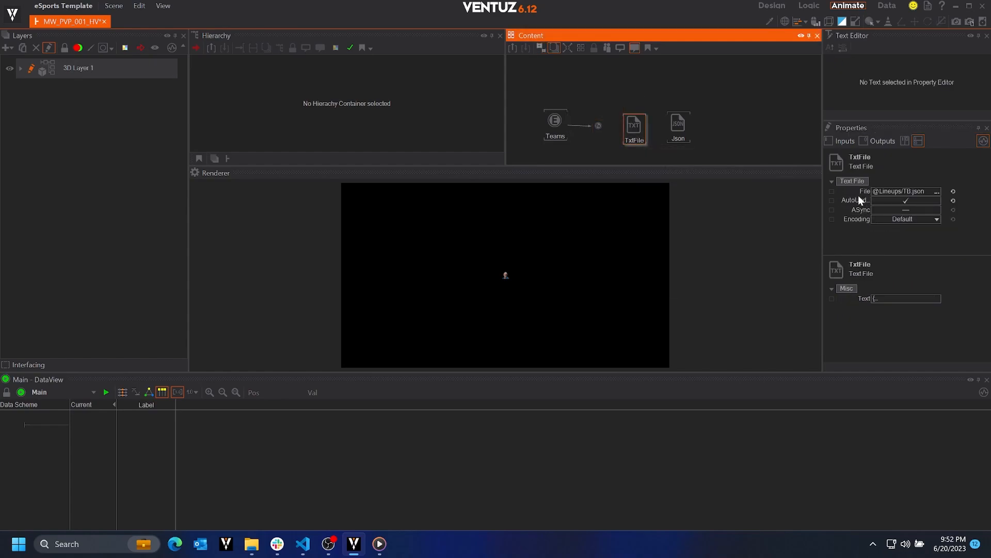
pyautogui.moveTo(858, 190); pyautogui.dragTo(595, 128)
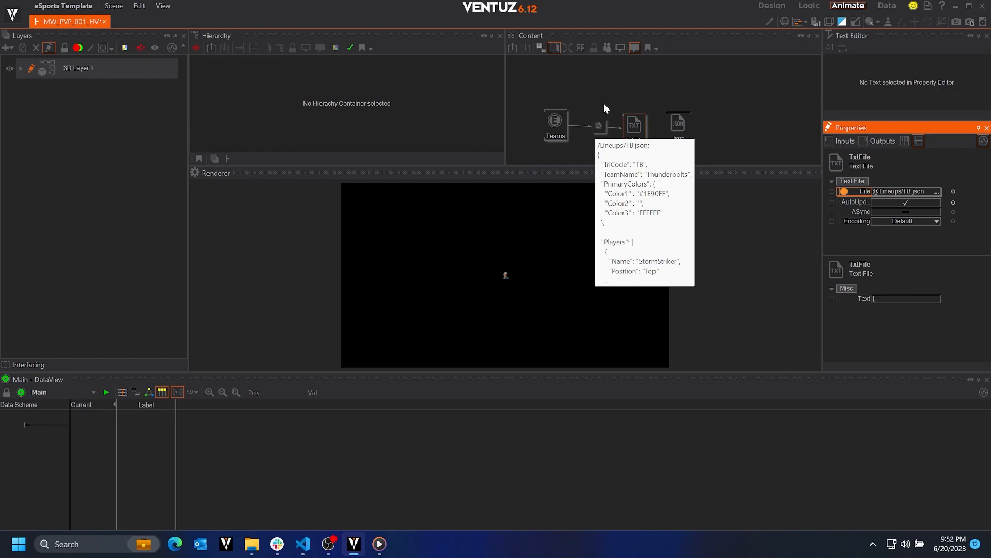
pyautogui.click(622, 93)
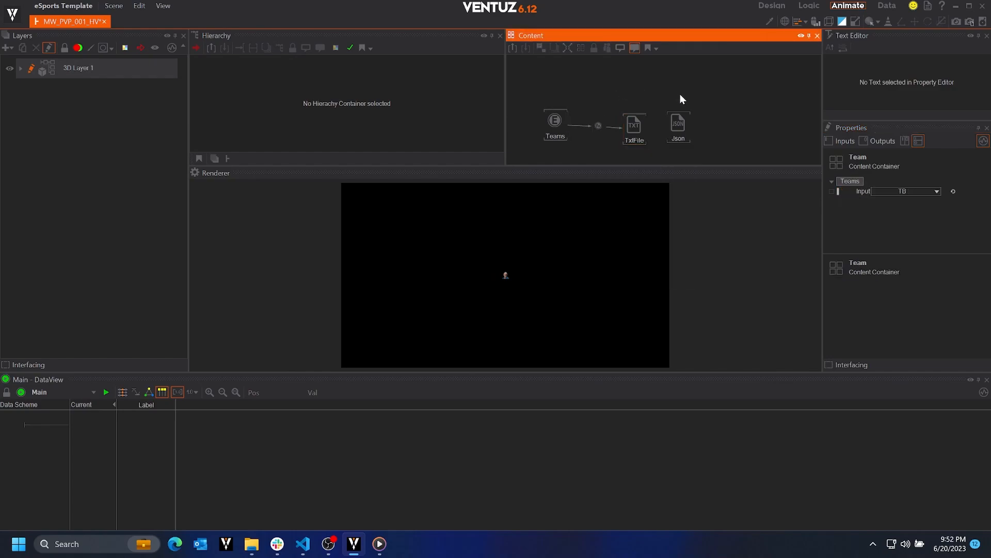
# Switch the Teams enumeration's Input to PHX and check which lineup file the TxtFile node loads
pyautogui.click(679, 127)
pyautogui.moveTo(634, 128)
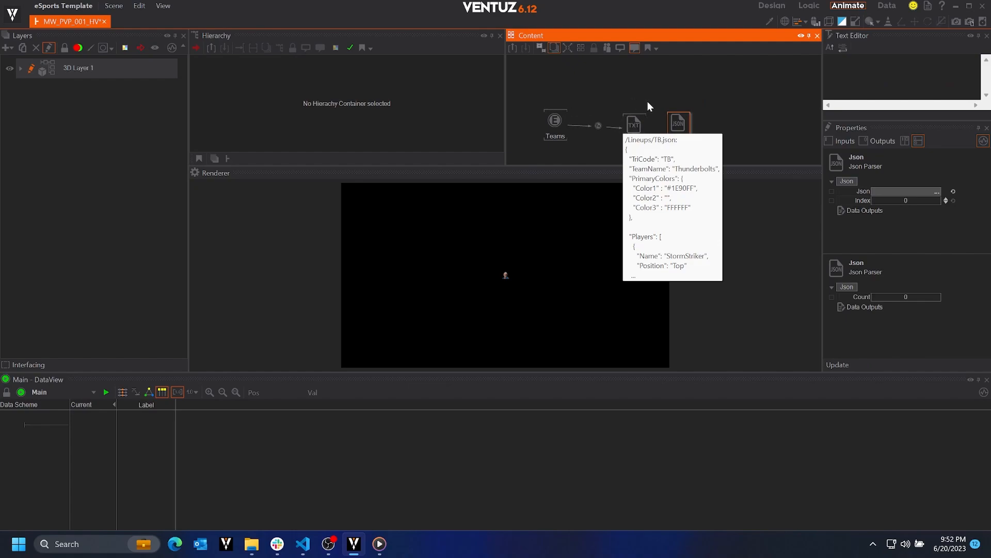
pyautogui.click(563, 126)
pyautogui.click(888, 210)
pyautogui.click(914, 220)
pyautogui.click(630, 127)
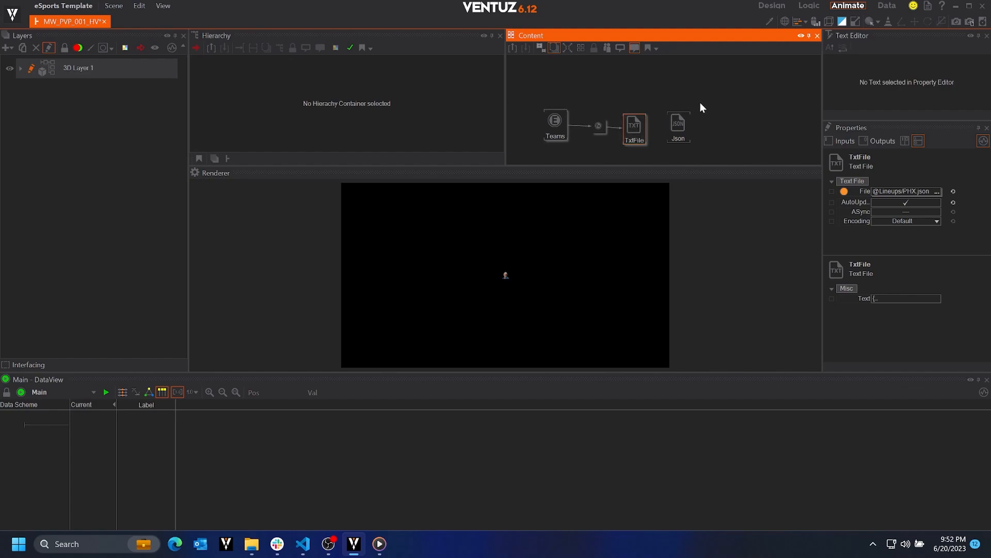
# Bind the Json parser's Json input to the TxtFile node's Text output
pyautogui.click(680, 127)
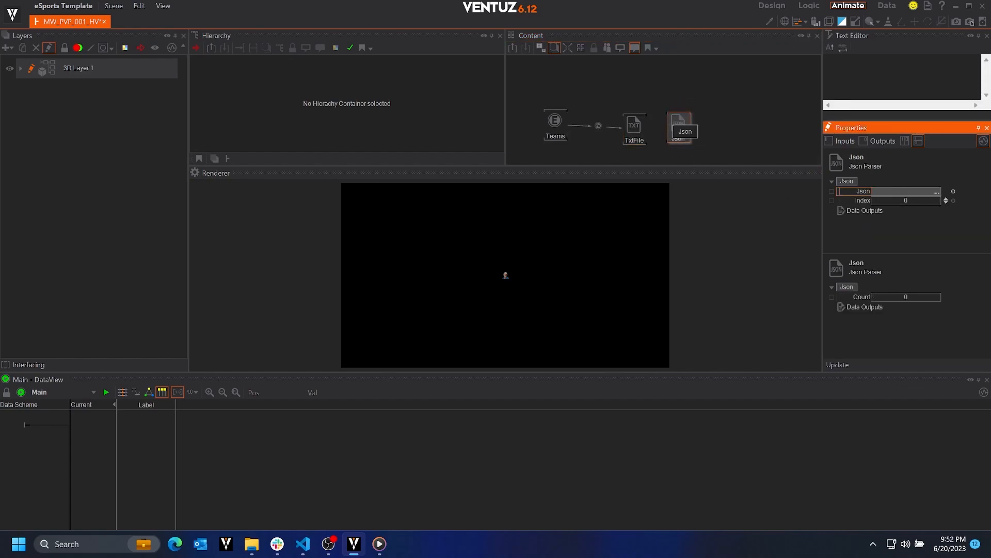
pyautogui.click(634, 126)
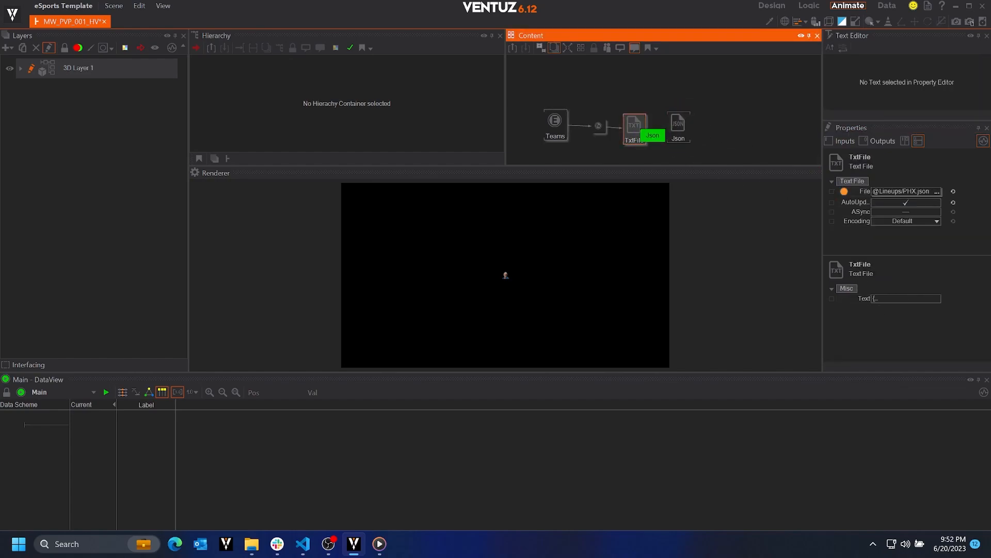
pyautogui.click(680, 127)
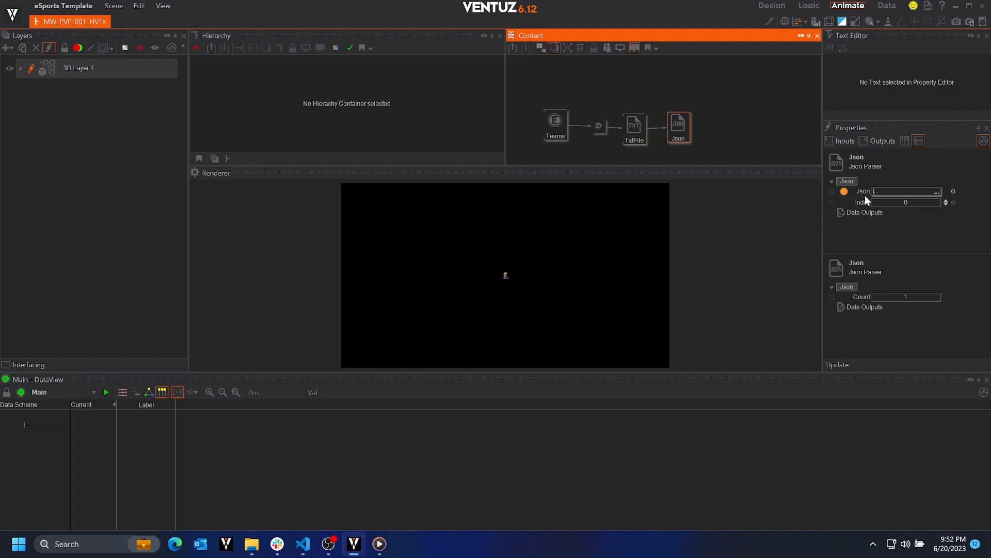
# Update the Json parser to create its data fields and expose Players, PrimaryColors, TeamName and TriCode on the Team container
pyautogui.click(846, 363)
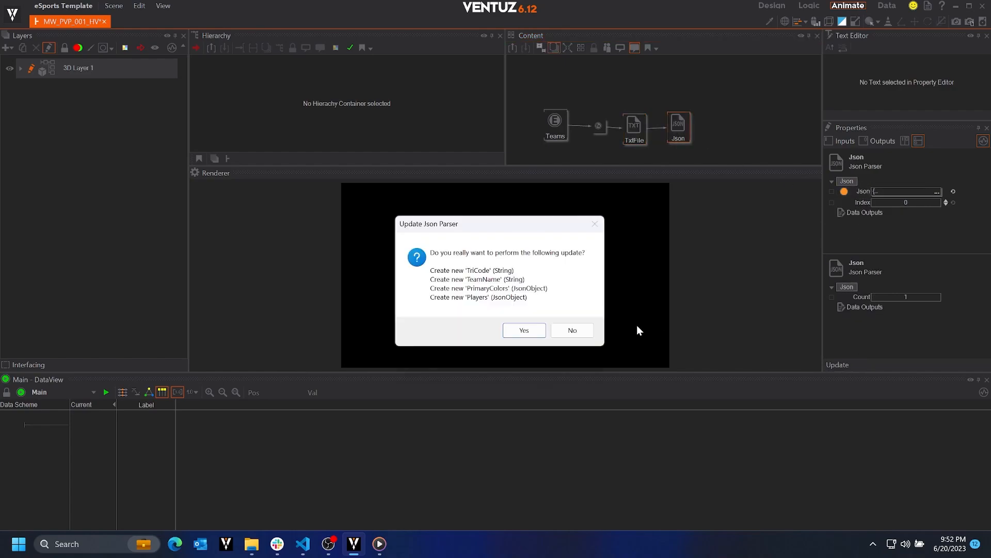
pyautogui.click(520, 329)
pyautogui.scroll(-1, 910, 304)
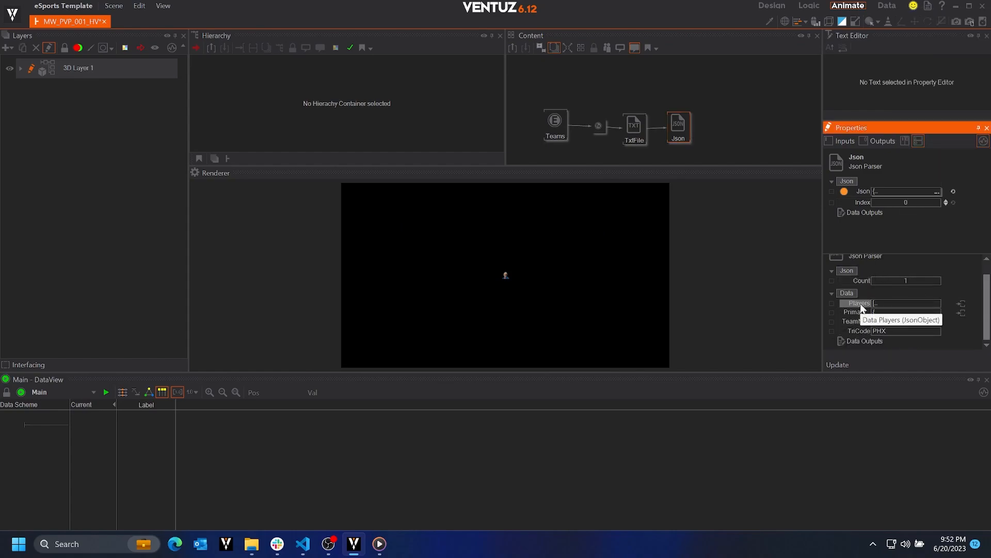
pyautogui.moveTo(891, 301)
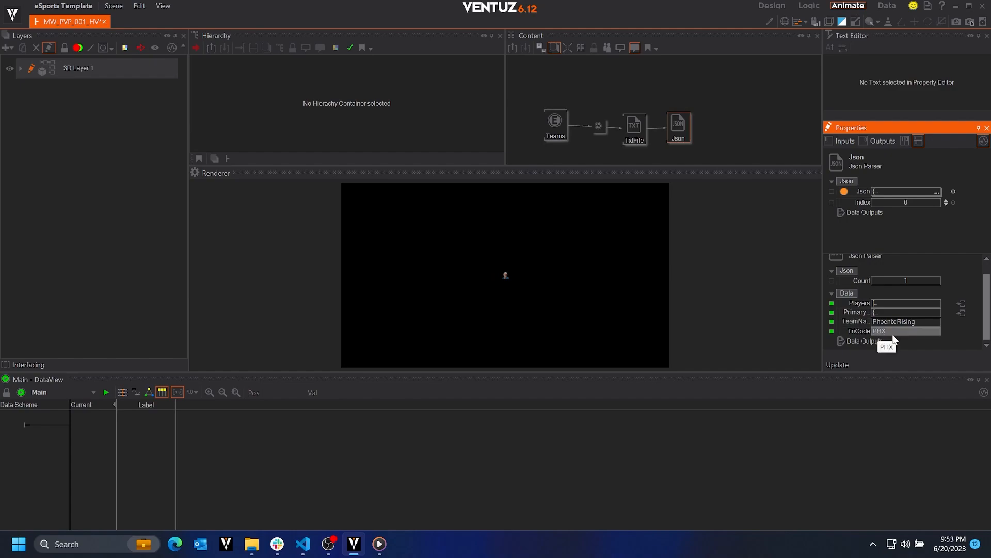
pyautogui.scroll(1, 953, 323)
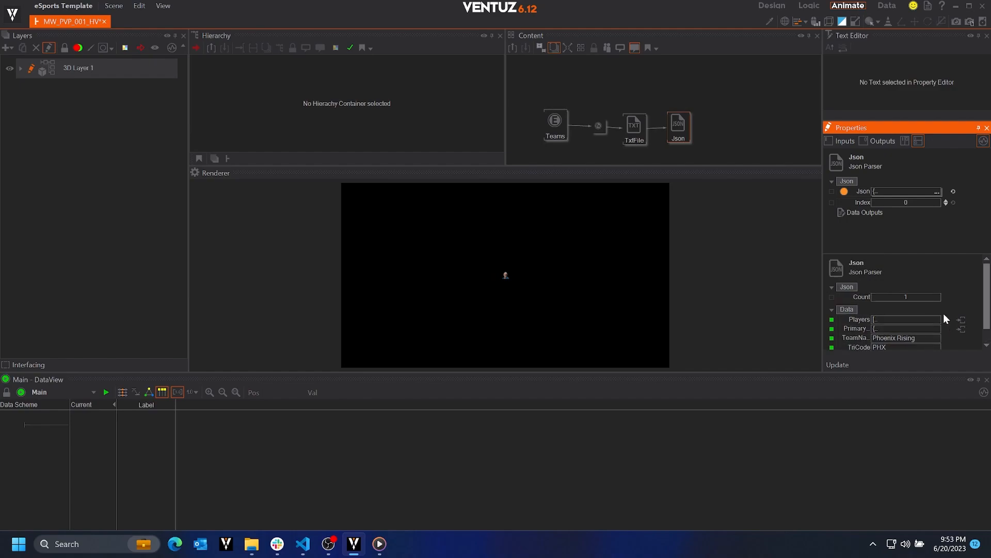
pyautogui.doubleClick(733, 116)
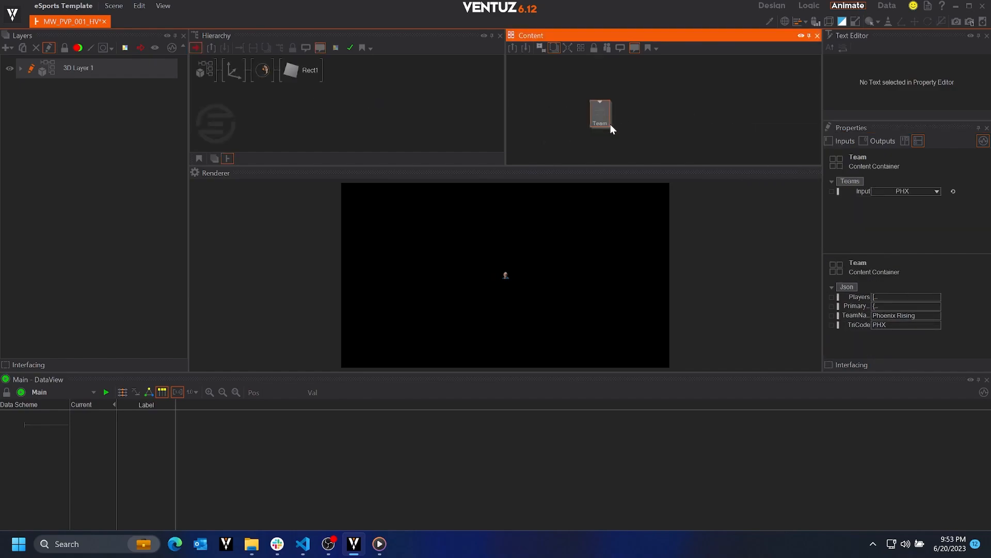
# Test the Team container's outputs by switching its Input to another team and back to PHX
pyautogui.click(906, 191)
pyautogui.click(913, 213)
pyautogui.click(915, 191)
pyautogui.click(918, 203)
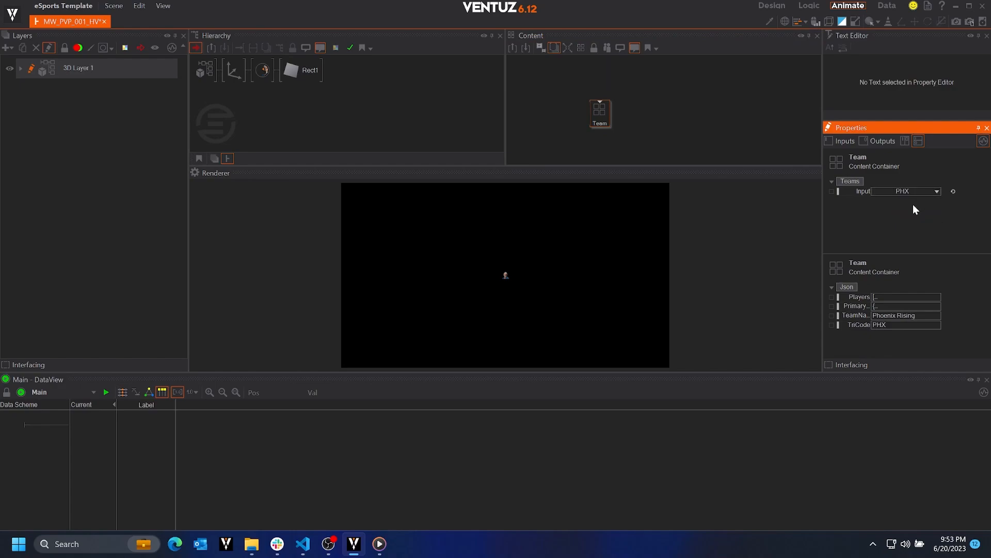
# Assign the Team container a custom icon from the project's Images/NodeIcons folder
pyautogui.rightClick(599, 109)
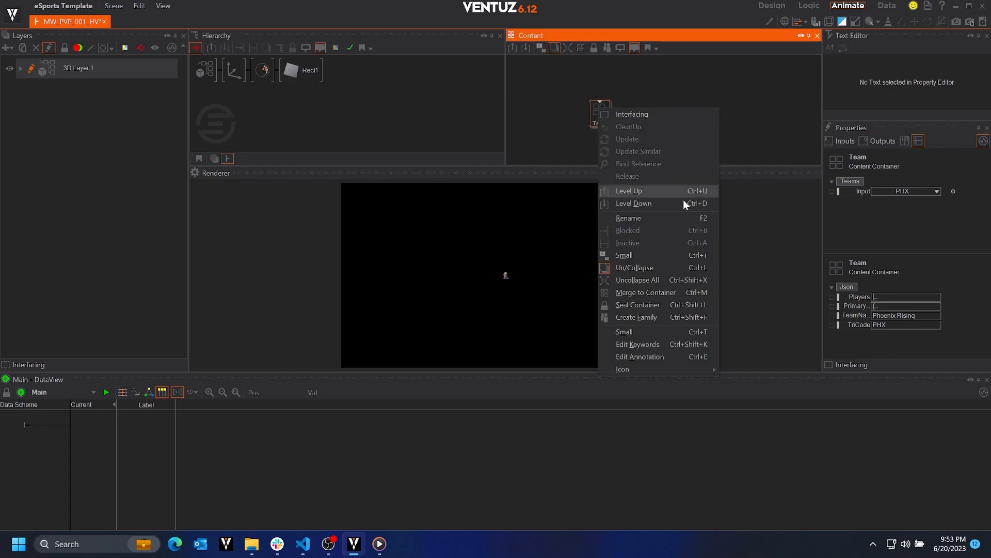
pyautogui.moveTo(653, 363)
pyautogui.click(747, 387)
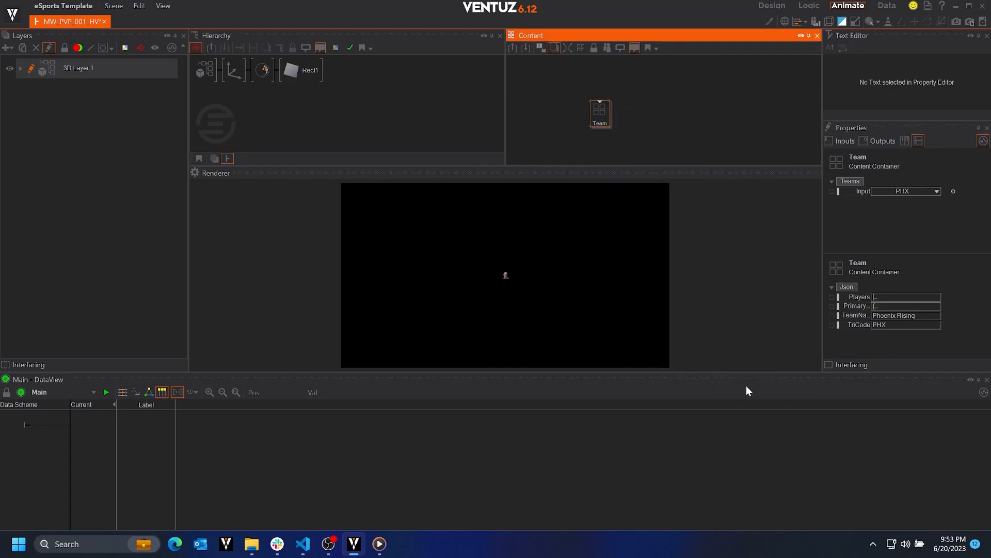
pyautogui.click(366, 141)
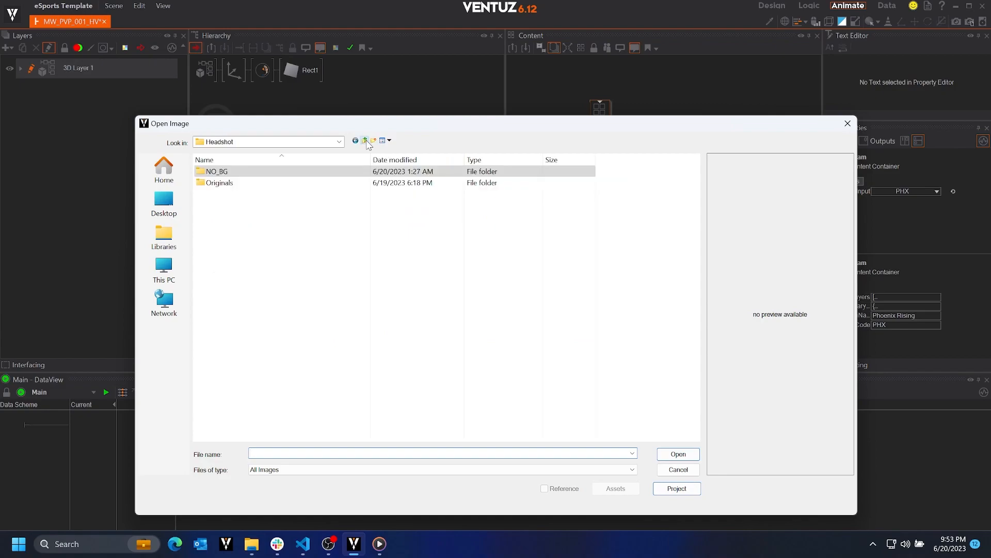
pyautogui.click(366, 141)
pyautogui.click(366, 141)
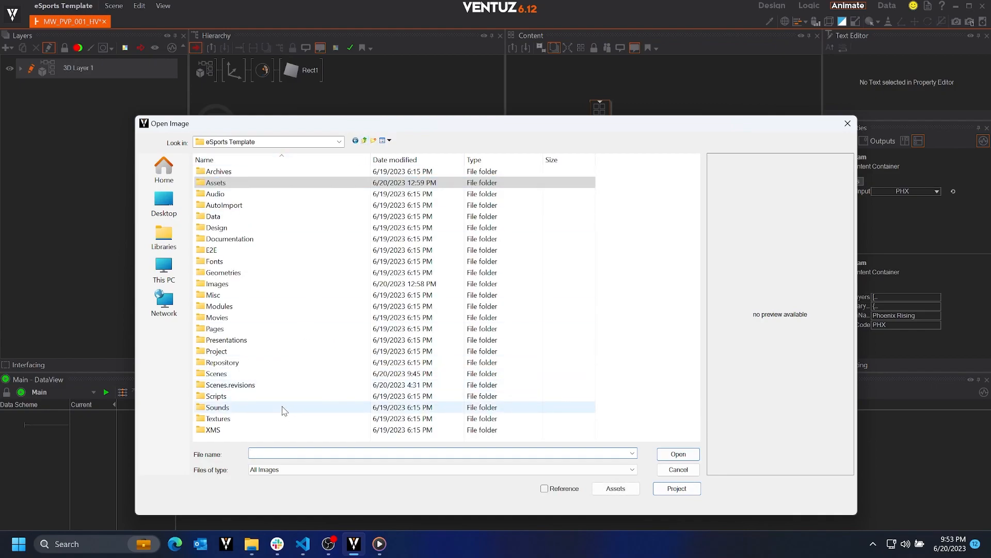
pyautogui.doubleClick(268, 284)
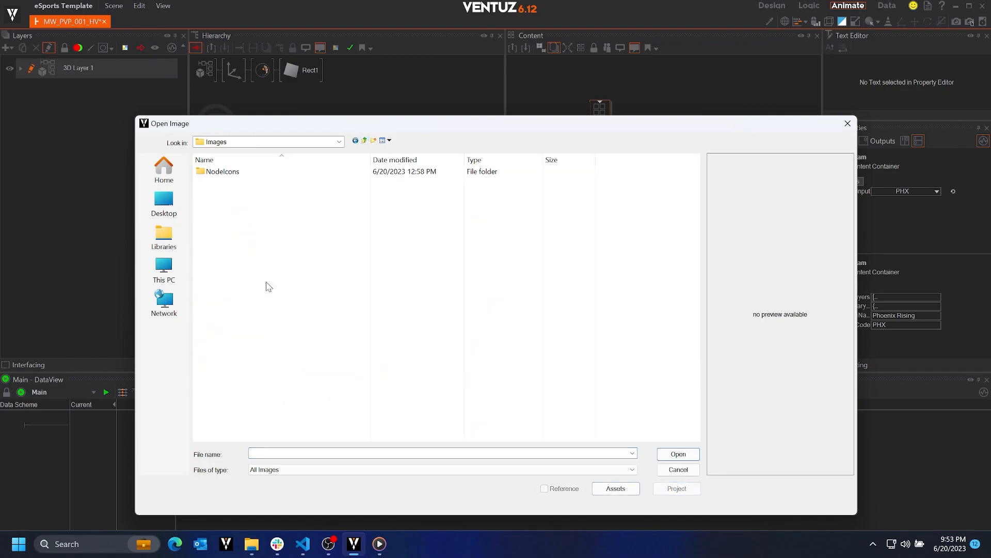
pyautogui.doubleClick(255, 172)
pyautogui.click(255, 171)
pyautogui.click(698, 456)
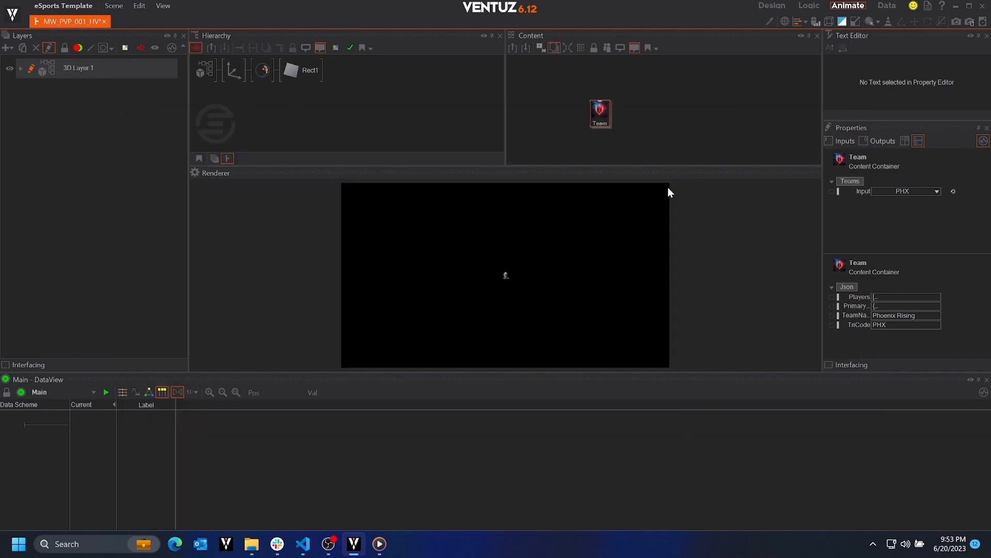
# Group the axis, headshot material and Rect1 nodes into a hierarchy container named PlayerCard
pyautogui.click(261, 68)
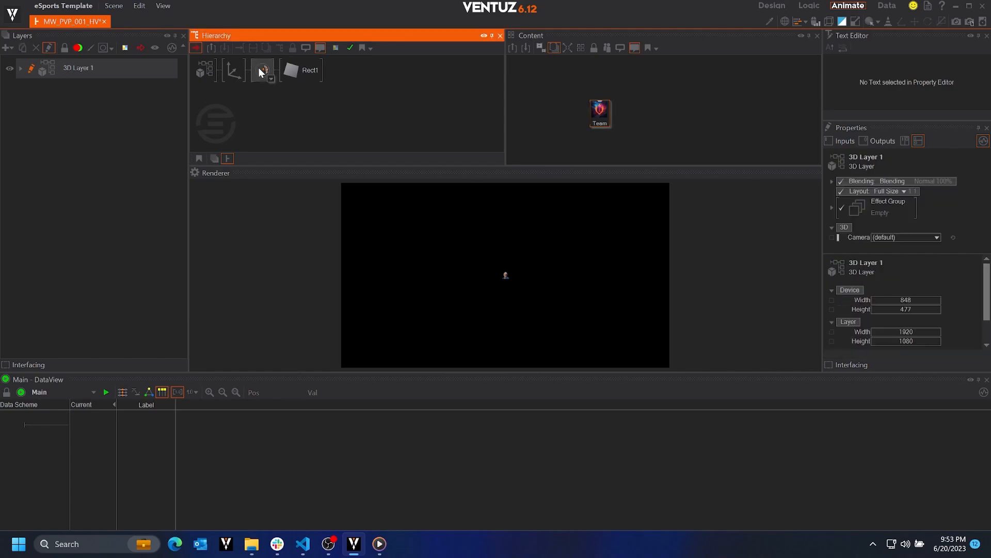
pyautogui.click(603, 71)
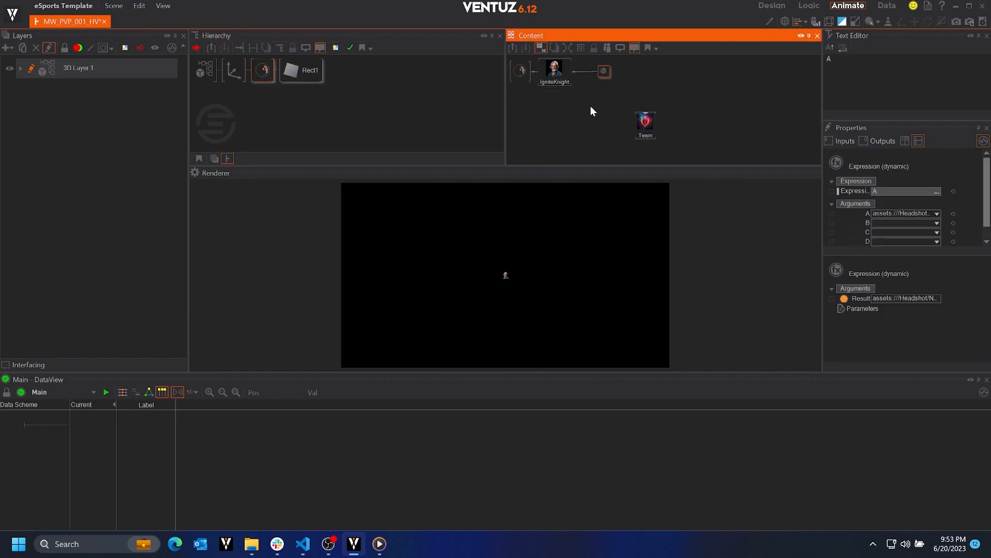
pyautogui.click(234, 69)
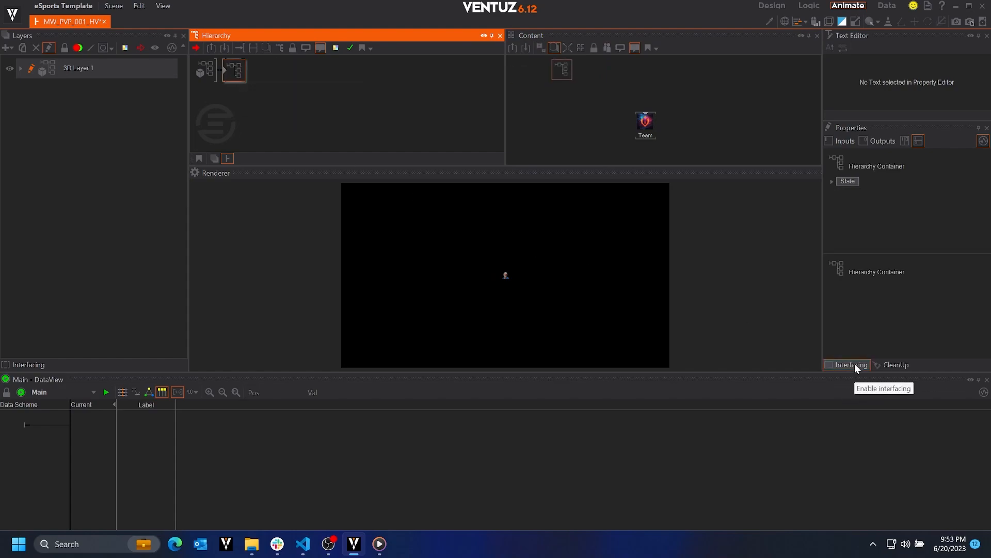
pyautogui.press('F2')
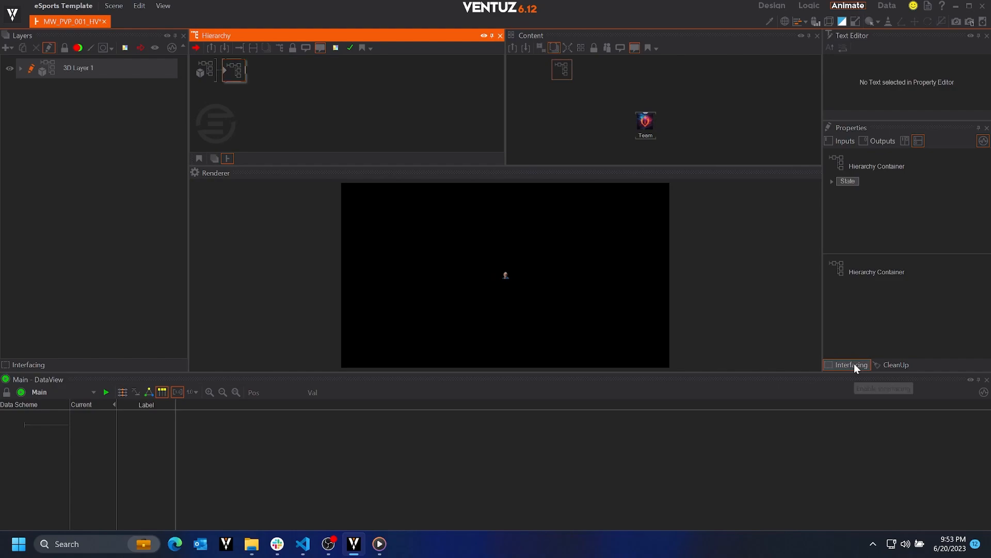
pyautogui.write('PlayerCard')
pyautogui.press('Return')
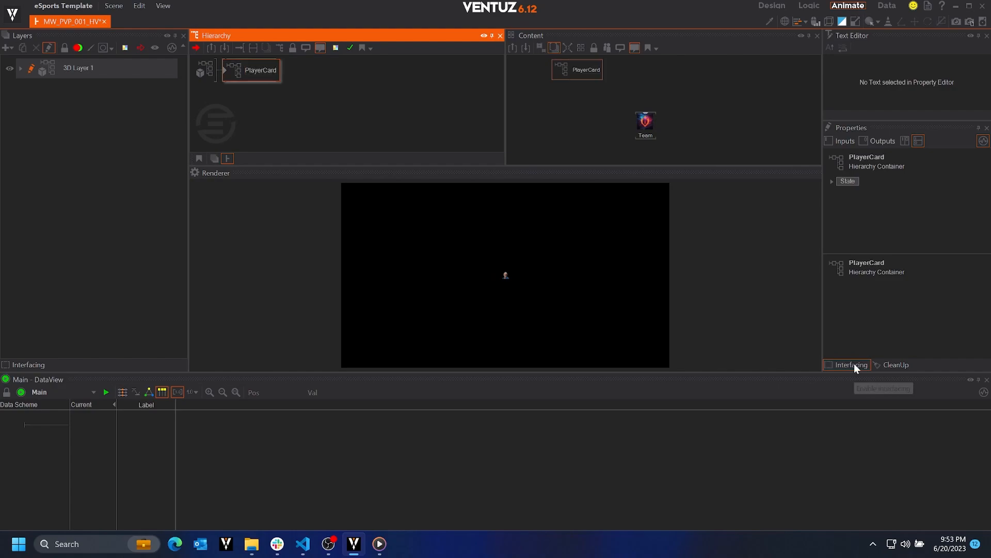
# Inside PlayerCard, trim argument A of the headshot texture's expression to the folder path by removing the image file name
pyautogui.doubleClick(260, 70)
pyautogui.click(562, 116)
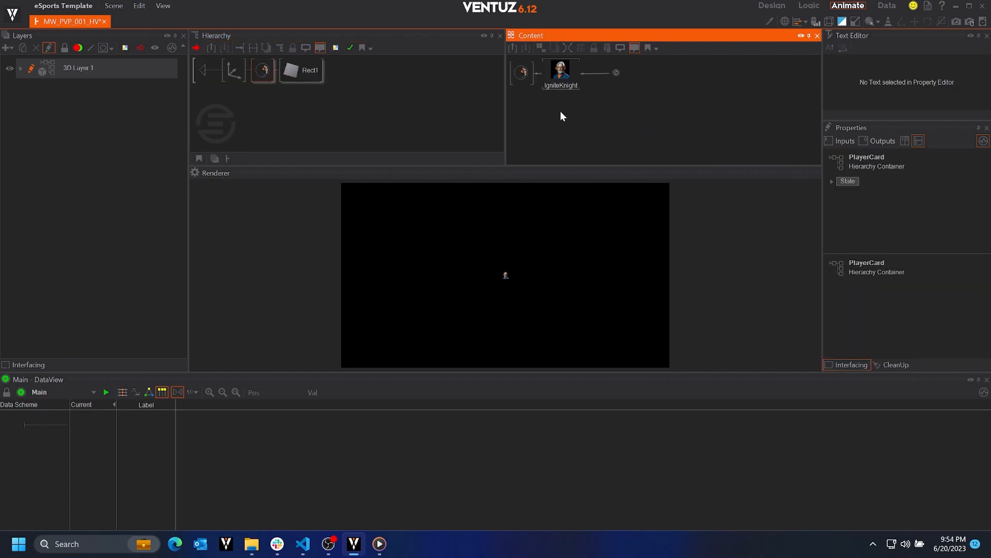
pyautogui.click(617, 72)
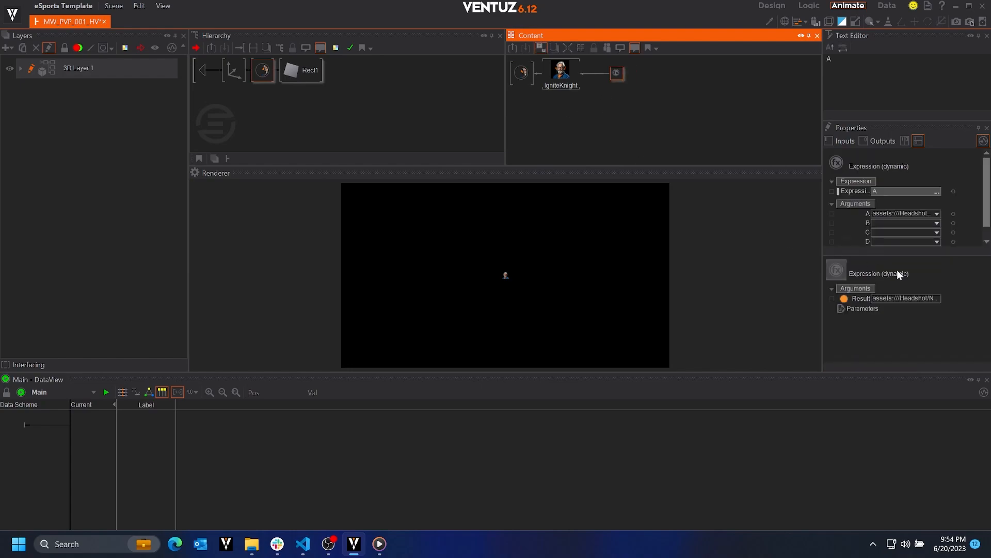
pyautogui.click(919, 213)
pyautogui.doubleClick(946, 214)
pyautogui.hotkey('ctrl', 'x')
pyautogui.press('Return')
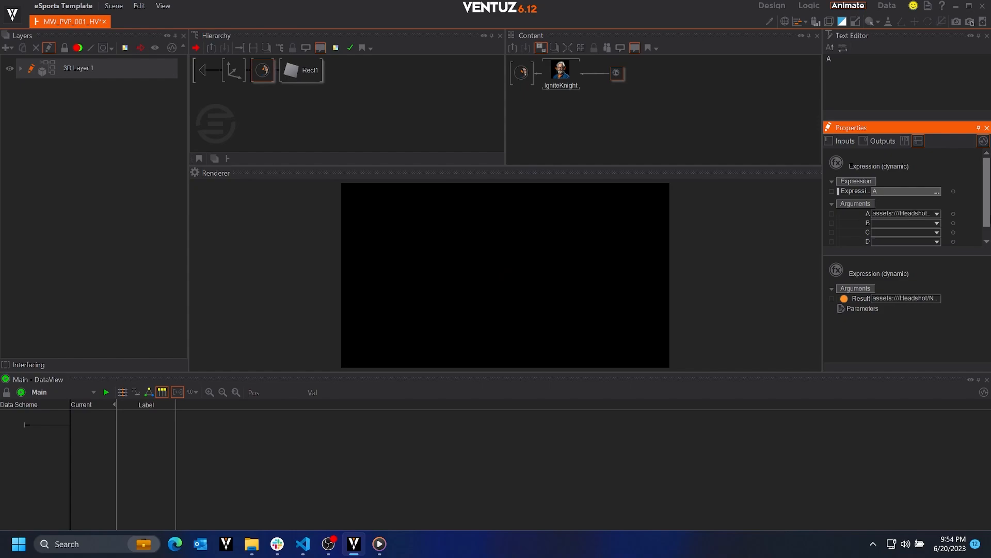
# Set argument C of the headshot expression to .png and its expression to A+B+C
pyautogui.click(899, 231)
pyautogui.write('.png')
pyautogui.press('Return')
pyautogui.click(886, 191)
pyautogui.write('+B+C')
pyautogui.press('Return')
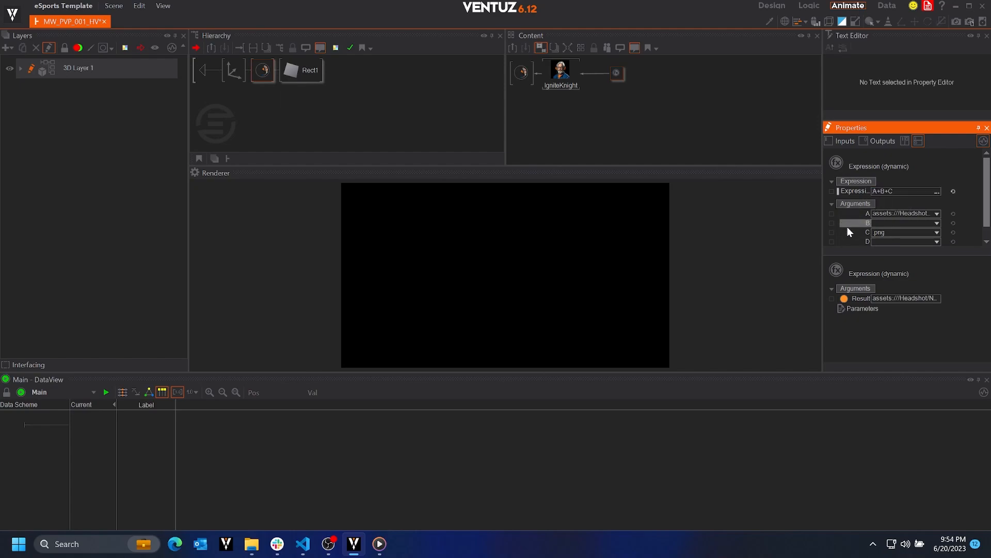
# Add a Json Parser node inside PlayerCard and expose its Json input on the container
pyautogui.click(640, 109)
pyautogui.write('json')
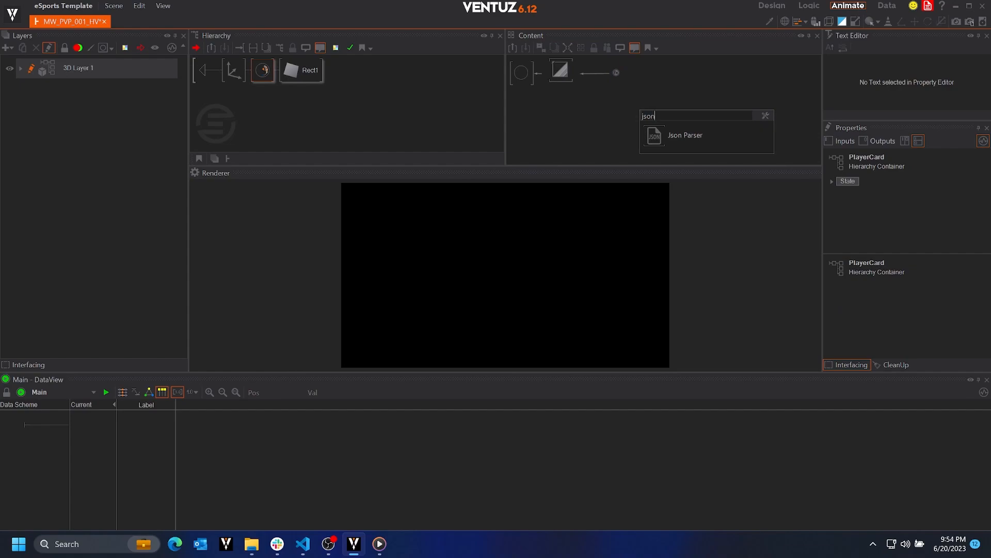
pyautogui.press('Return')
pyautogui.click(831, 192)
# Bind the PlayerCard container's Json input to the Team container's Players output and reopen PlayerCard
pyautogui.doubleClick(738, 126)
pyautogui.moveTo(853, 192); pyautogui.dragTo(648, 129)
pyautogui.click(664, 150)
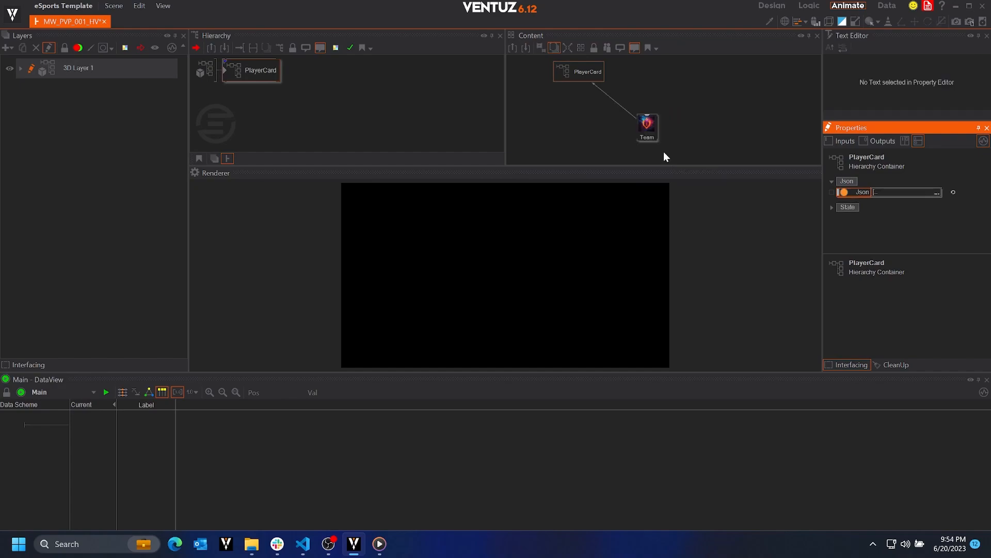
pyautogui.doubleClick(571, 73)
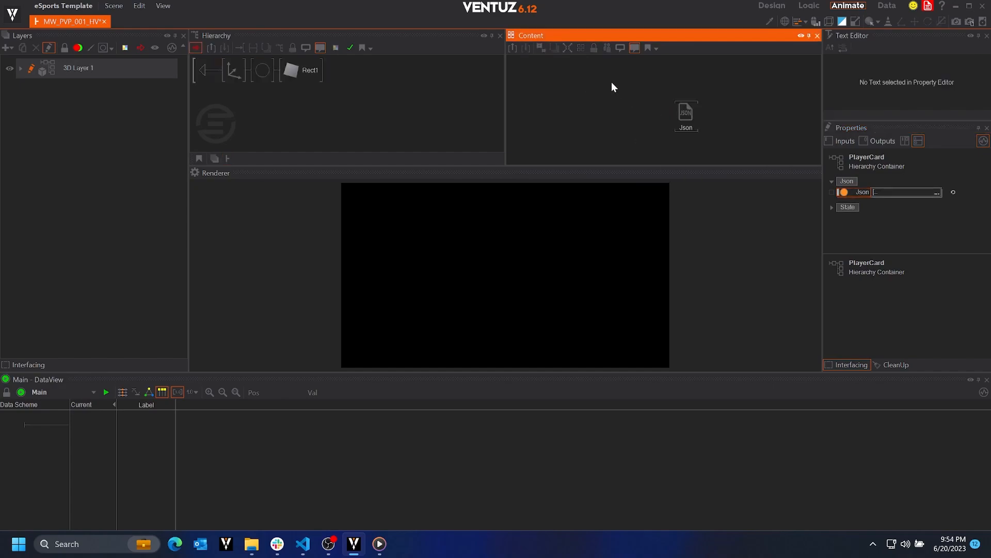
# Bind argument B of the headshot texture's expression to the Json Parser's Name output and place the parser beside the expression
pyautogui.click(686, 112)
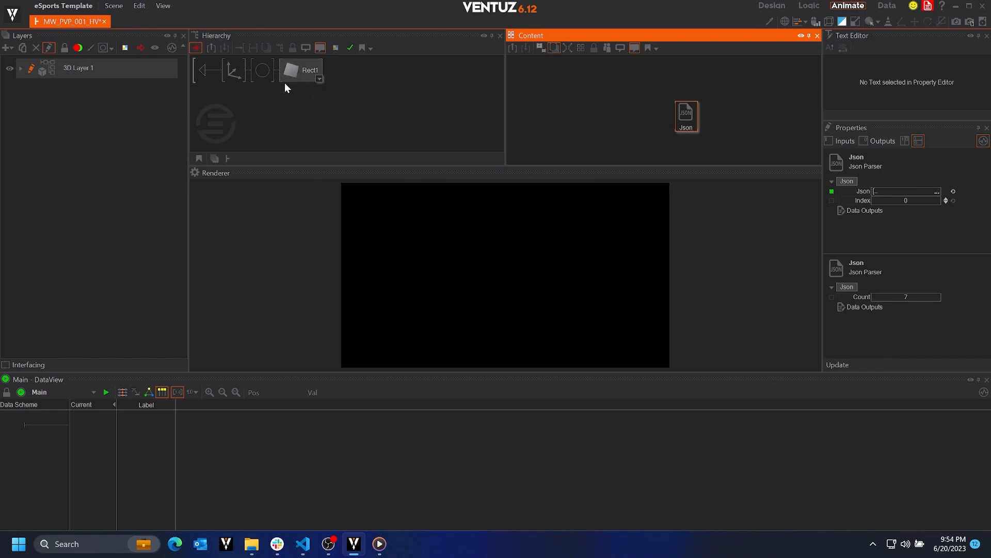
pyautogui.click(261, 72)
pyautogui.click(692, 124)
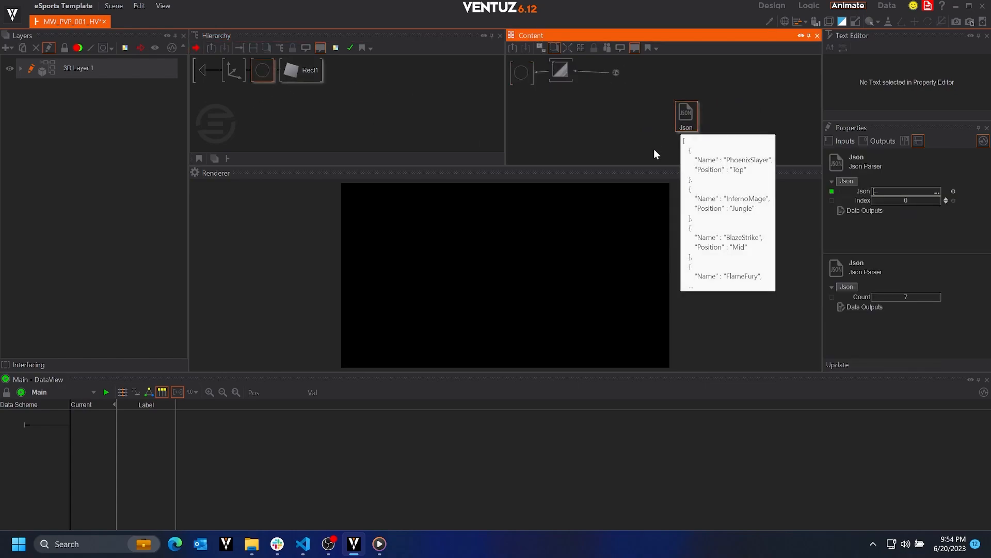
pyautogui.click(838, 364)
pyautogui.click(519, 322)
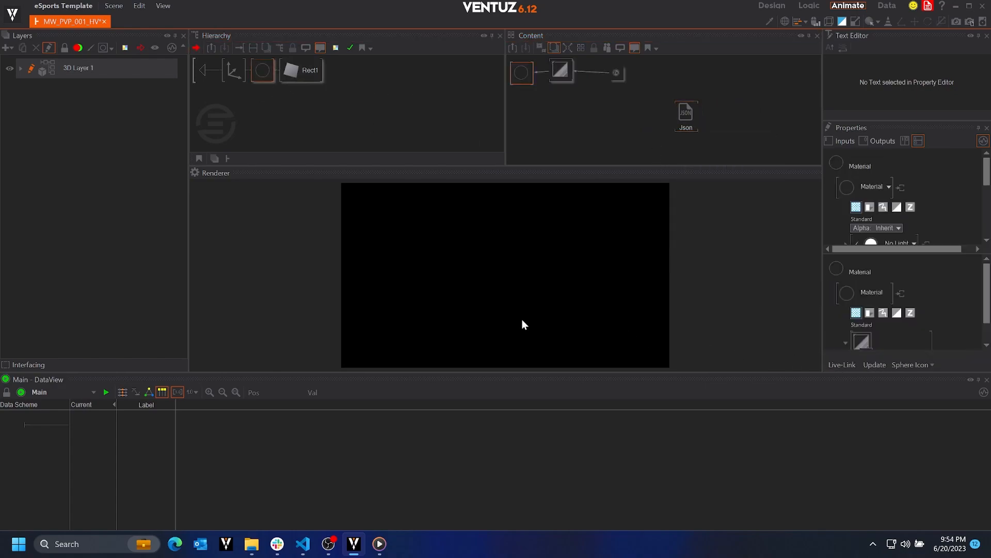
pyautogui.click(561, 77)
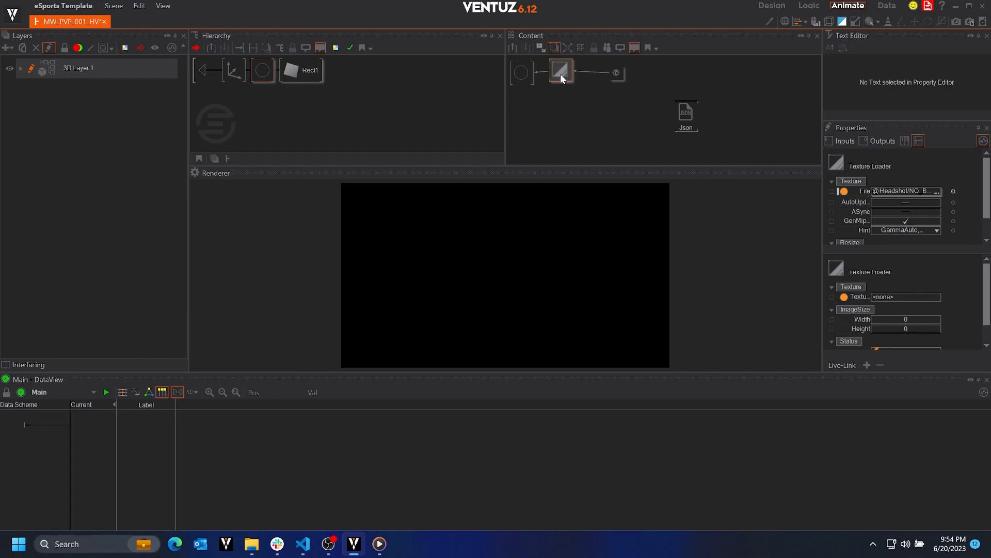
pyautogui.click(621, 75)
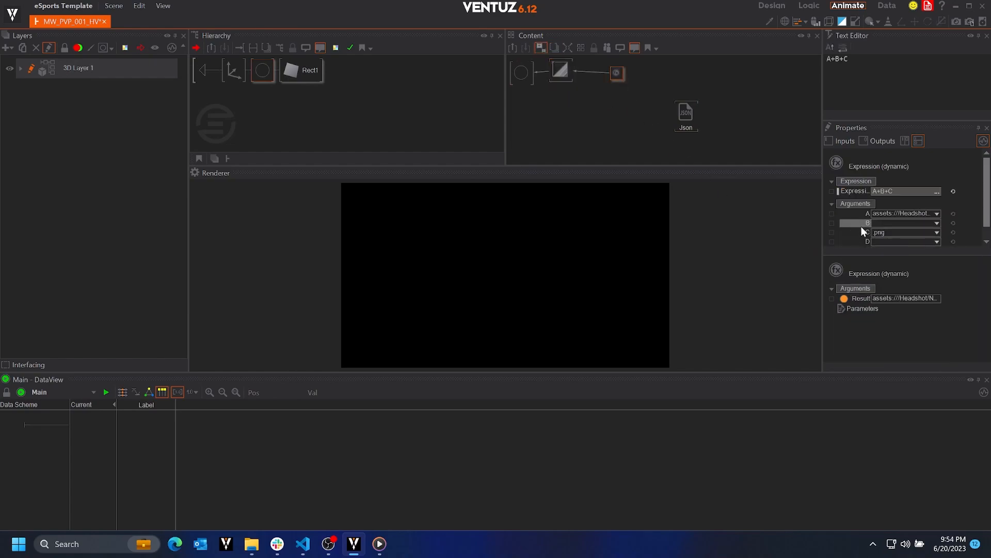
pyautogui.moveTo(864, 222); pyautogui.dragTo(687, 119)
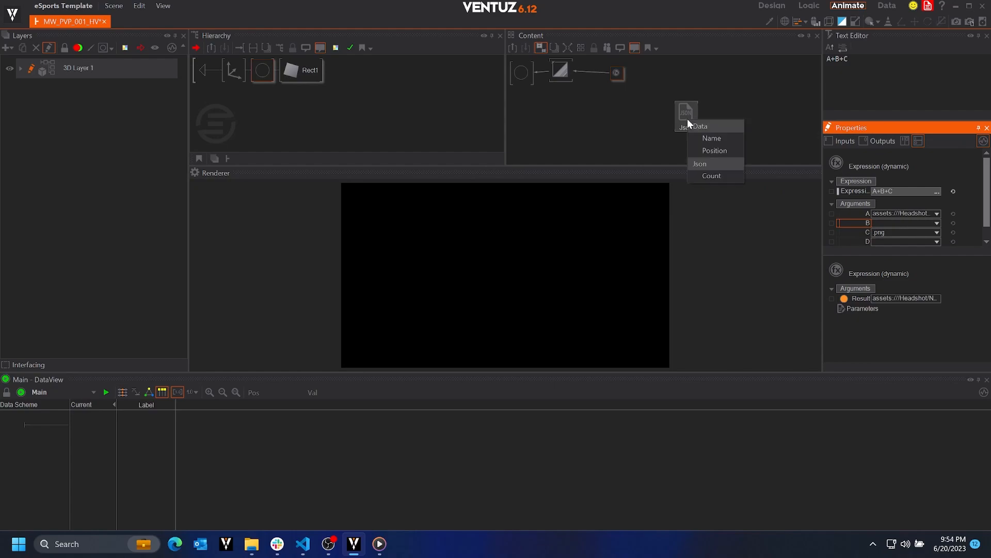
pyautogui.click(715, 139)
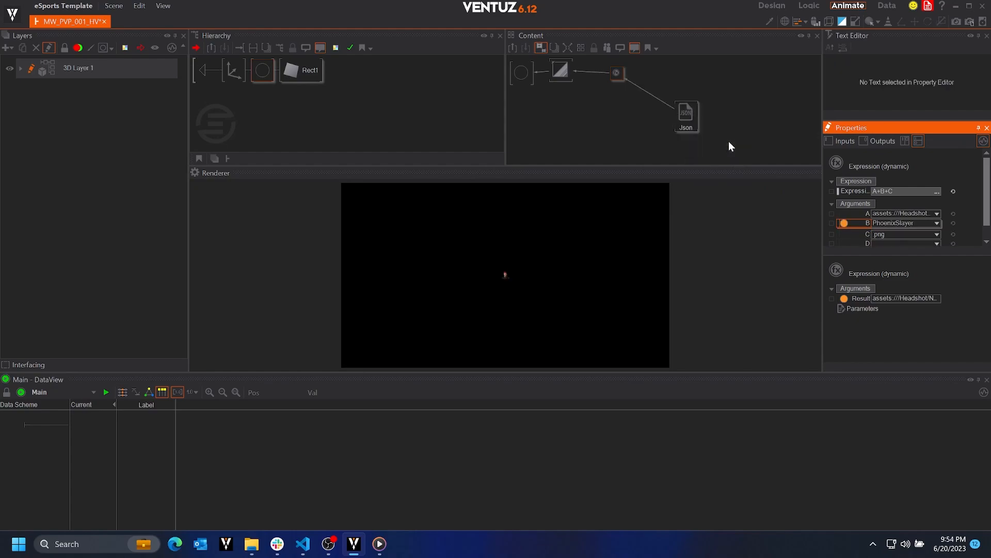
pyautogui.moveTo(690, 117); pyautogui.dragTo(674, 73)
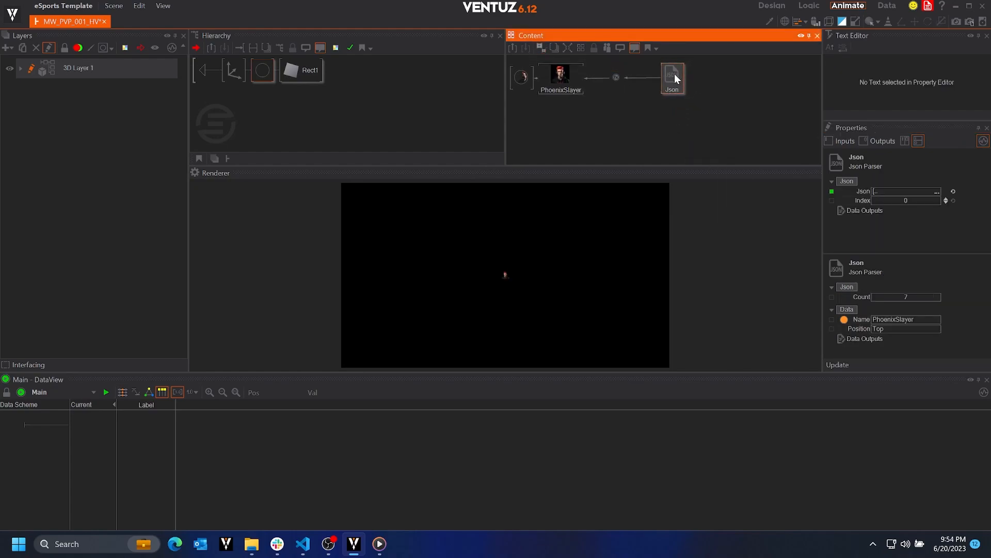
# Step the Json Parser's Index up to 4 and back to 0 to check the headshot for each player
pyautogui.click(947, 200)
pyautogui.click(947, 199)
pyautogui.click(947, 199)
pyautogui.click(947, 200)
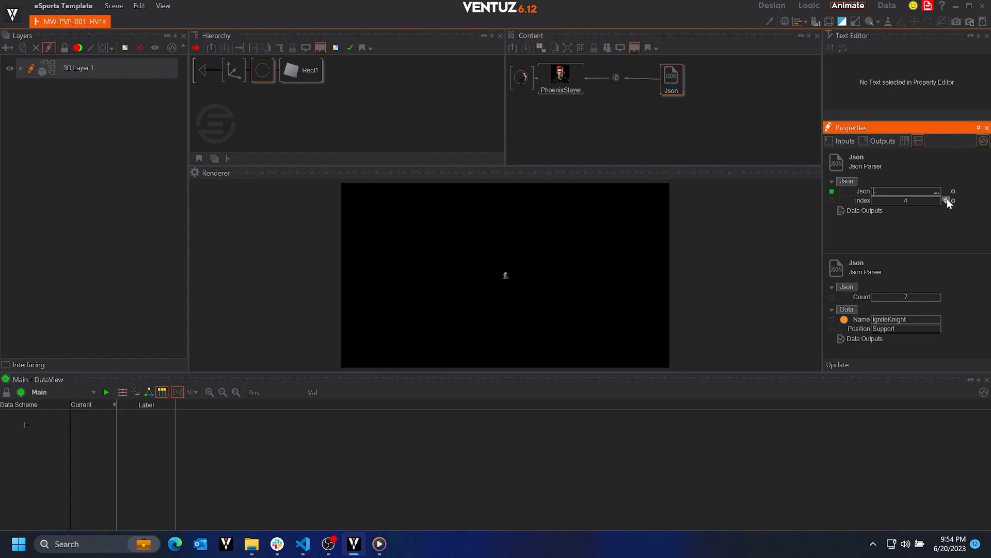
pyautogui.click(946, 203)
pyautogui.click(947, 203)
pyautogui.click(947, 203)
pyautogui.click(946, 203)
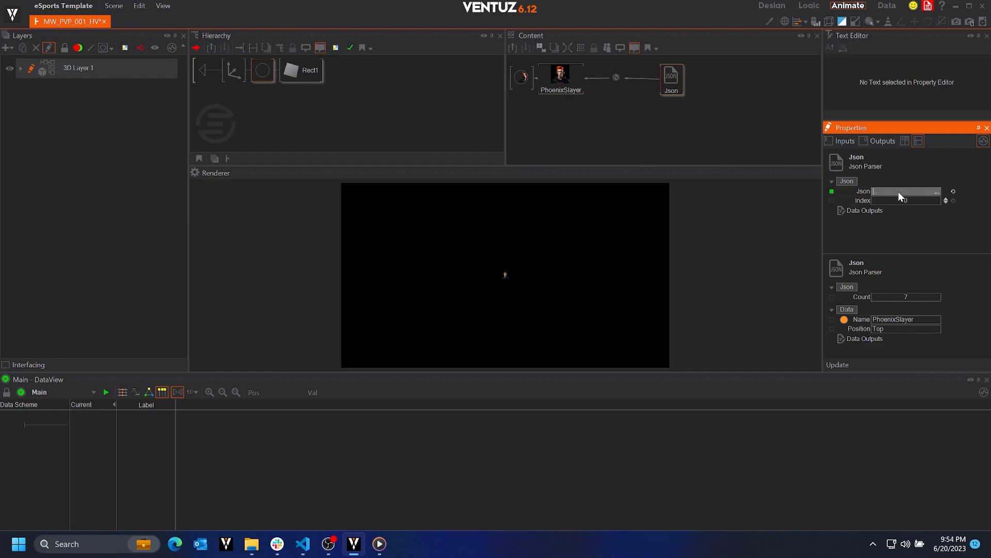
pyautogui.click(623, 136)
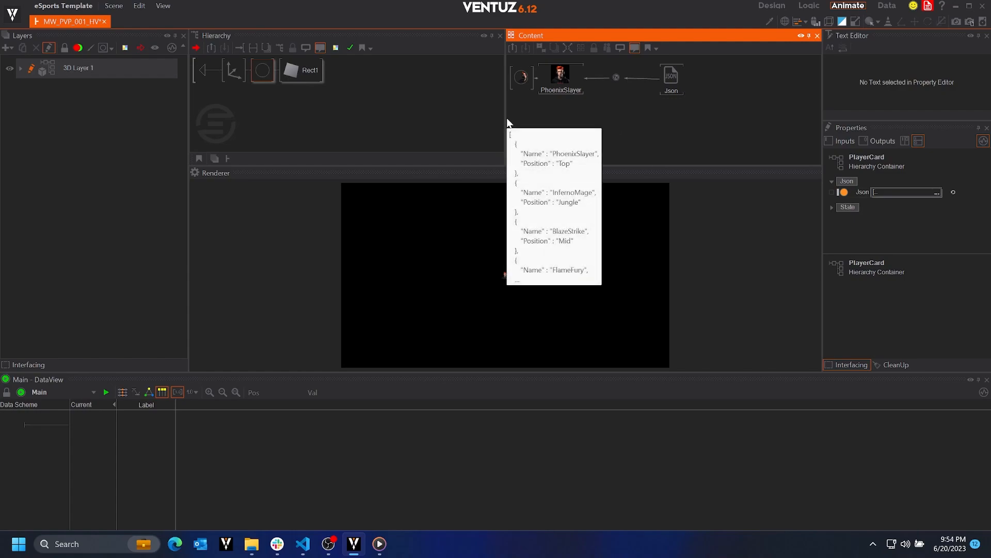
# Insert an Axis at the start of PlayerCard's hierarchy and rename it ROOT
pyautogui.click(305, 136)
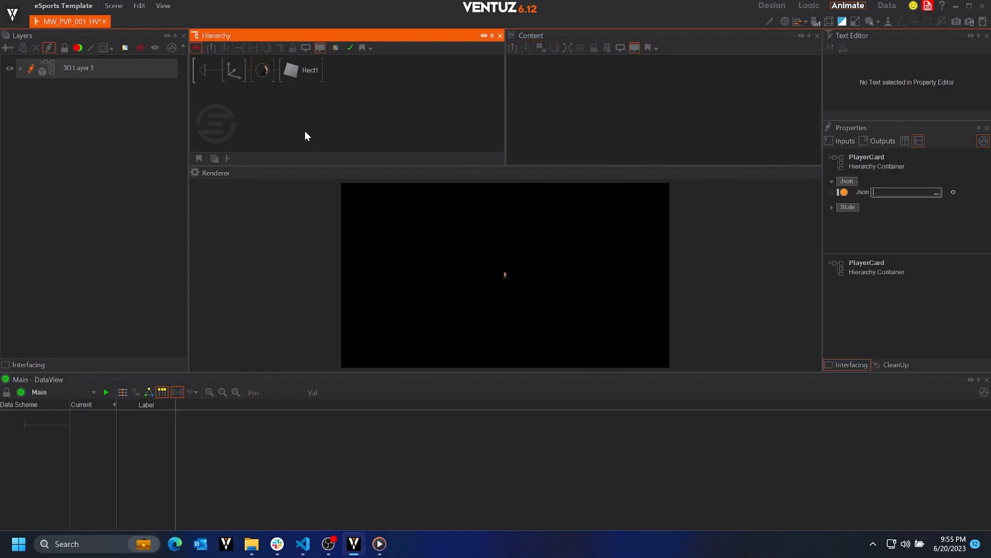
pyautogui.doubleClick(293, 98)
pyautogui.write('ax')
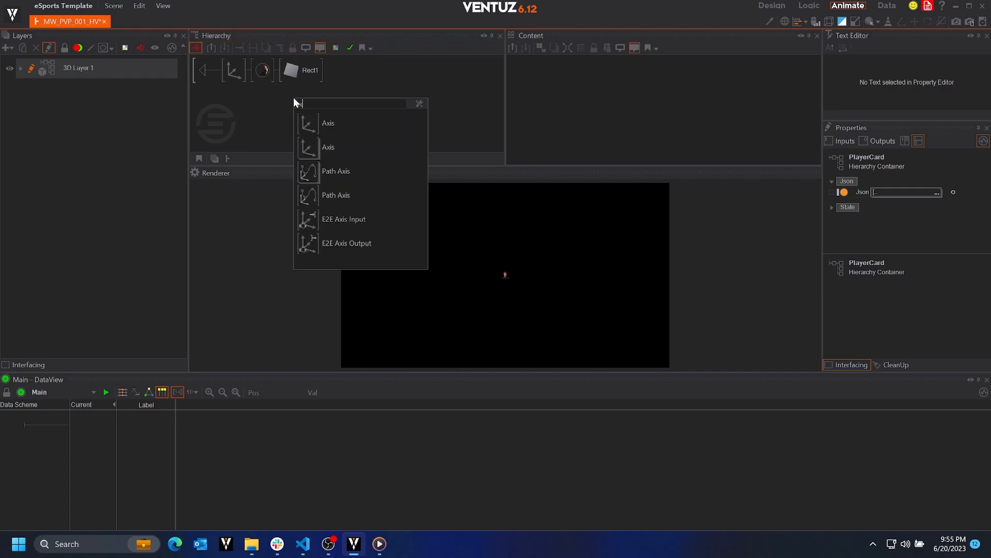
pyautogui.click(420, 93)
pyautogui.write('ax')
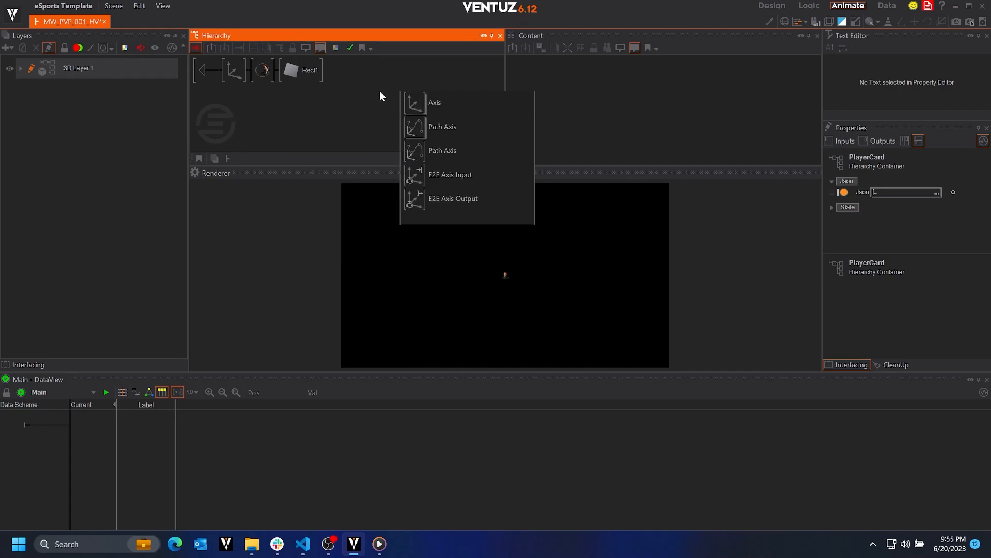
pyautogui.moveTo(417, 118); pyautogui.dragTo(223, 72)
pyautogui.press('F2')
pyautogui.write('ROOT')
pyautogui.press('Return')
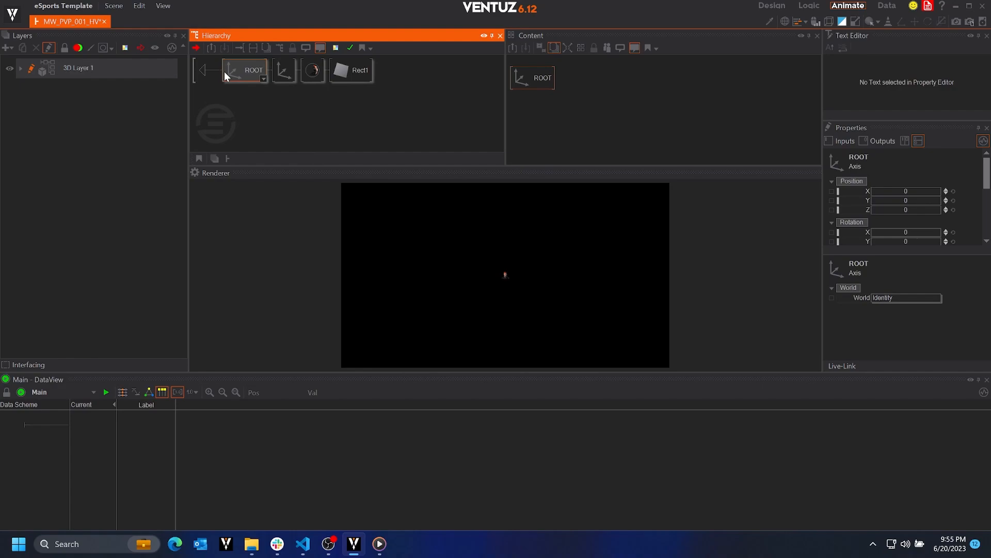
# Set the ROOT axis's overall scaling factor to 5
pyautogui.scroll(-5, 932, 193)
pyautogui.click(912, 219)
pyautogui.write('5')
pyautogui.press('Return')
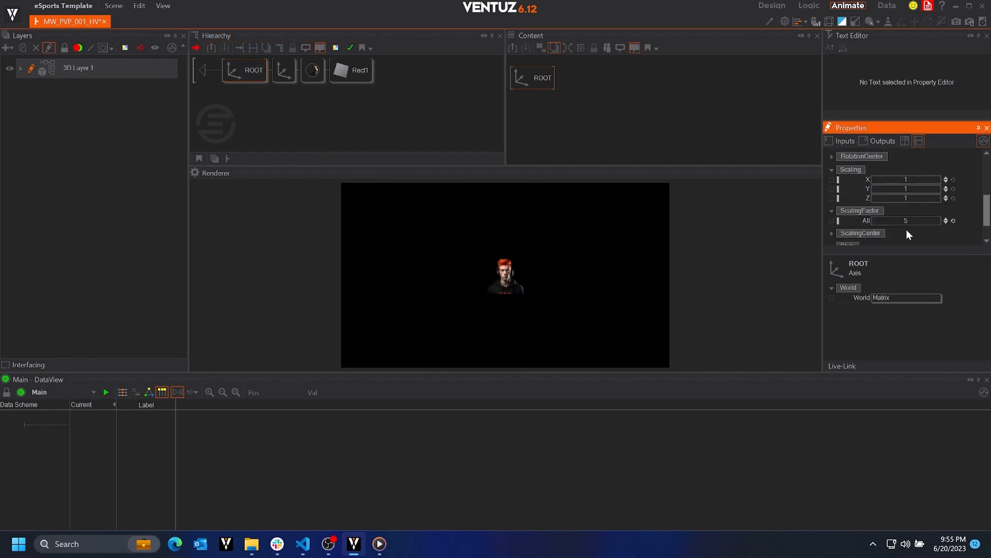
pyautogui.scroll(5, 955, 220)
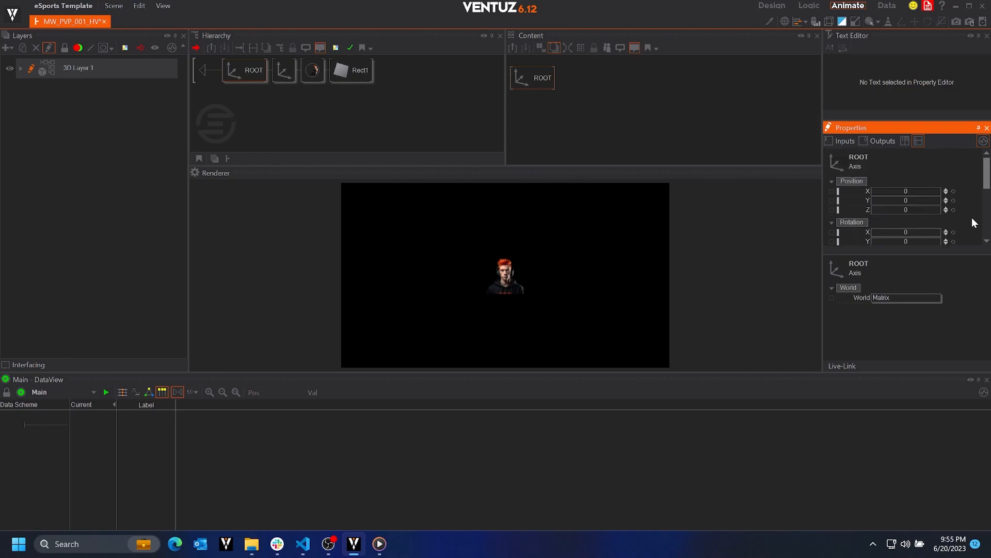
# Add a second Axis branch under ROOT and attach a Text 2D node to it
pyautogui.click(309, 110)
pyautogui.write('x')
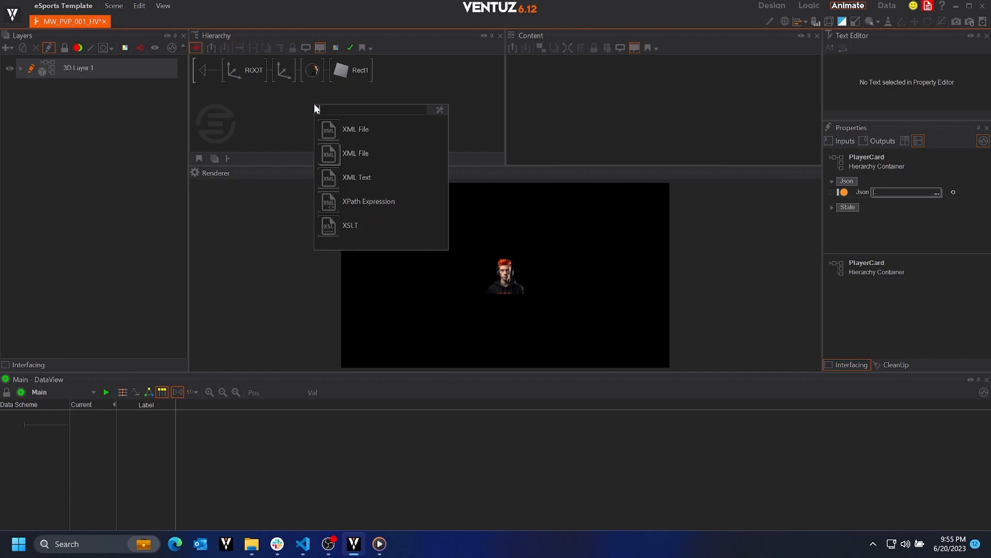
pyautogui.write('axi')
pyautogui.moveTo(329, 128); pyautogui.dragTo(287, 78)
pyautogui.write('text')
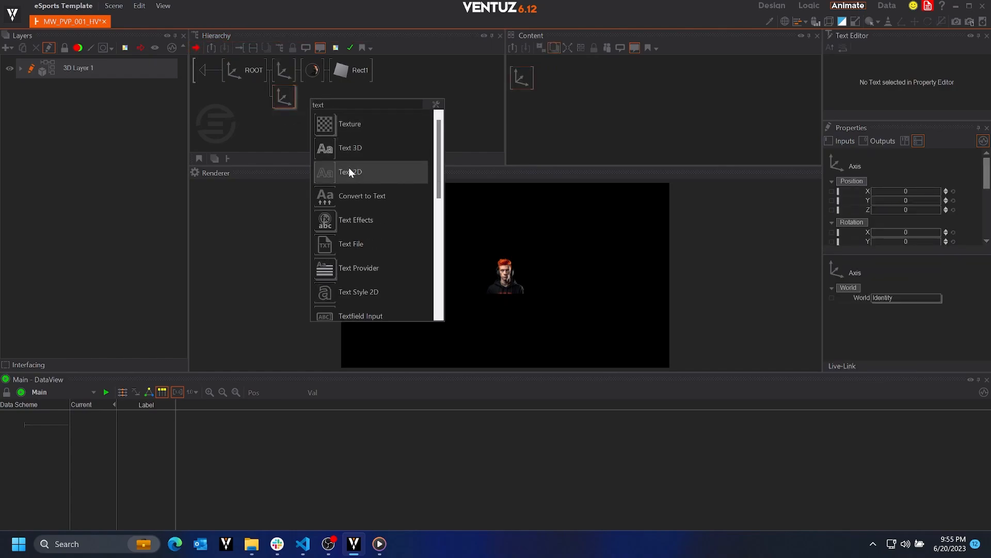
pyautogui.moveTo(349, 169); pyautogui.dragTo(338, 100)
pyautogui.click(360, 113)
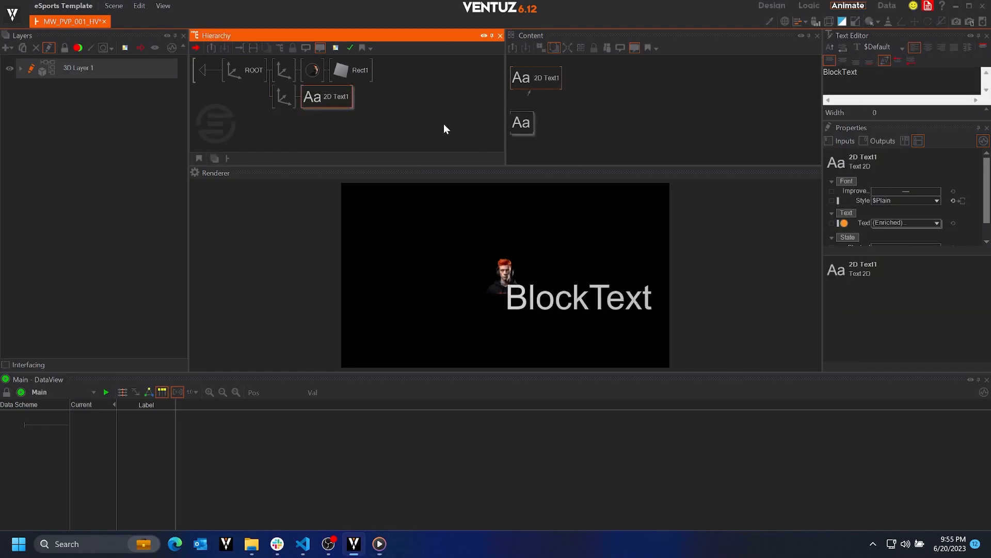
# Bind the Text input of the 2D text's Block Text node to the Json Parser's Name output, with the headshot material's content also shown
pyautogui.click(312, 67)
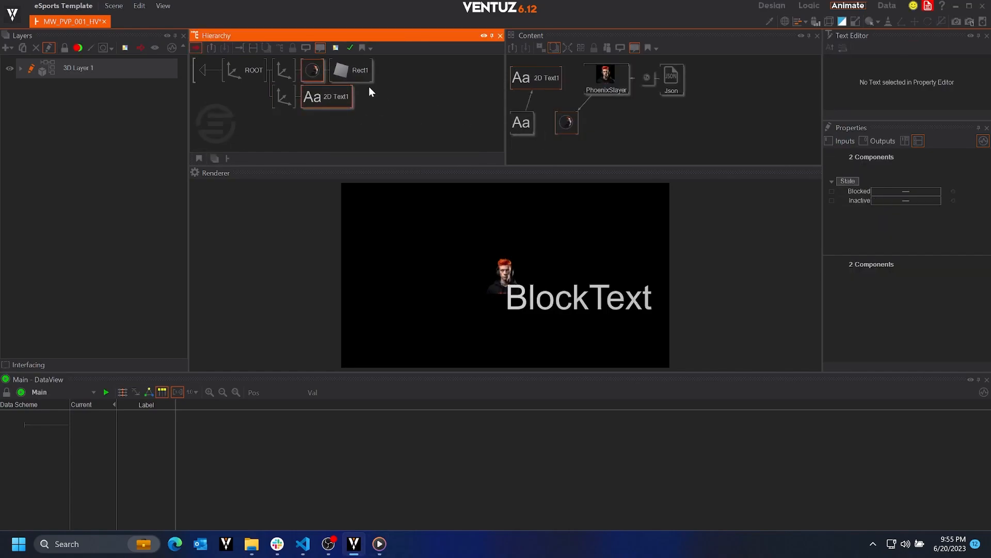
pyautogui.click(633, 126)
pyautogui.click(521, 123)
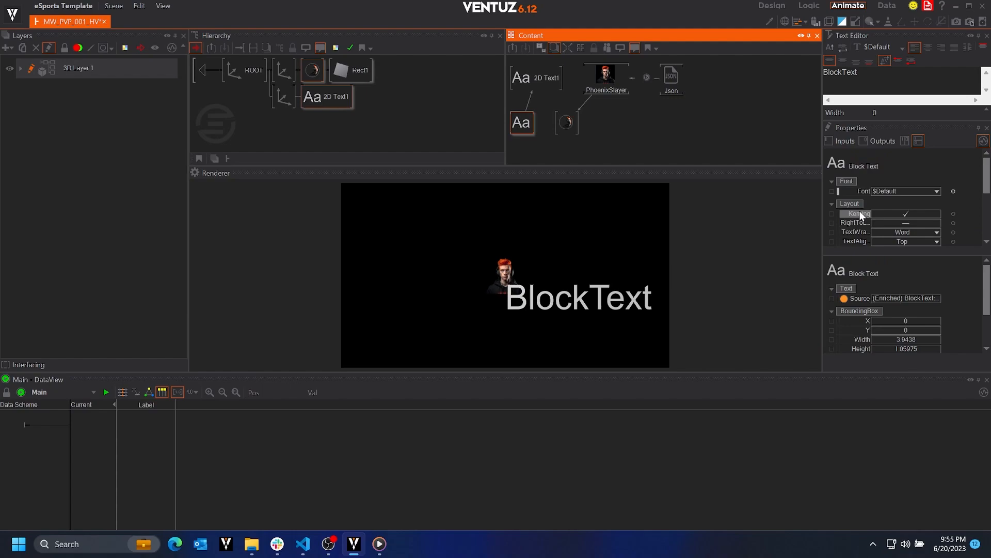
pyautogui.click(860, 210)
pyautogui.scroll(-3, 858, 217)
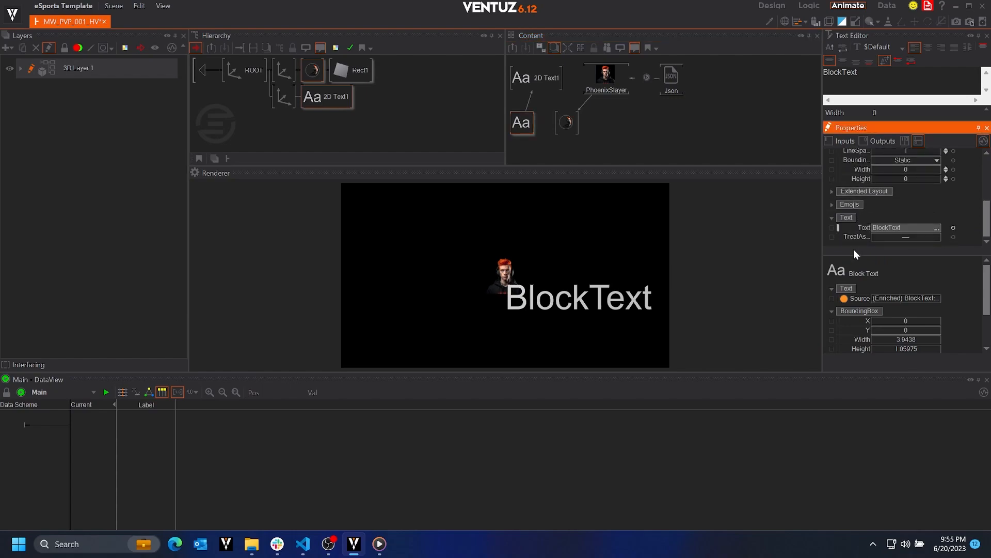
pyautogui.moveTo(520, 124); pyautogui.dragTo(528, 121)
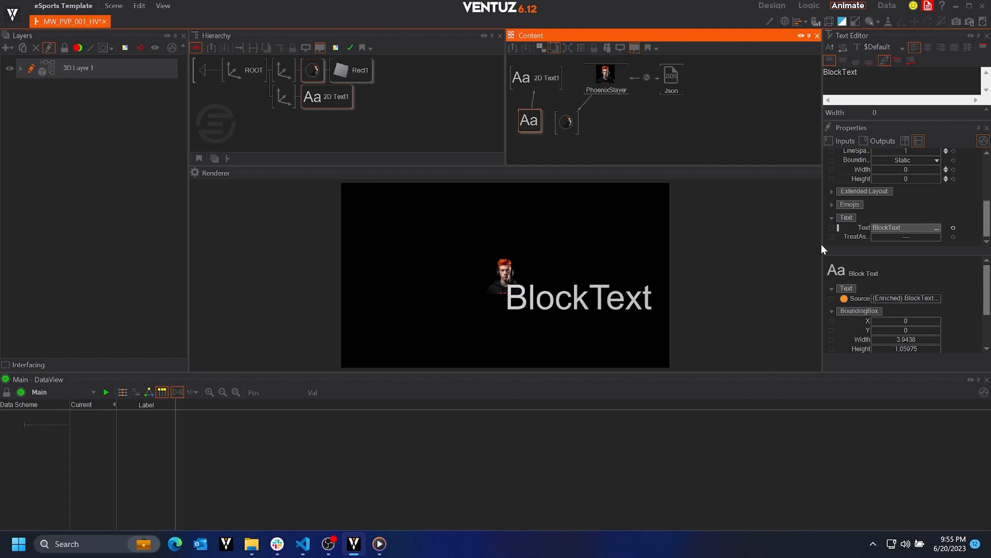
pyautogui.moveTo(861, 228); pyautogui.dragTo(686, 107)
pyautogui.click(686, 107)
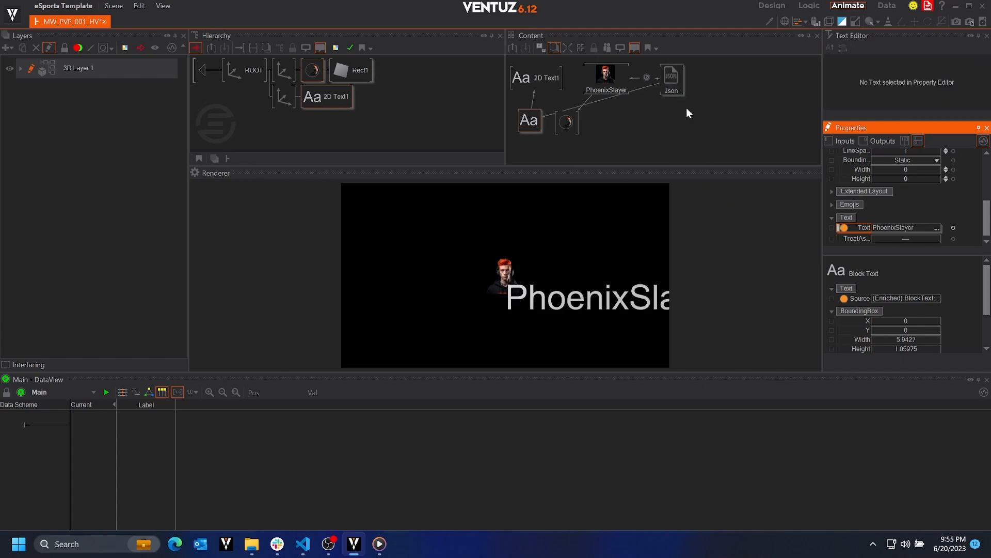
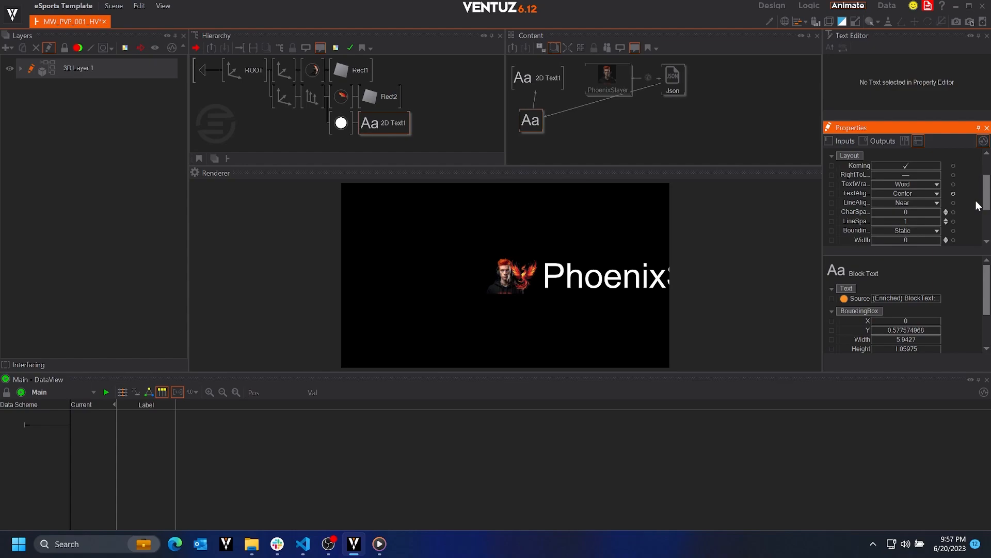
# Position the axis holding the logo and player name at X -0.85 and Y 0.7
pyautogui.click(284, 96)
pyautogui.click(907, 172)
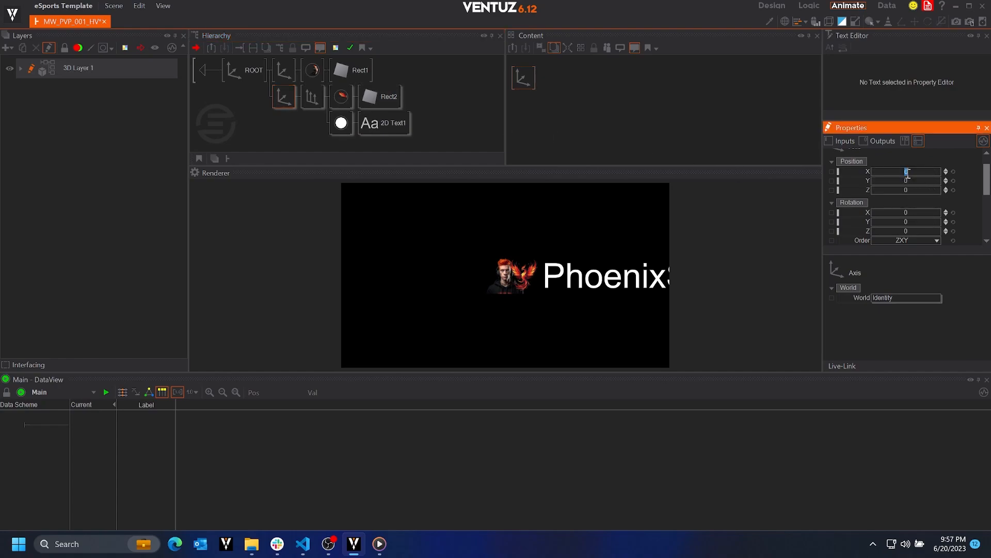
pyautogui.write('-0.85')
pyautogui.press('Return')
pyautogui.click(927, 180)
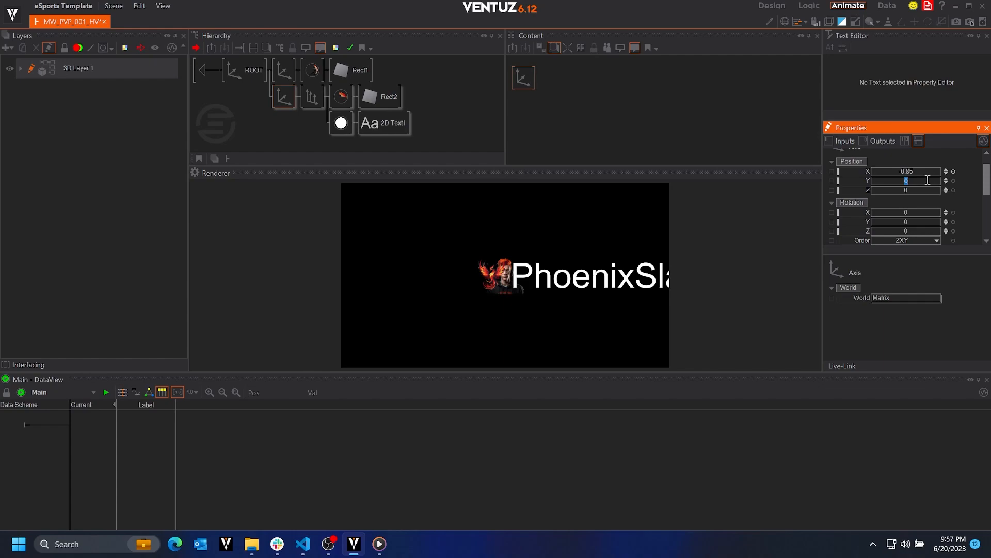
pyautogui.write('0.7')
pyautogui.press('Return')
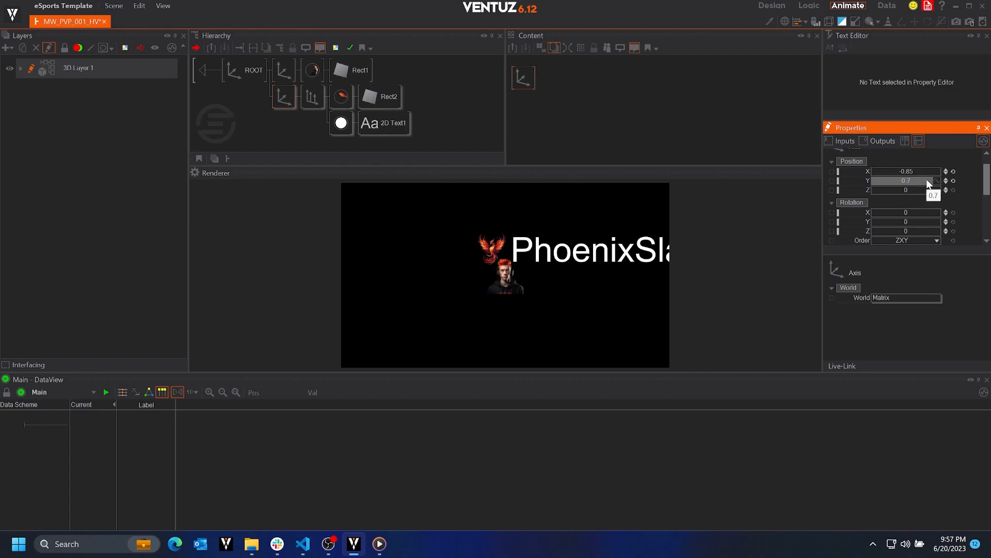
# Set the overall scaling factor of the logo and name axis to 0.25
pyautogui.scroll(-4, 924, 196)
pyautogui.click(907, 223)
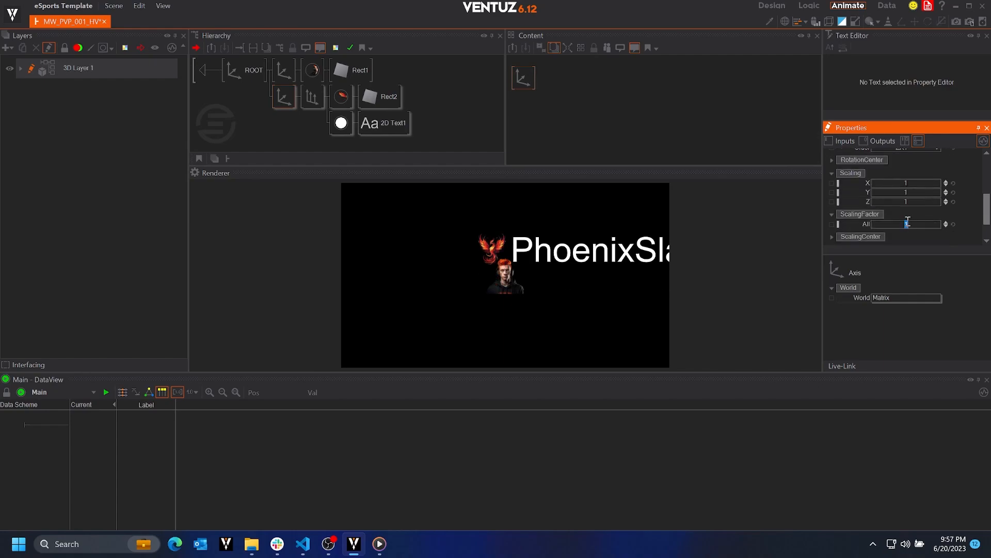
pyautogui.write('.24')
pyautogui.press('Return')
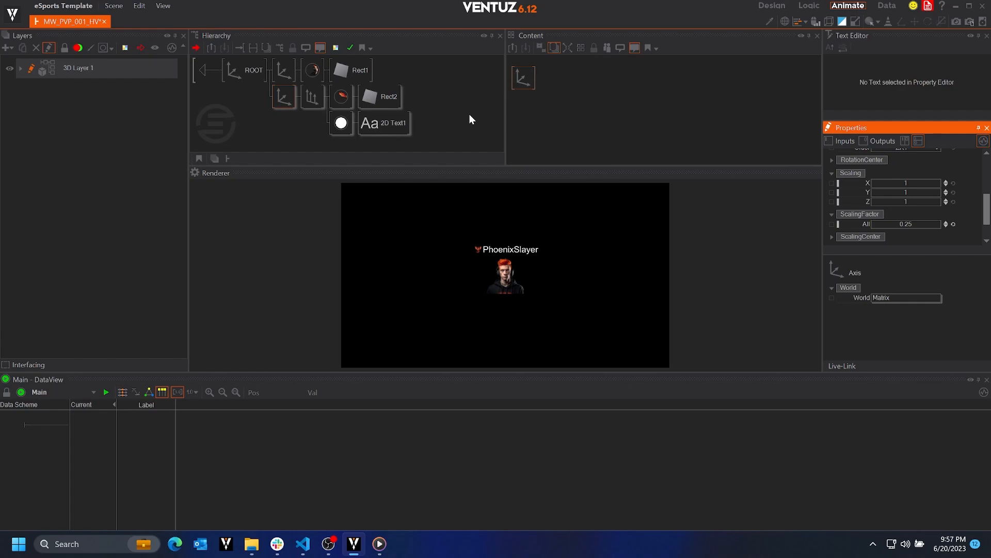
# Set the logo rectangle Rect2 to SizeX 2 and SizeY 2
pyautogui.click(391, 96)
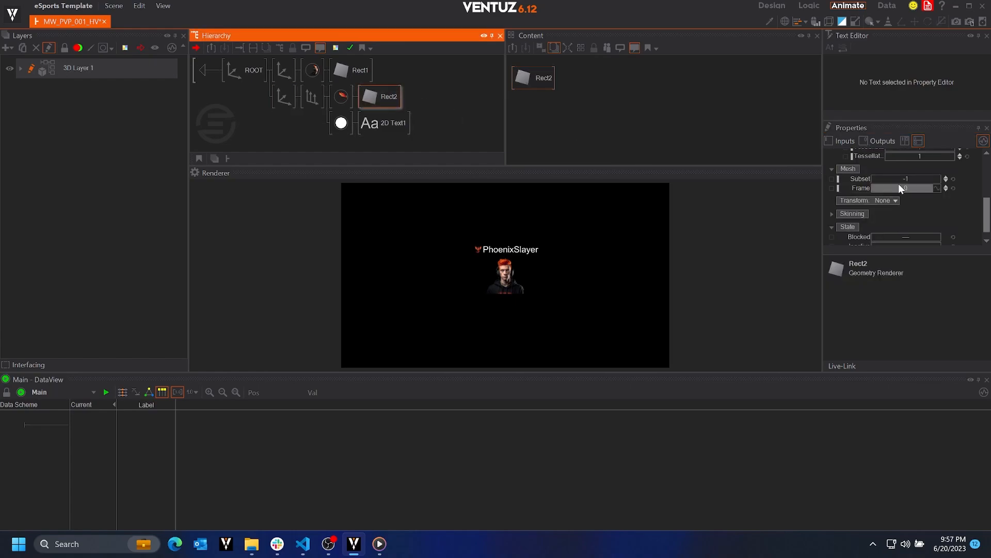
pyautogui.click(920, 207)
pyautogui.write('2')
pyautogui.press('Return')
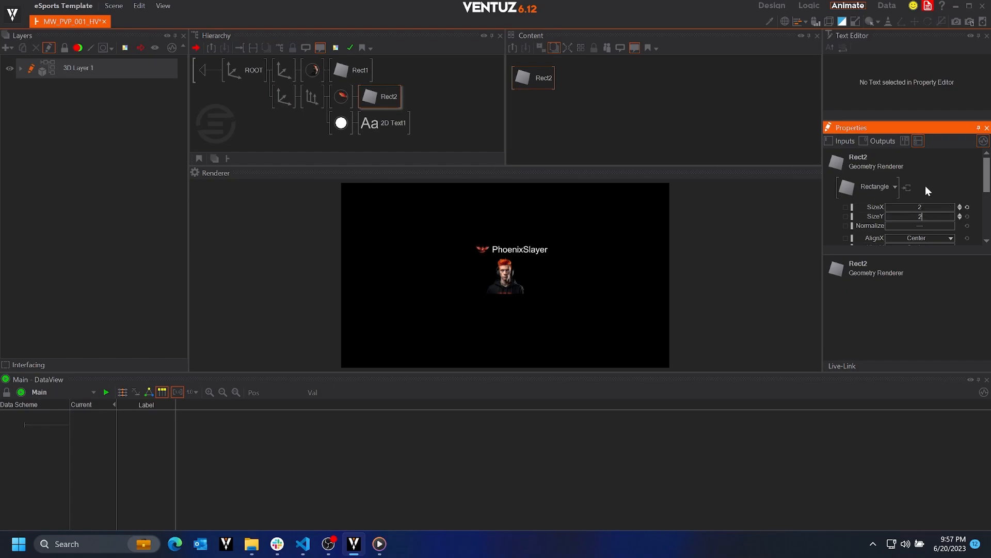
pyautogui.write('2')
pyautogui.press('Return')
# Insert a ShrinkToFit Effect between the 2D text and its Block Text node, and move the Json Parser clear of them
pyautogui.click(380, 123)
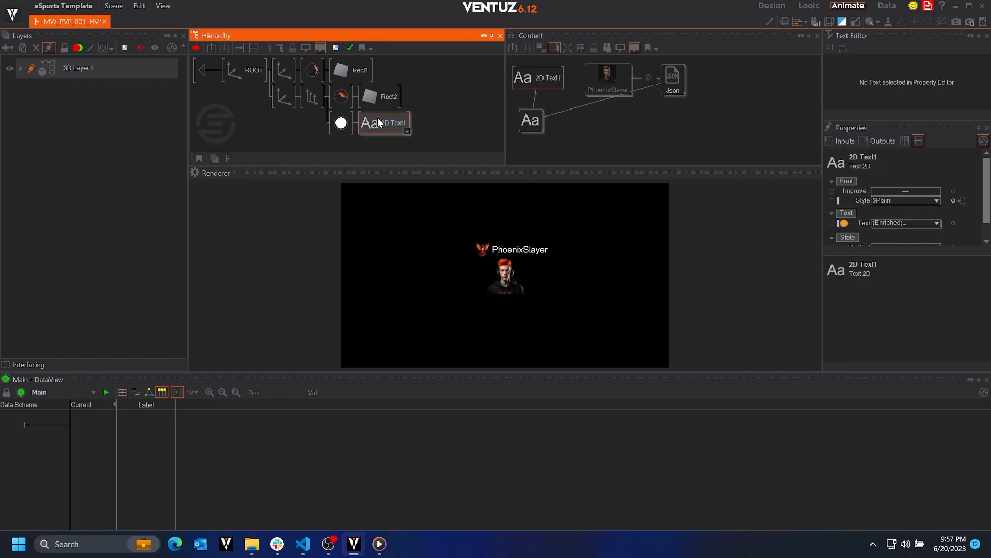
pyautogui.doubleClick(581, 143)
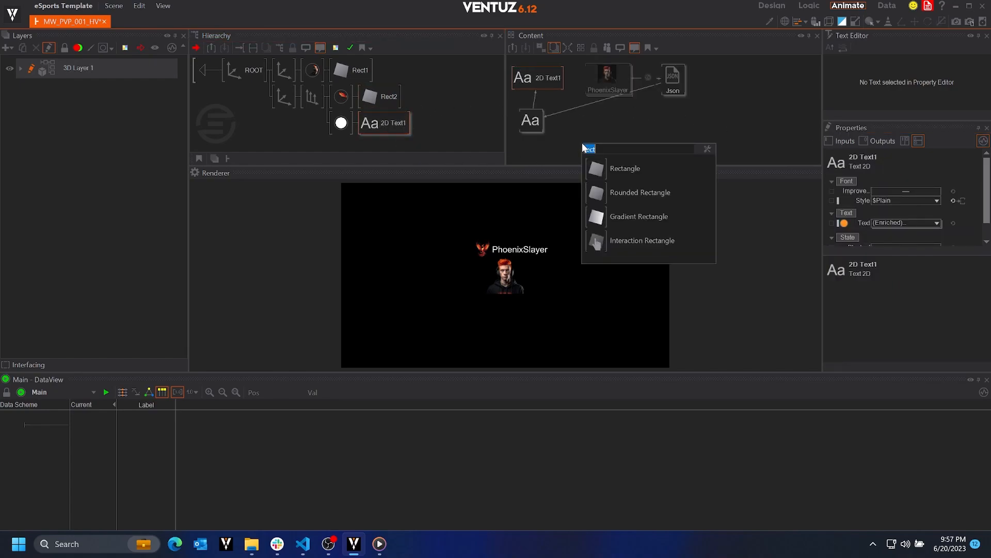
pyautogui.write('shrink')
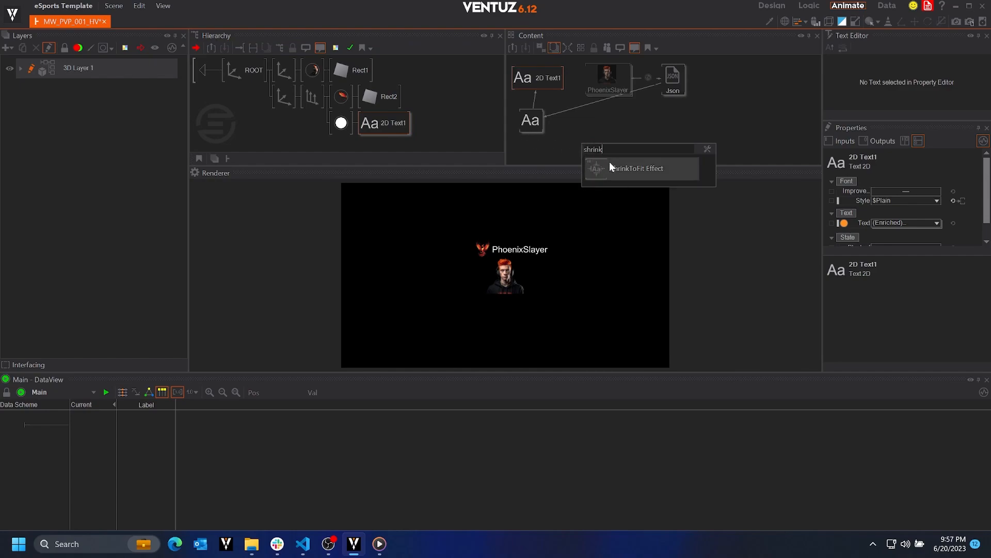
pyautogui.moveTo(609, 166); pyautogui.dragTo(535, 100)
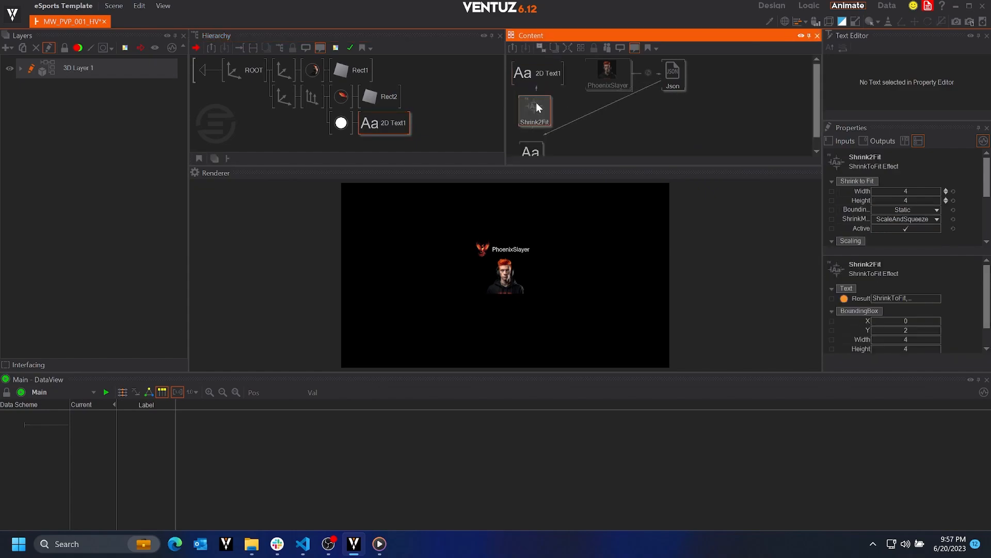
pyautogui.moveTo(678, 83); pyautogui.dragTo(698, 133)
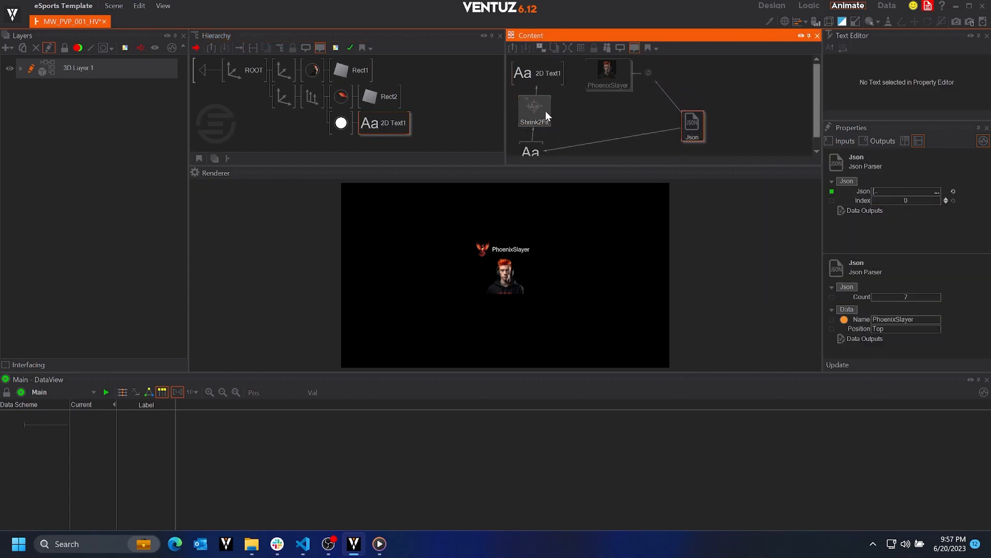
# Show bounding boxes in the renderer and set the Shrink2Fit effect to Width 4.6 and Height 1
pyautogui.click(540, 108)
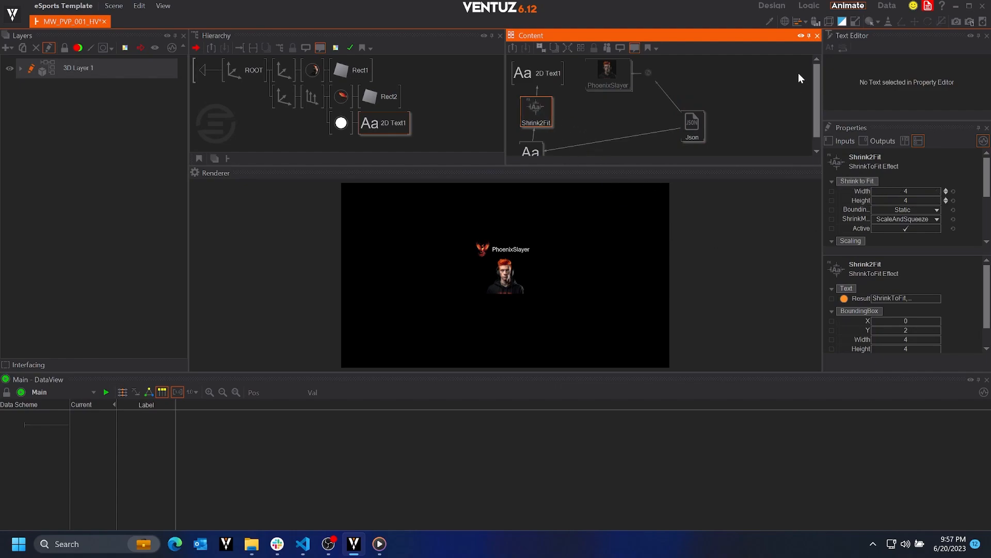
pyautogui.click(826, 21)
pyautogui.click(926, 191)
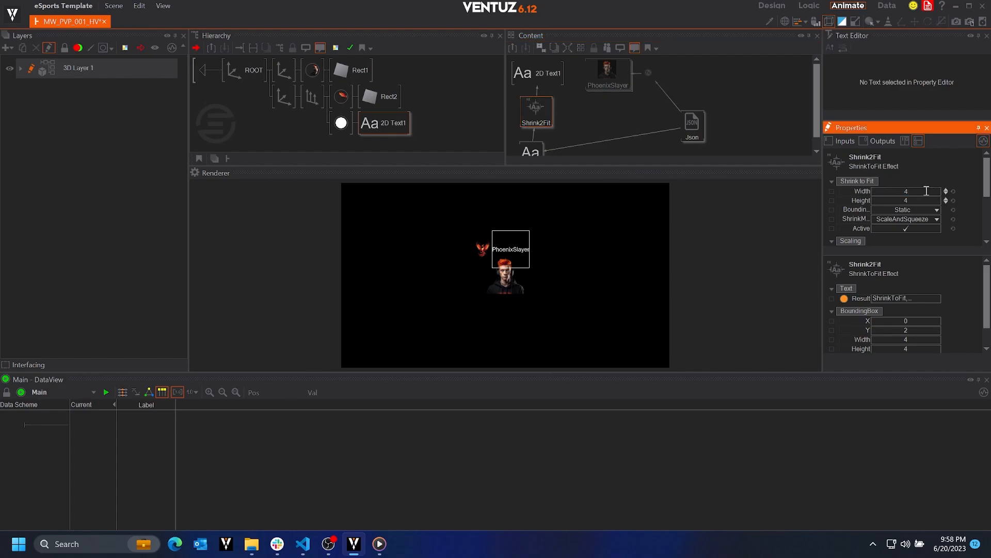
pyautogui.write('4.6')
pyautogui.press('Return')
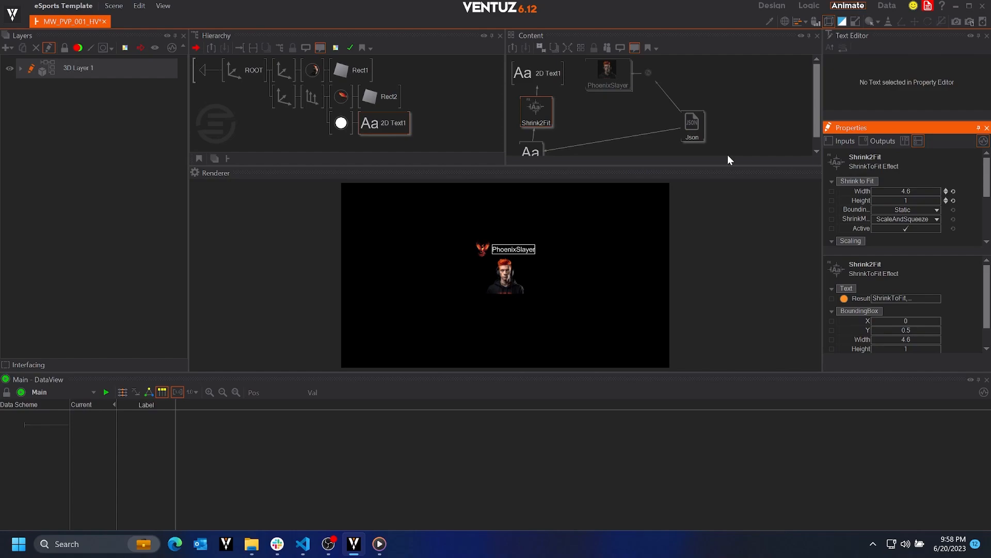
# Add a String Expression node to the content of the team logo's material beside the PHX texture loader
pyautogui.click(588, 120)
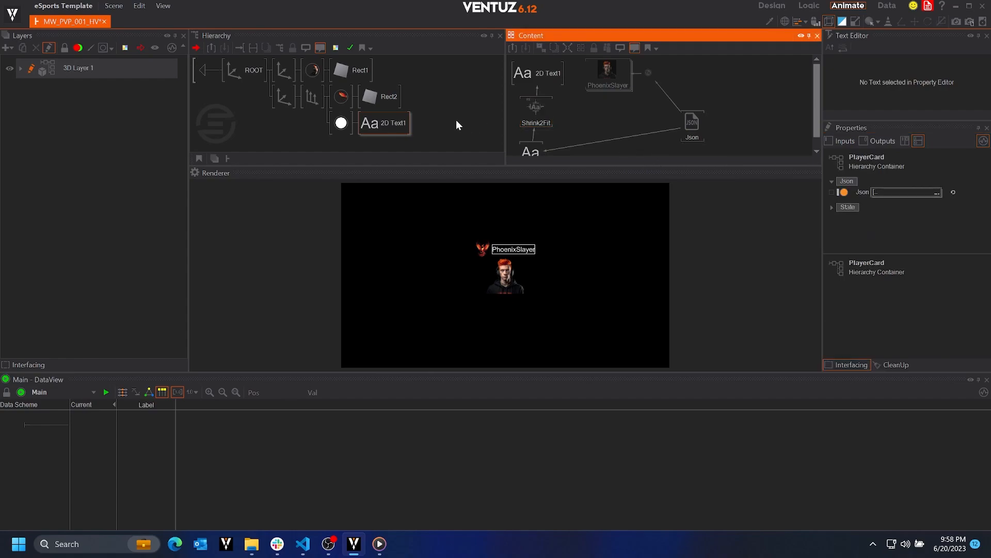
pyautogui.click(344, 94)
pyautogui.click(529, 125)
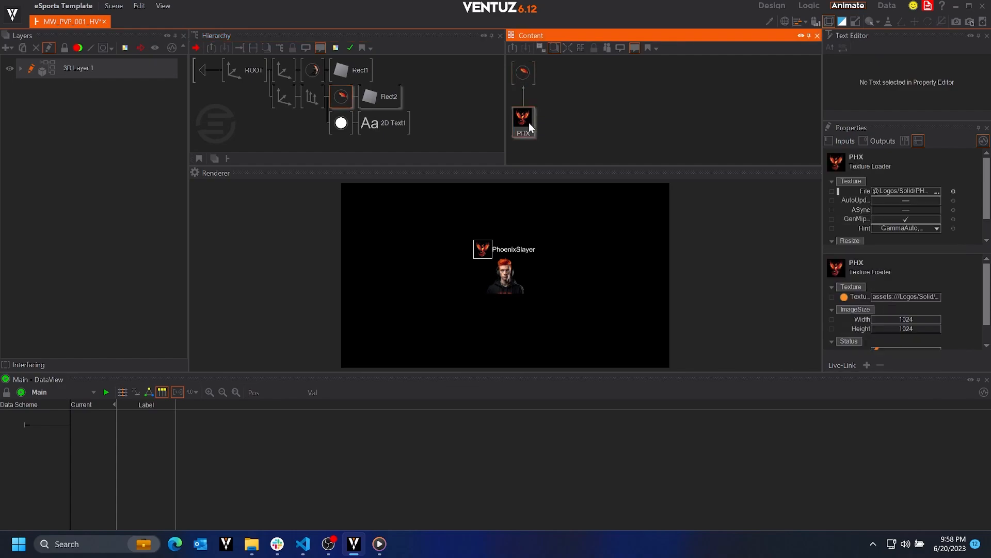
pyautogui.click(595, 135)
pyautogui.doubleClick(595, 135)
pyautogui.write('st')
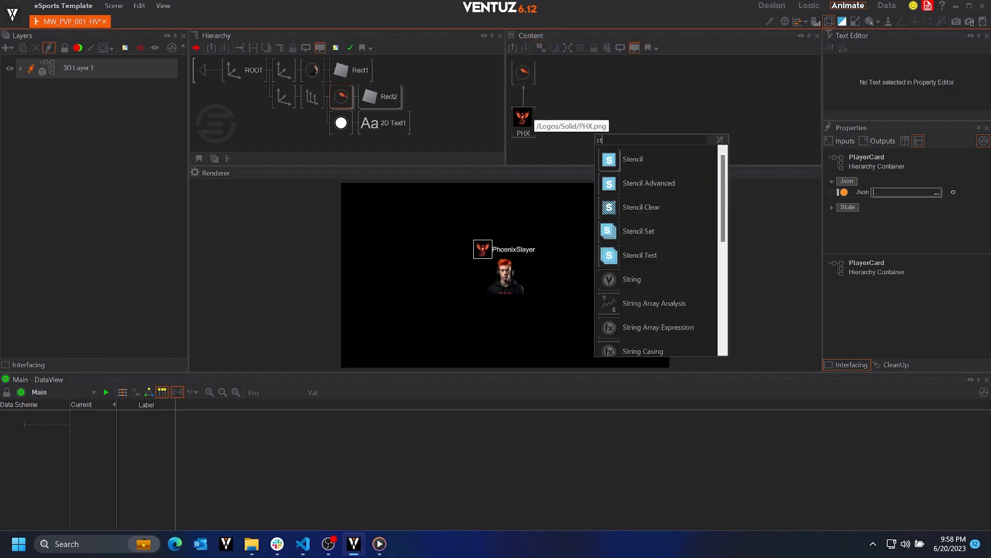
pyautogui.write('ring ex')
pyautogui.click(622, 158)
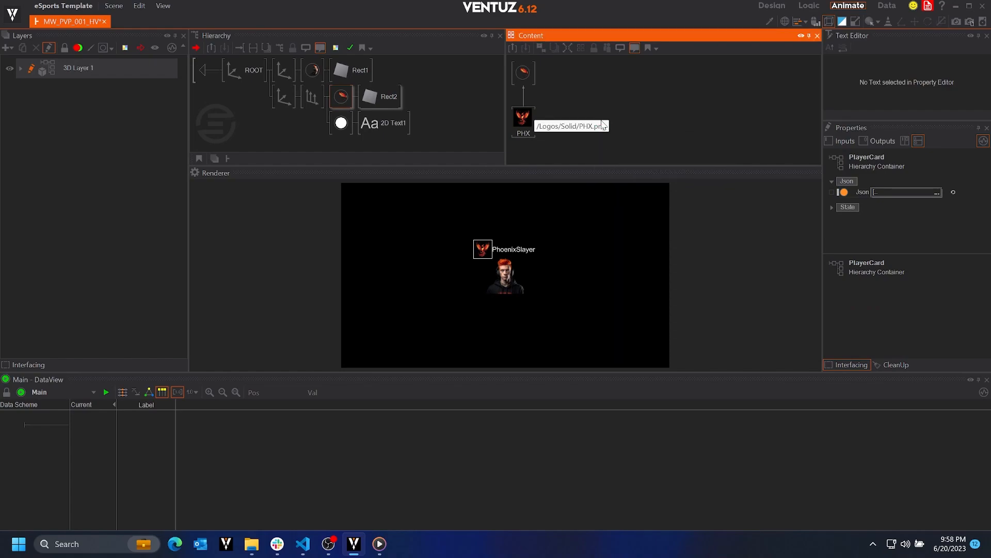
pyautogui.doubleClick(622, 112)
pyautogui.click(656, 135)
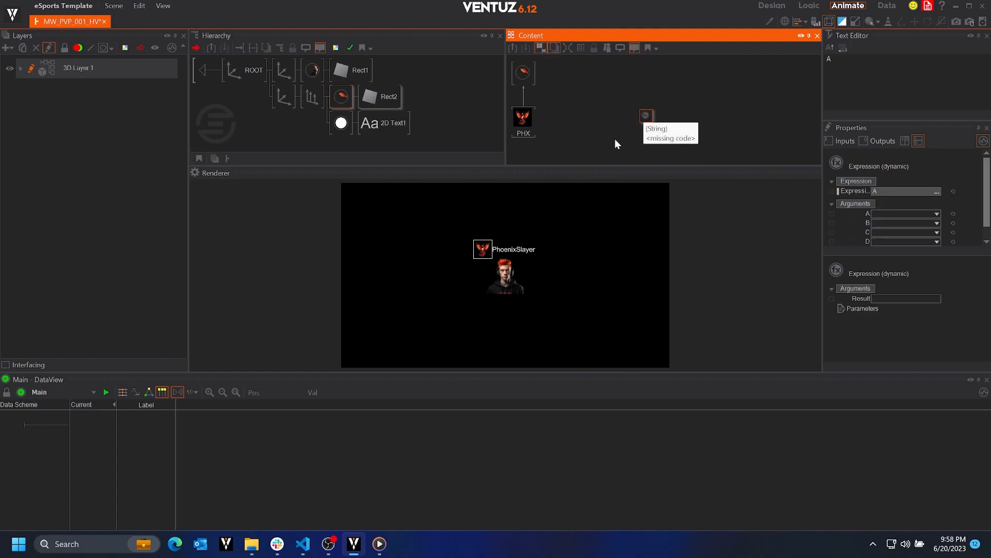
pyautogui.click(663, 141)
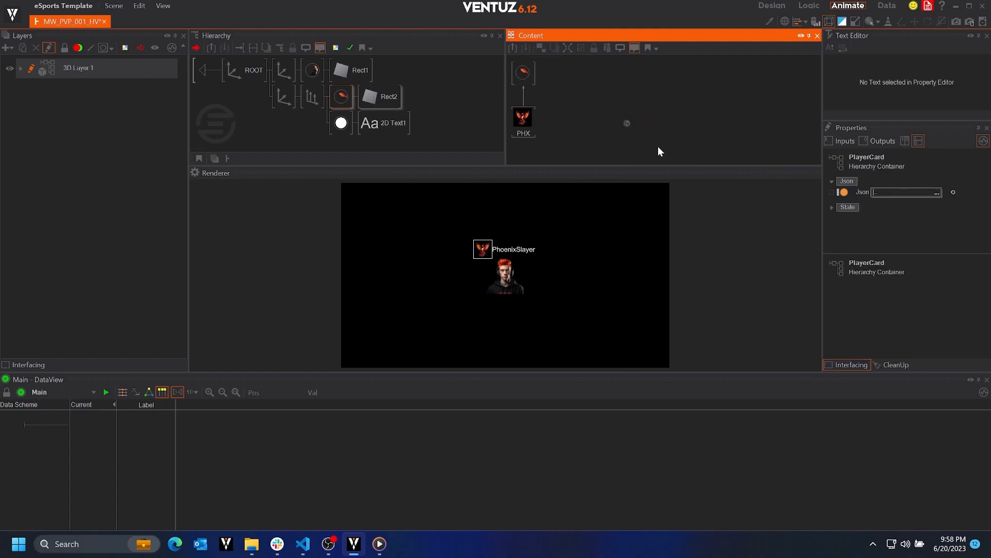
pyautogui.click(627, 123)
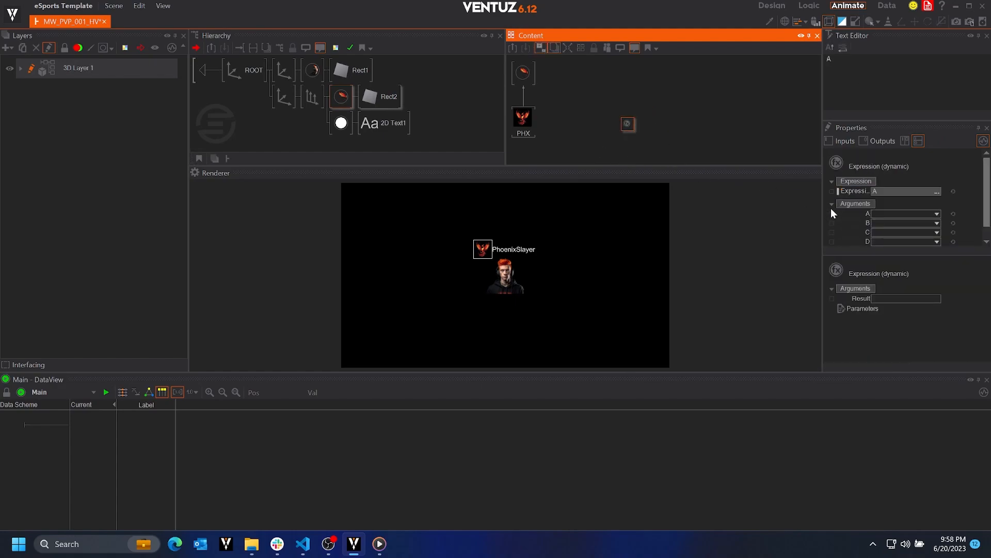
# Copy the PHX texture's file path into the expression's argument A and trim it to assets:///Logos/Solid/
pyautogui.click(527, 120)
pyautogui.click(900, 190)
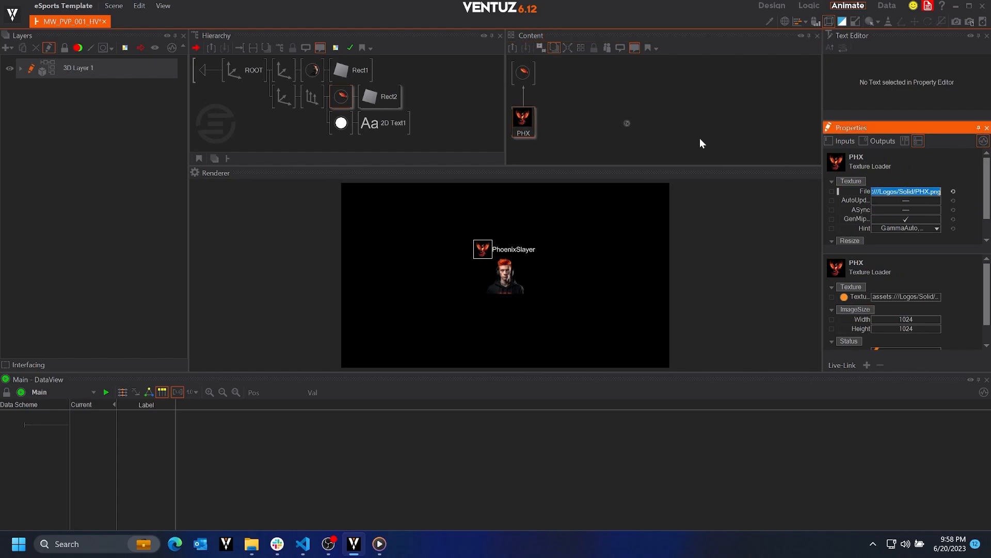
pyautogui.click(627, 123)
pyautogui.click(890, 214)
pyautogui.write(':///Logos/Solid/PHX.png')
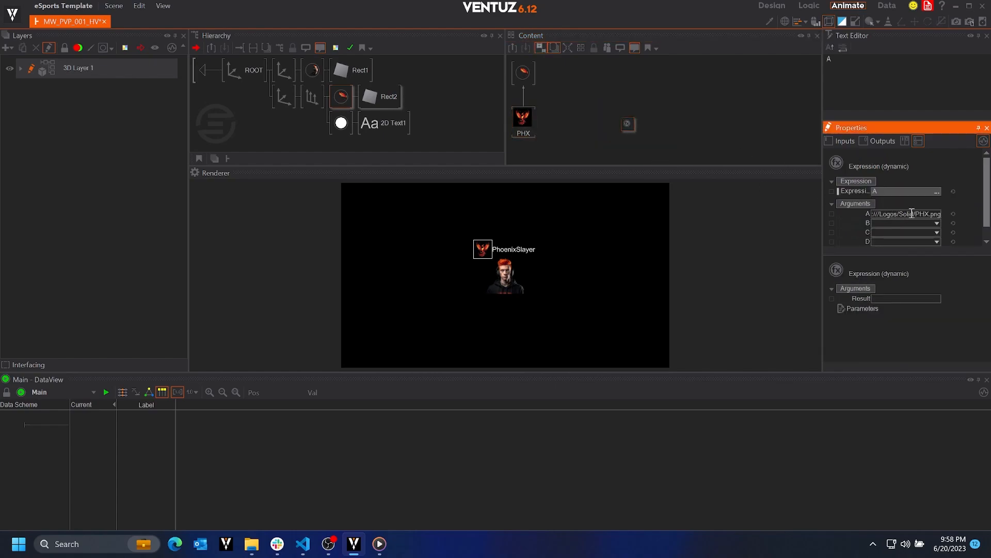
pyautogui.click(916, 213)
pyautogui.hotkey('shift', 'End')
pyautogui.press('BackSpace')
pyautogui.press('Return')
# Set the string expression's formula to A+B+"/"+C
pyautogui.click(896, 190)
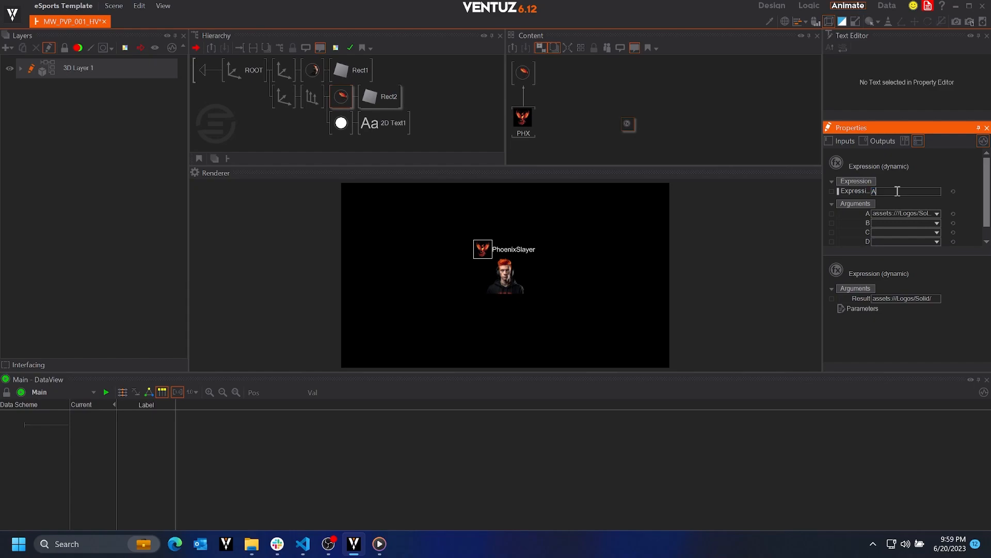
pyautogui.write('+B+"/"+C')
pyautogui.press('Return')
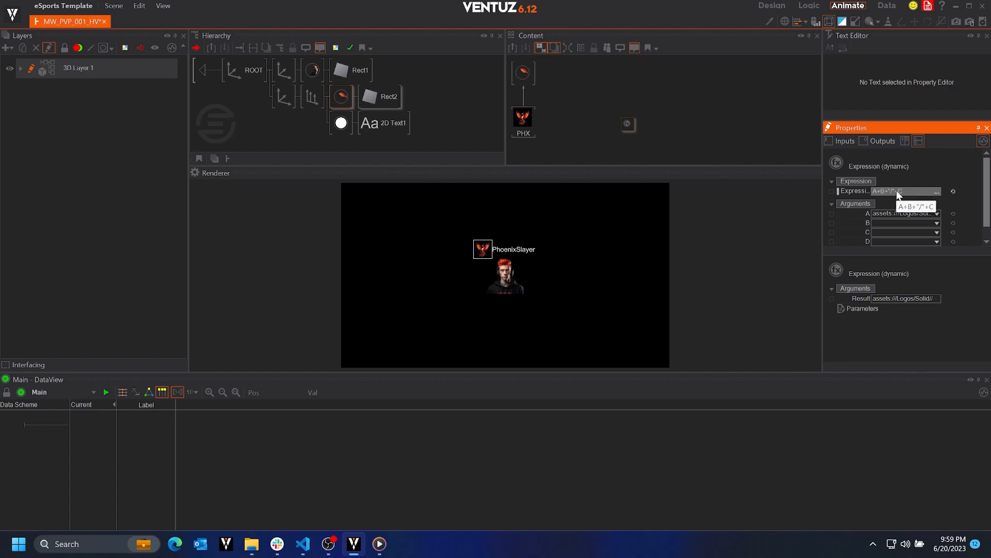
# Shorten the expression's argument A to assets:///Logos/
pyautogui.click(932, 216)
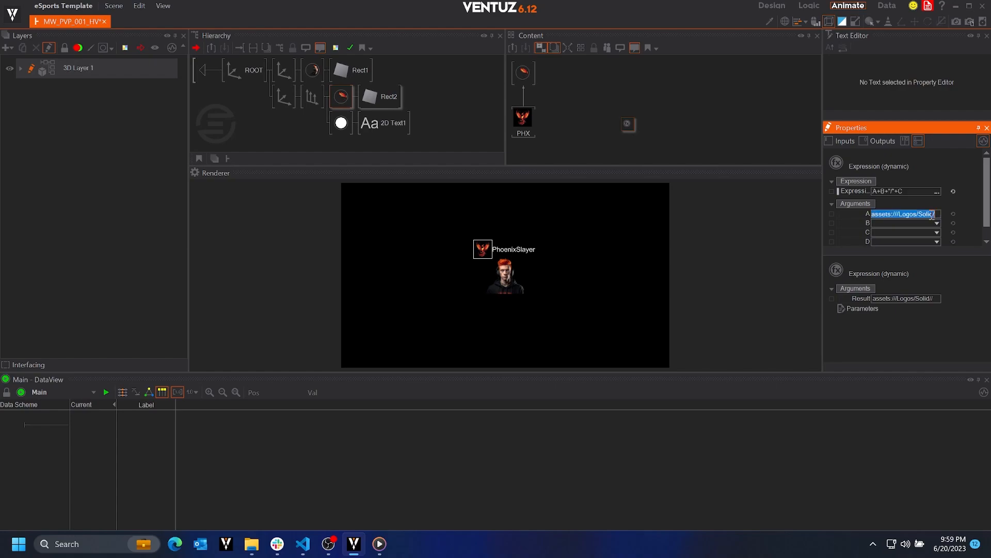
pyautogui.press('End')
pyautogui.press('BackSpace')
pyautogui.press('BackSpace')
pyautogui.press('BackSpace')
pyautogui.press('BackSpace')
pyautogui.press('BackSpace')
pyautogui.press('BackSpace')
pyautogui.press('Return')
# Expose the expression's argument C on the PlayerCard container's interface under the name TRI
pyautogui.doubleClick(834, 232)
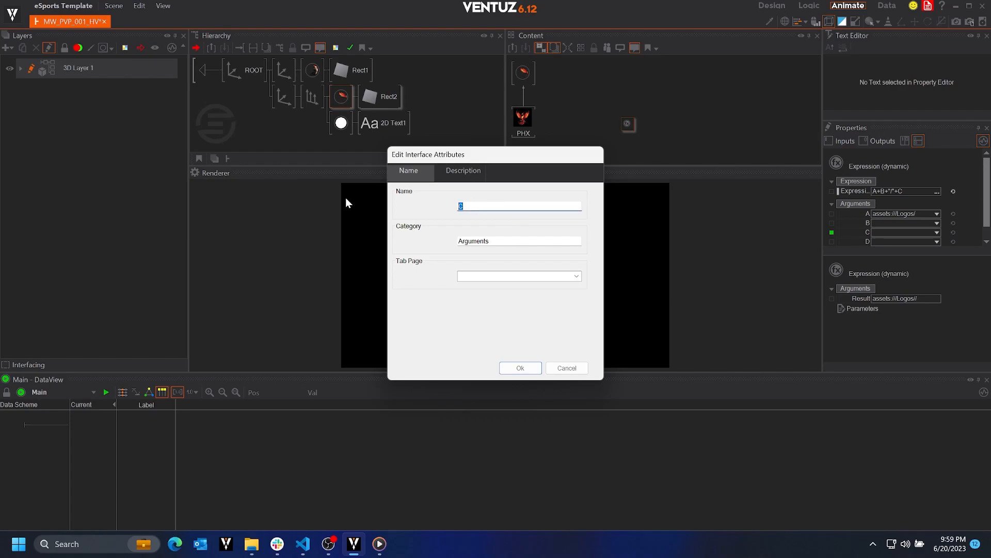
pyautogui.write('Tag')
pyautogui.press('Return')
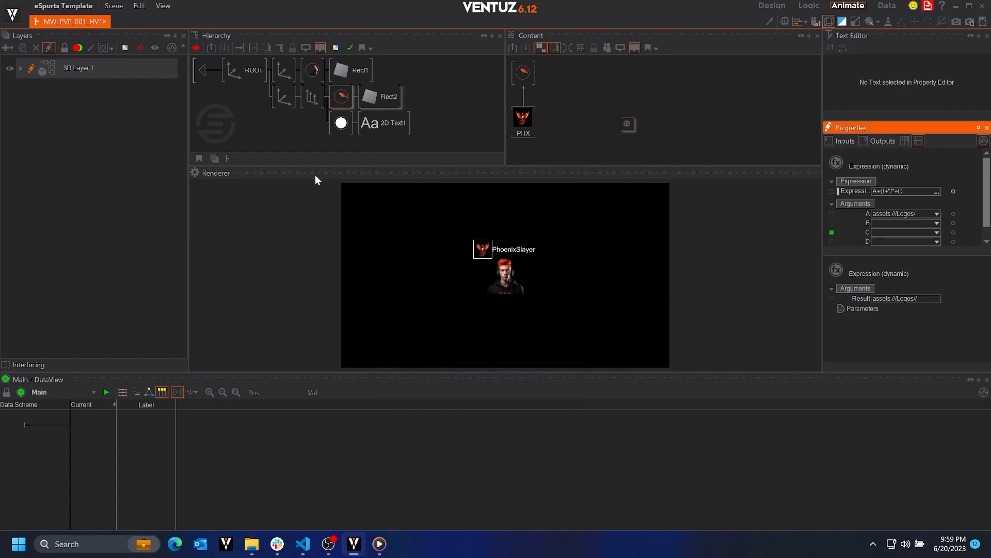
# Bind the PlayerCard's TRI input to the Team container's TriCode output and reopen the PlayerCard
pyautogui.doubleClick(597, 98)
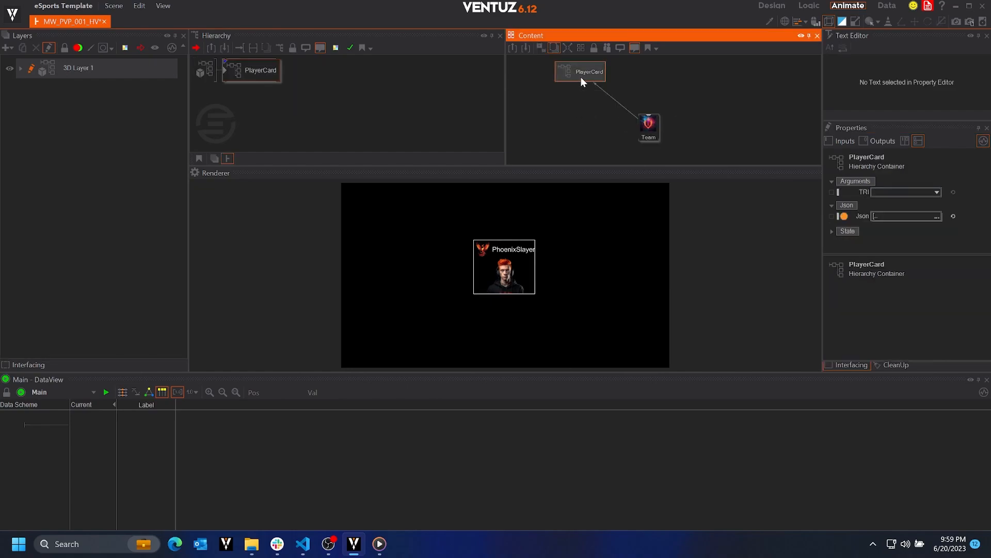
pyautogui.moveTo(863, 191); pyautogui.dragTo(650, 127)
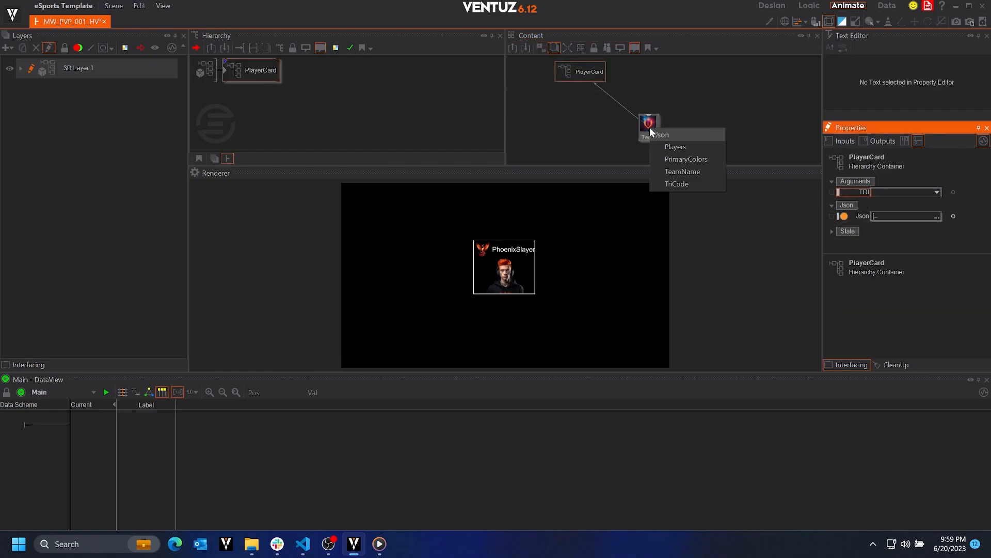
pyautogui.click(677, 183)
pyautogui.doubleClick(585, 77)
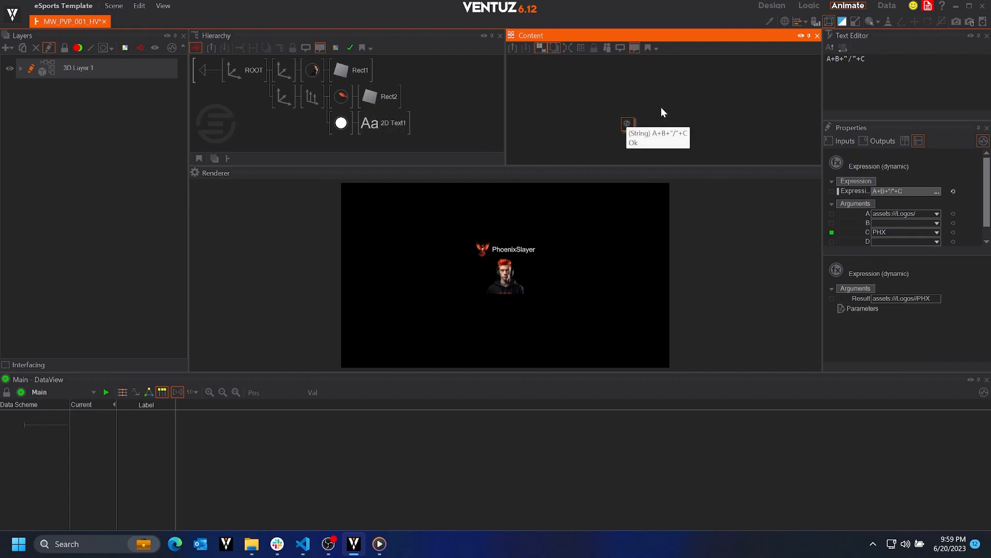
# Add an Enumeration node with the names Solid, White, Outline and set its input to Solid
pyautogui.doubleClick(654, 135)
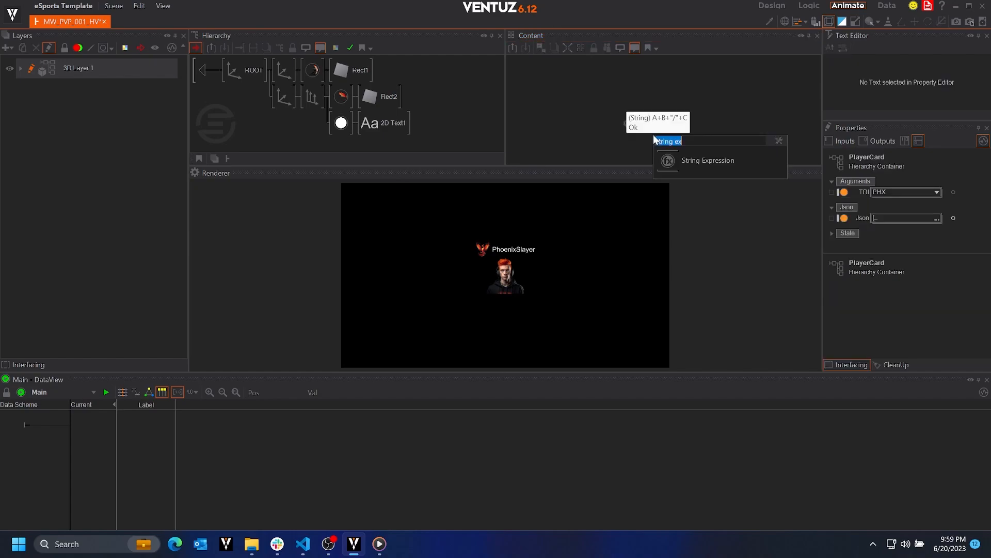
pyautogui.write('expre')
pyautogui.click(692, 159)
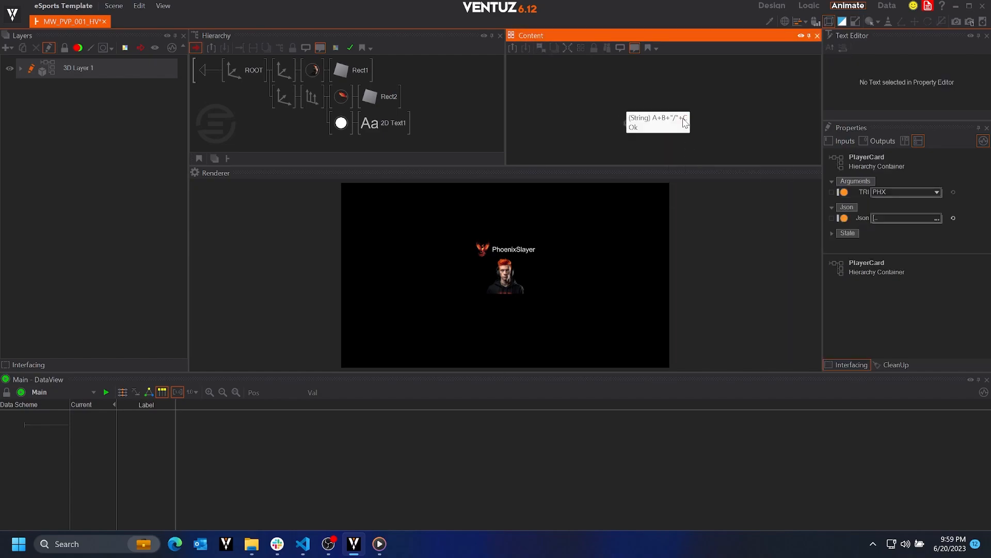
pyautogui.press('space')
pyautogui.click(678, 265)
pyautogui.click(689, 128)
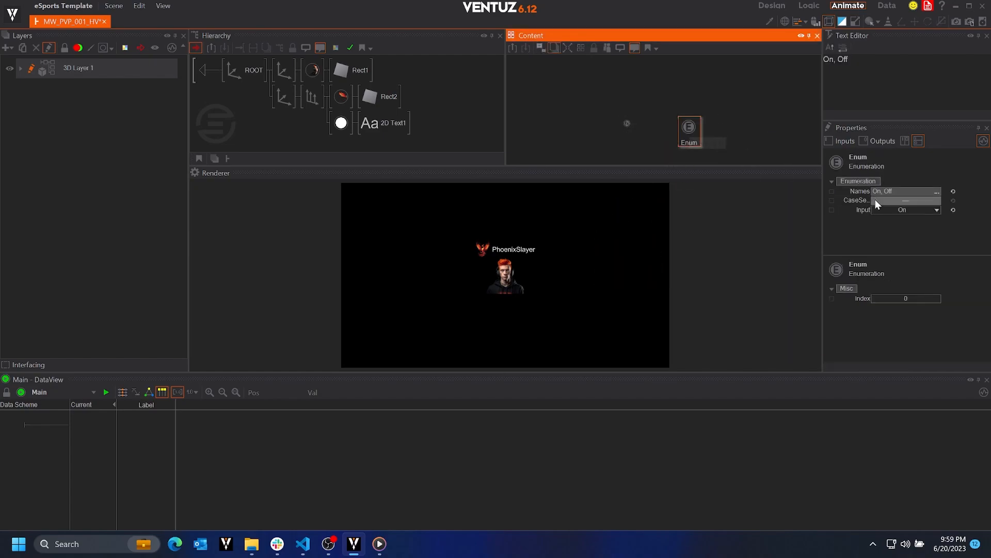
pyautogui.click(892, 192)
pyautogui.write('Solid, White, Outline')
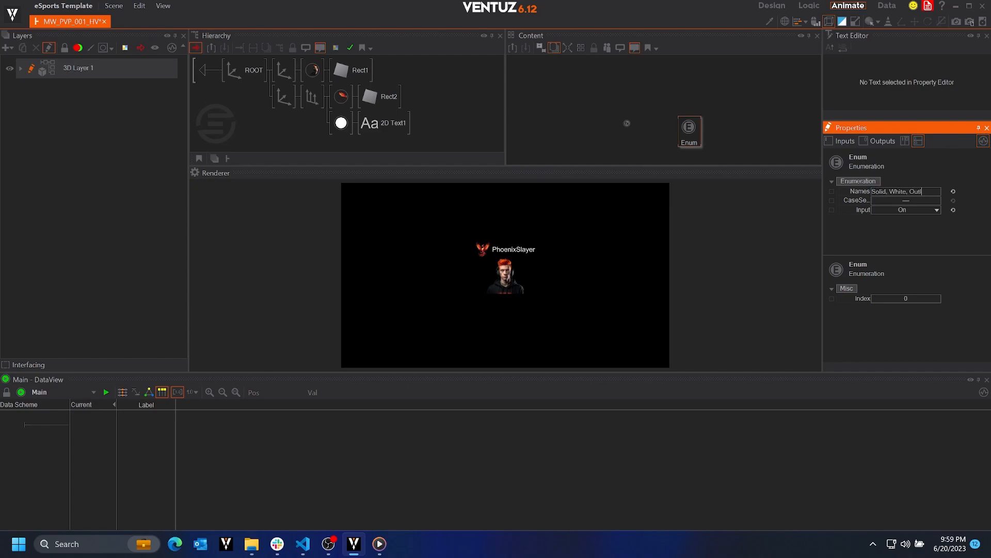
pyautogui.click(913, 210)
pyautogui.click(908, 220)
# Bind the string expression's argument B to the Enum node's Input and expose that Input on the container
pyautogui.moveTo(599, 105); pyautogui.dragTo(641, 128)
pyautogui.moveTo(833, 222); pyautogui.dragTo(694, 134)
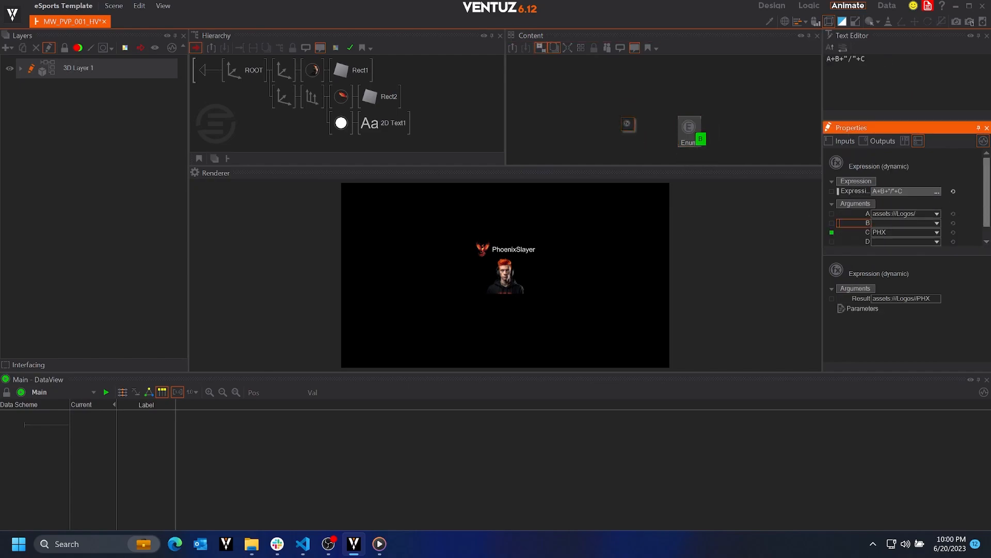
pyautogui.click(690, 130)
pyautogui.click(832, 209)
# Bind the File input of the logo's PHX texture loader to the string expression's Result
pyautogui.moveTo(833, 209); pyautogui.dragTo(345, 97)
pyautogui.click(523, 120)
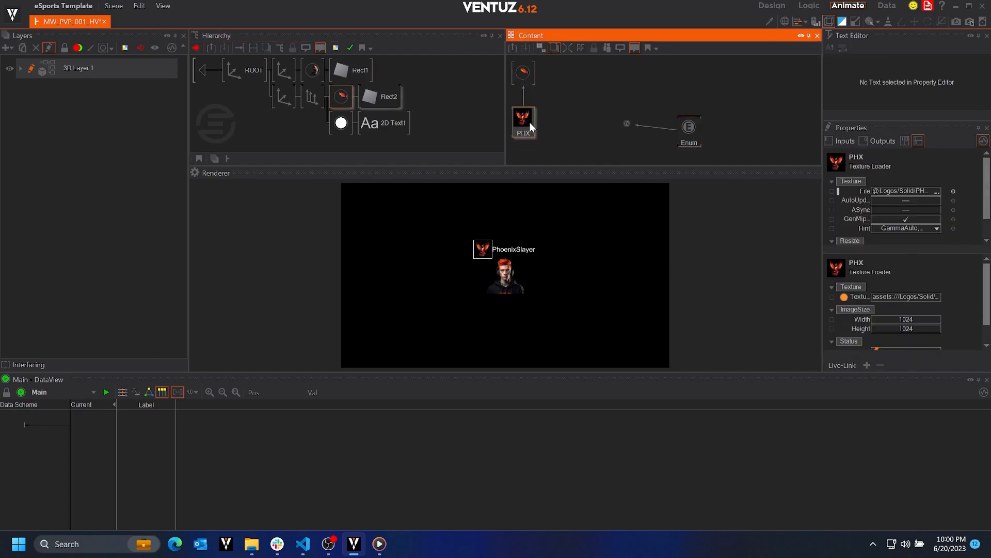
pyautogui.moveTo(867, 198); pyautogui.dragTo(626, 125)
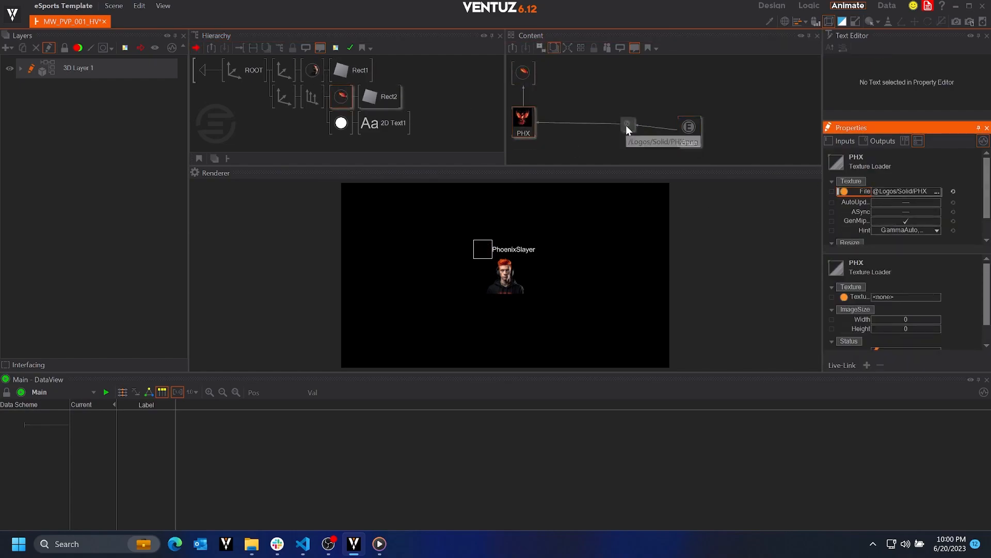
# Append the .png extension to the logo path's string expression, making it A+B+"/"+C+".png"
pyautogui.moveTo(692, 135); pyautogui.dragTo(686, 127)
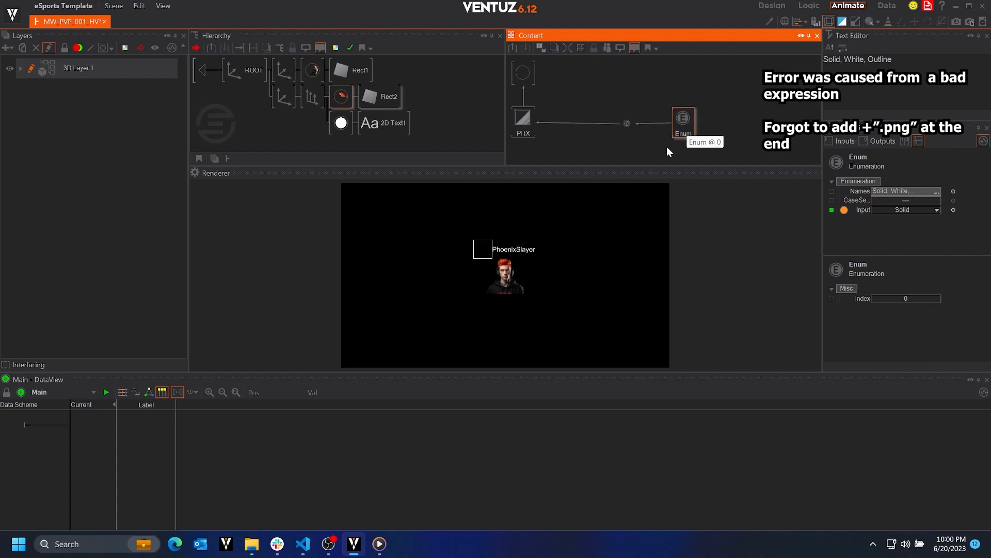
pyautogui.click(628, 122)
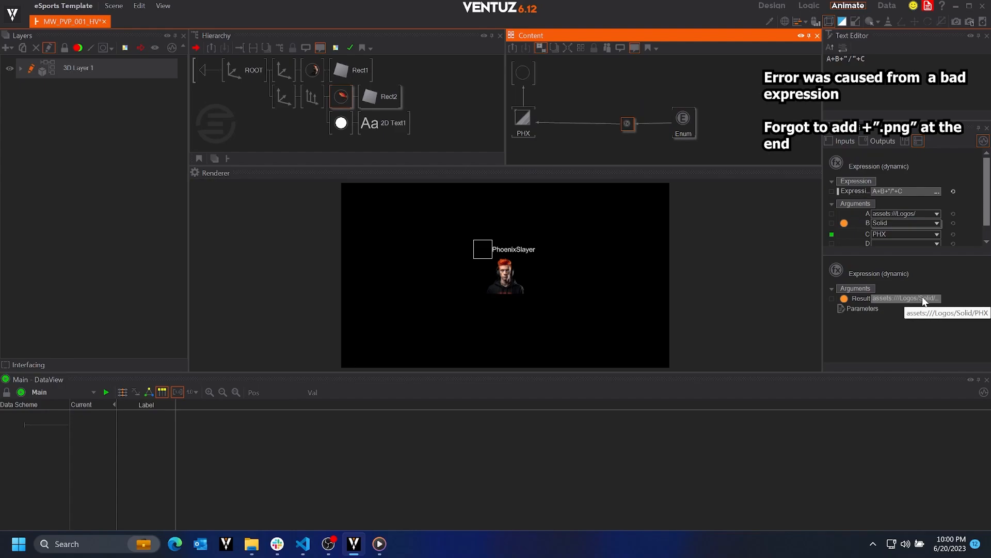
pyautogui.click(903, 244)
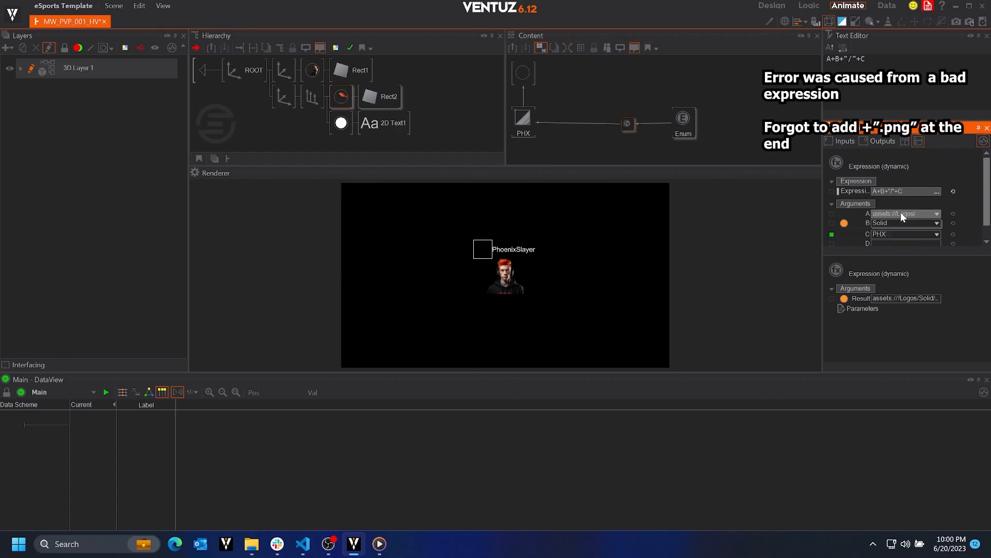
pyautogui.click(910, 191)
pyautogui.write('+')
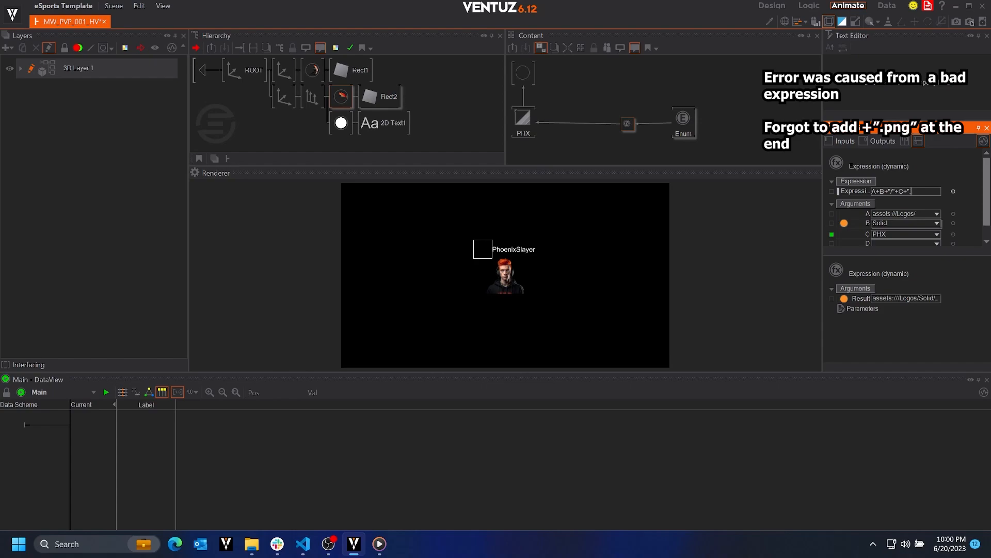
pyautogui.write('".png"')
pyautogui.press('Return')
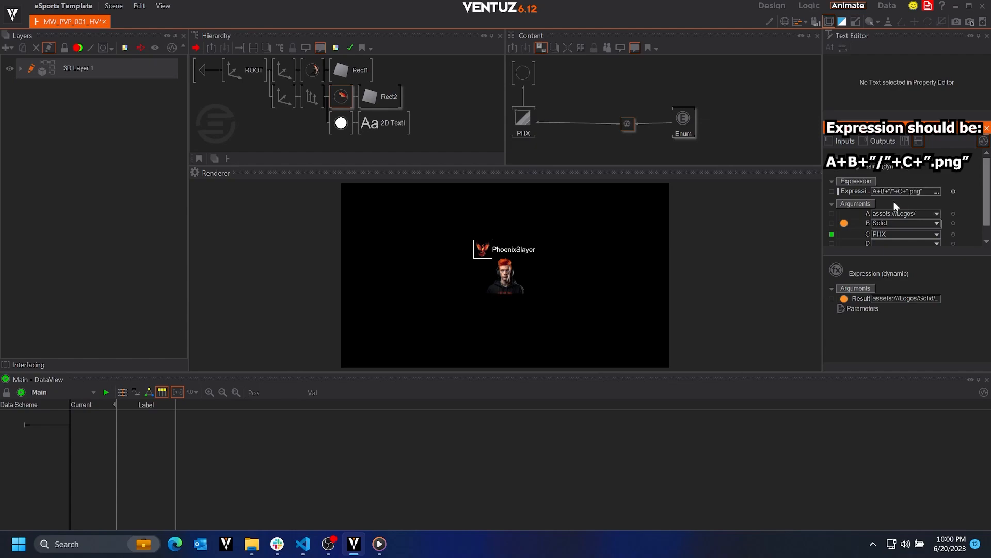
# Check the Solid, White and Outline options of the Enum node's Input
pyautogui.click(684, 120)
pyautogui.click(924, 209)
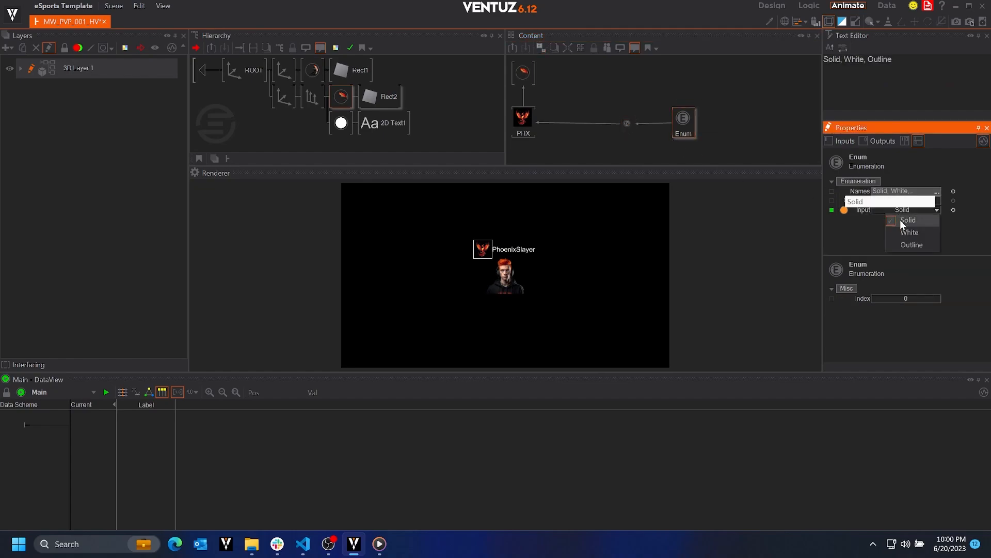
pyautogui.click(905, 231)
pyautogui.click(910, 245)
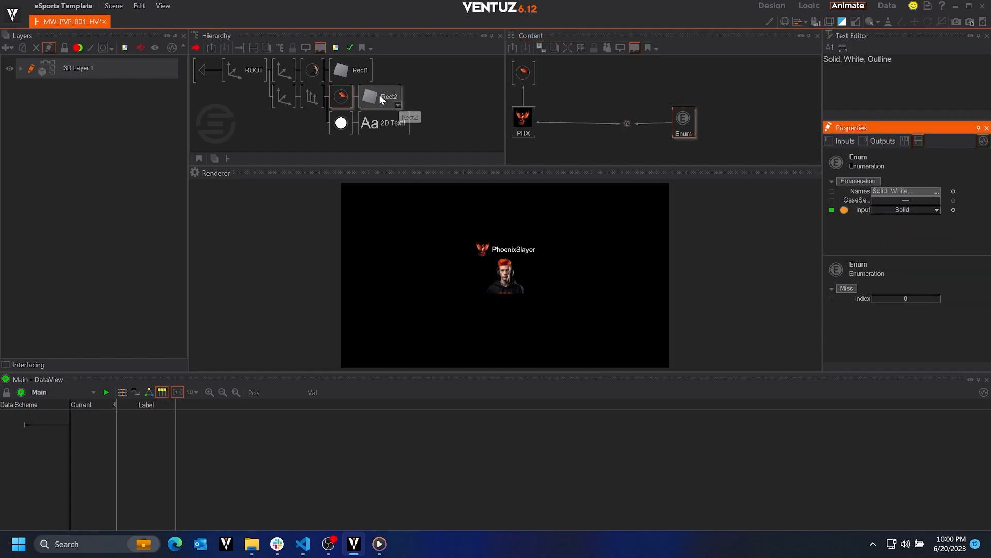
# Expose the headshot Json parser's Index input on the PlayerCard container and return to the scene's main level
pyautogui.click(315, 73)
pyautogui.click(692, 126)
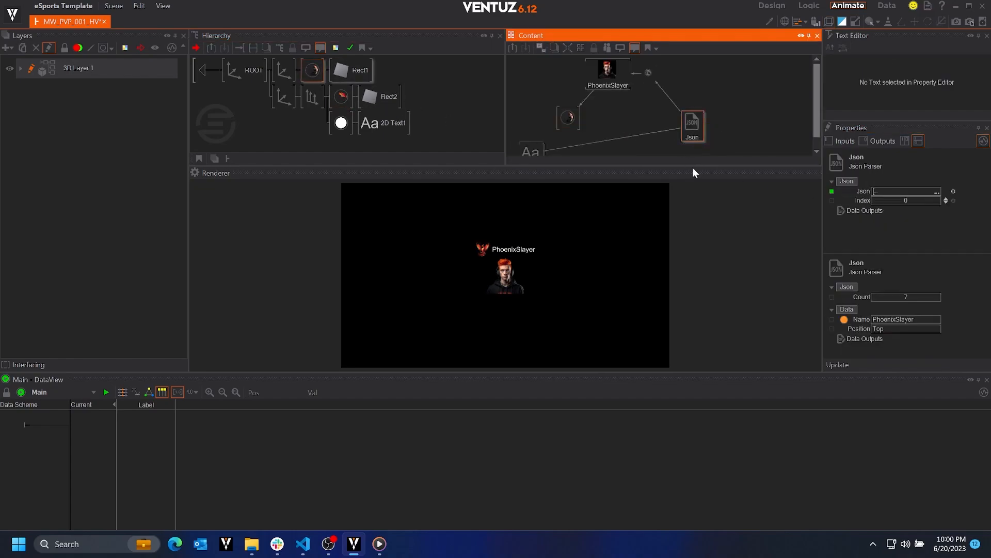
pyautogui.click(832, 200)
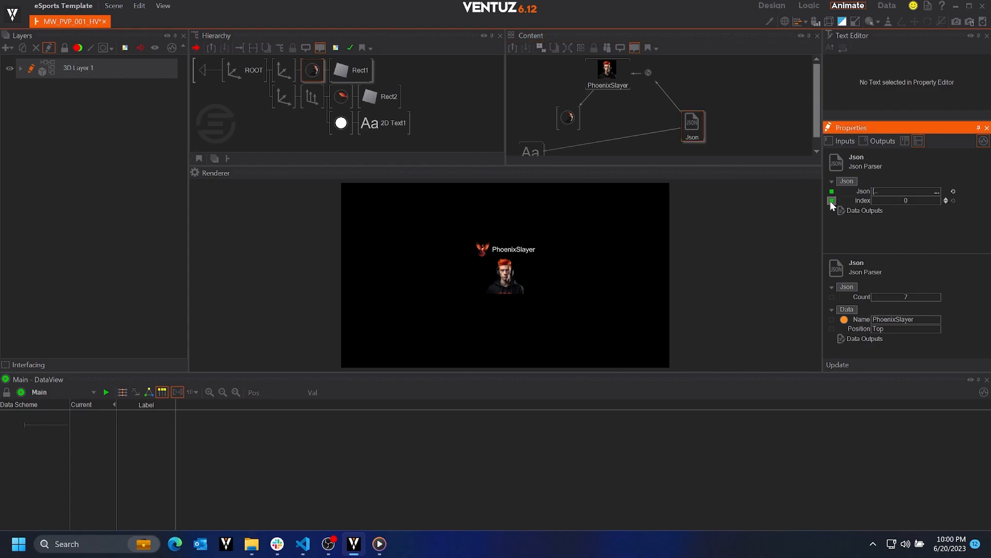
pyautogui.doubleClick(471, 113)
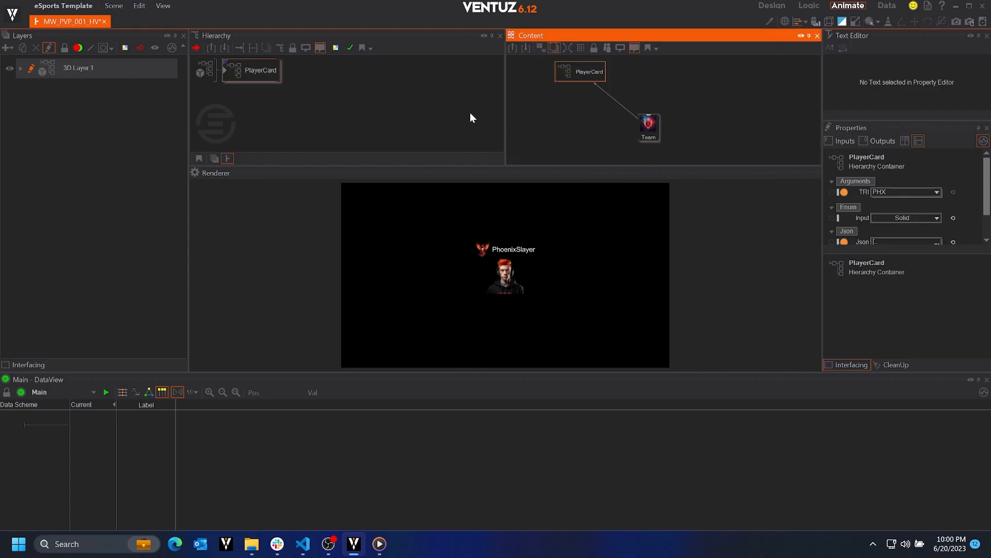
# Switch the Team container's Input to TB
pyautogui.click(648, 125)
pyautogui.click(892, 191)
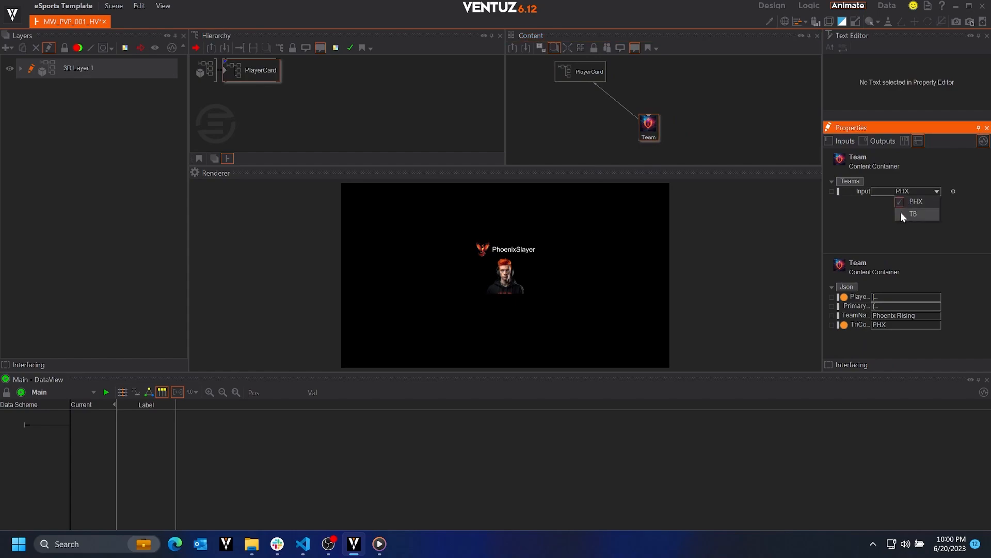
pyautogui.click(901, 212)
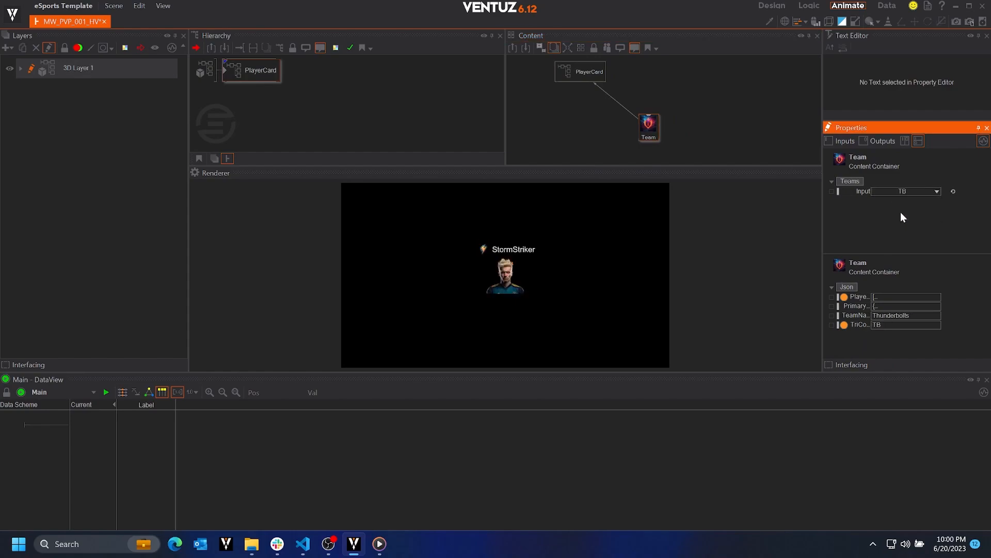
# Step the PlayerCard's Json Index up to 4
pyautogui.click(579, 74)
pyautogui.scroll(-2, 946, 216)
pyautogui.click(947, 219)
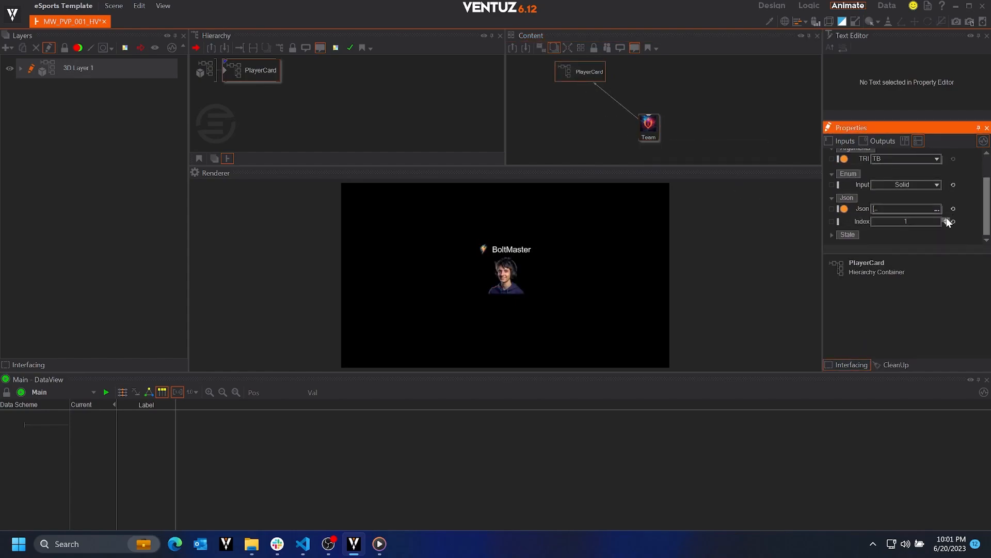
pyautogui.click(947, 218)
pyautogui.click(947, 219)
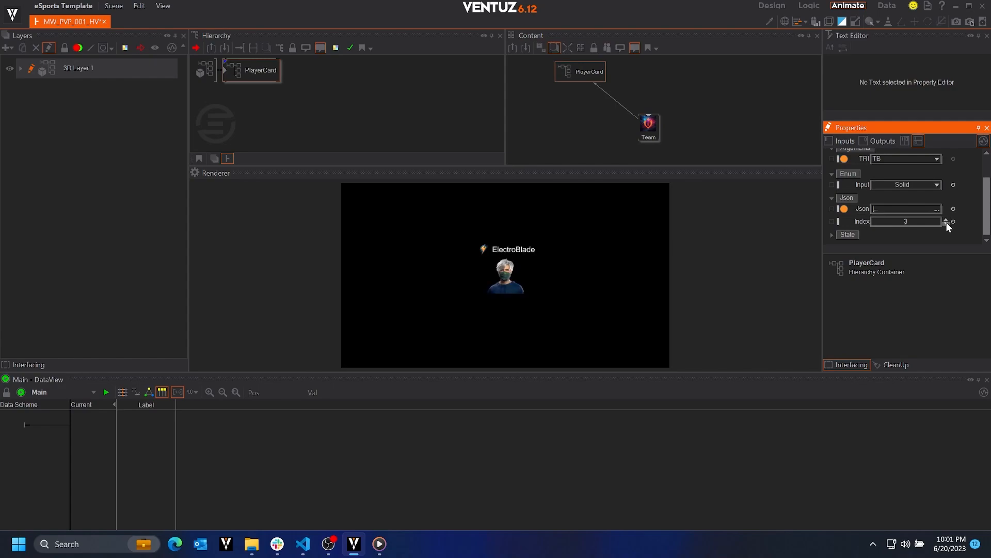
pyautogui.click(946, 219)
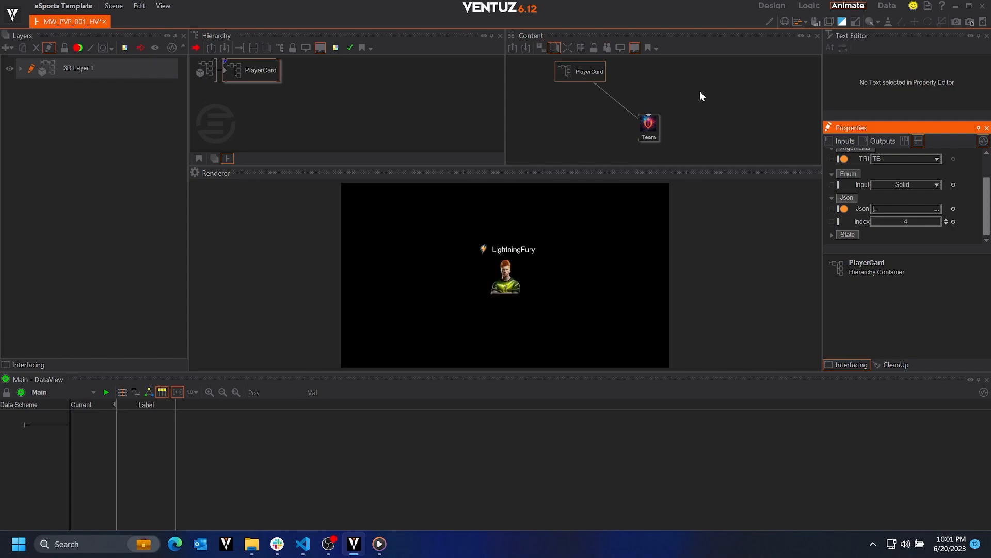
# Set the Team container's Input to PHX and reopen the PlayerCard hierarchy
pyautogui.click(649, 124)
pyautogui.click(923, 191)
pyautogui.click(922, 201)
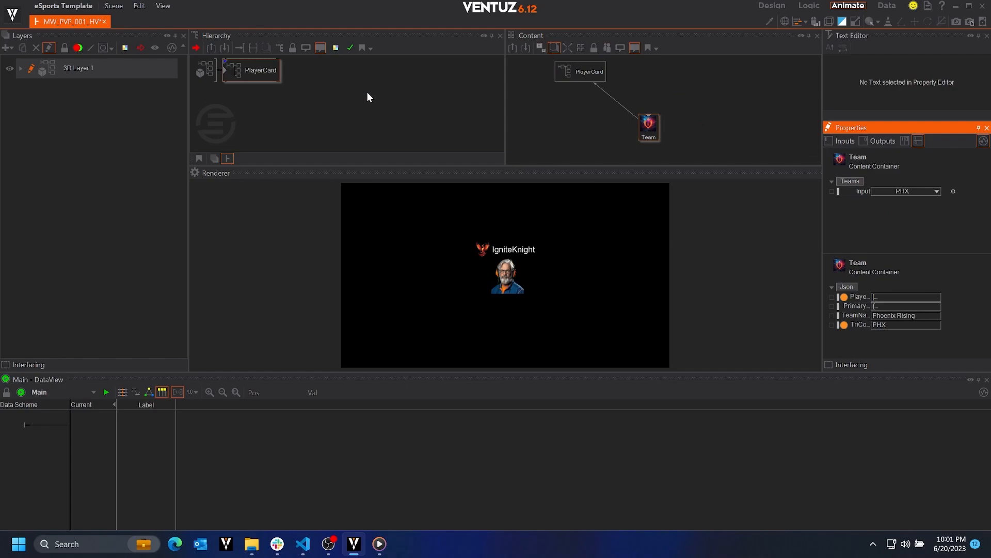
pyautogui.doubleClick(250, 70)
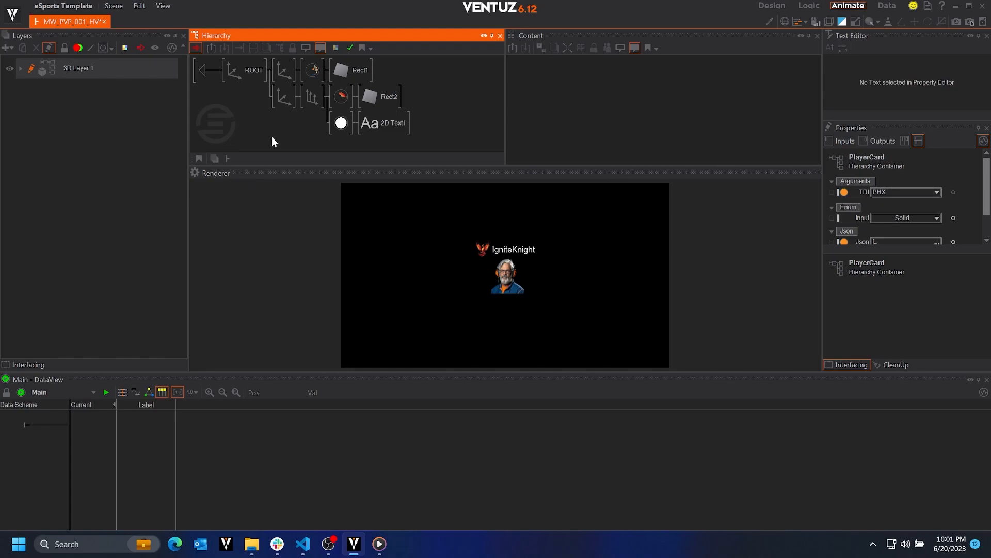
pyautogui.press('Tab')
pyautogui.write('ax')
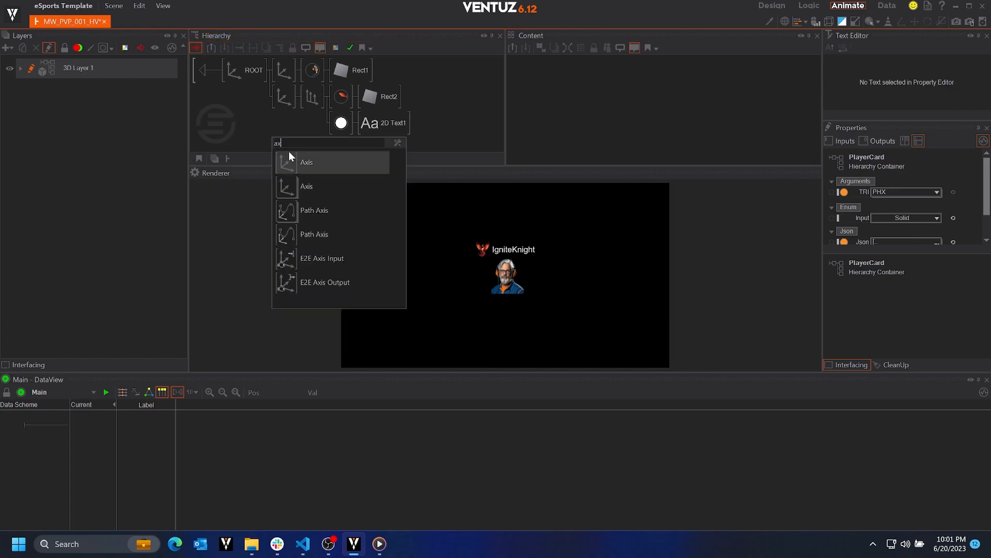
pyautogui.moveTo(289, 155); pyautogui.dragTo(286, 105)
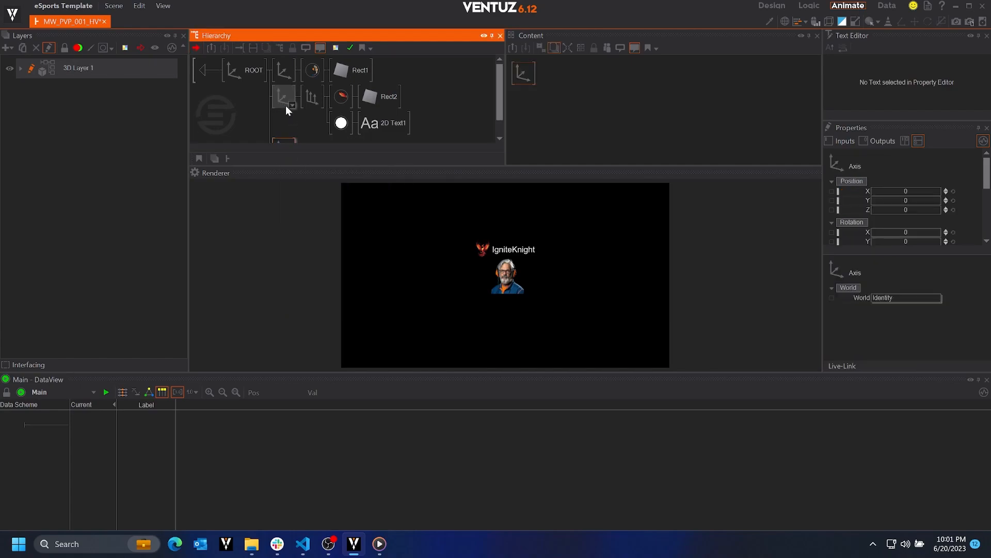
pyautogui.scroll(-1, 321, 107)
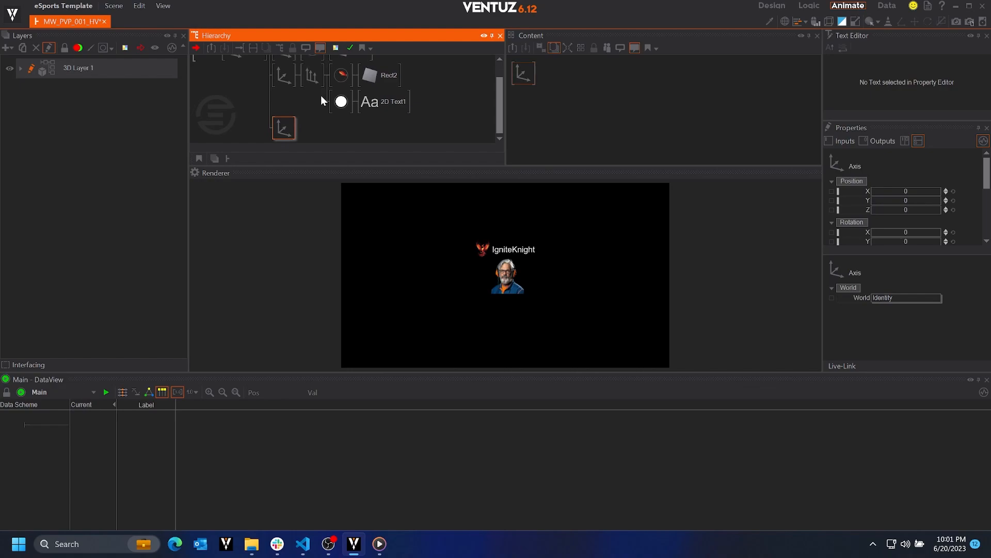
pyautogui.press('Tab')
pyautogui.write('mater')
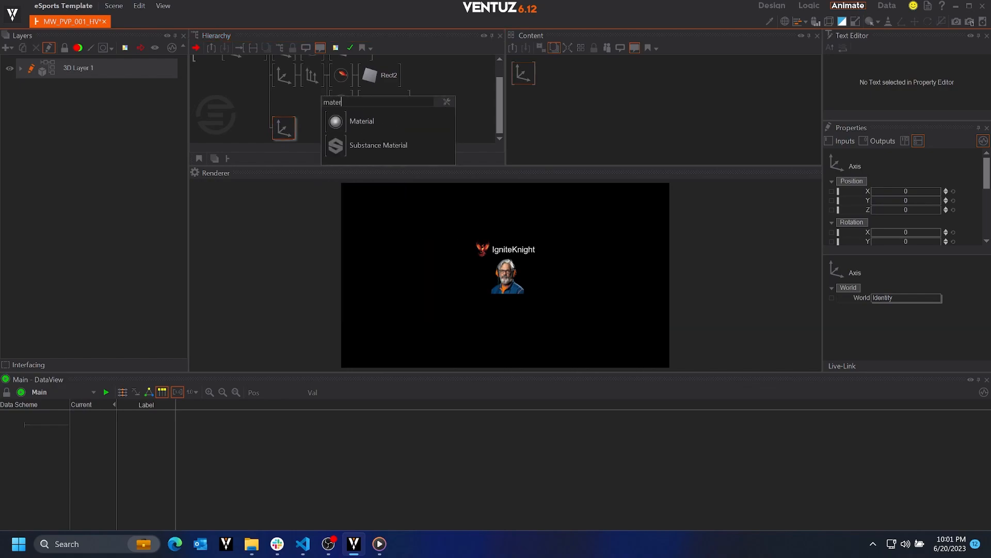
pyautogui.click(342, 120)
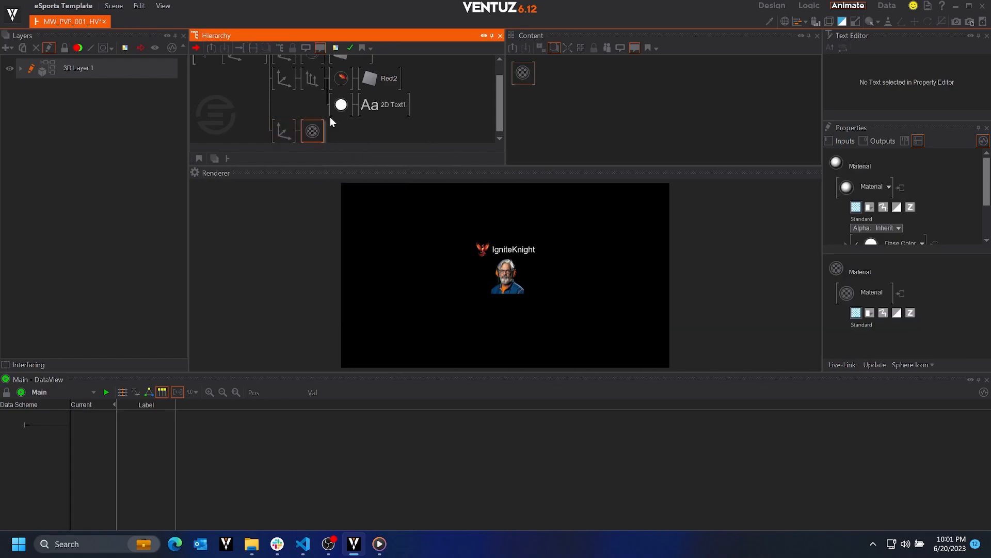
pyautogui.click(280, 131)
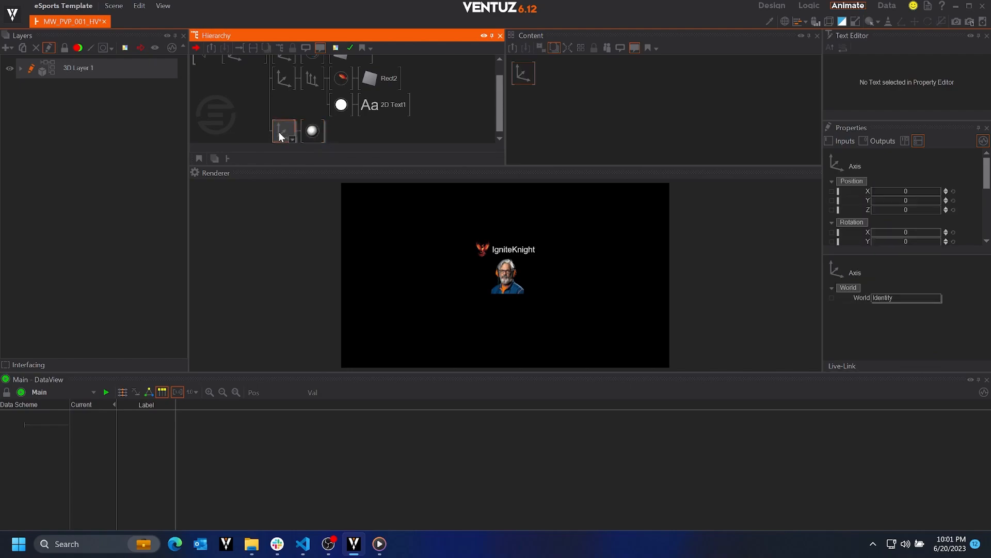
pyautogui.press('Delete')
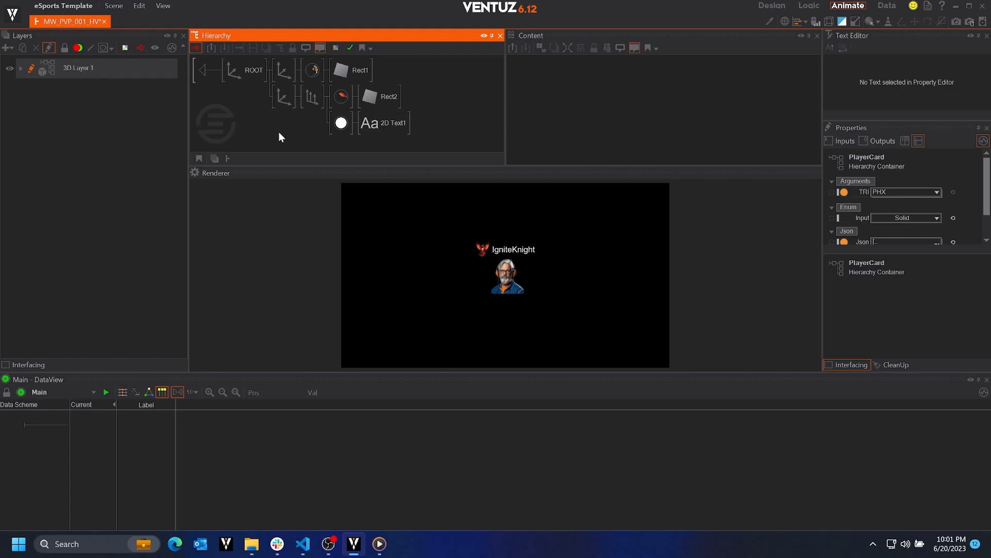
# Add an Axis as the first child of ROOT and attach a Rectangle to it
pyautogui.scroll(1, 279, 131)
pyautogui.scroll(-1, 279, 137)
pyautogui.scroll(1, 288, 138)
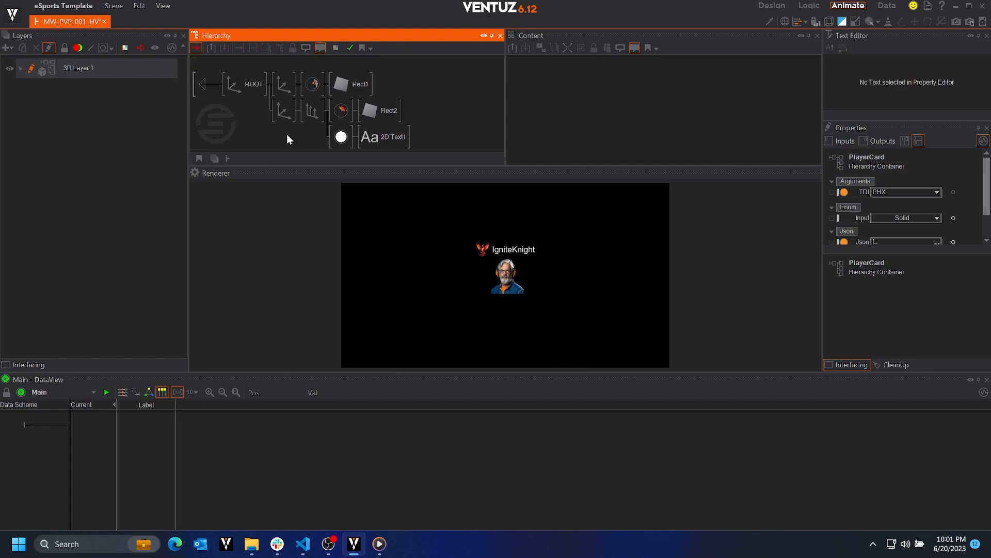
pyautogui.write('ax')
pyautogui.moveTo(308, 159); pyautogui.dragTo(284, 75)
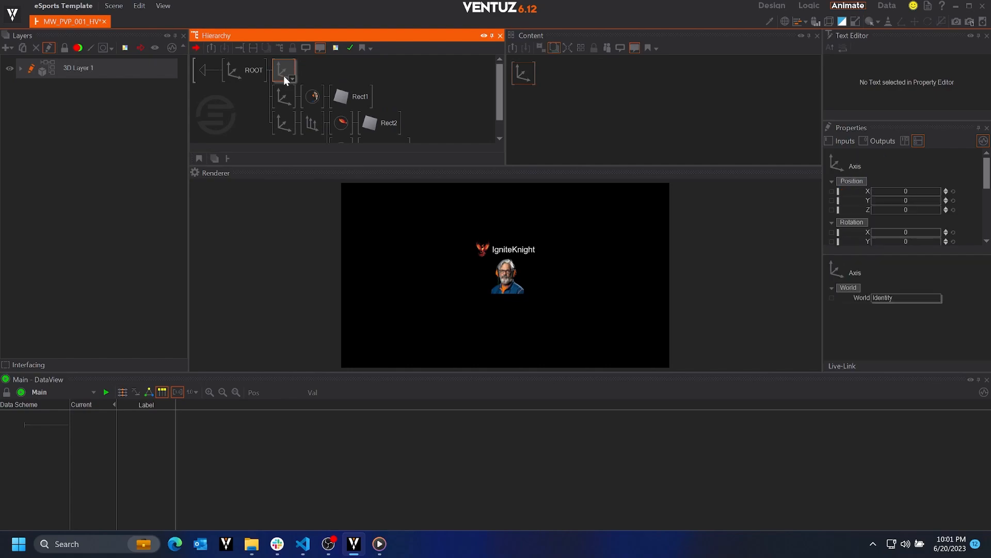
pyautogui.click(316, 75)
pyautogui.write('rect')
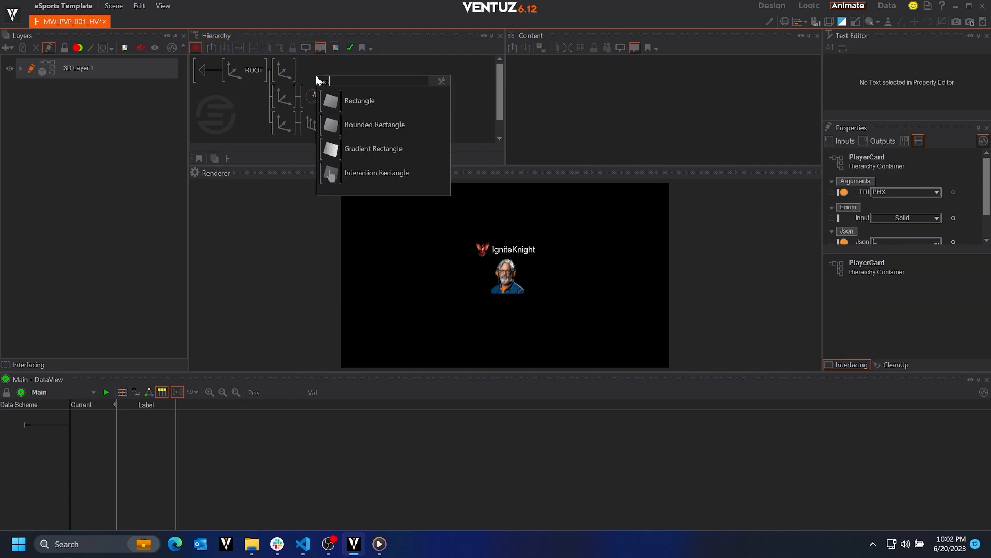
pyautogui.moveTo(346, 100); pyautogui.dragTo(333, 72)
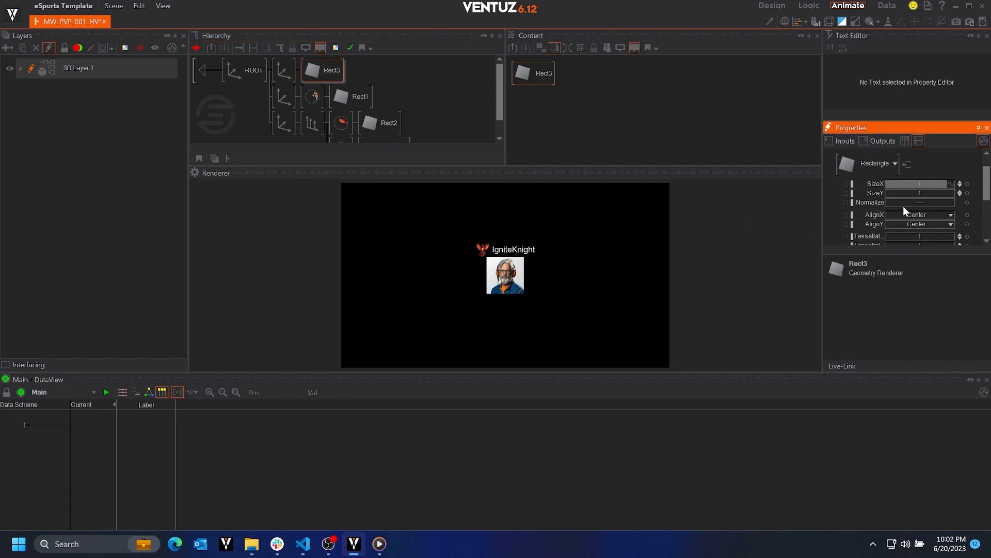
# Set the new background rectangle's SizeX to 2 and its AlignY to Top
pyautogui.click(925, 185)
pyautogui.write('2')
pyautogui.press('Return')
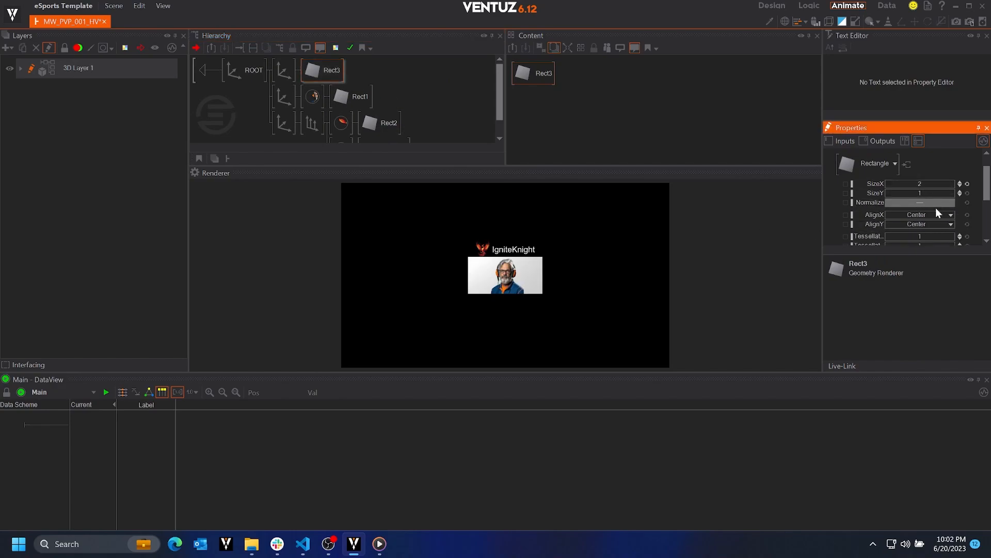
pyautogui.click(929, 225)
pyautogui.click(929, 259)
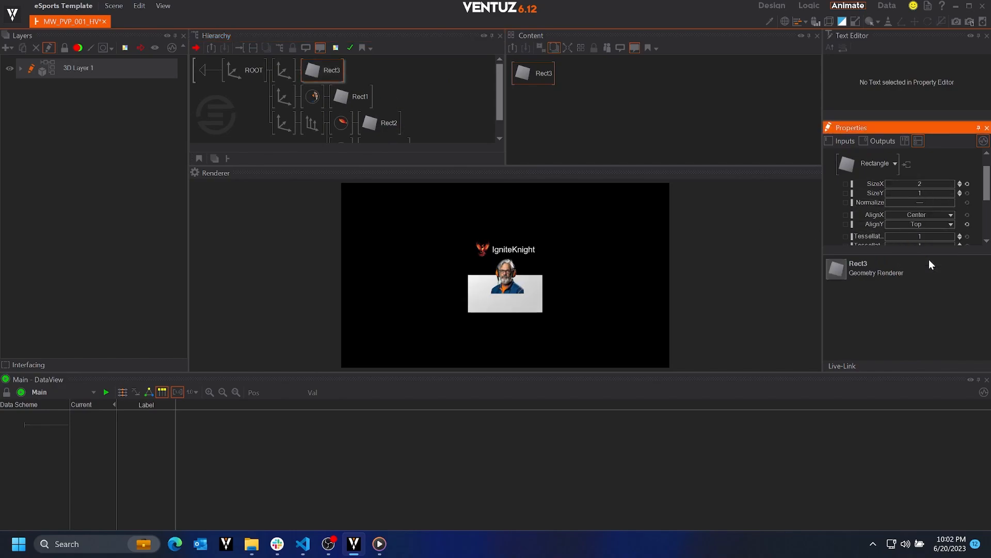
# Set the Y position of the background rectangle's Axis to 0.5
pyautogui.click(290, 67)
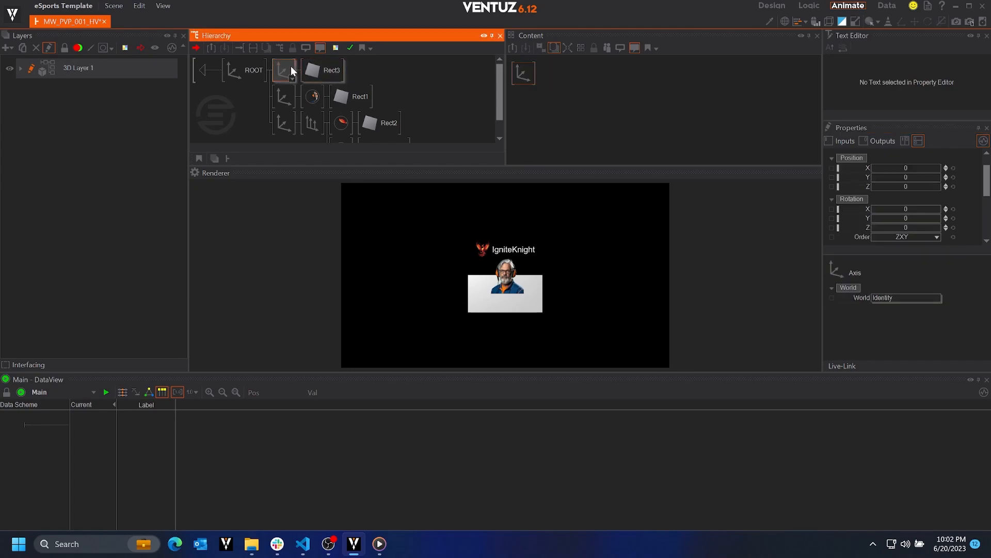
pyautogui.click(900, 178)
pyautogui.write('0.5')
pyautogui.press('Return')
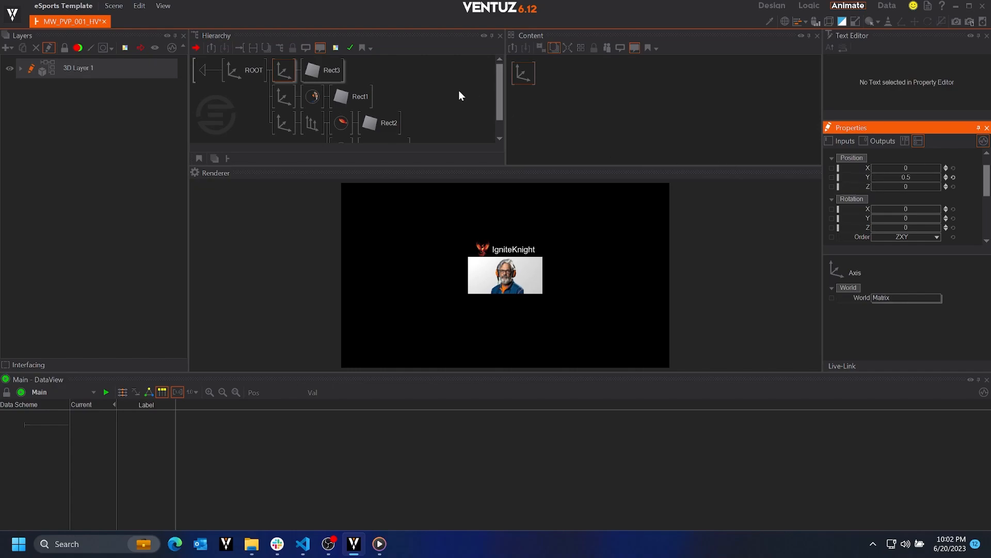
# Add an Axis under ROOT directly below the first background Axis and attach a Gradient Rectangle to it
pyautogui.doubleClick(374, 68)
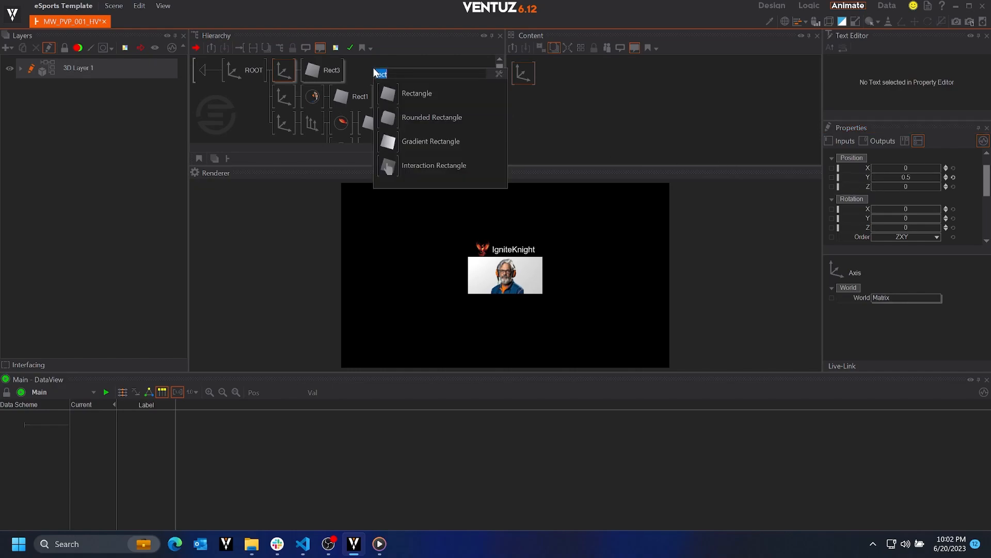
pyautogui.write('ax')
pyautogui.moveTo(388, 92); pyautogui.dragTo(282, 81)
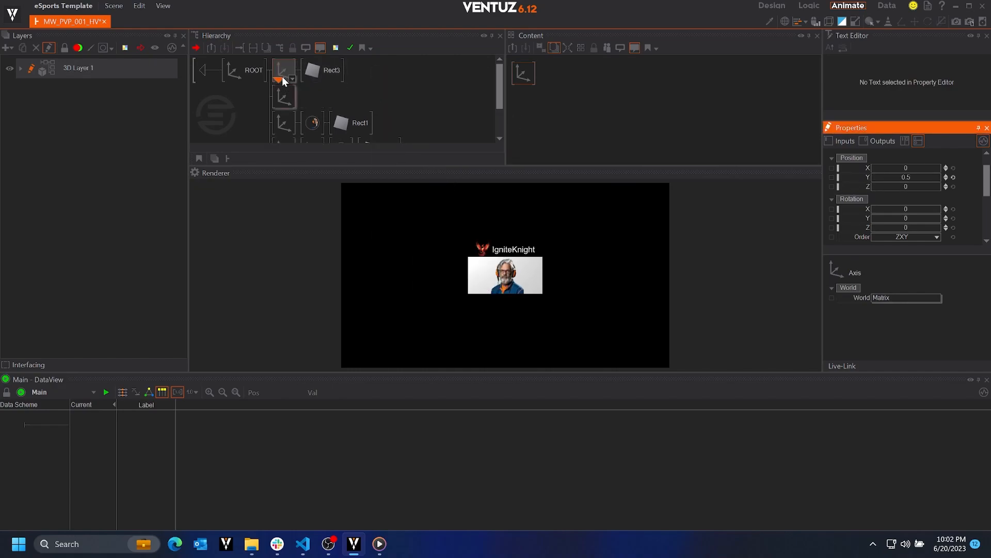
pyautogui.doubleClick(376, 89)
pyautogui.write('rect')
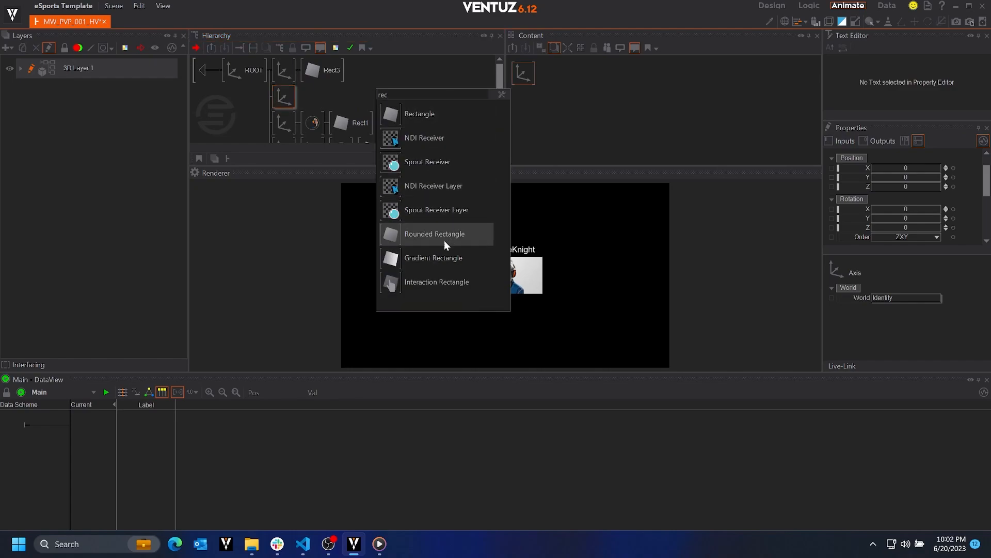
pyautogui.moveTo(444, 240); pyautogui.dragTo(311, 90)
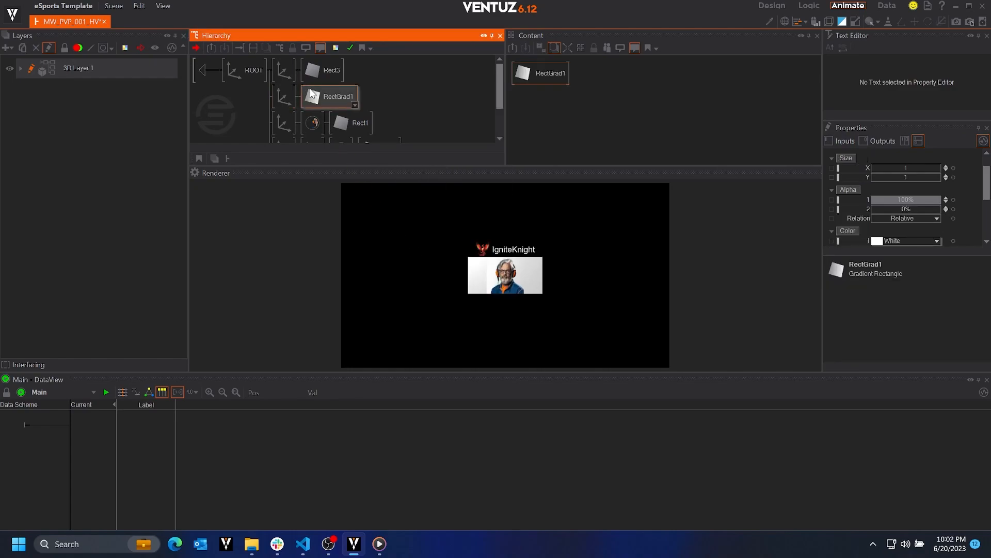
# Set the Y position of the gradient rectangle's Axis to 0.5
pyautogui.click(284, 93)
pyautogui.click(897, 184)
pyautogui.click(893, 199)
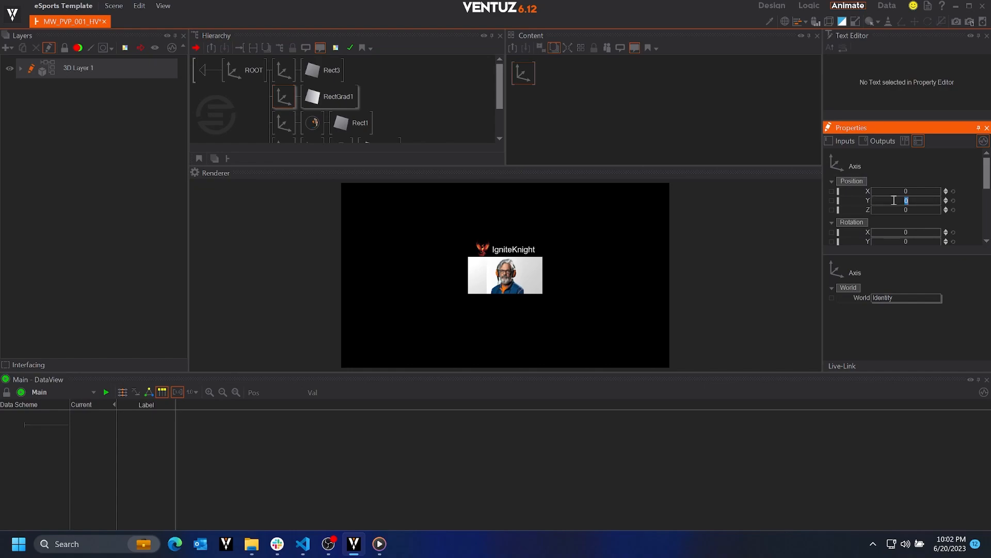
pyautogui.write('.5')
pyautogui.press('Return')
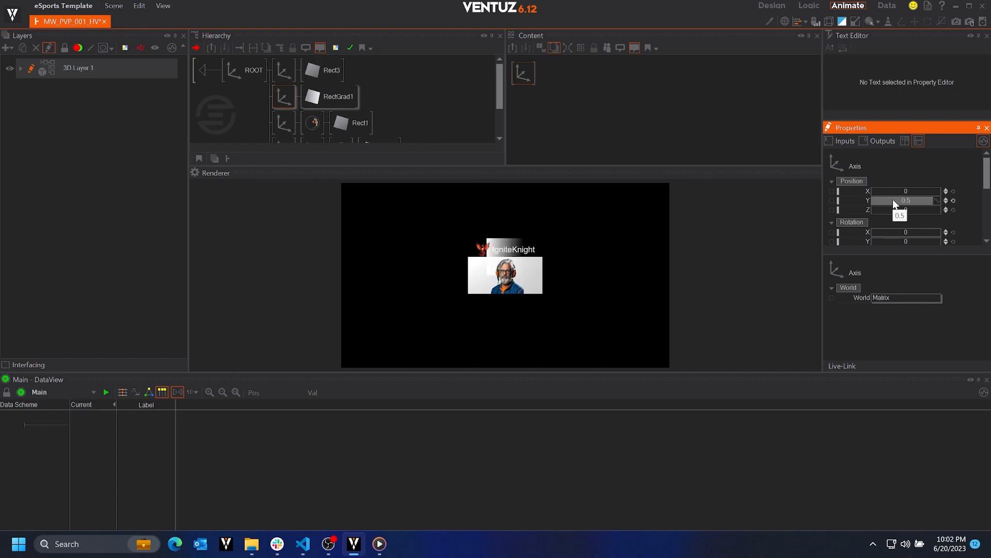
# Set the gradient rectangle's Alpha 2 to 100% and its Size X to 1.5
pyautogui.click(318, 95)
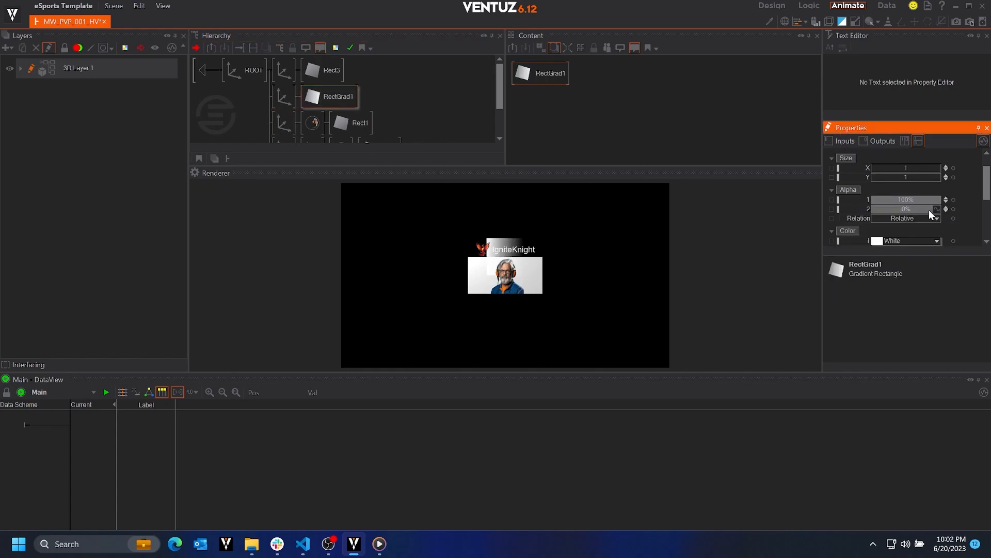
pyautogui.click(920, 211)
pyautogui.write('100')
pyautogui.press('Return')
pyautogui.scroll(1, 924, 196)
pyautogui.click(918, 190)
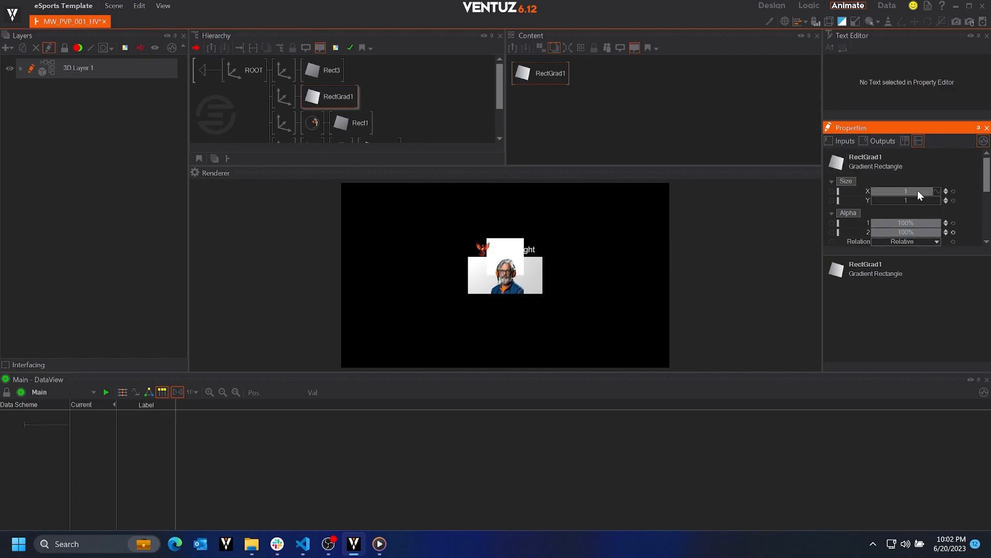
pyautogui.write('1.5')
pyautogui.press('Return')
# Set the gradient rectangle's Gradient to Vertical and its Y alignment to Top
pyautogui.scroll(-1, 918, 190)
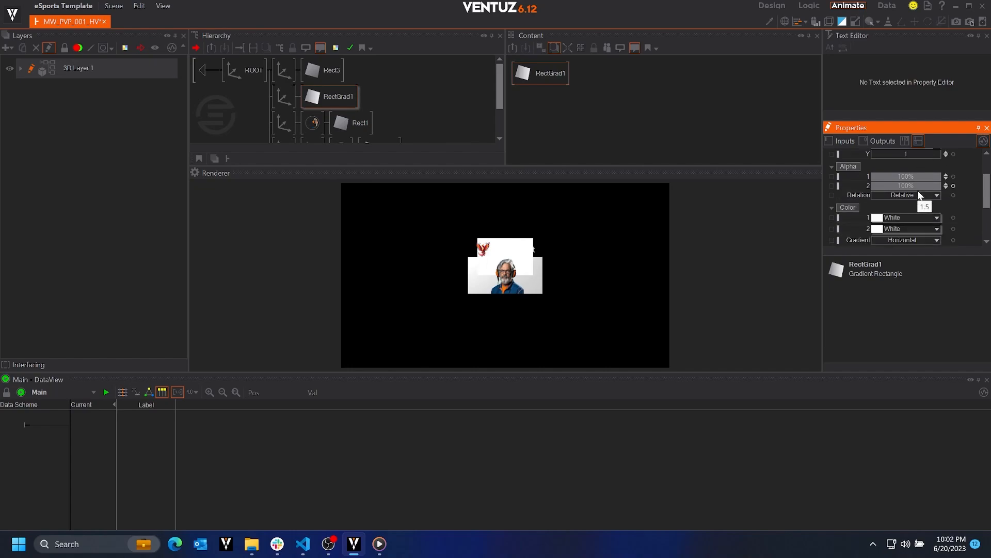
pyautogui.scroll(-1, 919, 202)
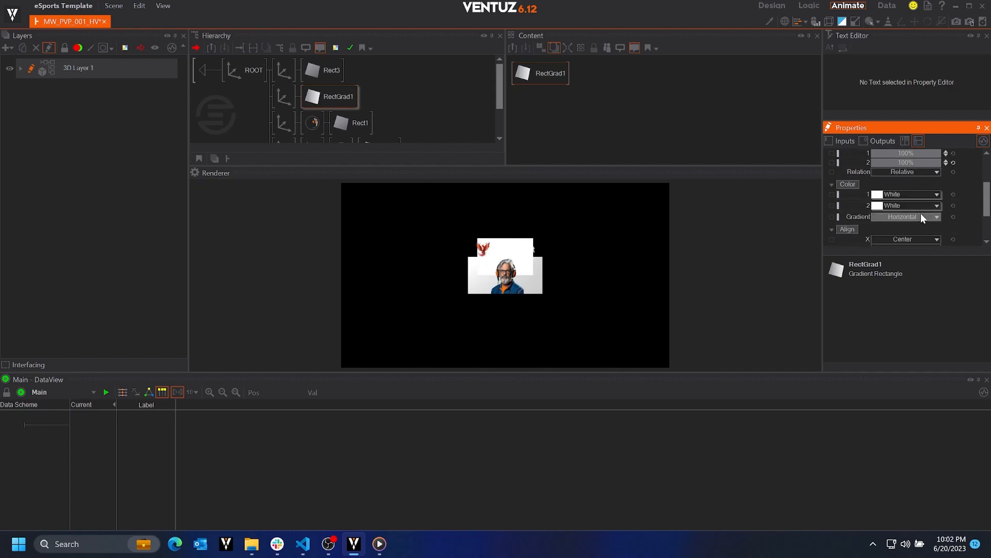
pyautogui.click(922, 215)
pyautogui.click(896, 240)
pyautogui.scroll(-1, 968, 223)
pyautogui.click(925, 226)
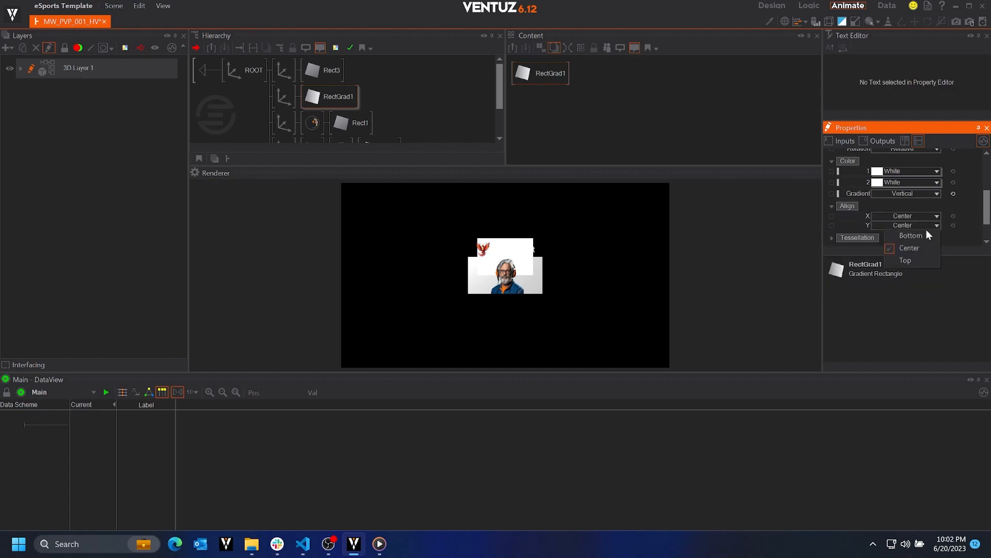
pyautogui.click(917, 249)
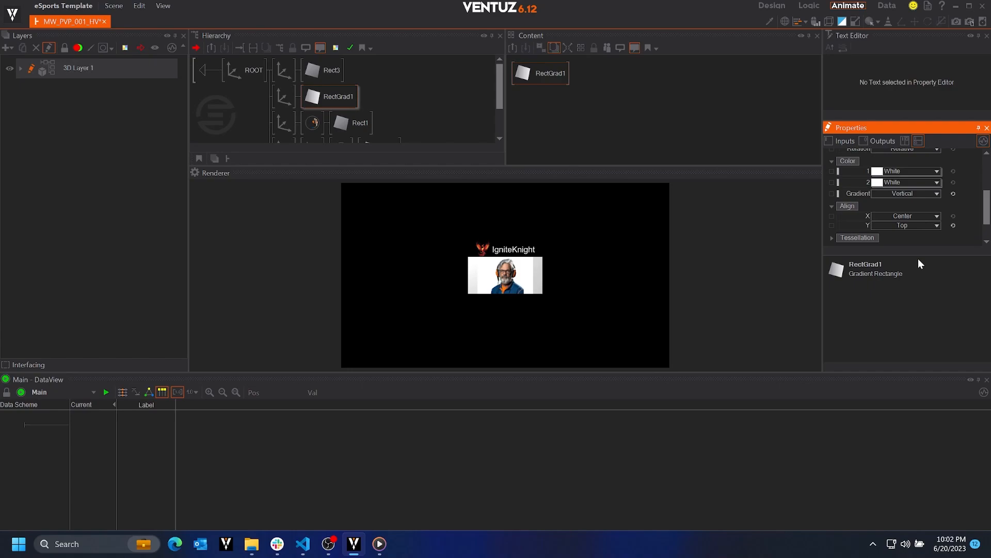
# Add an Axis below the gradient rectangle's branch, above the headshot branch, and attach a Rectangle to it
pyautogui.click(381, 91)
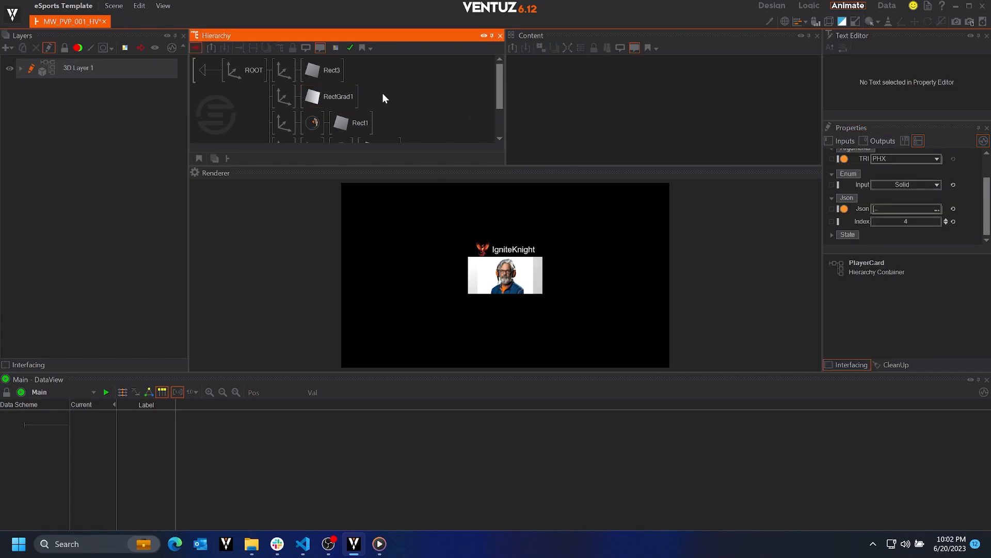
pyautogui.press('Tab')
pyautogui.write('axi')
pyautogui.click(306, 140)
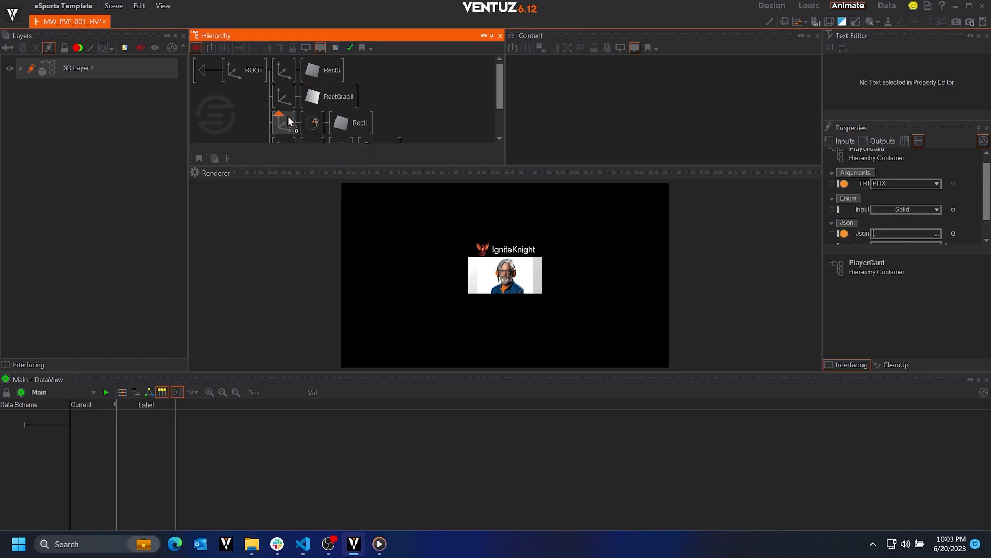
pyautogui.click(281, 107)
pyautogui.press('Tab')
pyautogui.write('rect')
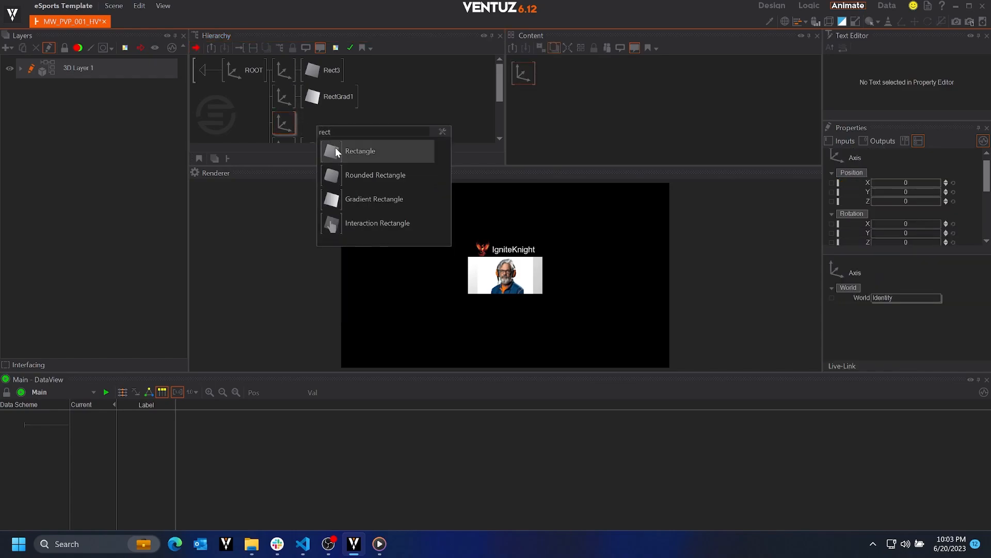
pyautogui.click(335, 151)
pyautogui.click(333, 119)
# Set the new rectangle's SizeX to 2, SizeY to 0.5 and AlignY to Top
pyautogui.click(929, 198)
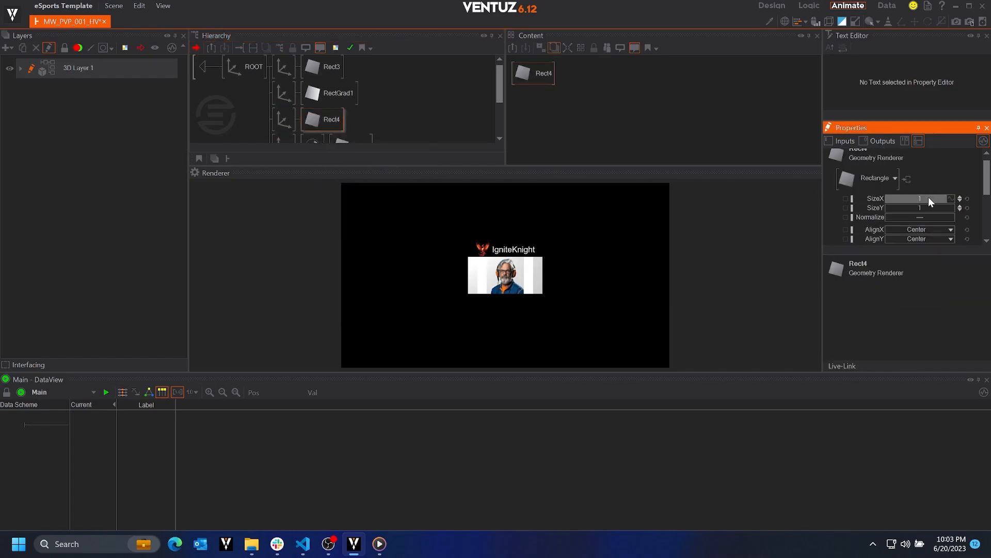
pyautogui.write('2')
pyautogui.click(923, 208)
pyautogui.write('0.5')
pyautogui.press('Return')
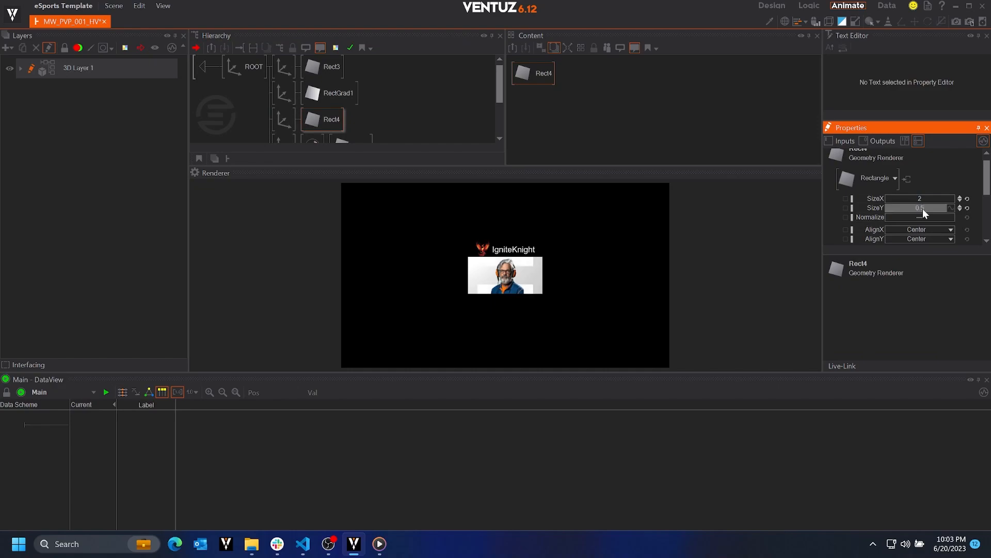
pyautogui.click(917, 238)
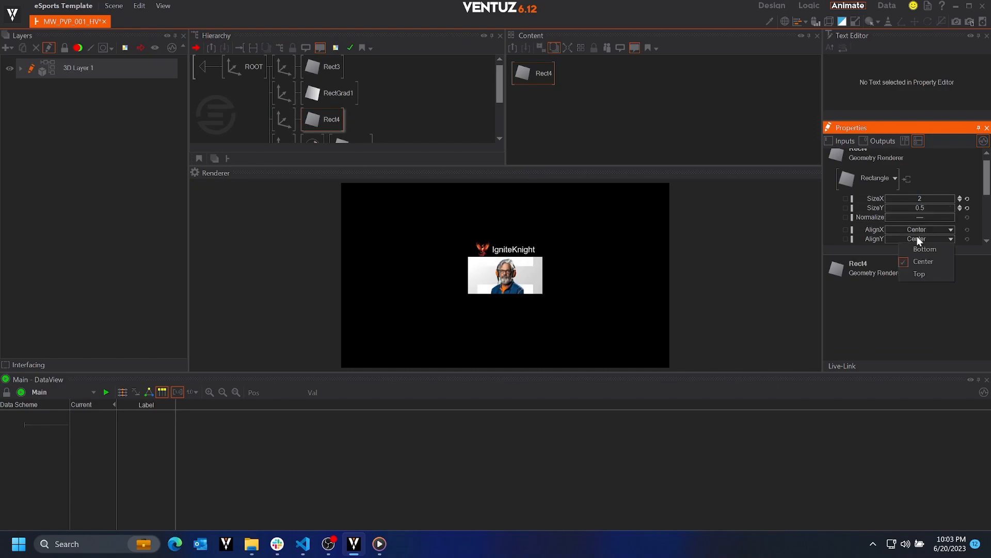
pyautogui.click(921, 272)
pyautogui.scroll(-1, 916, 214)
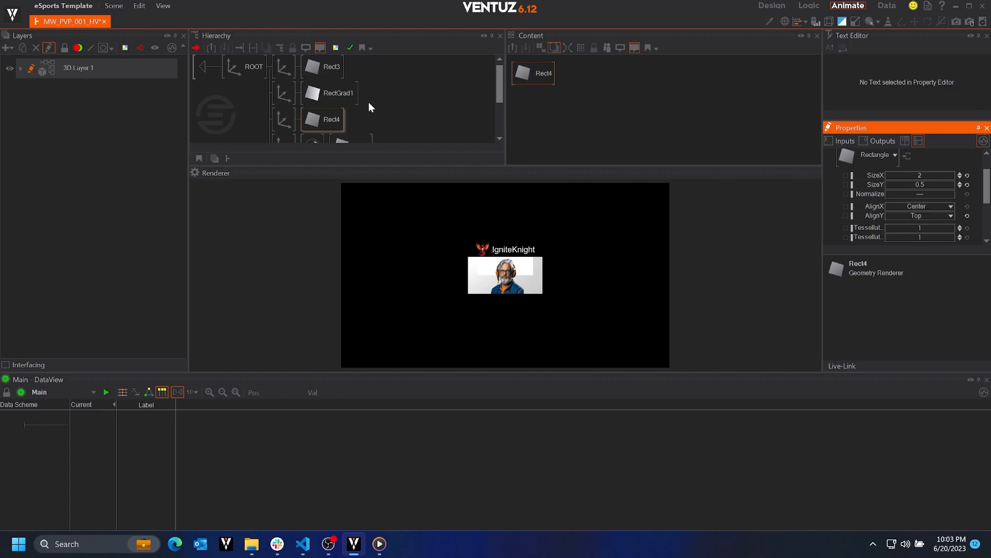
# Set the Y position of the Rect4 Axis to 1
pyautogui.click(283, 120)
pyautogui.click(909, 169)
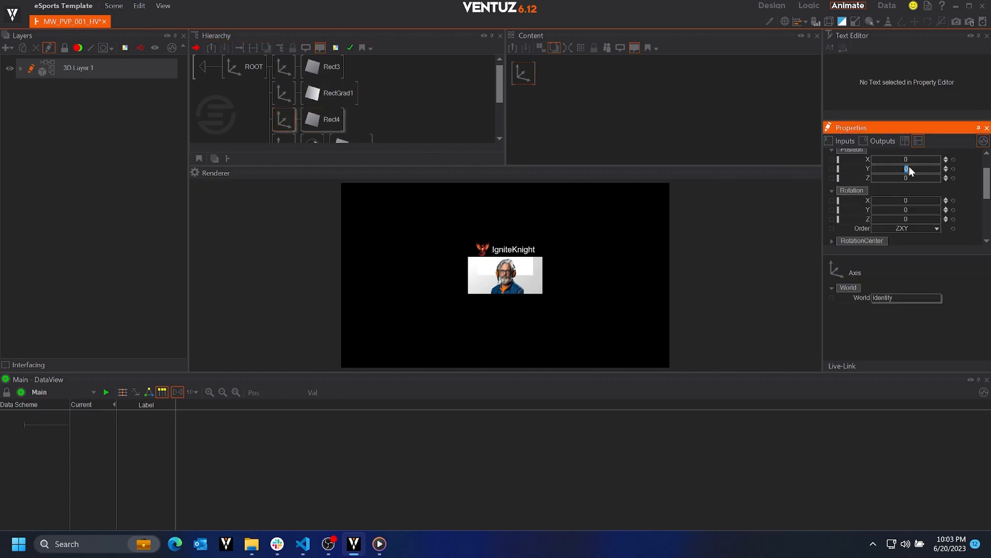
pyautogui.write('.5')
pyautogui.write('1')
pyautogui.press('Return')
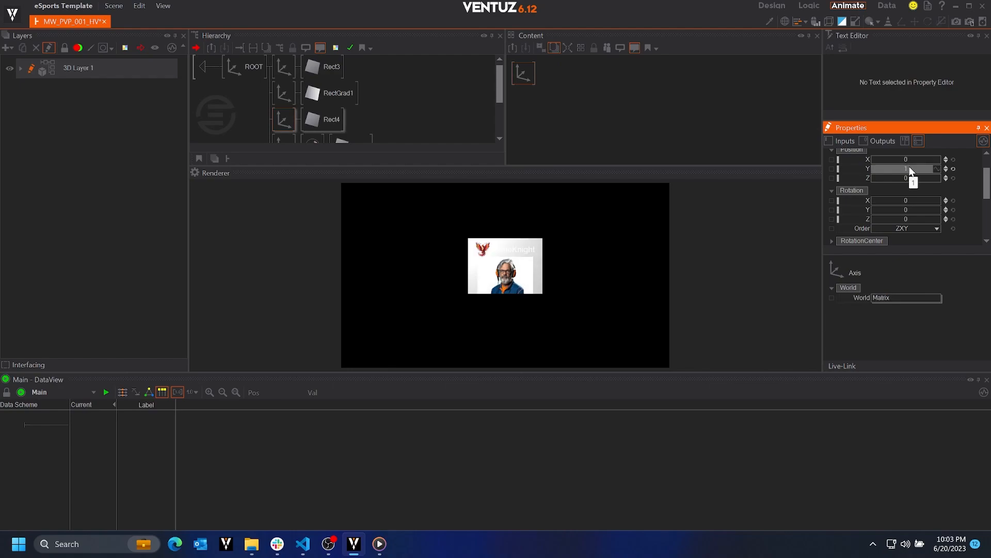
pyautogui.scroll(-3, 950, 202)
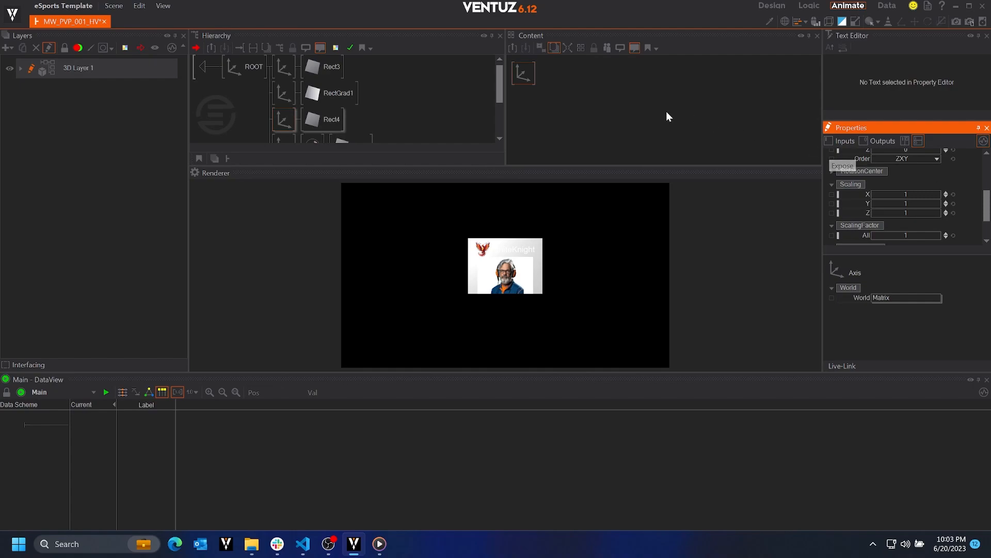
# Duplicate the gradient rectangle's Axis branch directly below the original, above the Rect4 branch
pyautogui.click(341, 97)
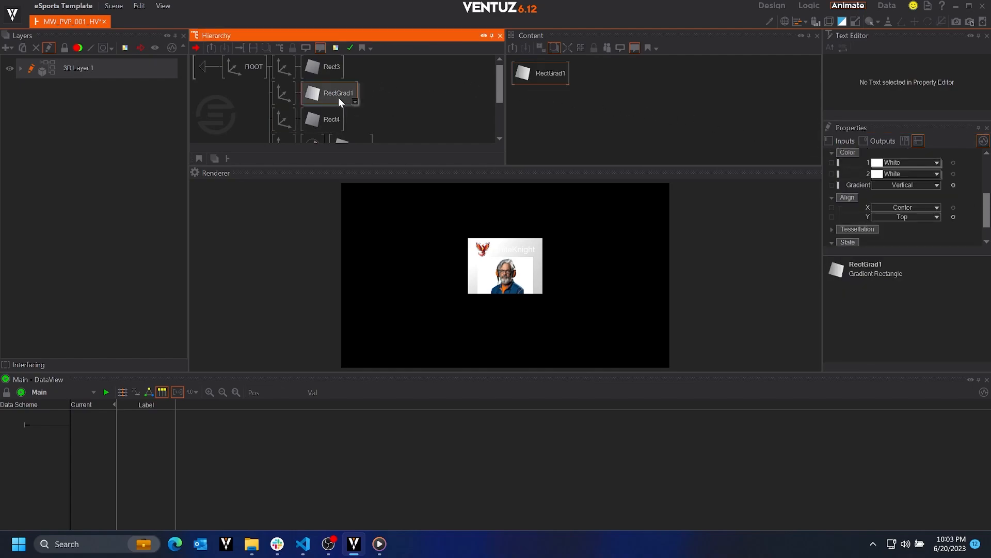
pyautogui.click(288, 99)
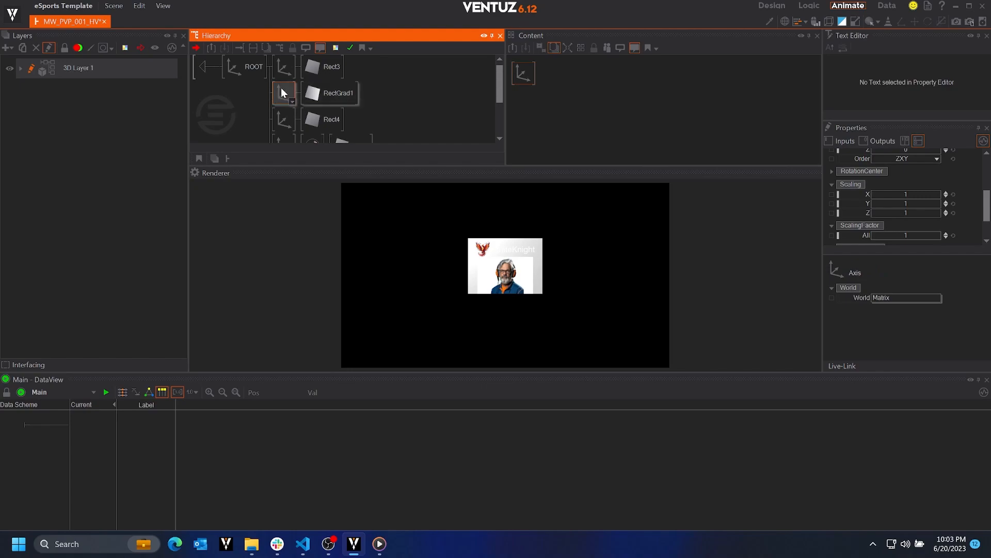
pyautogui.keyDown('ctrl'); pyautogui.moveTo(281, 89); pyautogui.dragTo(282, 102); pyautogui.keyUp('ctrl')
pyautogui.click(284, 117)
pyautogui.click(281, 97)
pyautogui.click(282, 115)
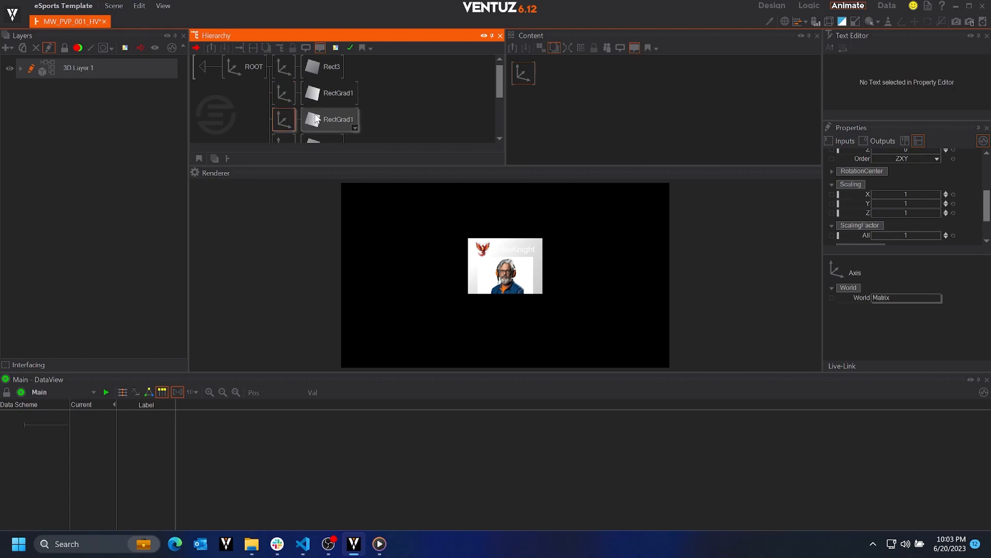
# Set the Size X of the duplicated gradient rectangle to 0.5
pyautogui.click(333, 119)
pyautogui.scroll(5, 924, 192)
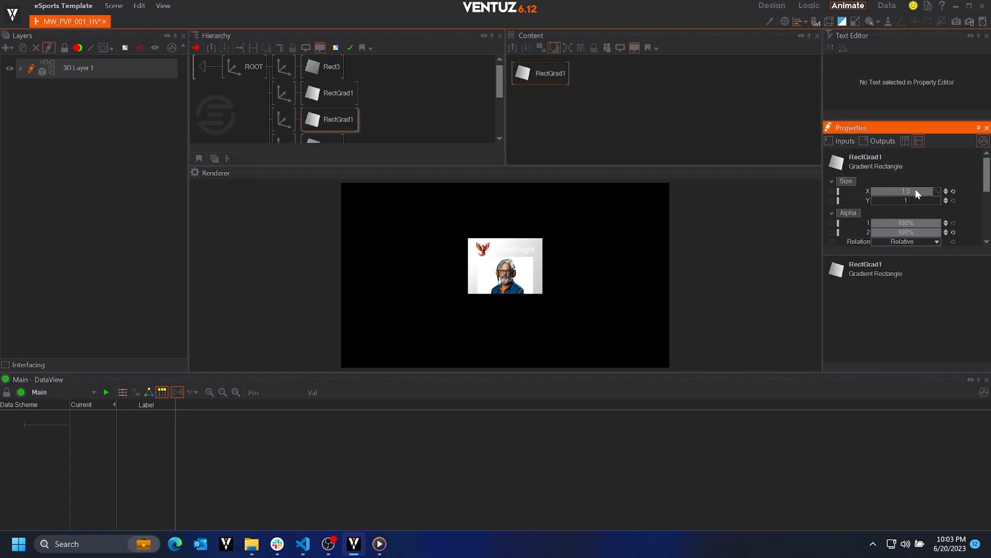
pyautogui.write('.5')
pyautogui.press('Return')
# Set the Size X of the original gradient rectangle to 1.9
pyautogui.click(325, 95)
pyautogui.doubleClick(923, 192)
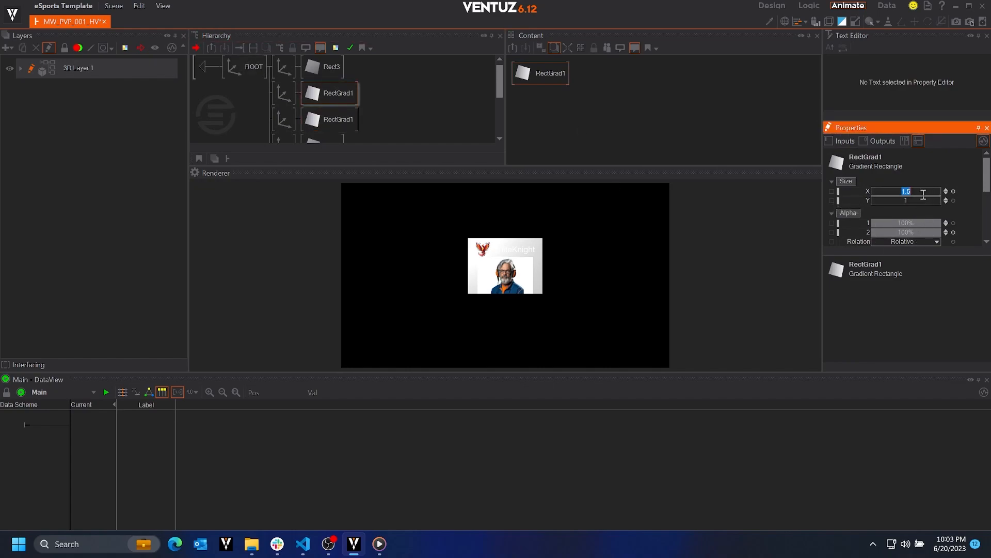
pyautogui.write('1.9')
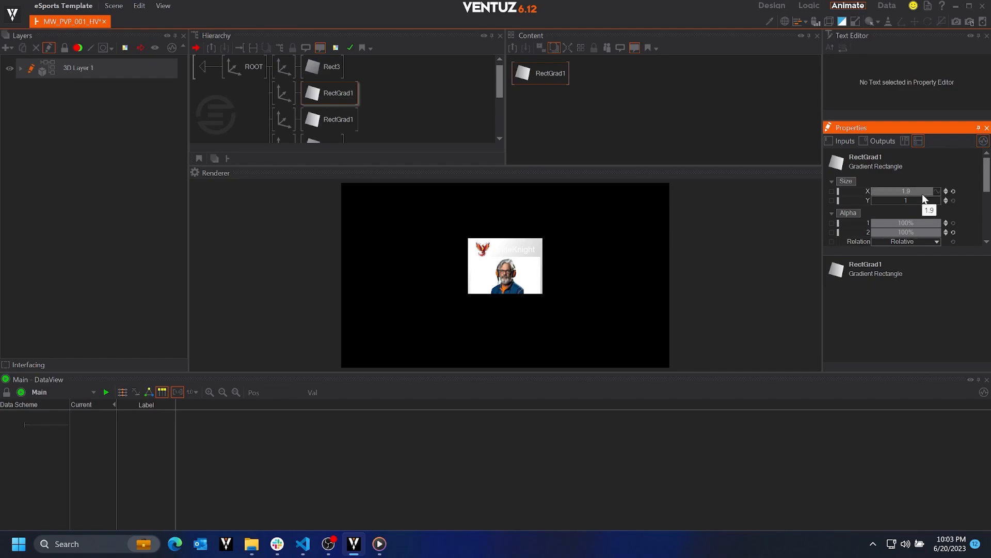
pyautogui.press('Return')
# Add an Axis between the Rect4 and headshot branches and attach a Rectangle to it
pyautogui.click(396, 114)
pyautogui.scroll(-2, 396, 114)
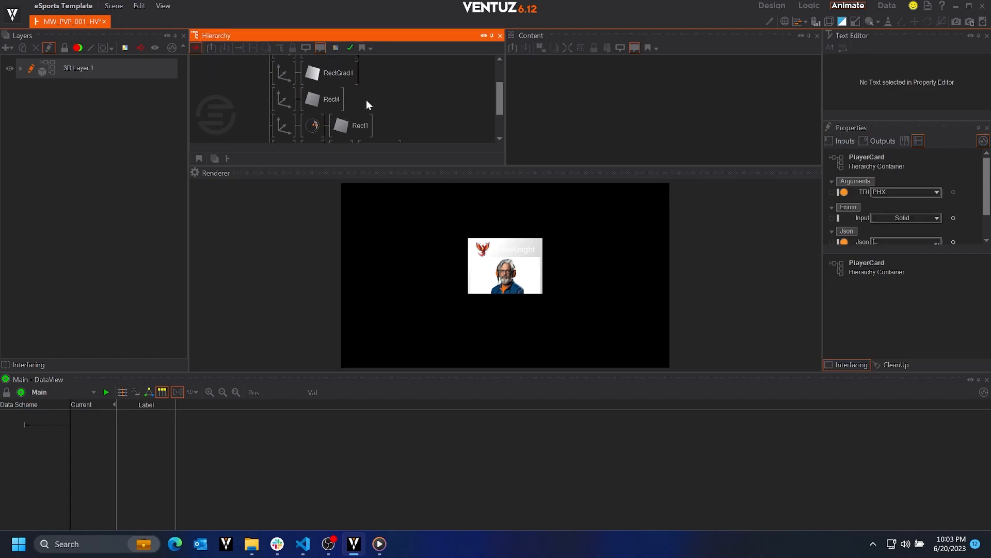
pyautogui.scroll(1, 367, 99)
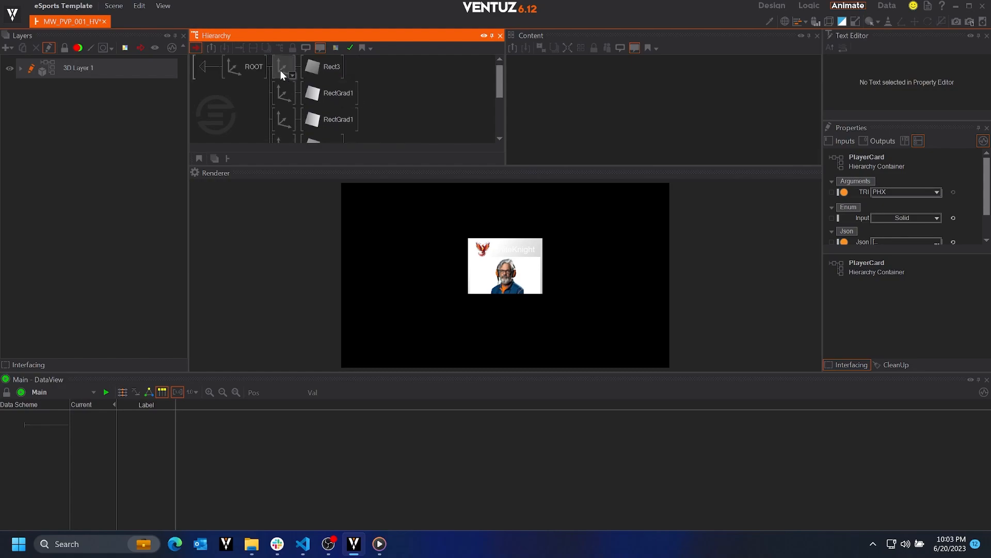
pyautogui.click(281, 70)
pyautogui.scroll(-2, 280, 70)
pyautogui.doubleClick(387, 73)
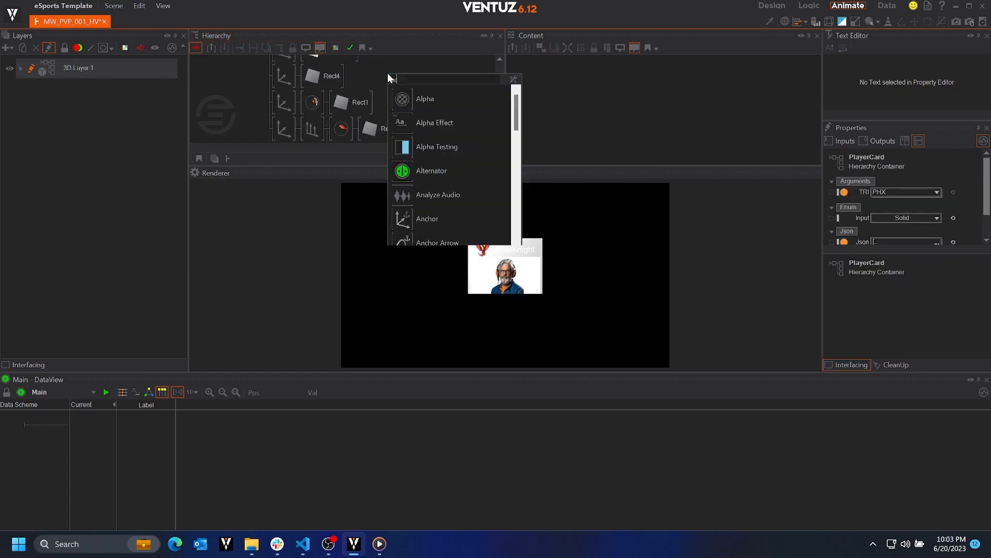
pyautogui.write('axis')
pyautogui.press('Return')
pyautogui.click(284, 86)
pyautogui.press('Tab')
pyautogui.write('rect')
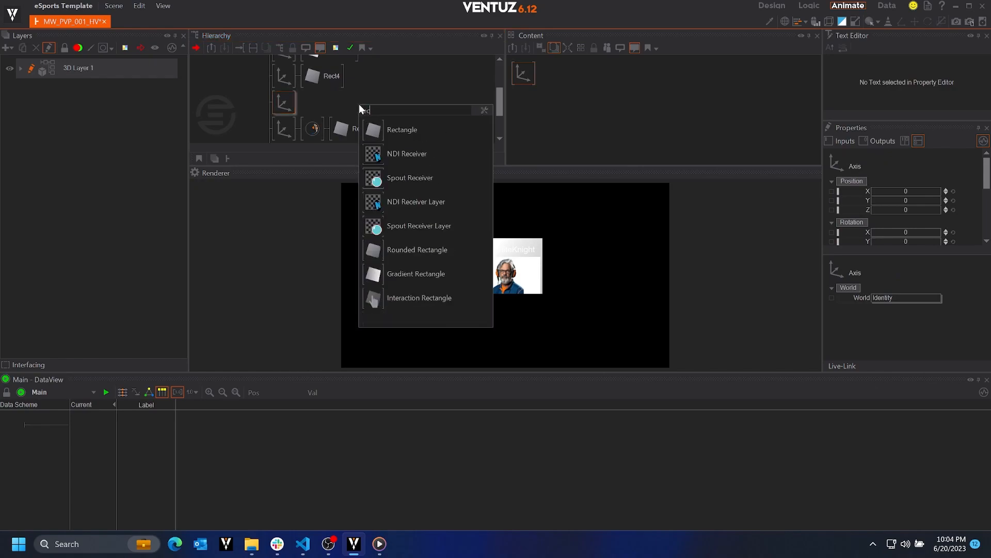
pyautogui.press('Return')
pyautogui.click(370, 102)
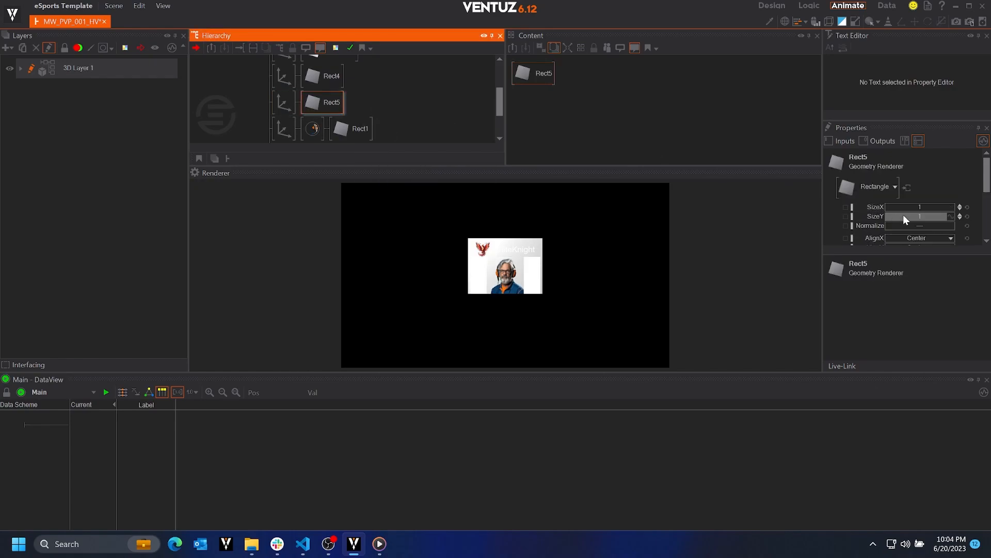
# Set the Position Y of the Axis above Rect5 to -0.5
pyautogui.click(283, 102)
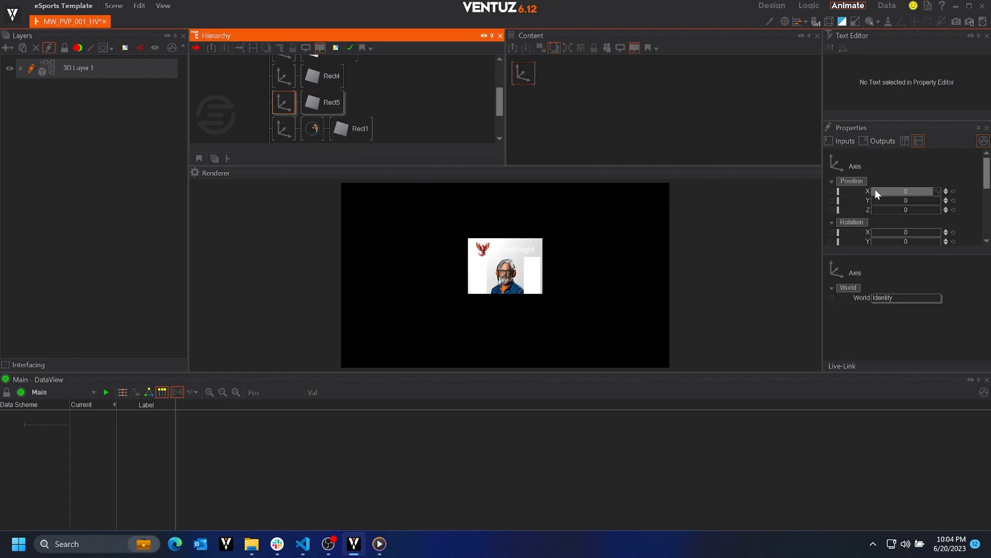
pyautogui.click(890, 200)
pyautogui.write('-.5')
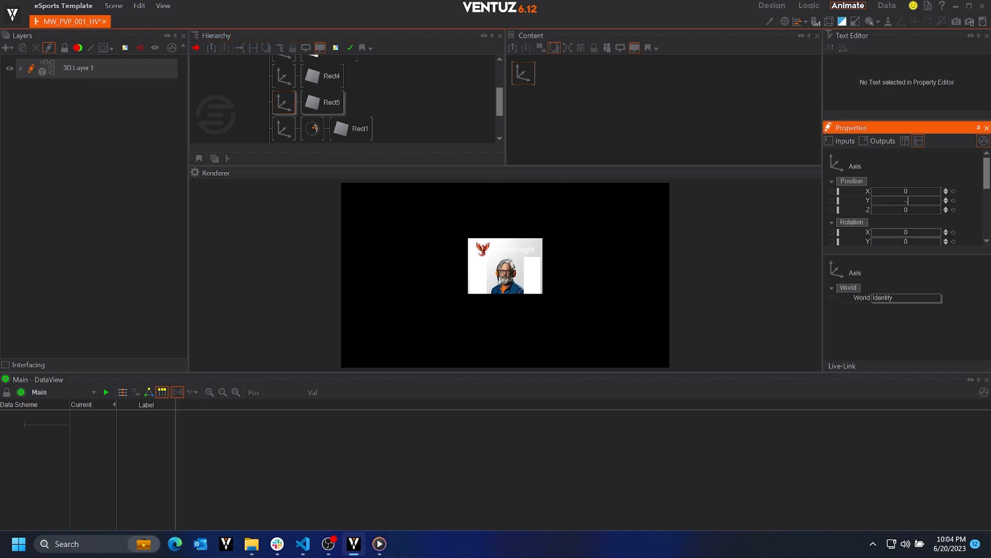
pyautogui.press('Return')
# Align Rect5 vertically to Top and set its Size X to 2
pyautogui.click(335, 107)
pyautogui.scroll(-3, 956, 221)
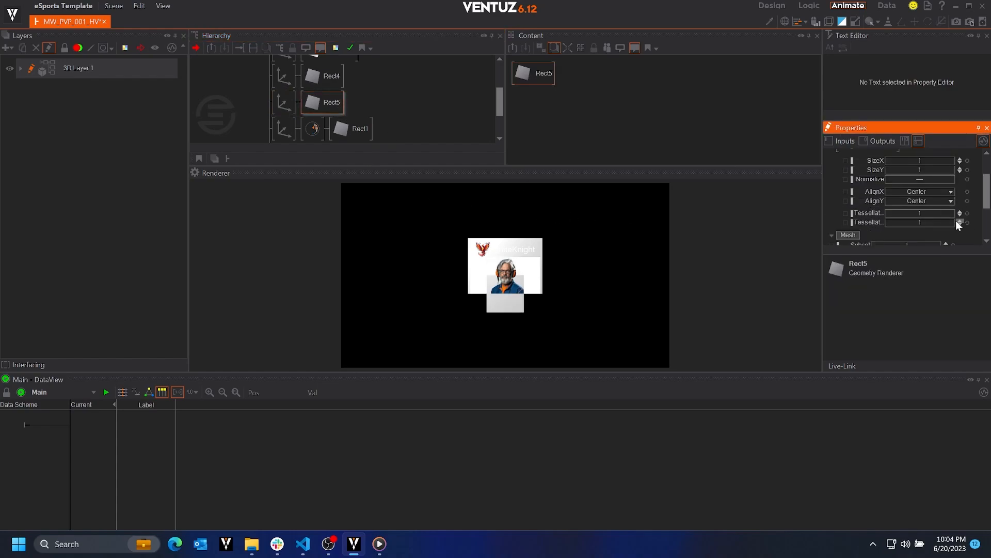
pyautogui.click(933, 201)
pyautogui.click(925, 235)
pyautogui.scroll(3, 921, 206)
pyautogui.click(935, 181)
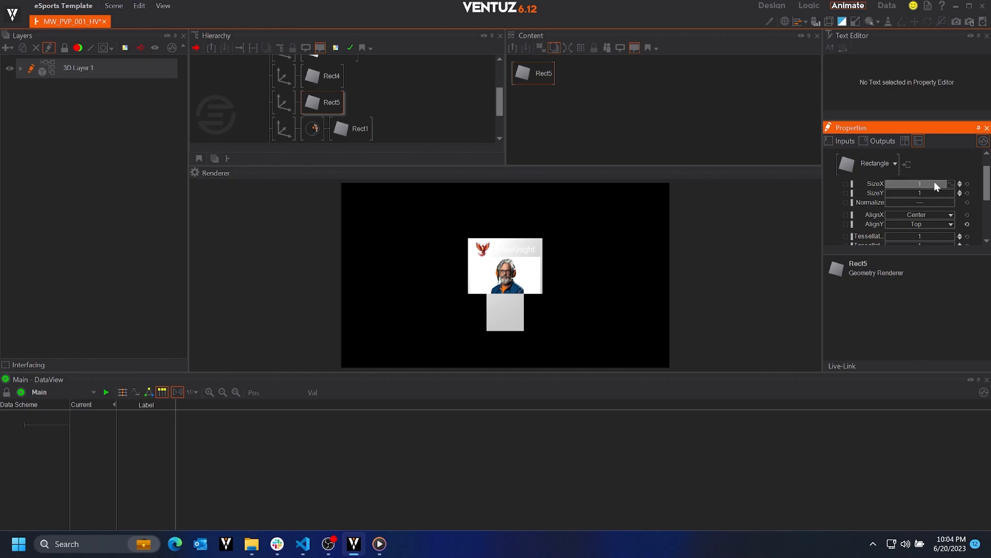
pyautogui.write('2')
pyautogui.press('Return')
# Insert a Material node between the Axis and Rect5
pyautogui.doubleClick(360, 116)
pyautogui.write('mater')
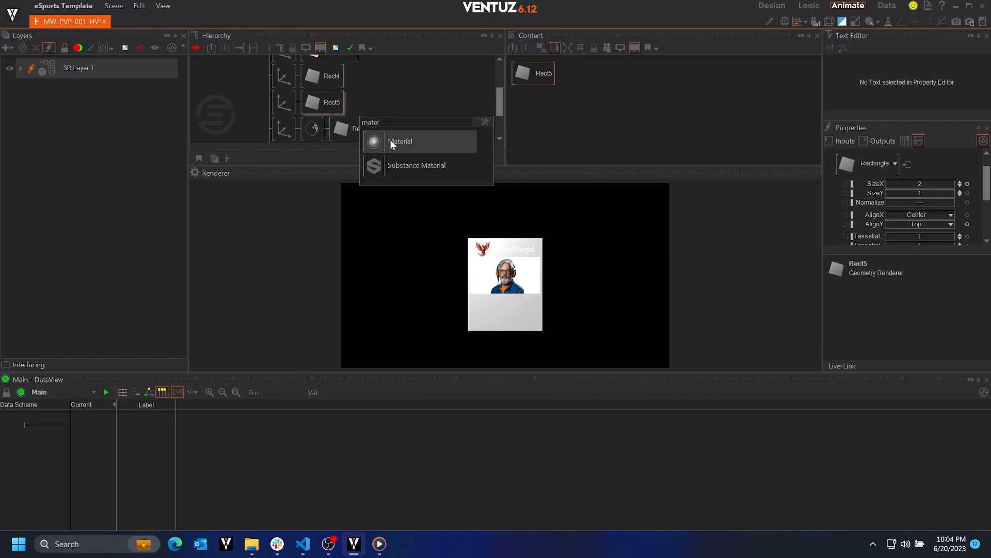
pyautogui.click(391, 141)
pyautogui.click(302, 103)
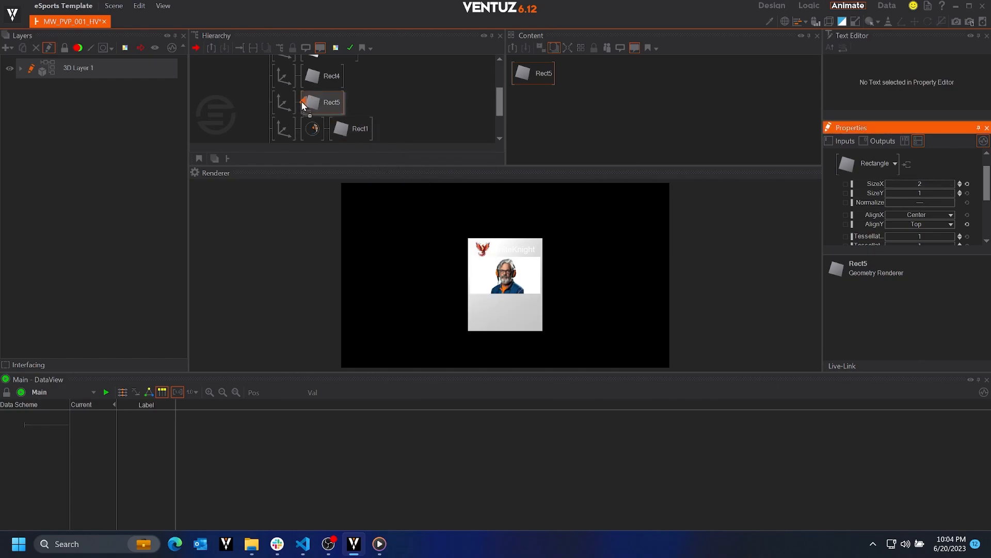
pyautogui.click(306, 104)
# Switch Rect5's material to No Light with a black base color and 25% opacity
pyautogui.click(923, 221)
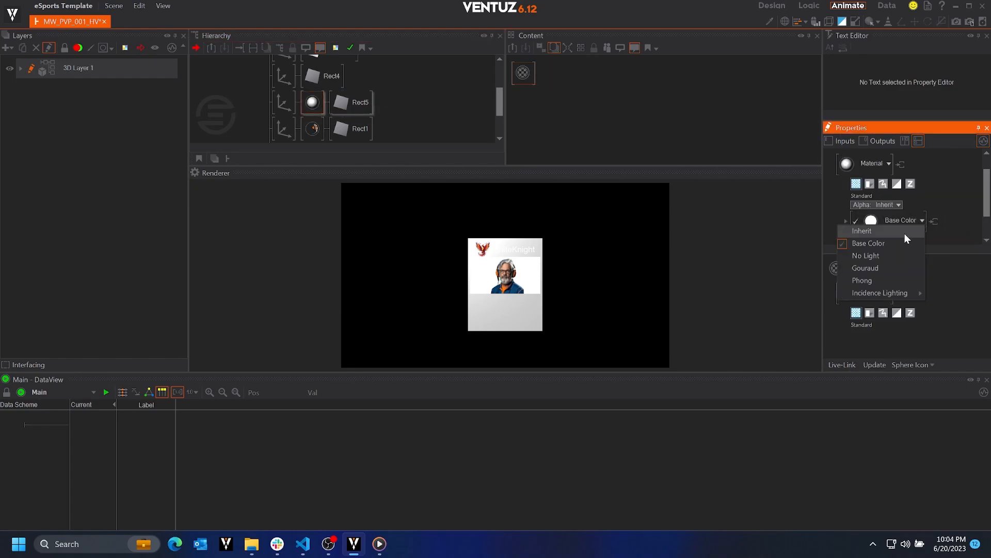
pyautogui.click(881, 255)
pyautogui.click(846, 199)
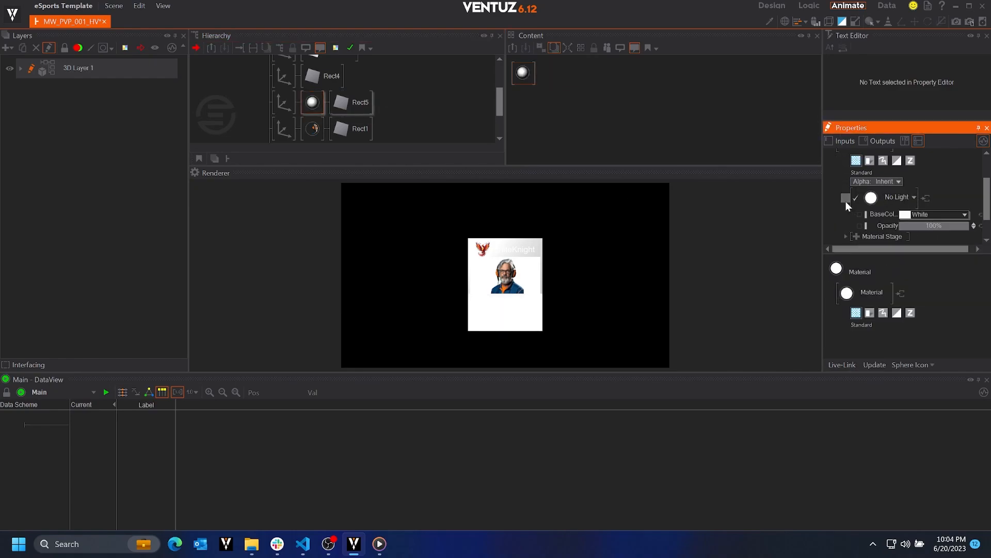
pyautogui.click(924, 214)
pyautogui.write('Black')
pyautogui.press('Return')
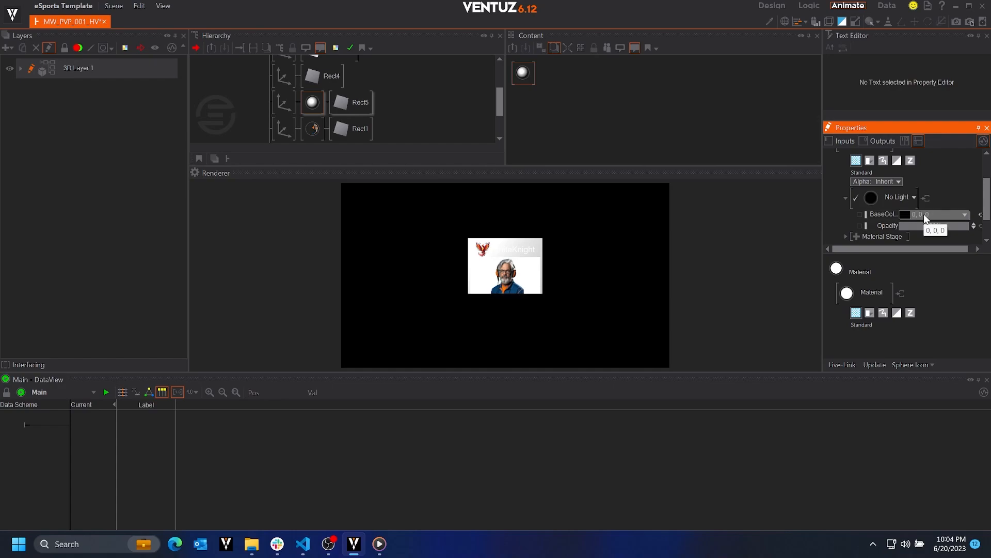
pyautogui.doubleClick(945, 226)
pyautogui.write('25')
pyautogui.press('Return')
# Insert a Color Solid material in front of Rect3 and another in front of Rect4
pyautogui.scroll(5, 392, 97)
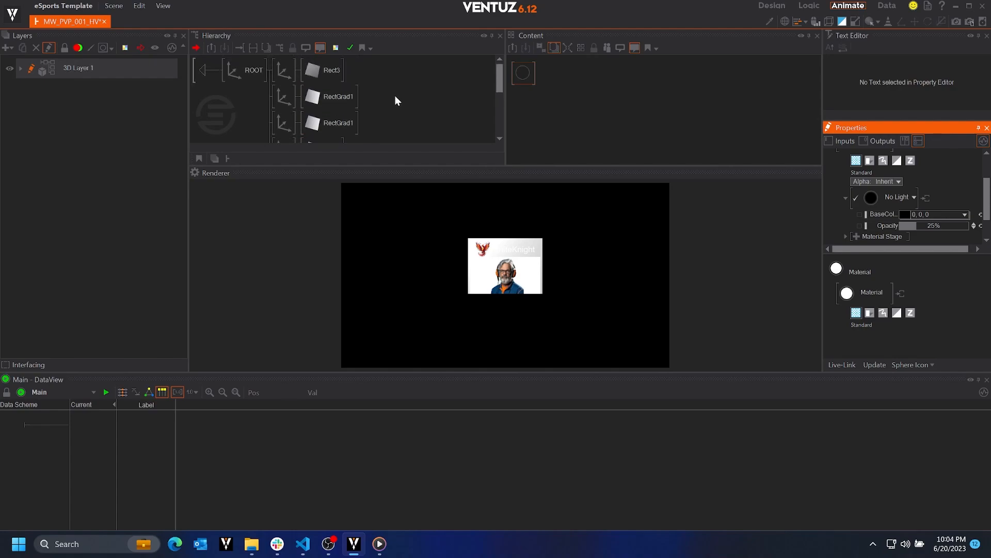
pyautogui.click(395, 95)
pyautogui.write('solid')
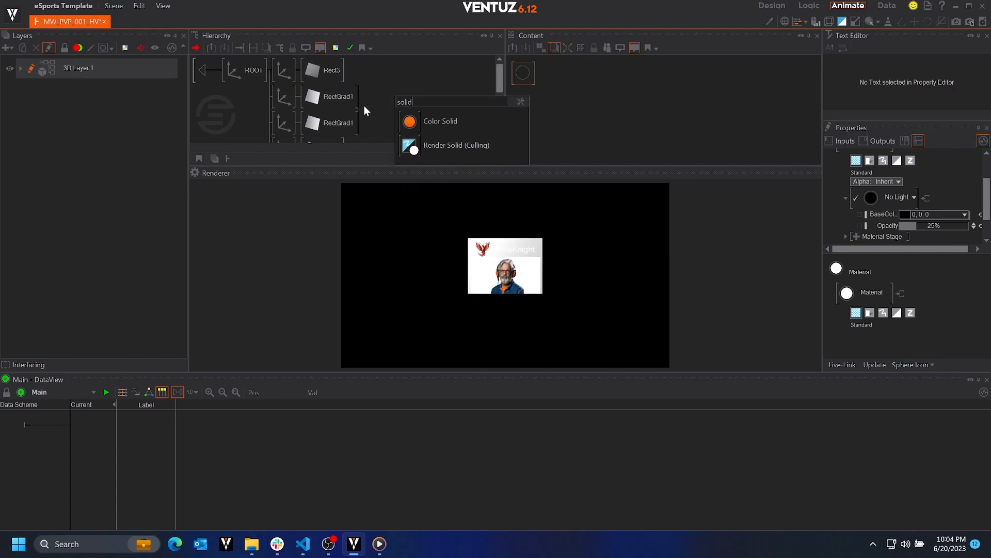
pyautogui.click(417, 122)
pyautogui.click(305, 73)
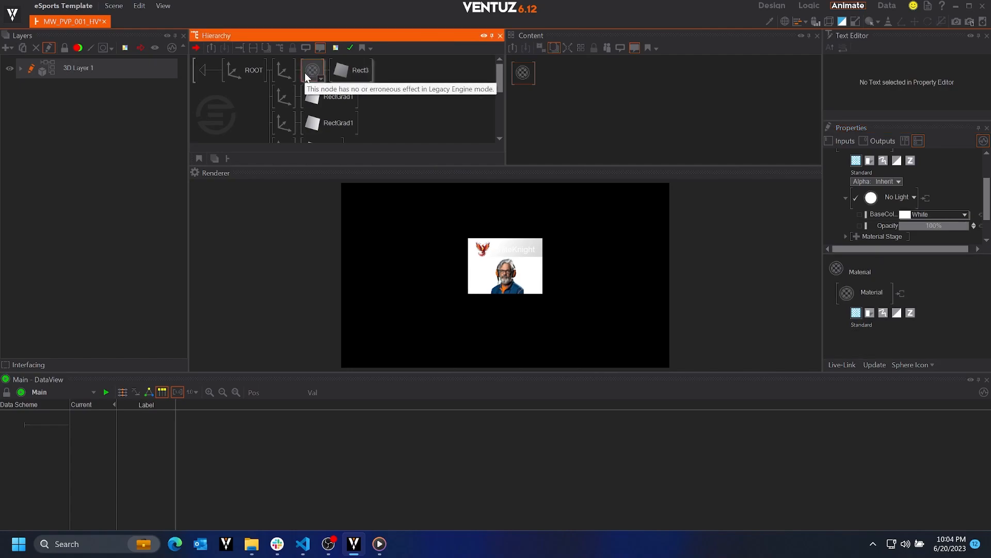
pyautogui.press('space')
pyautogui.click(326, 137)
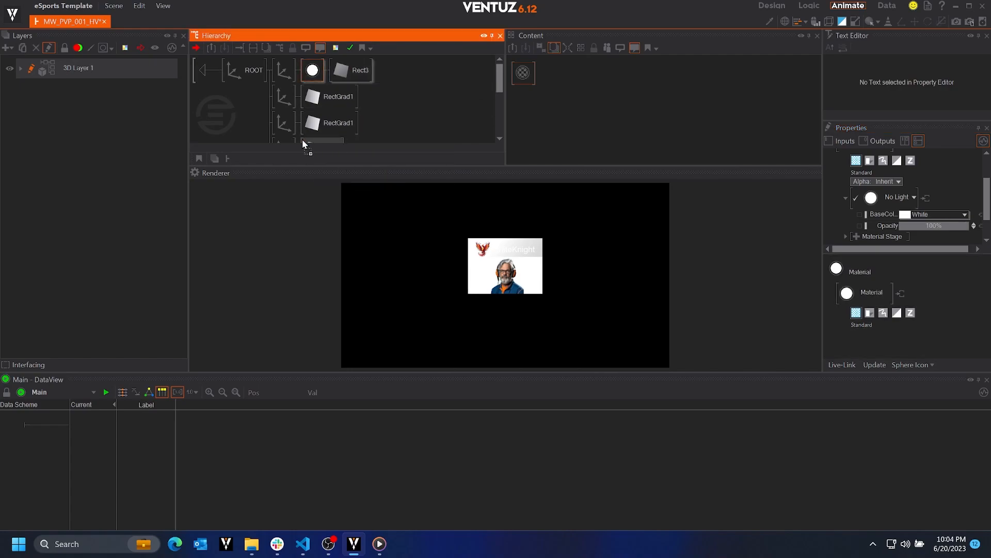
pyautogui.click(302, 138)
pyautogui.scroll(-2, 372, 106)
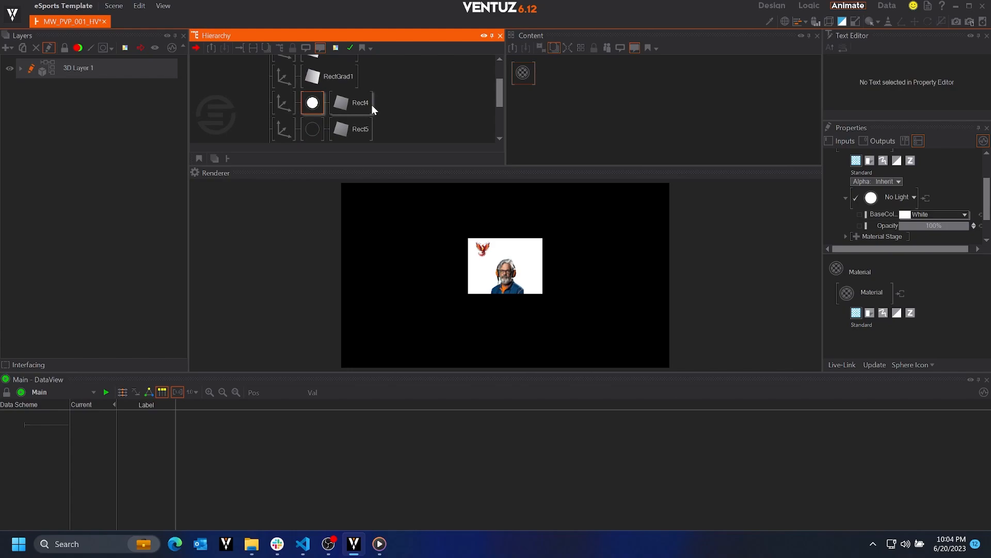
# Set the base color of Rect3's material to 56, 56, 56
pyautogui.write('56, ')
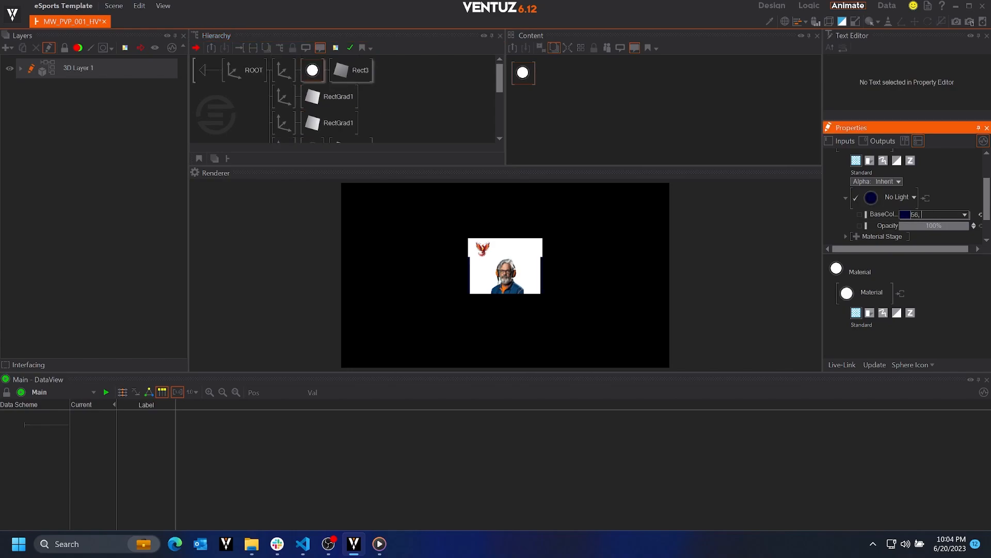
pyautogui.write('56, 56')
pyautogui.press('Return')
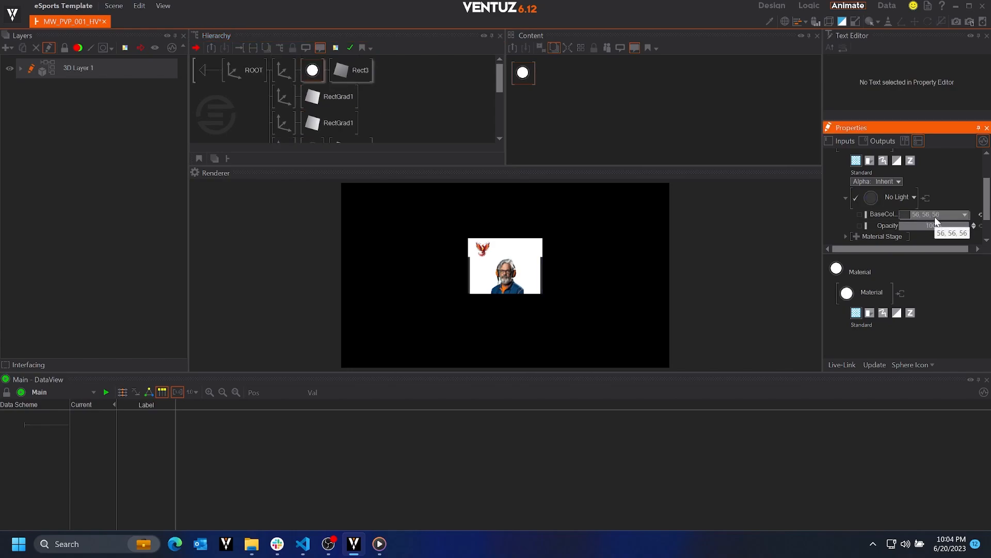
# Set the upper gradient rectangle's Color 1 to 56, 56, 56 and Color 2 to 78, 78, 78
pyautogui.click(313, 92)
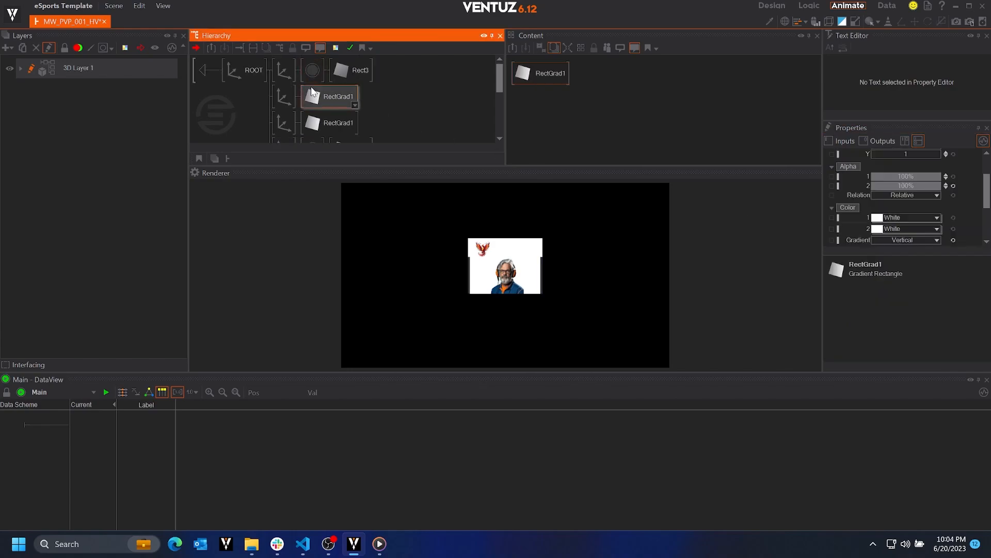
pyautogui.doubleClick(906, 216)
pyautogui.write('56, 56,')
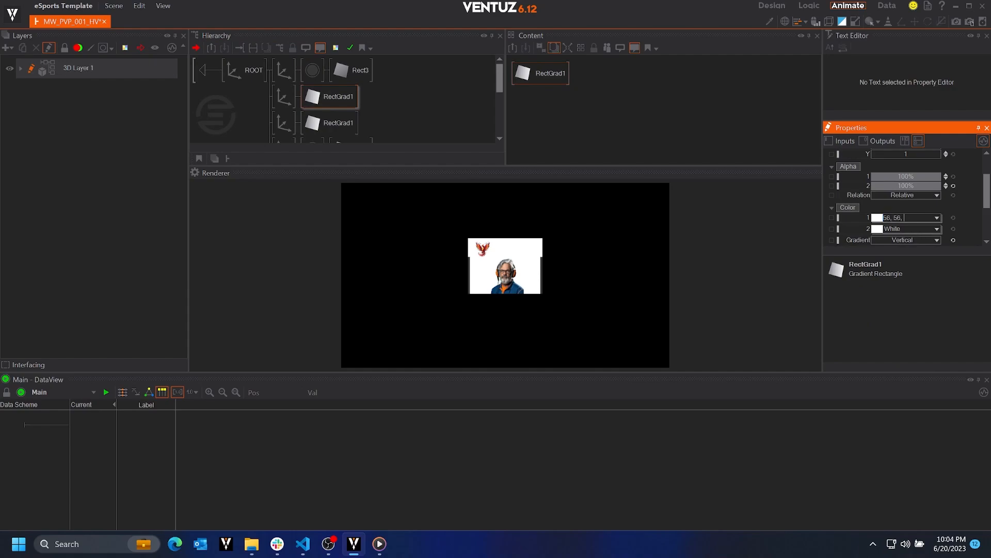
pyautogui.write(' 56')
pyautogui.press('Return')
pyautogui.doubleClick(904, 228)
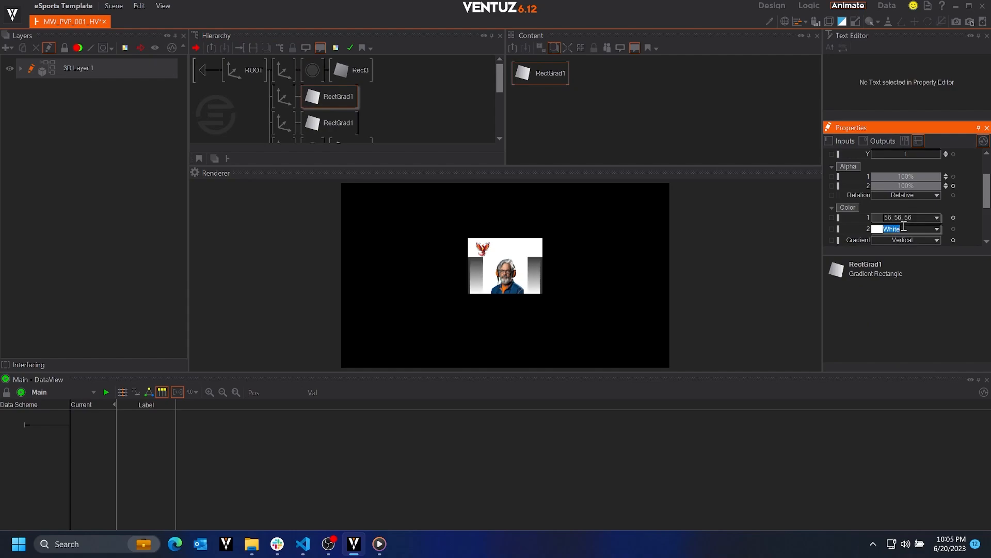
pyautogui.write('78, 78, 78')
pyautogui.press('Return')
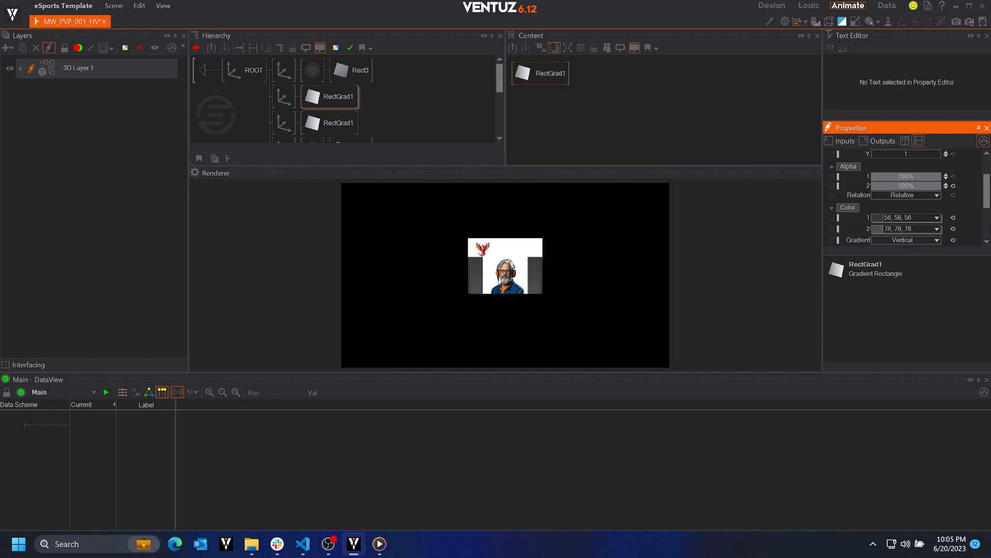
# Set the lower gradient rectangle's Color 1 to 127, 127, 127 and Color 2 to 193, 193, 193
pyautogui.click(343, 121)
pyautogui.doubleClick(888, 218)
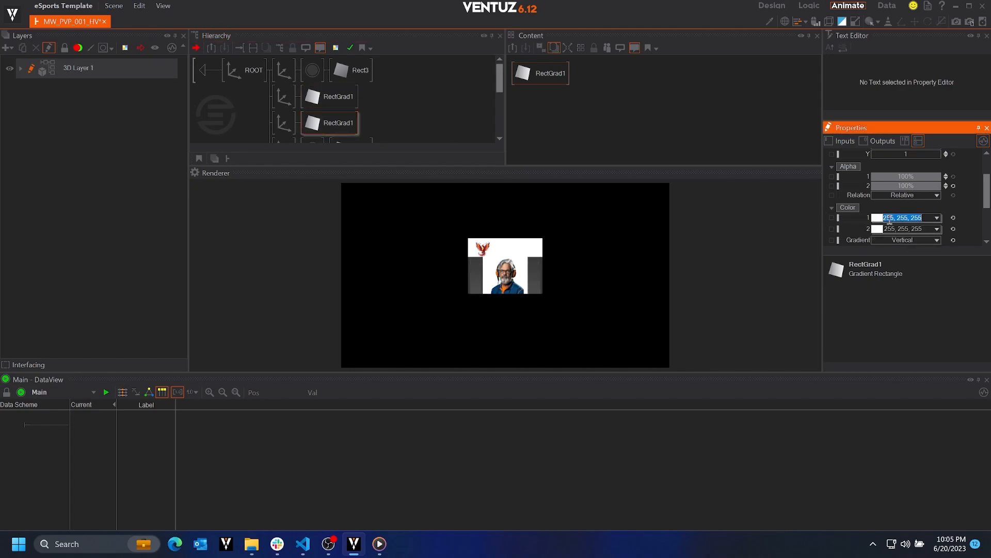
pyautogui.write('127, 127, 127')
pyautogui.press('Tab')
pyautogui.write('193')
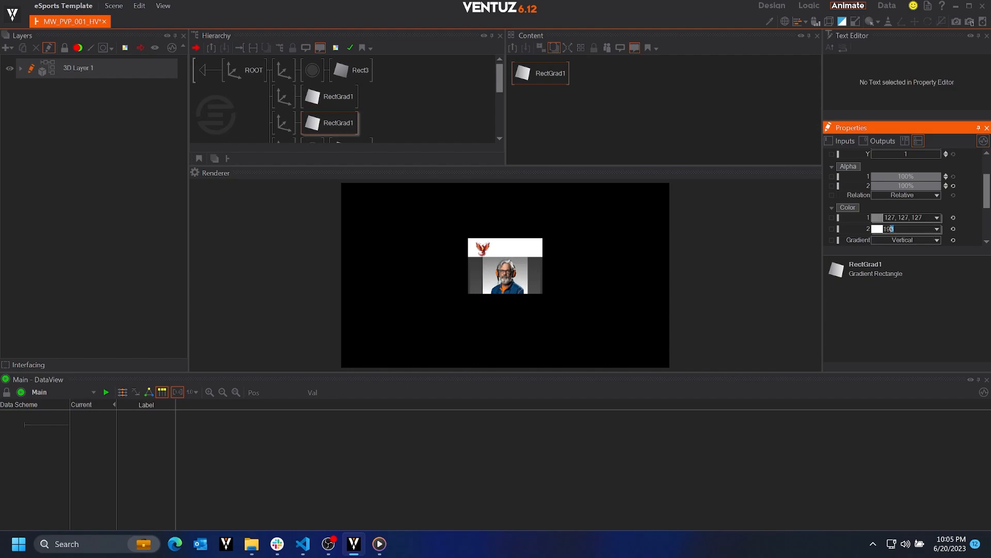
pyautogui.press('Right')
pyautogui.press('Return')
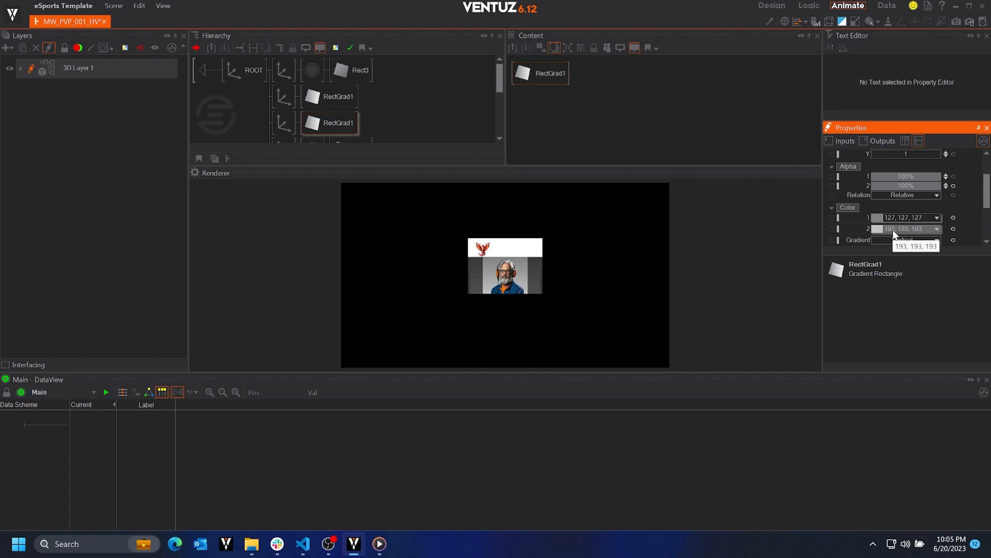
# Set the base color of Rect4's material to 91, 91, 91
pyautogui.scroll(-1, 362, 114)
pyautogui.click(324, 134)
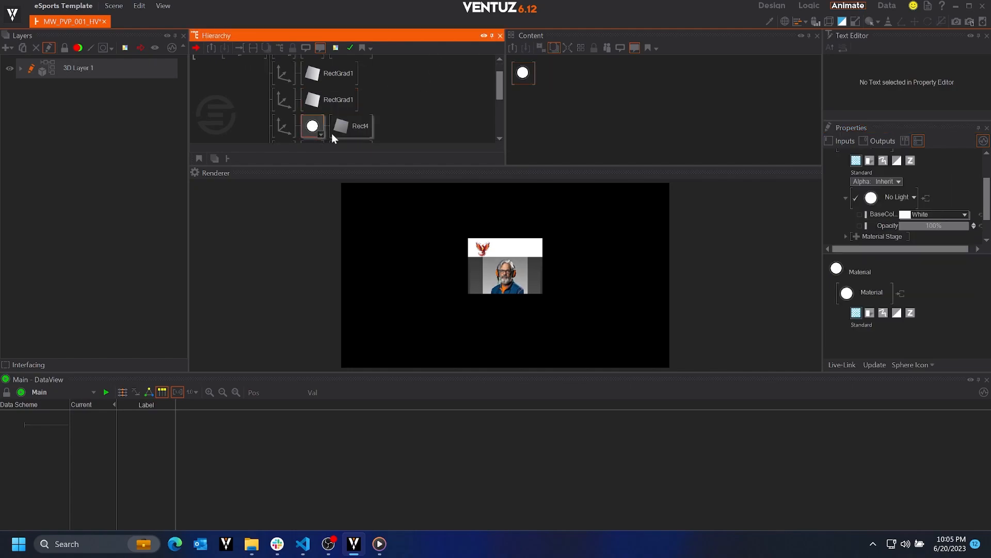
pyautogui.click(946, 215)
pyautogui.write('91, 91, 91')
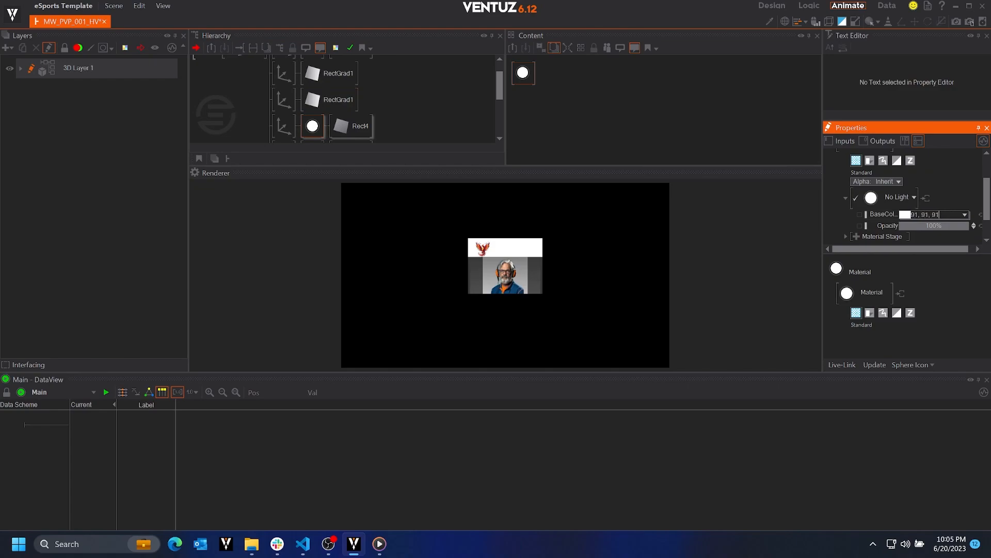
pyautogui.press('Return')
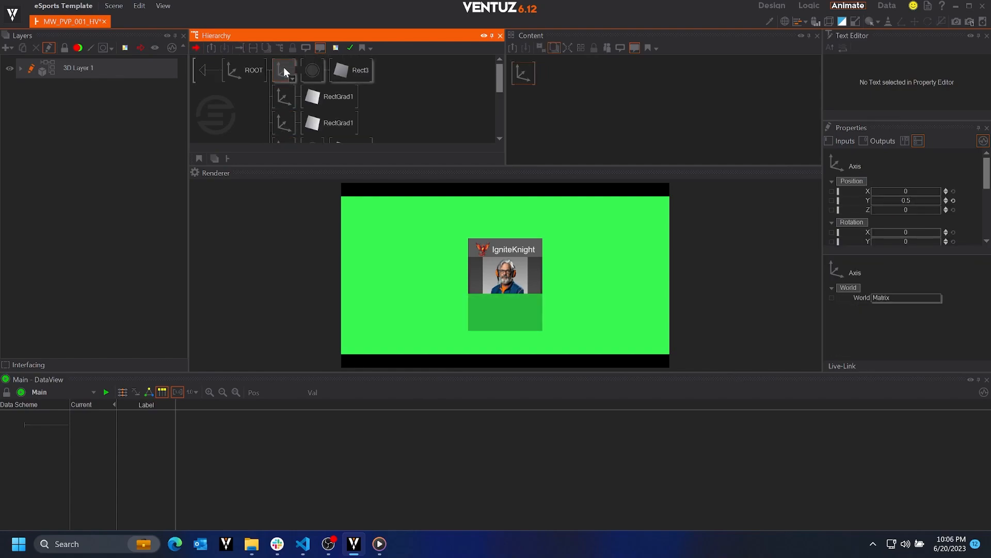
# Rename the rectangle axes from first to last as Background, PhotoBG1, PhotoBGProper, Header and StatsPlate
pyautogui.click(284, 70)
pyautogui.scroll(-2, 288, 98)
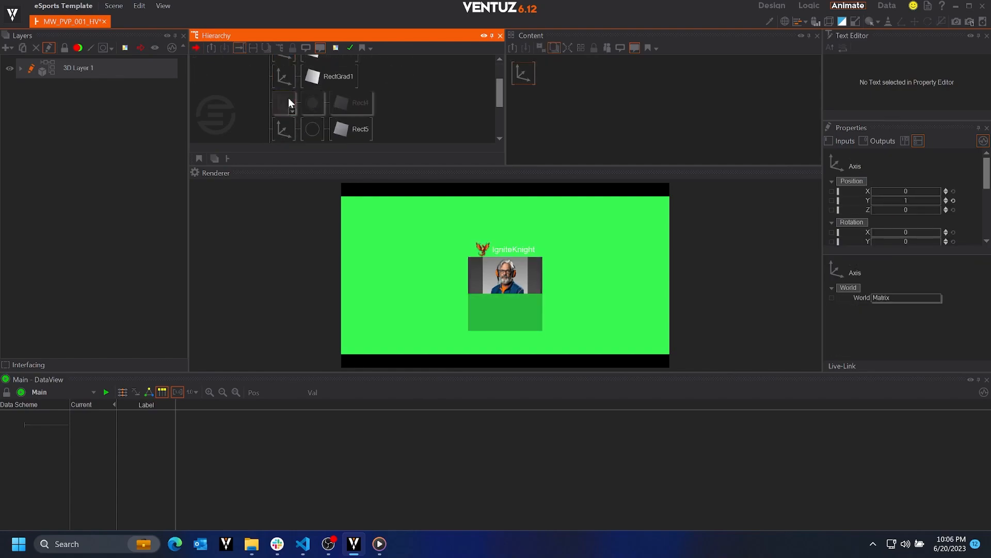
pyautogui.click(288, 123)
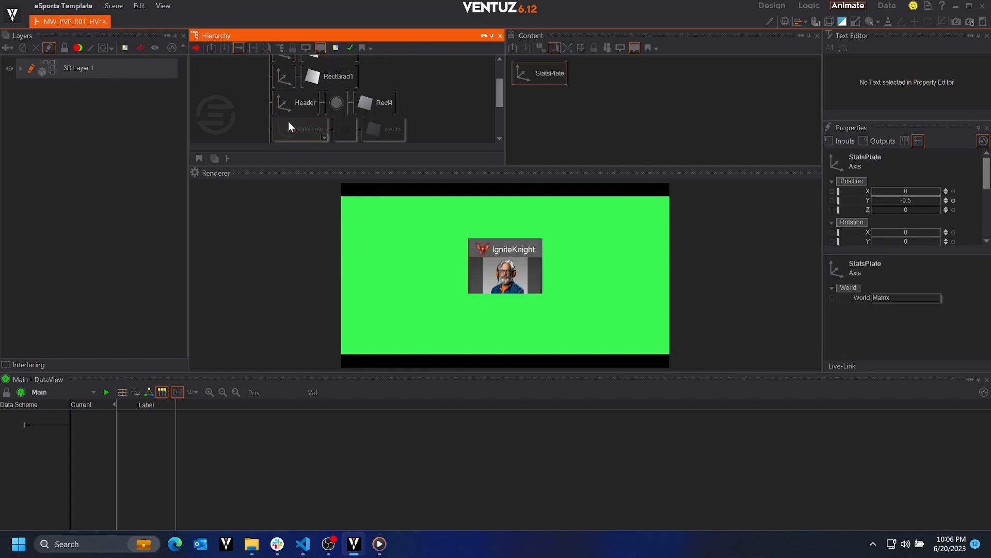
pyautogui.scroll(2, 288, 122)
pyautogui.click(287, 99)
pyautogui.write('PhotoBG1')
pyautogui.press('Return')
pyautogui.press('Down')
pyautogui.press('F2')
pyautogui.write('PhotoBGProper')
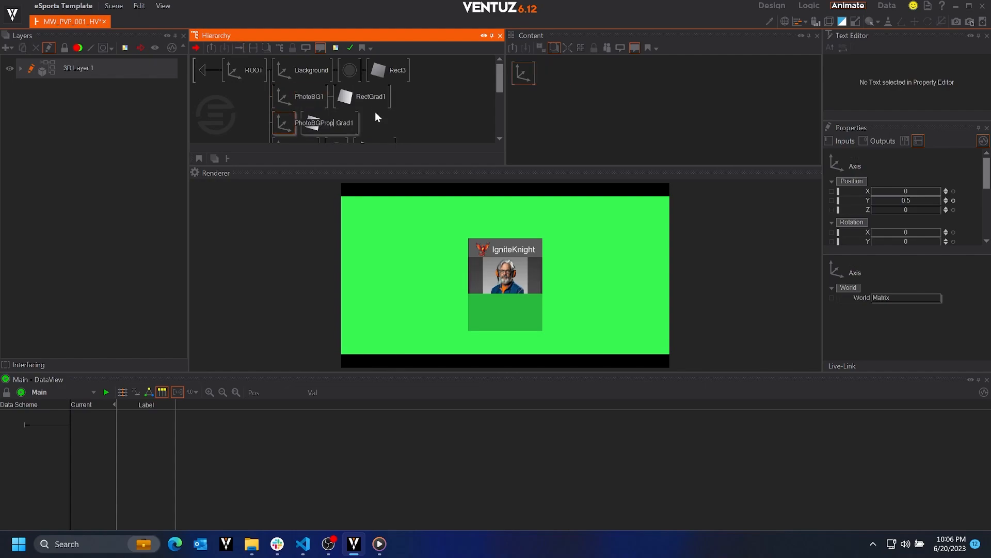
pyautogui.press('Return')
# Gather the named background branches into one group under ROOT and collapse the branches
pyautogui.click(435, 96)
pyautogui.scroll(-1, 436, 95)
pyautogui.scroll(-3, 436, 96)
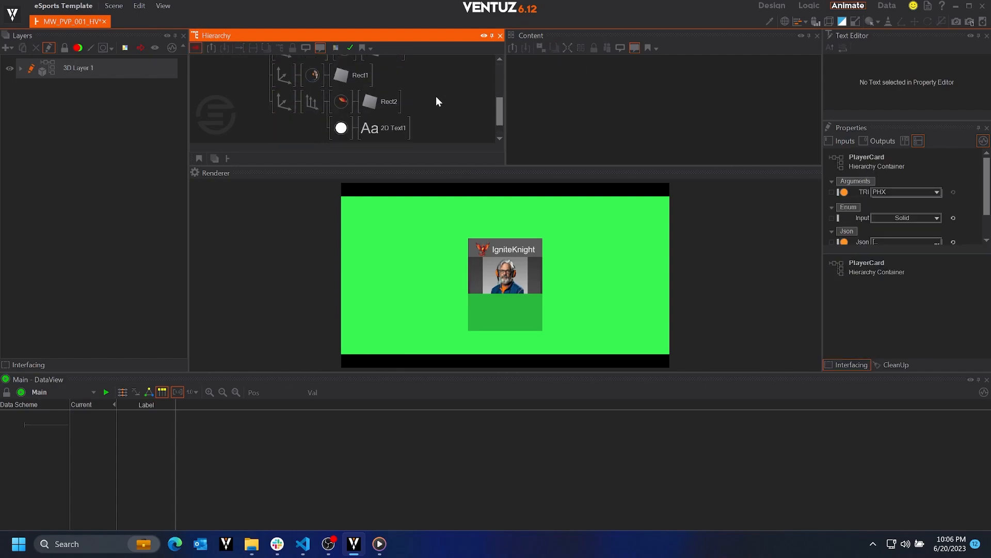
pyautogui.scroll(4, 445, 102)
pyautogui.click(274, 68)
pyautogui.scroll(-4, 276, 71)
pyautogui.click(309, 111)
pyautogui.keyDown('ctrl'); pyautogui.click(310, 131); pyautogui.keyUp('ctrl')
pyautogui.moveTo(310, 131); pyautogui.dragTo(282, 80)
pyautogui.scroll(-1, 280, 95)
pyautogui.click(292, 110)
pyautogui.click(412, 135)
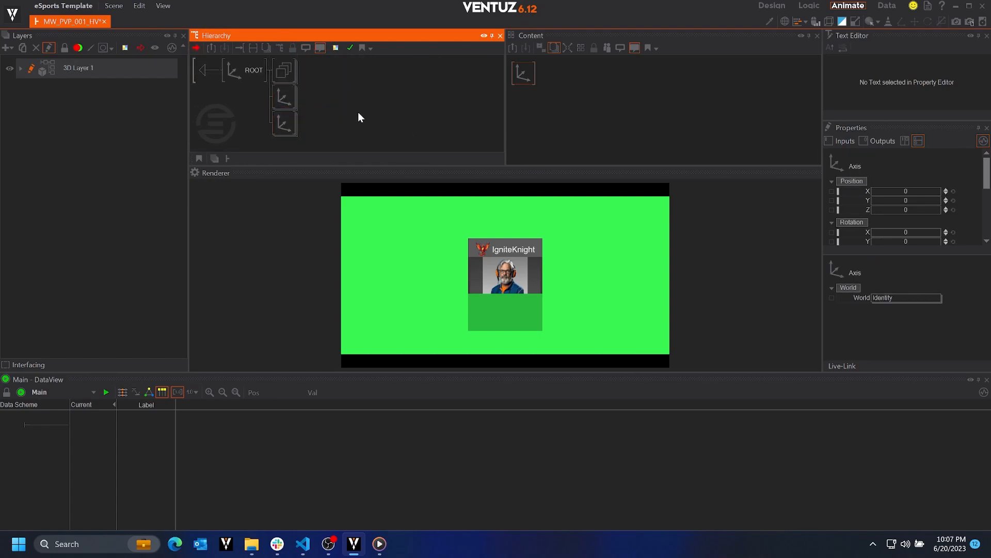
# Add a new Axis under ROOT below the existing branches
pyautogui.press('Tab')
pyautogui.write('axis')
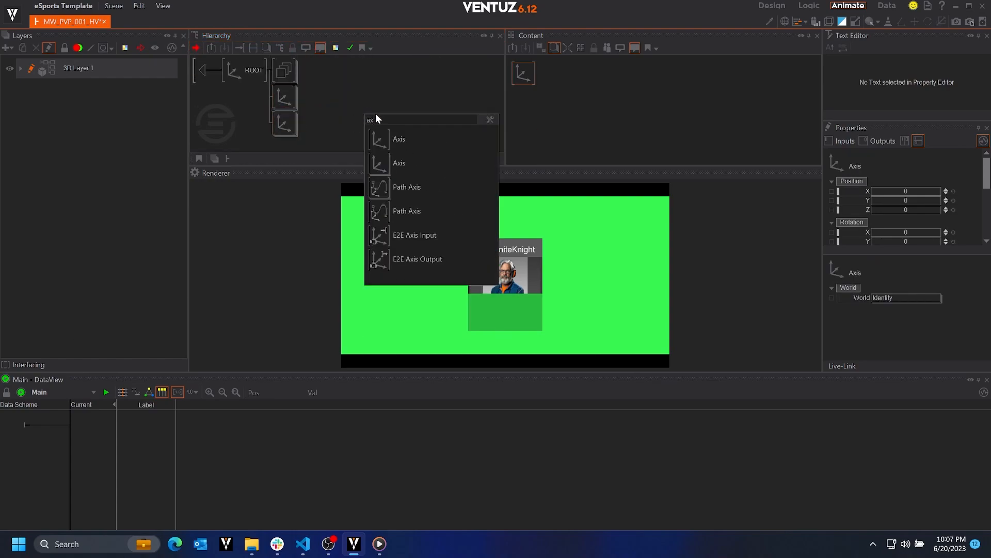
pyautogui.moveTo(401, 135); pyautogui.dragTo(283, 132)
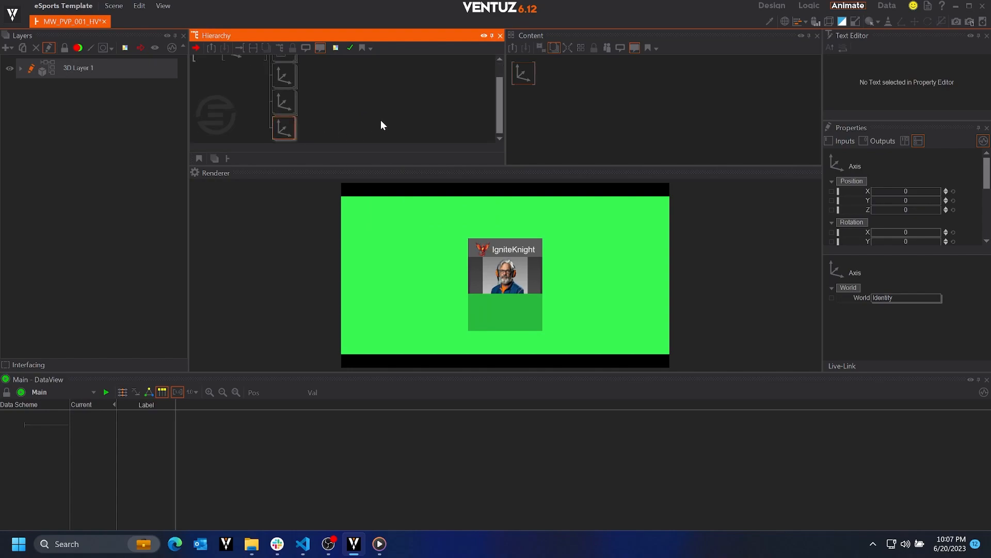
# Add a Color Solid material under the new Axis and an Arrange node after the material
pyautogui.press('Tab')
pyautogui.write('solid')
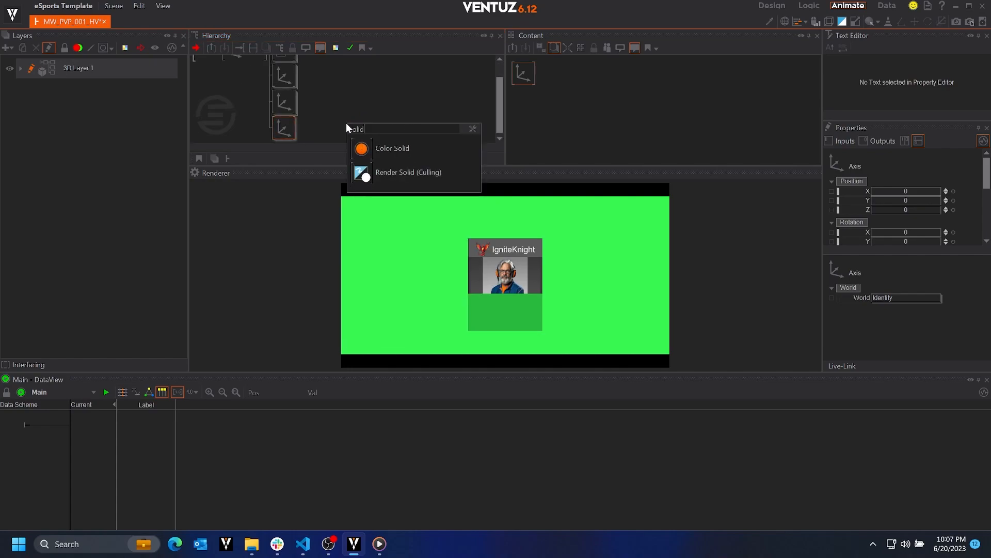
pyautogui.moveTo(406, 147); pyautogui.dragTo(318, 121)
pyautogui.press('Tab')
pyautogui.write('arra')
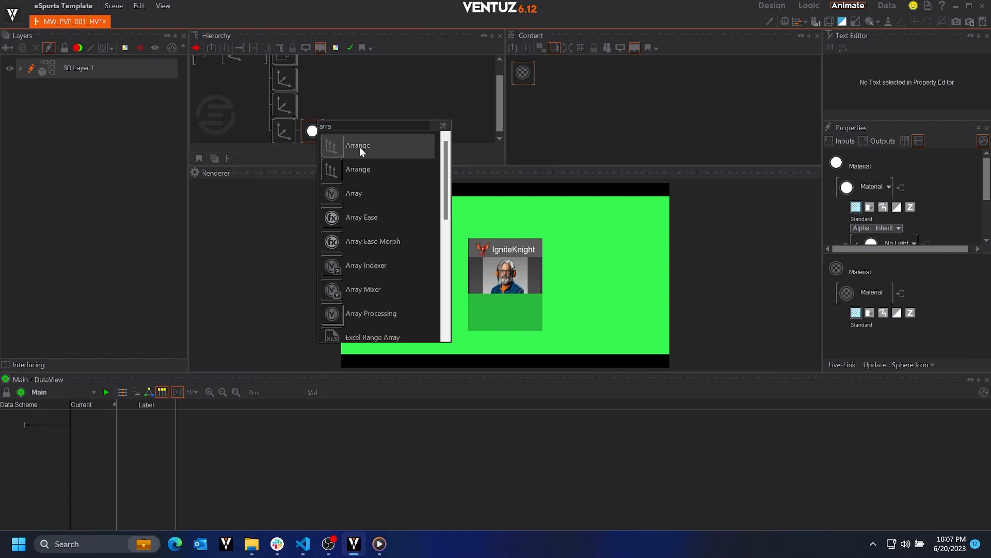
pyautogui.doubleClick(362, 140)
pyautogui.moveTo(228, 132); pyautogui.dragTo(340, 109)
# Set the Arrange node's alignment to X Left and Y TopChain, with a Y chain offset of 0.05
pyautogui.click(924, 192)
pyautogui.click(913, 213)
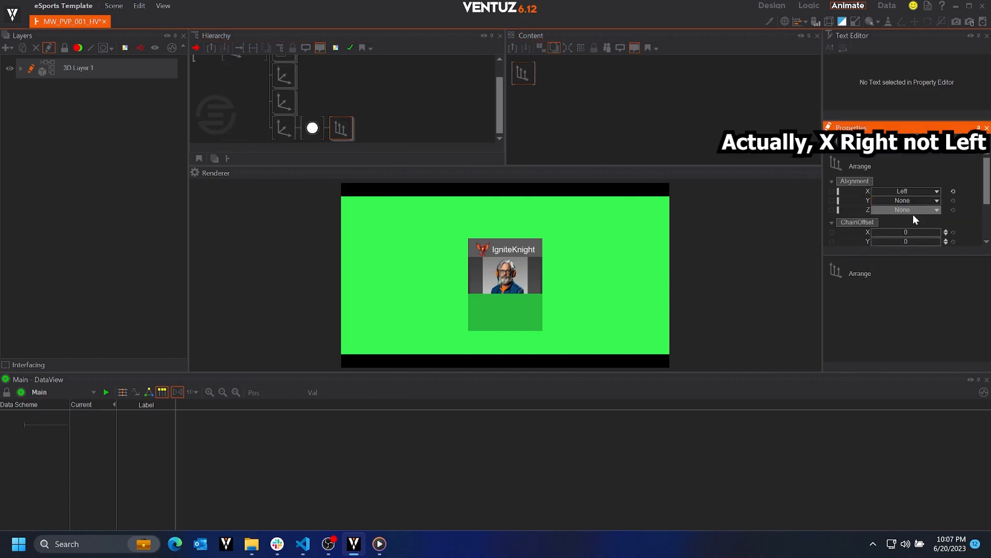
pyautogui.click(912, 200)
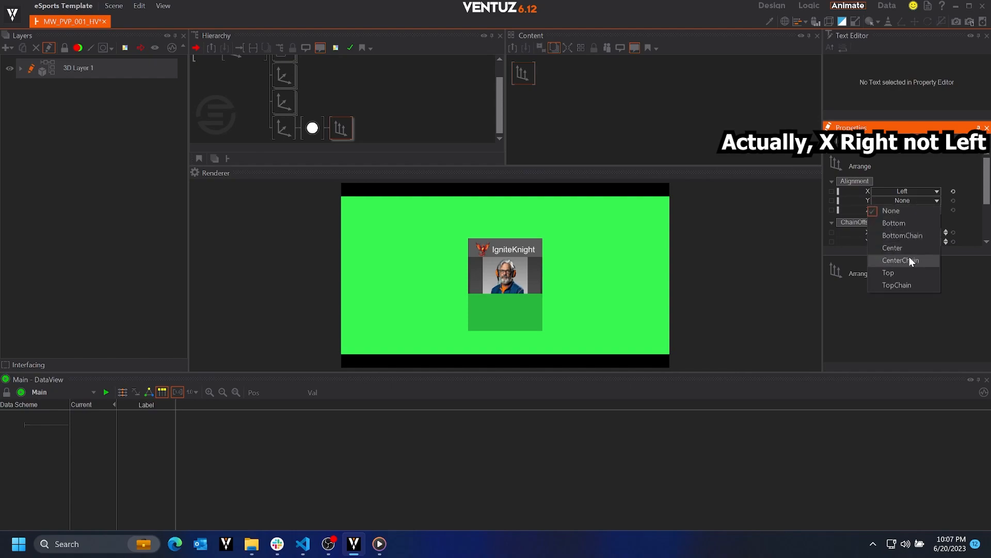
pyautogui.click(899, 286)
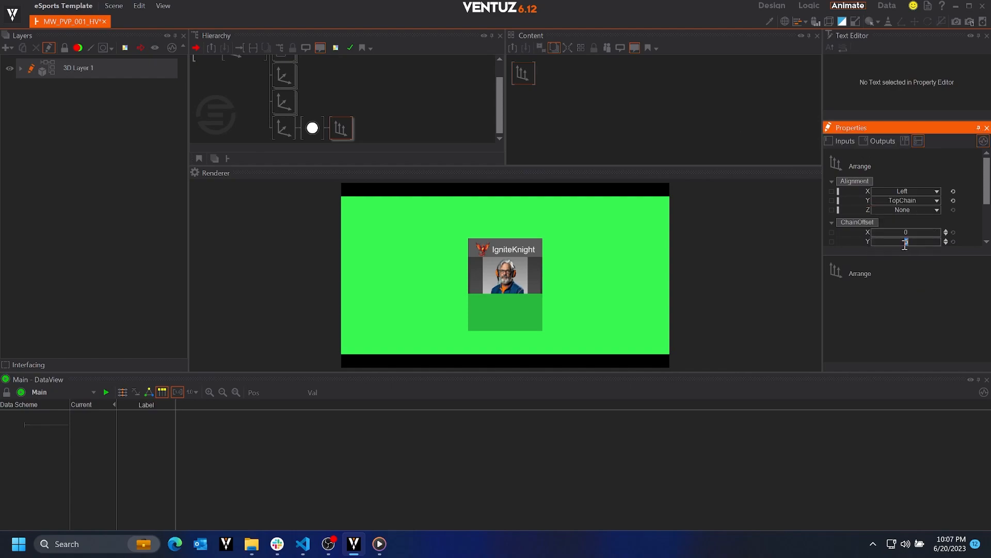
pyautogui.click(905, 242)
# Add a Block Text under the Arrange node and set its text to "Left"
pyautogui.doubleClick(377, 126)
pyautogui.write('text')
pyautogui.click(418, 188)
pyautogui.click(406, 132)
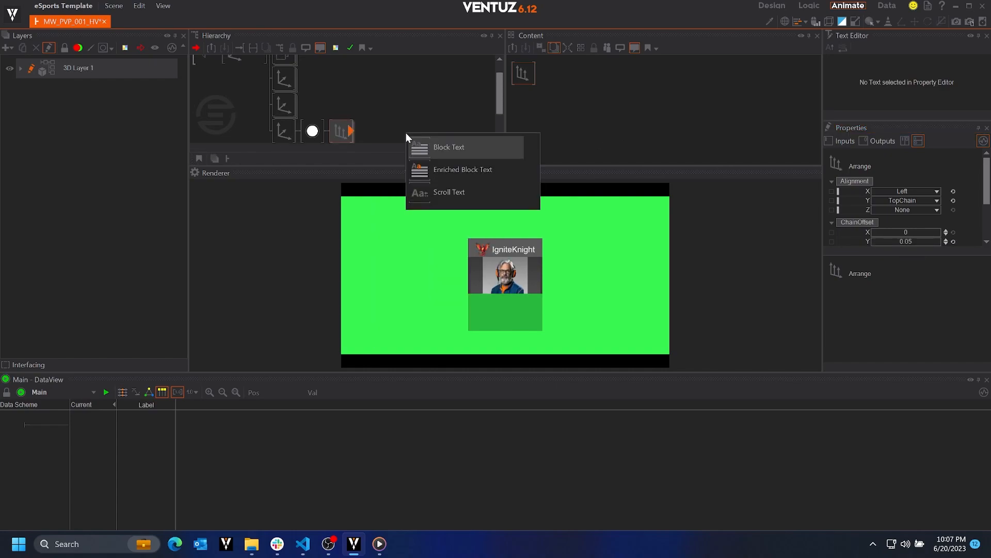
pyautogui.click(443, 148)
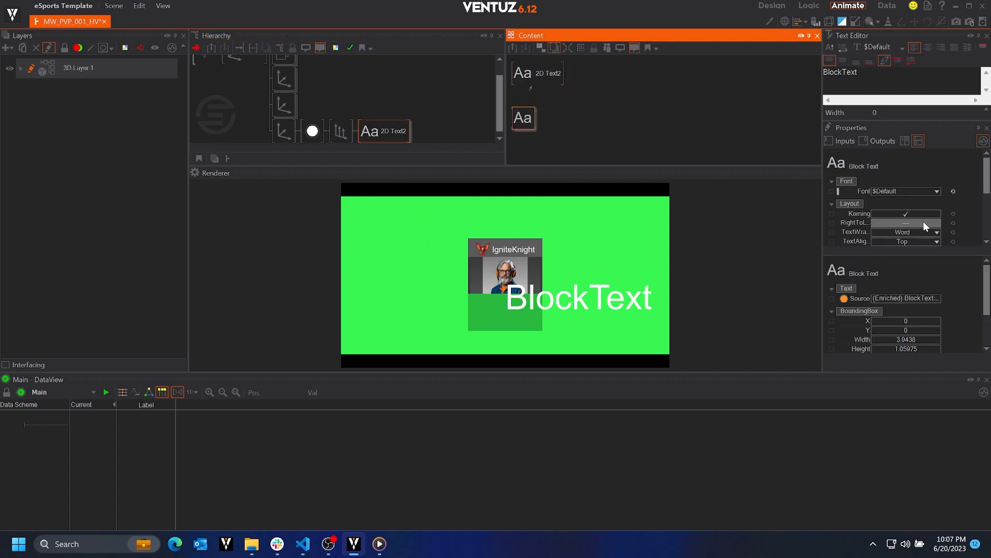
pyautogui.scroll(-1, 927, 221)
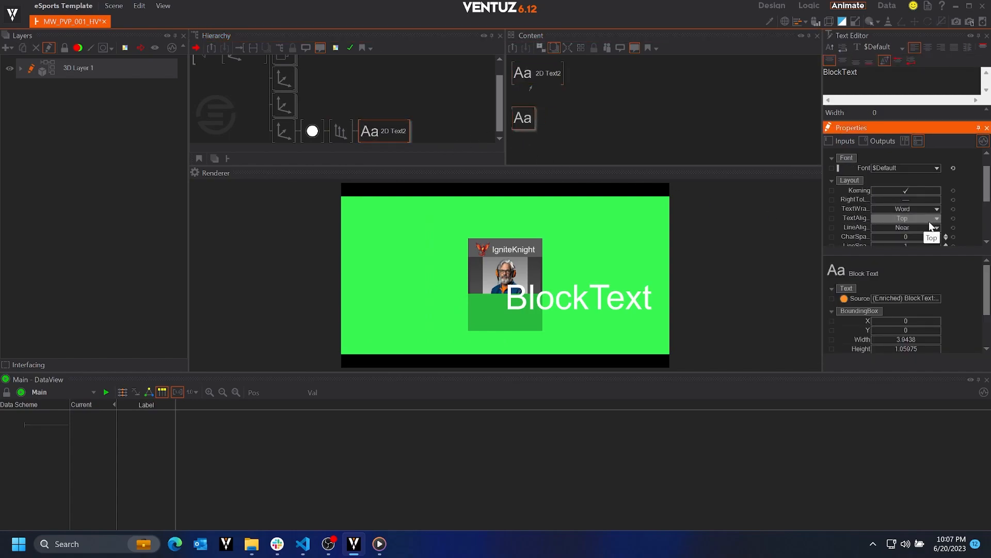
pyautogui.scroll(-4, 922, 228)
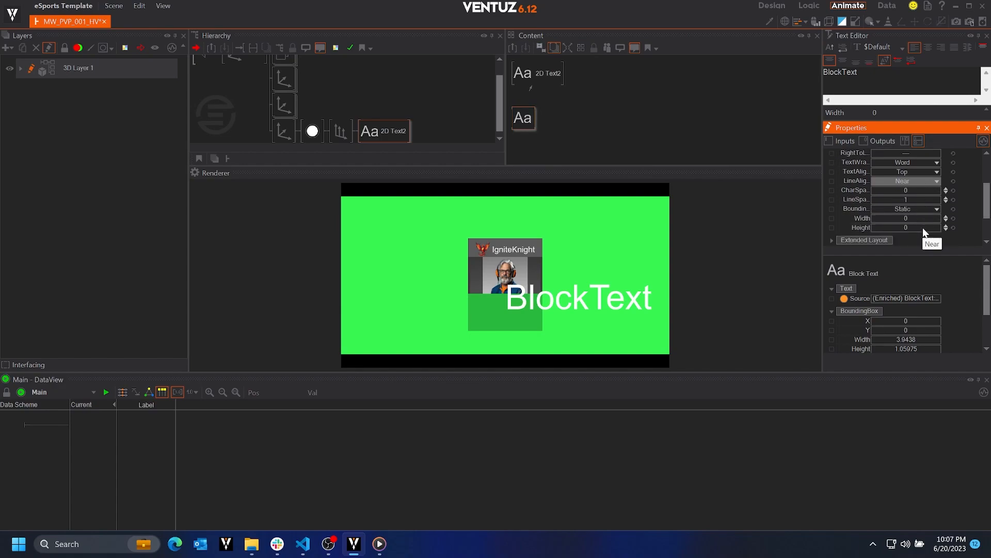
pyautogui.click(910, 230)
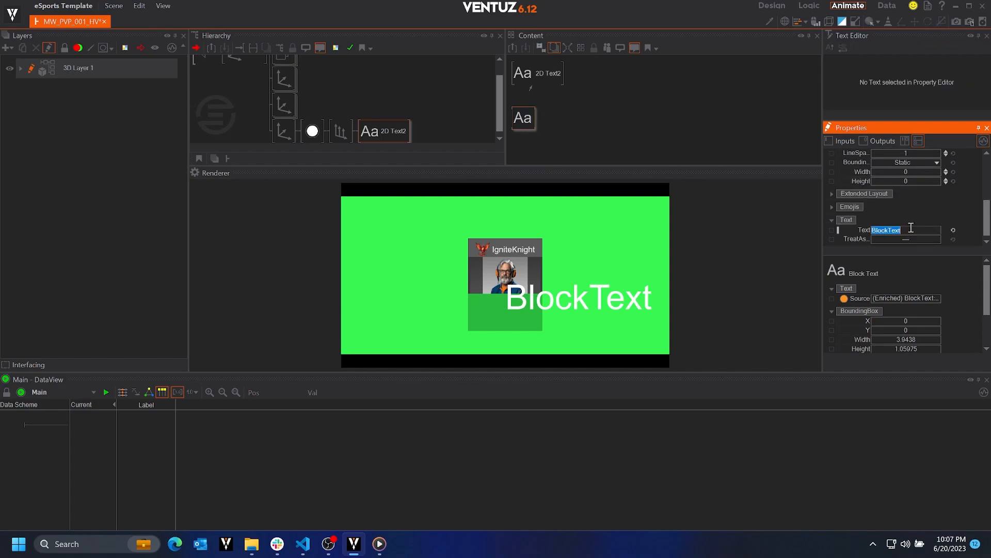
pyautogui.write('Left')
pyautogui.press('Return')
# Set the block text's text alignment to Center and its line alignment to Near
pyautogui.scroll(3, 916, 227)
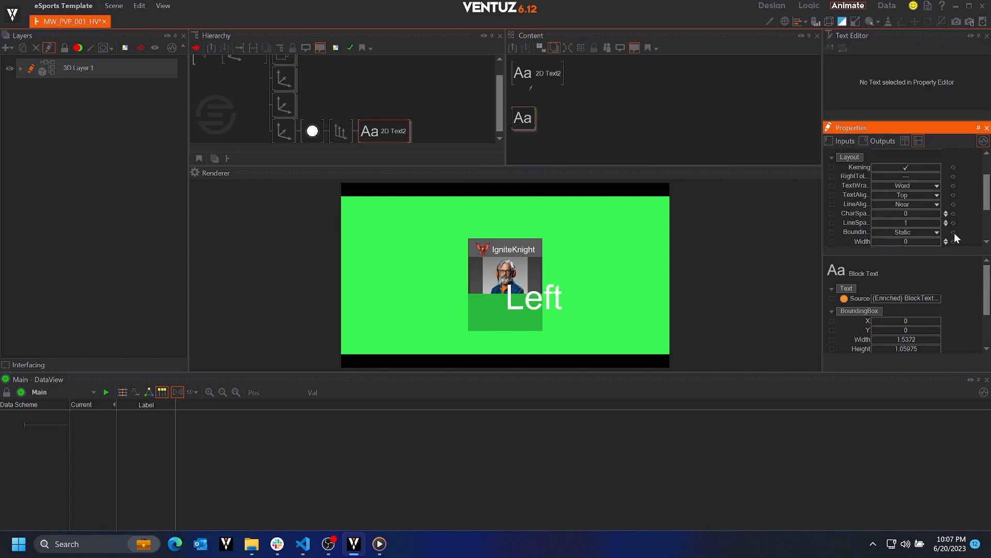
pyautogui.click(918, 205)
pyautogui.click(916, 225)
pyautogui.click(918, 195)
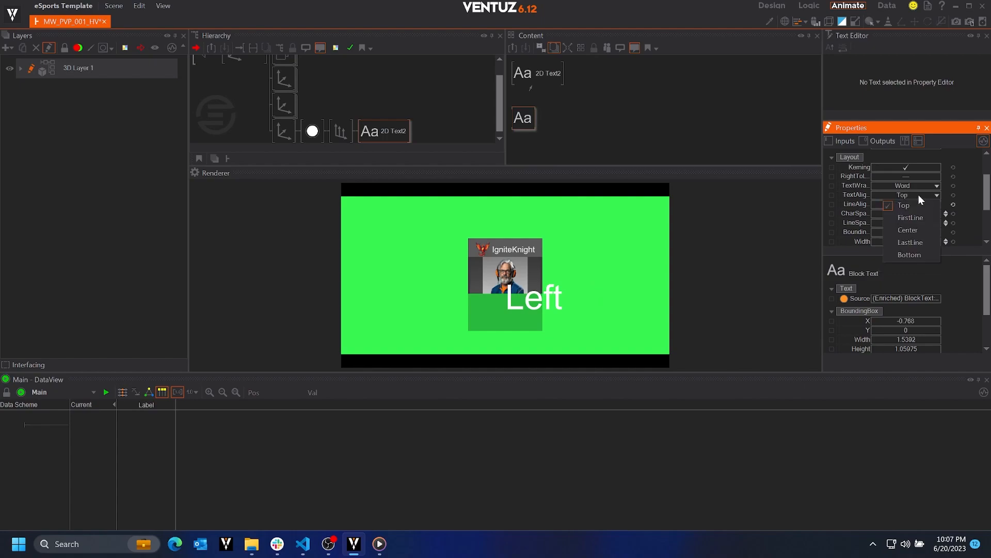
pyautogui.click(910, 230)
pyautogui.click(917, 204)
pyautogui.click(915, 218)
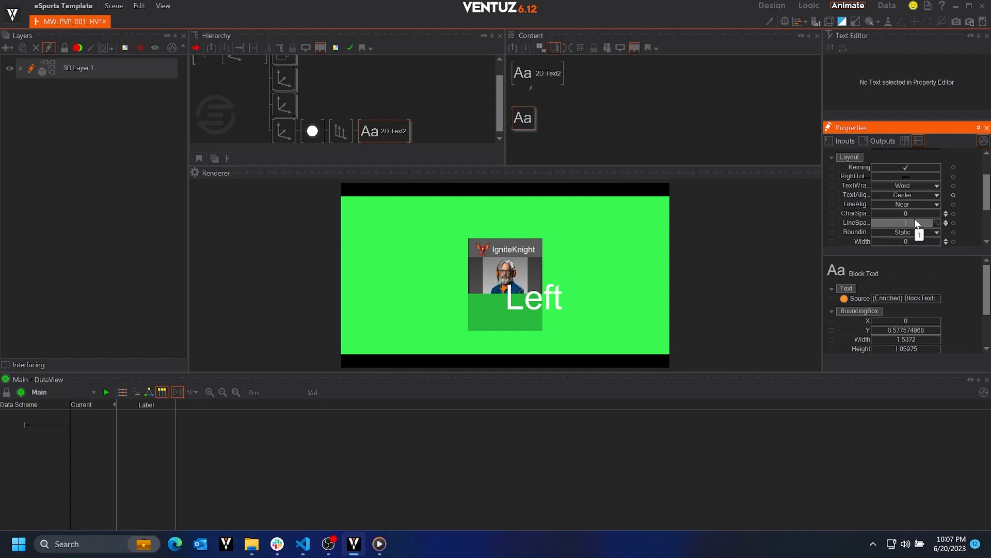
# Insert a ShrinkToFit Effect between the block text and the 2D text node, and change the effect's height
pyautogui.write('sh')
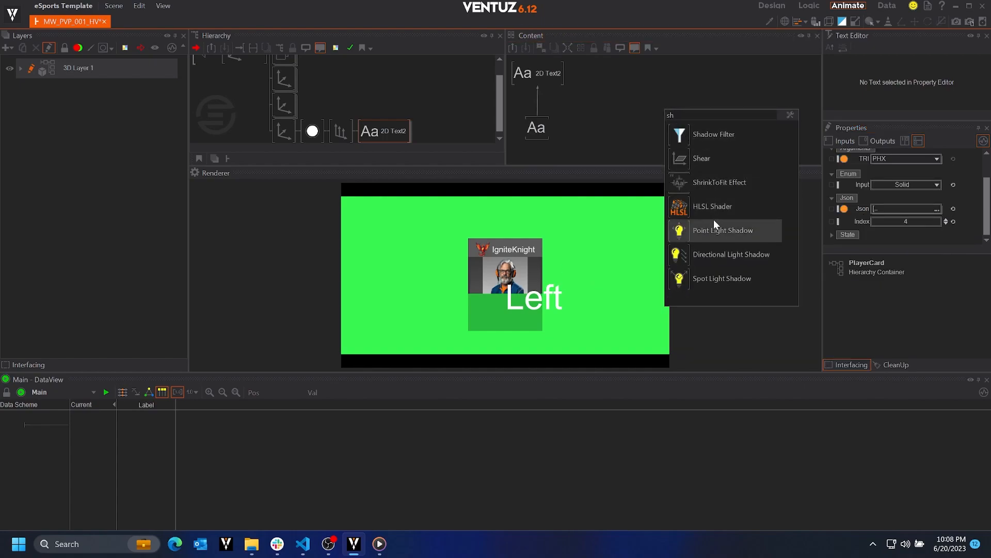
pyautogui.click(702, 182)
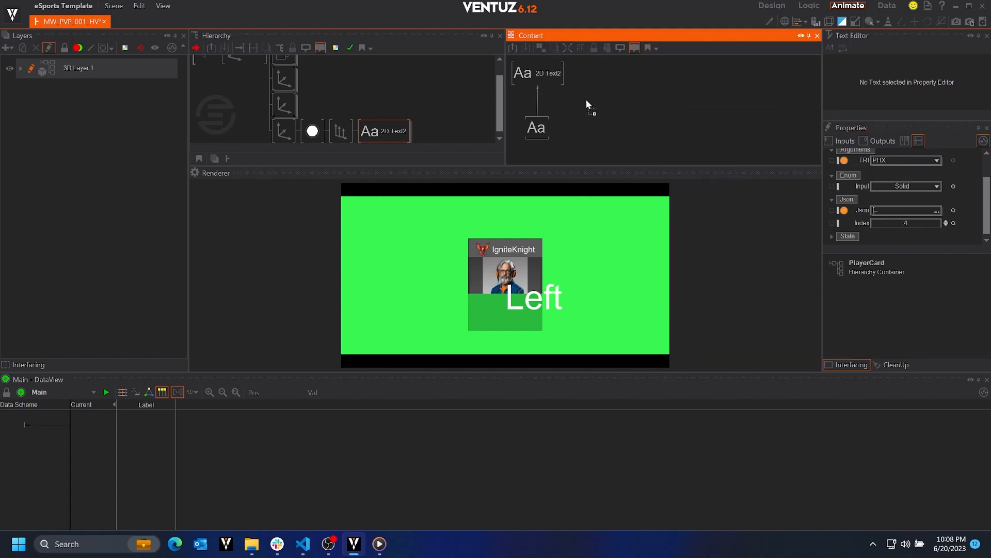
pyautogui.click(537, 99)
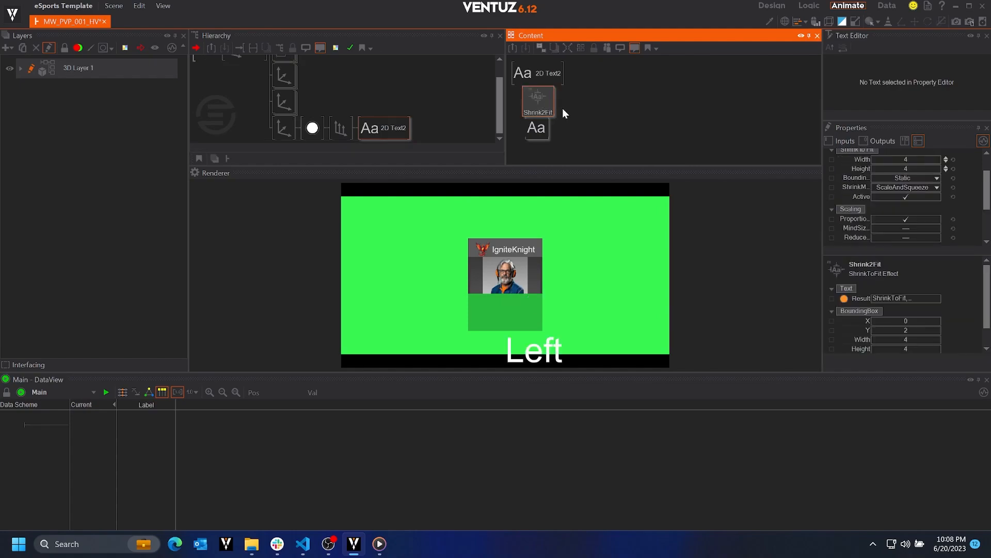
pyautogui.click(884, 169)
# Rename the Arrange node as Labels
pyautogui.click(332, 133)
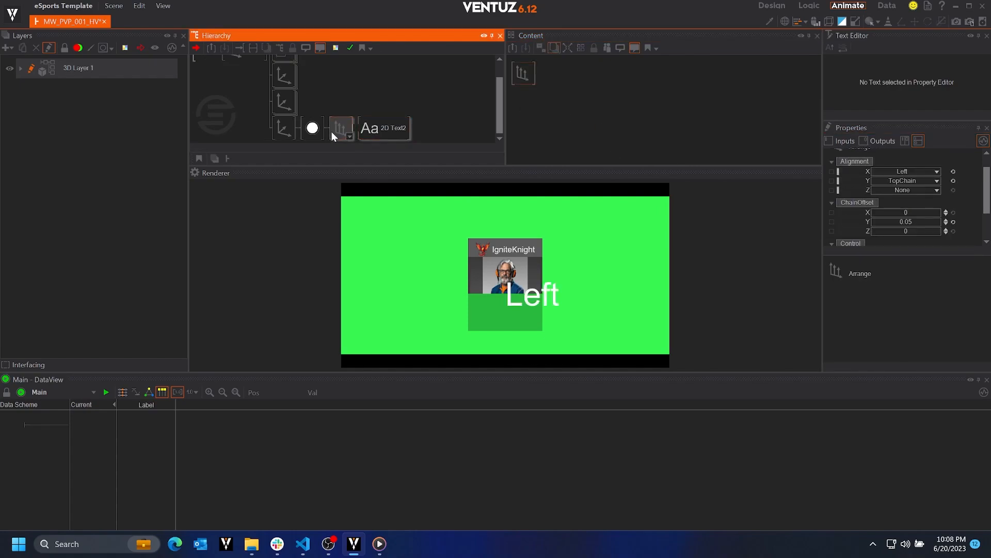
pyautogui.press('F2')
pyautogui.write('Labels')
pyautogui.press('Return')
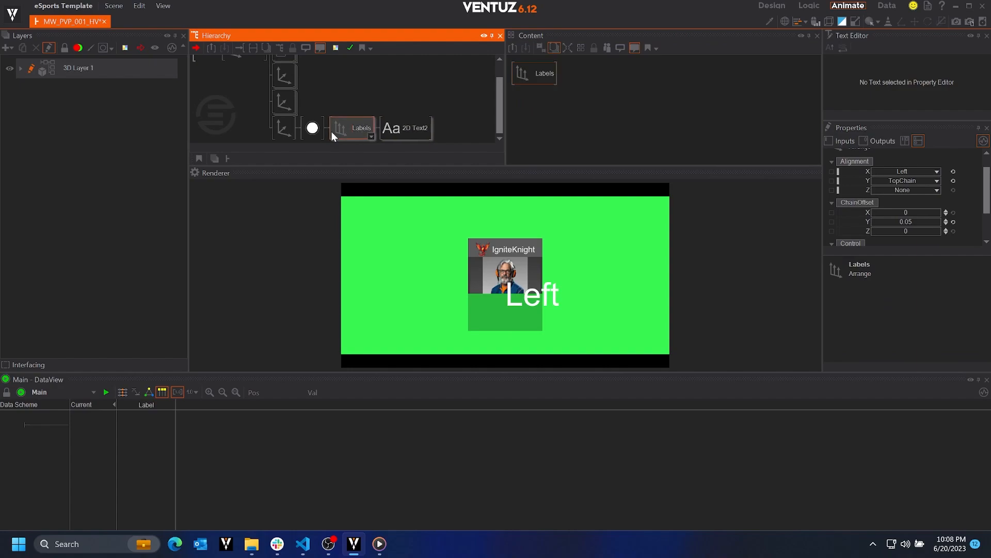
# Duplicate the Labels branch under the same material and set the copy's X alignment to Right
pyautogui.keyDown('ctrl'); pyautogui.moveTo(347, 126); pyautogui.dragTo(348, 134); pyautogui.keyUp('ctrl')
pyautogui.click(348, 135)
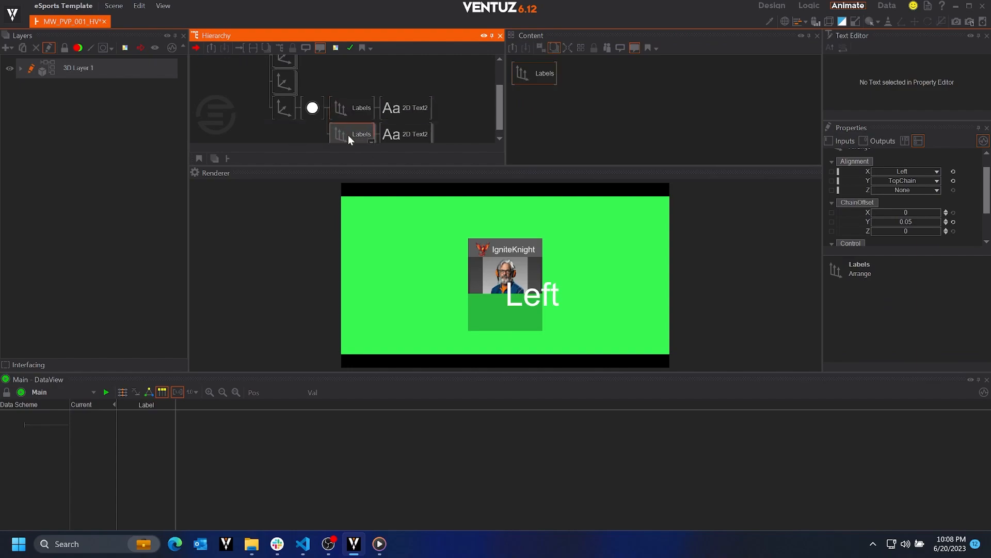
pyautogui.click(890, 173)
pyautogui.click(892, 245)
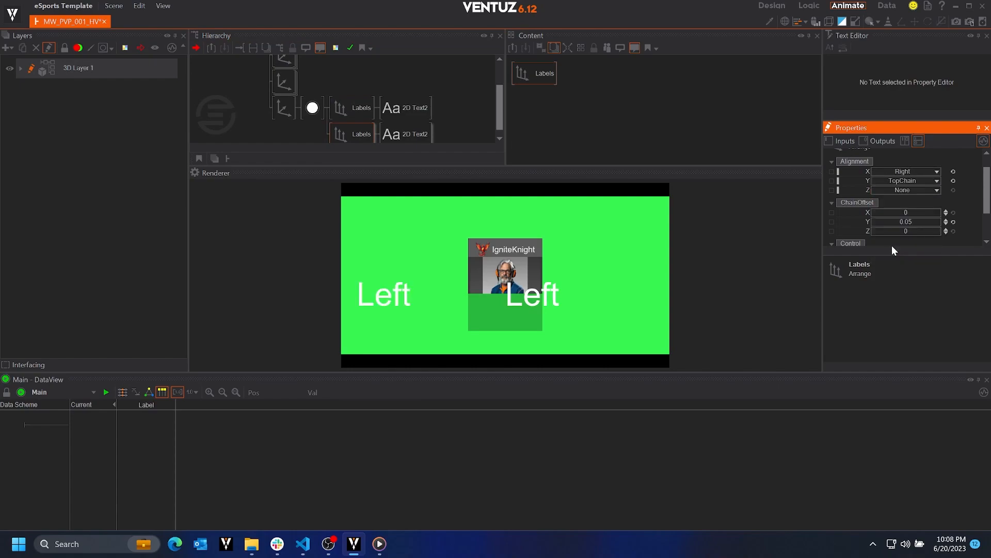
# Change the duplicated branch's block text to "Right" and rename its Arrange node as Stats
pyautogui.click(412, 132)
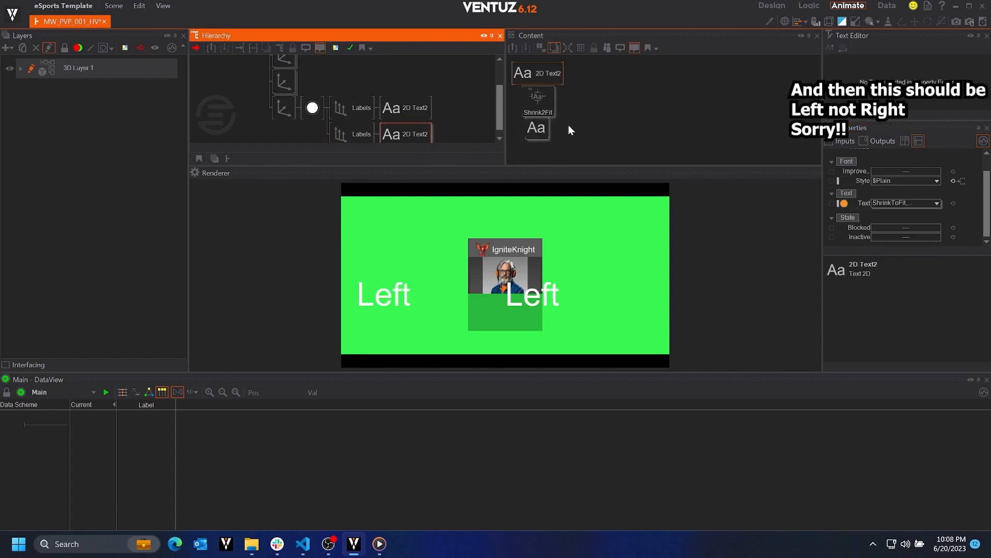
pyautogui.click(537, 128)
pyautogui.doubleClick(830, 71)
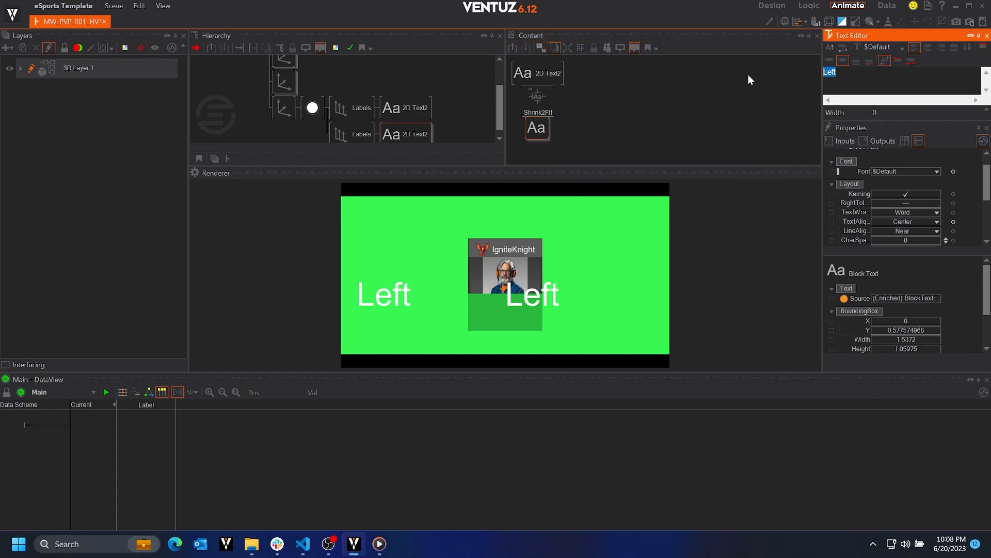
pyautogui.write('Right')
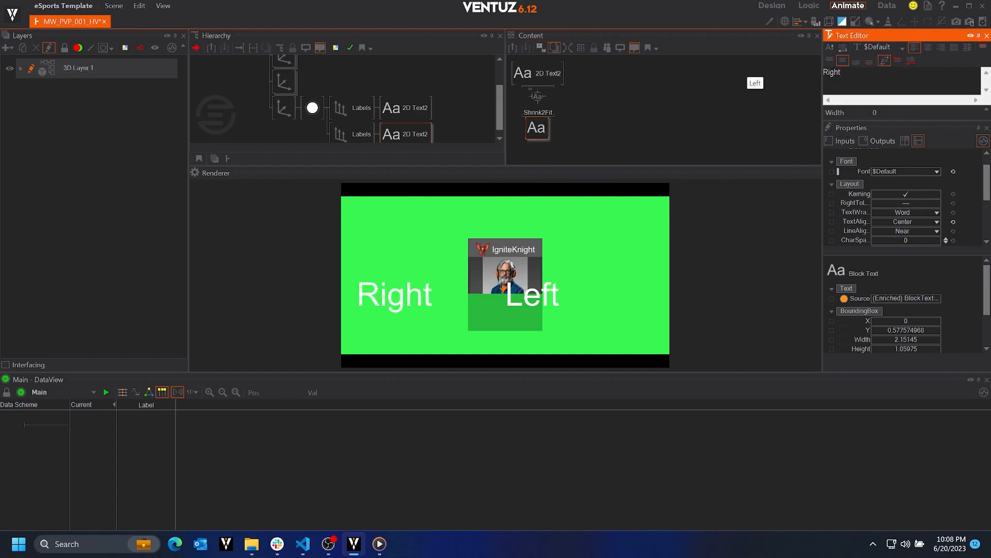
pyautogui.click(348, 130)
pyautogui.press('F2')
pyautogui.write('St')
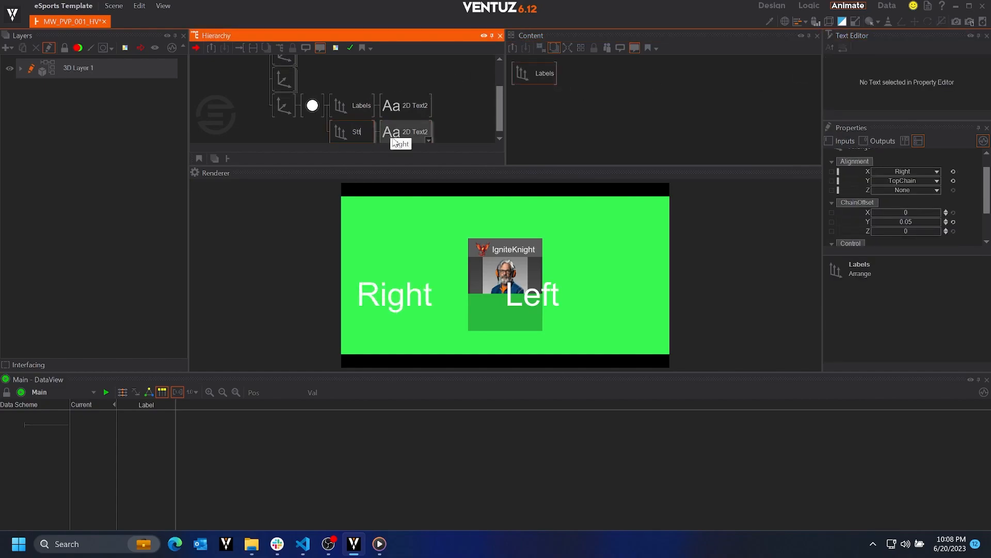
pyautogui.write('ats')
pyautogui.press('Return')
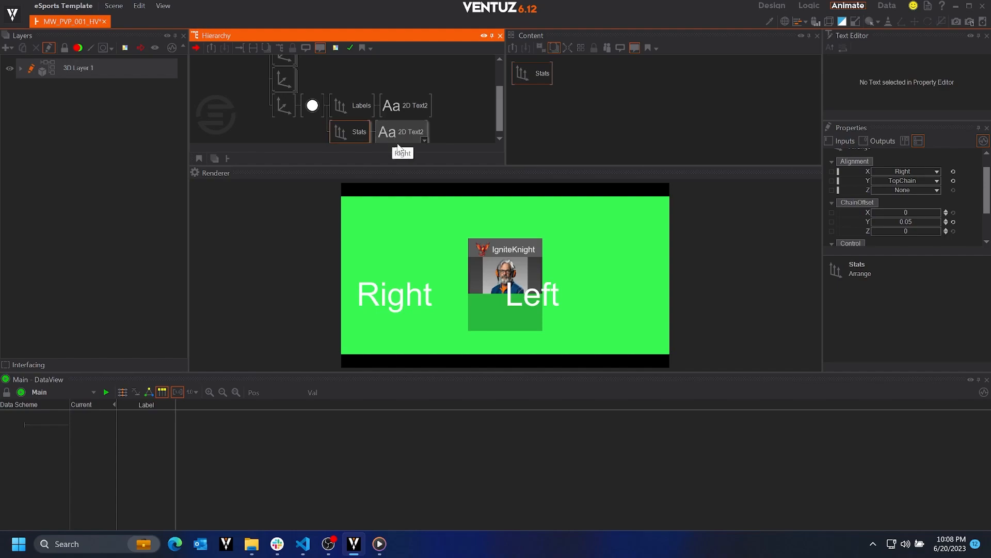
# Set the X alignment of Stats to Left and that of Labels to Right
pyautogui.click(915, 172)
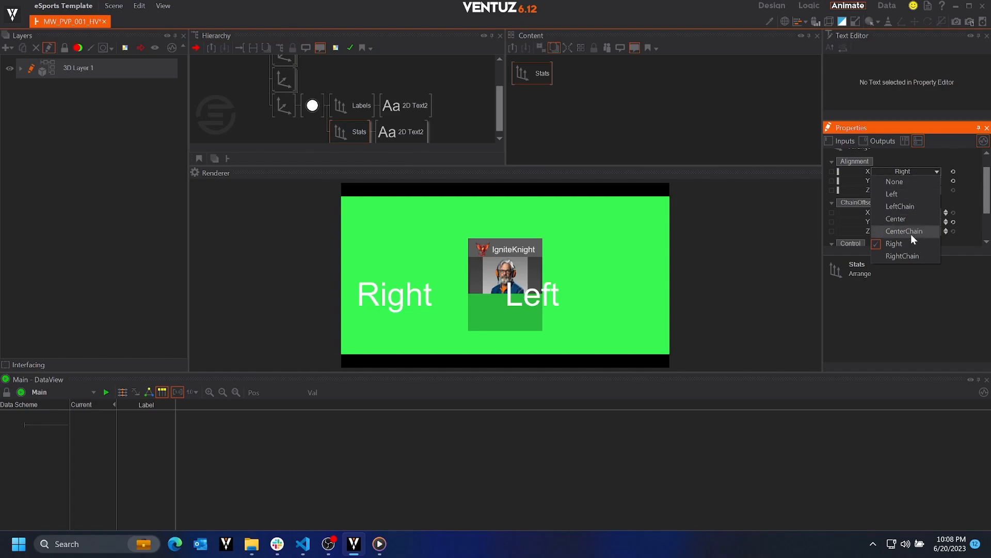
pyautogui.click(909, 198)
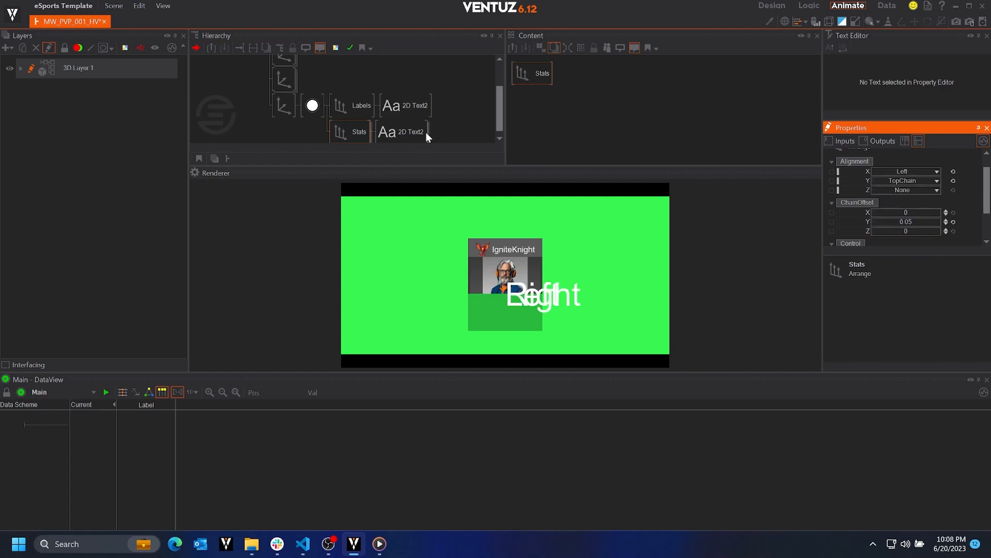
pyautogui.click(357, 105)
pyautogui.click(917, 172)
pyautogui.click(912, 240)
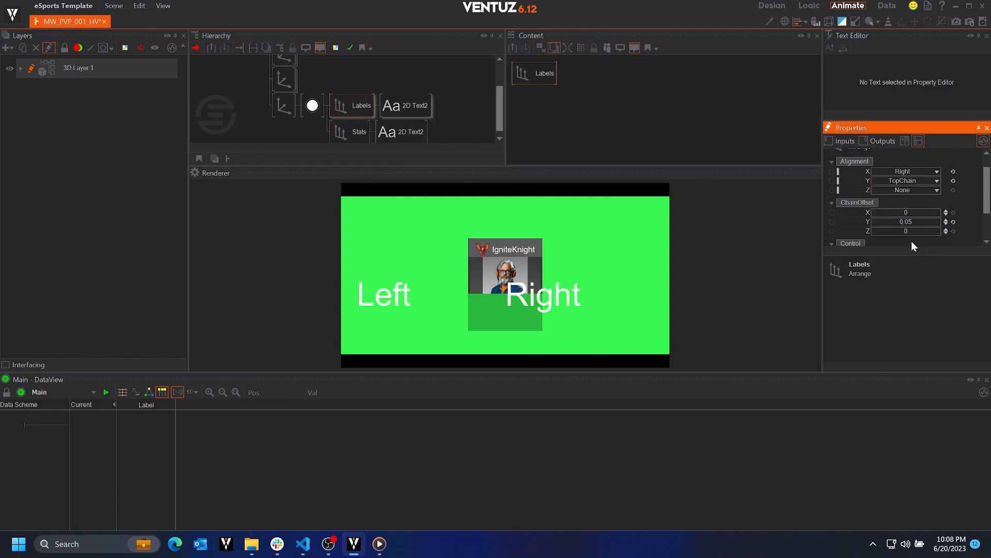
# Duplicate the 2D text once under Labels and once under Stats
pyautogui.click(406, 105)
pyautogui.hotkey('ctrl', 'c')
pyautogui.hotkey('ctrl', 'v')
pyautogui.click(398, 137)
pyautogui.hotkey('ctrl', 'c')
pyautogui.hotkey('ctrl', 'v')
# Scale down the Axis holding Labels and Stats uniformly and position it over the card's stats plate
pyautogui.click(284, 102)
pyautogui.scroll(-3, 935, 210)
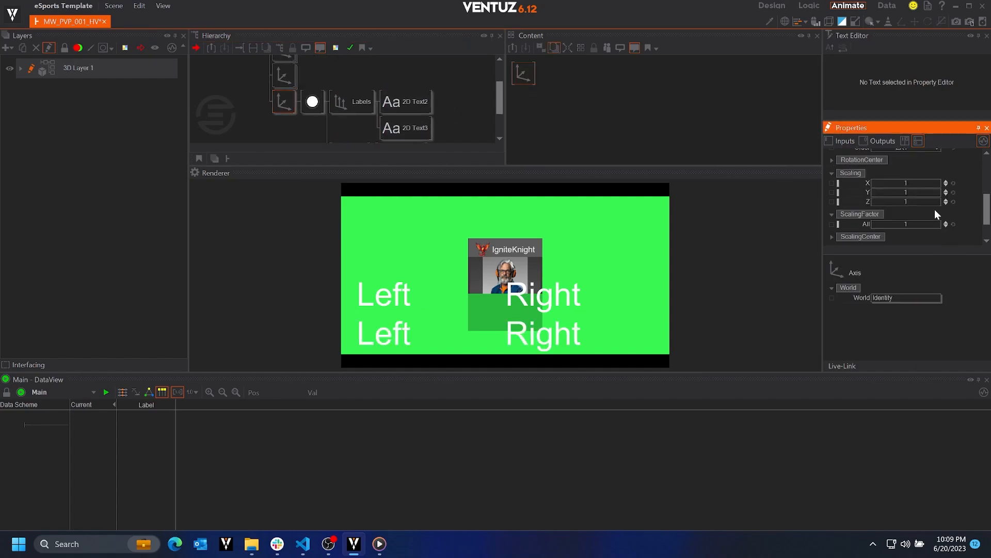
pyautogui.moveTo(906, 224); pyautogui.dragTo(878, 224)
pyautogui.scroll(3, 901, 191)
pyautogui.moveTo(901, 191); pyautogui.dragTo(914, 221)
pyautogui.scroll(-3, 415, 92)
# Duplicate the label text once more and fine-tune the parent Axis to fit the rows on the stats plate
pyautogui.click(415, 96)
pyautogui.hotkey('ctrl', 'c')
pyautogui.hotkey('ctrl', 'v')
pyautogui.click(284, 96)
pyautogui.scroll(-3, 922, 209)
pyautogui.scroll(3, 916, 209)
pyautogui.moveTo(916, 168); pyautogui.dragTo(921, 168)
# Delete the extra 2D text copies under Stats, keeping only the first
pyautogui.click(417, 97)
pyautogui.scroll(-3, 417, 98)
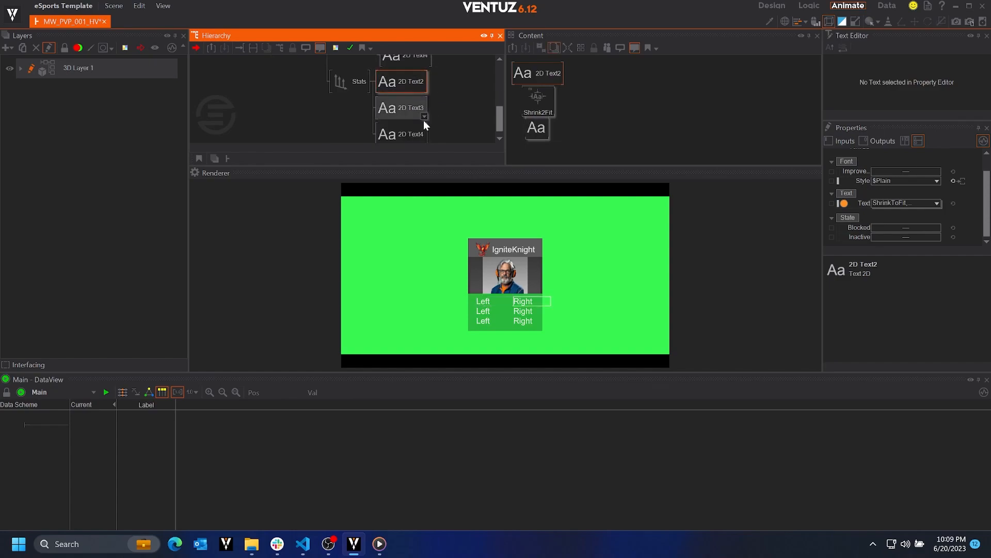
pyautogui.click(419, 108)
pyautogui.press('Delete')
pyautogui.press('Delete')
# Align the remaining Stats block text to the right and fine-tune the parent Axis's uniform scaling factor
pyautogui.click(537, 125)
pyautogui.click(938, 219)
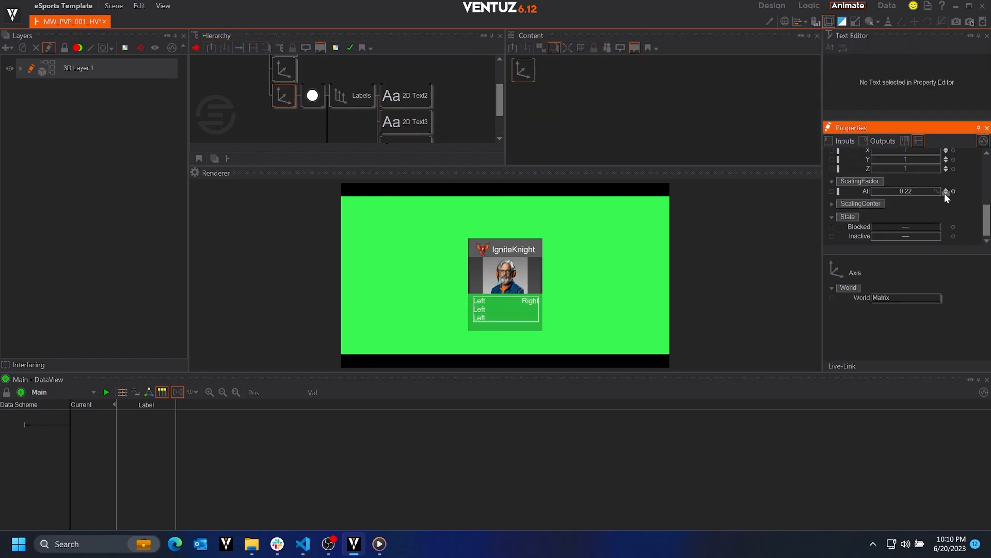
pyautogui.moveTo(944, 193); pyautogui.dragTo(946, 195)
# Duplicate the 2D texts until Labels and Stats hold four rows each, and fit them on the stats plate
pyautogui.scroll(-3, 413, 135)
pyautogui.click(407, 101)
pyautogui.hotkey('ctrl', 'c')
pyautogui.hotkey('ctrl', 'v')
pyautogui.hotkey('ctrl', 'v')
pyautogui.hotkey('ctrl', 'v')
pyautogui.scroll(3, 464, 122)
pyautogui.click(284, 90)
pyautogui.scroll(-5, 924, 201)
# Set the first two block texts under Labels to "Label1" and "Label2"
pyautogui.click(413, 92)
pyautogui.click(537, 124)
pyautogui.doubleClick(830, 73)
pyautogui.write('Label1')
pyautogui.click(419, 118)
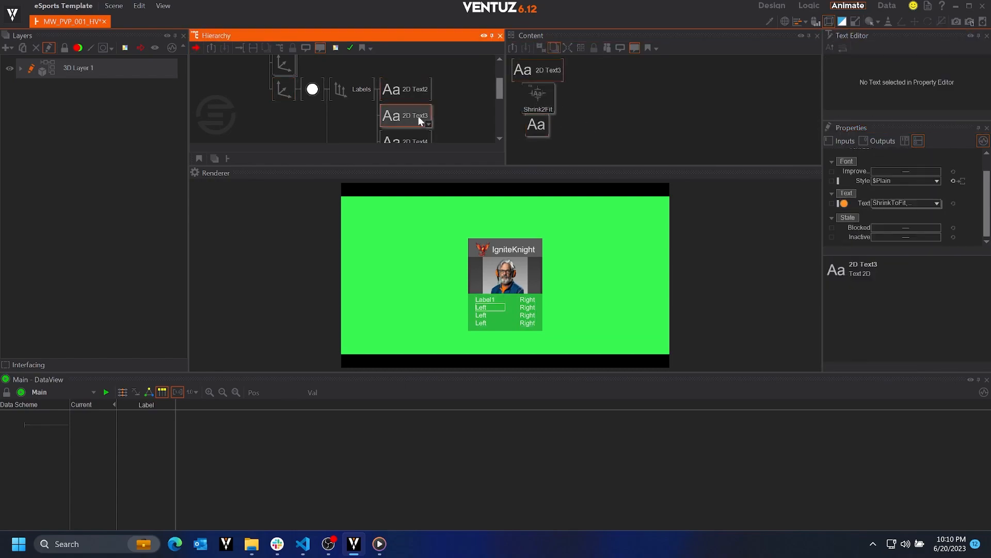
pyautogui.click(537, 125)
pyautogui.write('Label2')
# Set the third and fourth block texts under Labels to "Label3" and "Label4"
pyautogui.click(409, 139)
pyautogui.write('Label3')
pyautogui.scroll(-1, 413, 130)
pyautogui.click(413, 138)
pyautogui.click(537, 125)
pyautogui.write('Label4')
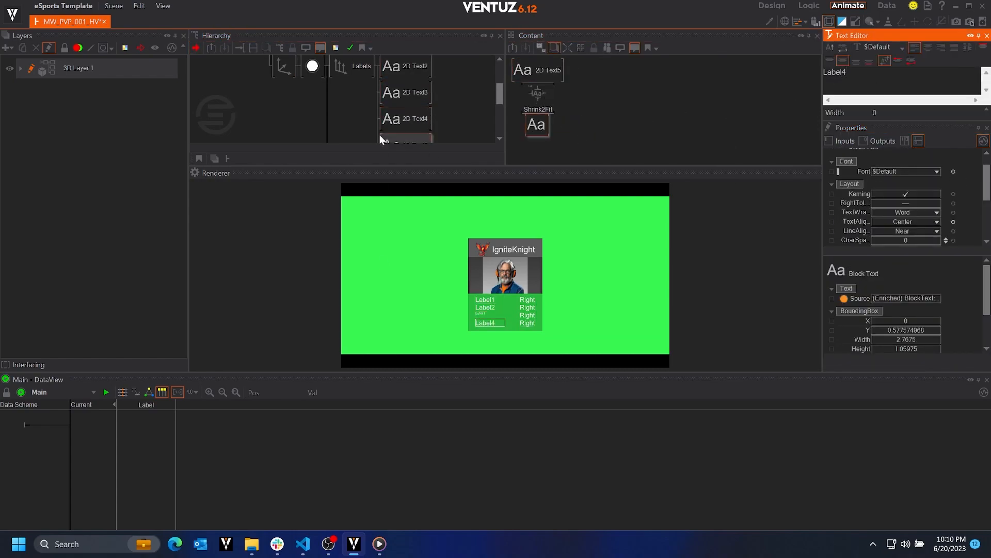
pyautogui.click(416, 120)
# Set the four block texts under Stats to "Stat1", "Stat2", "Stat3" and "Stat4" in order
pyautogui.scroll(-2, 435, 105)
pyautogui.click(403, 80)
pyautogui.write('Stat1')
pyautogui.click(403, 107)
pyautogui.write('Stat2')
pyautogui.click(402, 133)
pyautogui.write('Stat3')
pyautogui.click(402, 128)
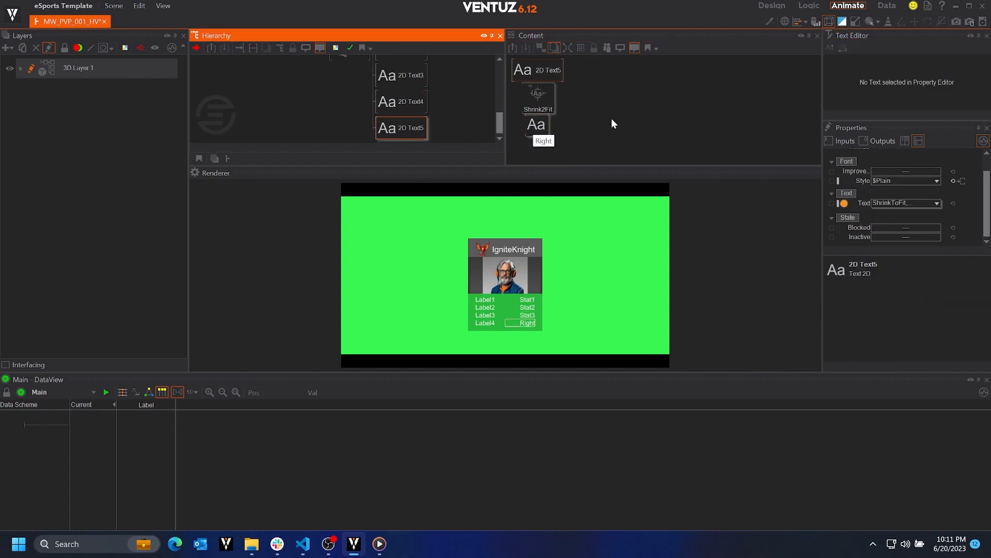
pyautogui.write('Stat4')
# Select the four label block texts together and expose their Text property
pyautogui.click(446, 131)
pyautogui.scroll(3, 446, 131)
pyautogui.moveTo(446, 141); pyautogui.dragTo(392, 59)
pyautogui.moveTo(620, 65); pyautogui.dragTo(590, 118)
pyautogui.click(832, 228)
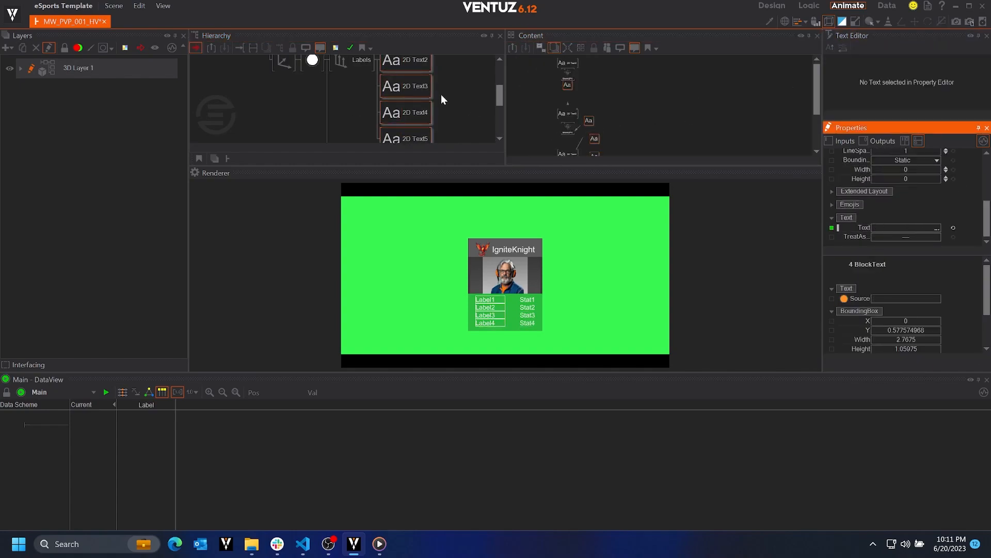
# Select the four stat block texts together, expose their Text property and return to the scene's top level
pyautogui.scroll(-3, 441, 94)
pyautogui.moveTo(441, 135); pyautogui.dragTo(398, 58)
pyautogui.moveTo(590, 79); pyautogui.dragTo(620, 149)
pyautogui.click(832, 230)
pyautogui.click(481, 106)
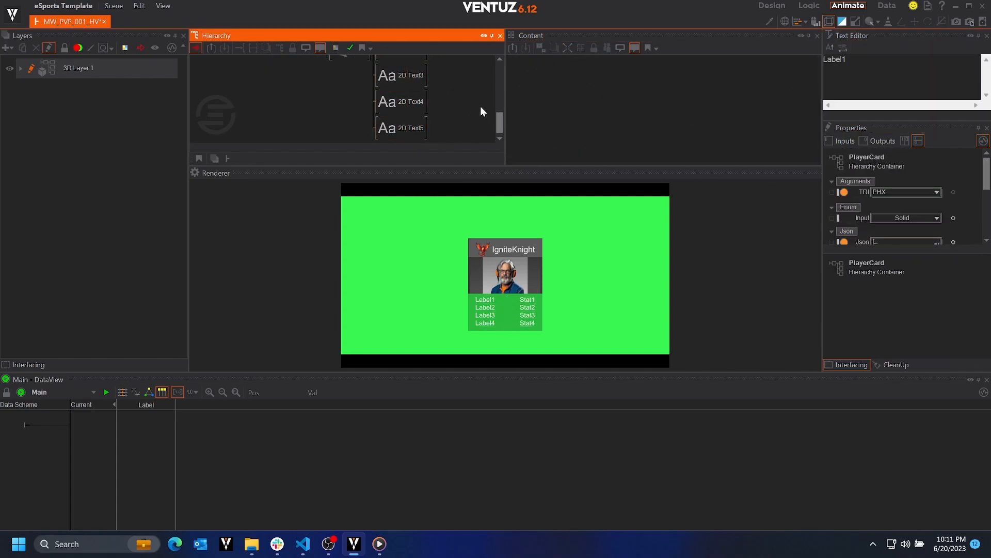
pyautogui.doubleClick(480, 107)
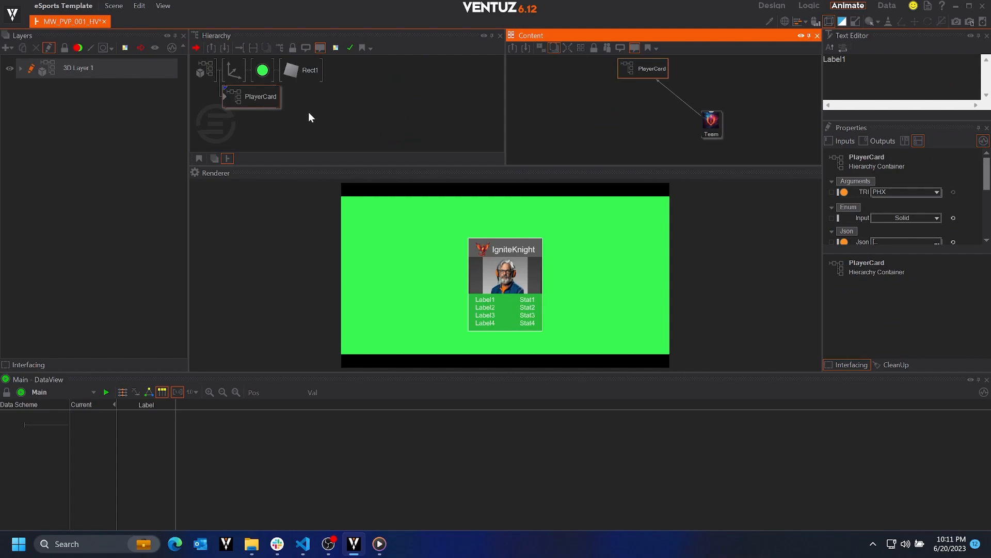
# Duplicate the PlayerCard container and place both copies under a new Arrange node
pyautogui.click(261, 101)
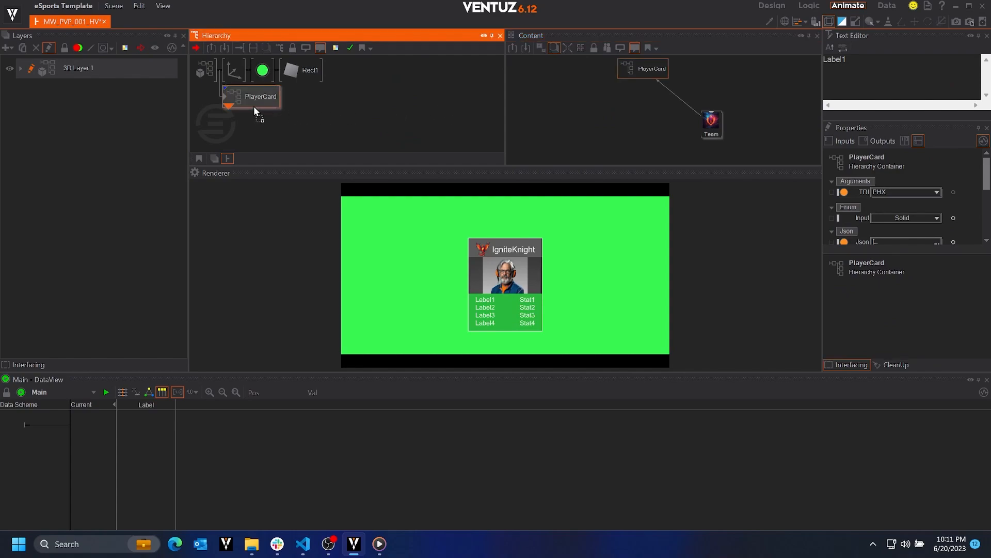
pyautogui.keyDown('ctrl'); pyautogui.moveTo(253, 107); pyautogui.dragTo(253, 106); pyautogui.keyUp('ctrl')
pyautogui.doubleClick(371, 100)
pyautogui.write('arra')
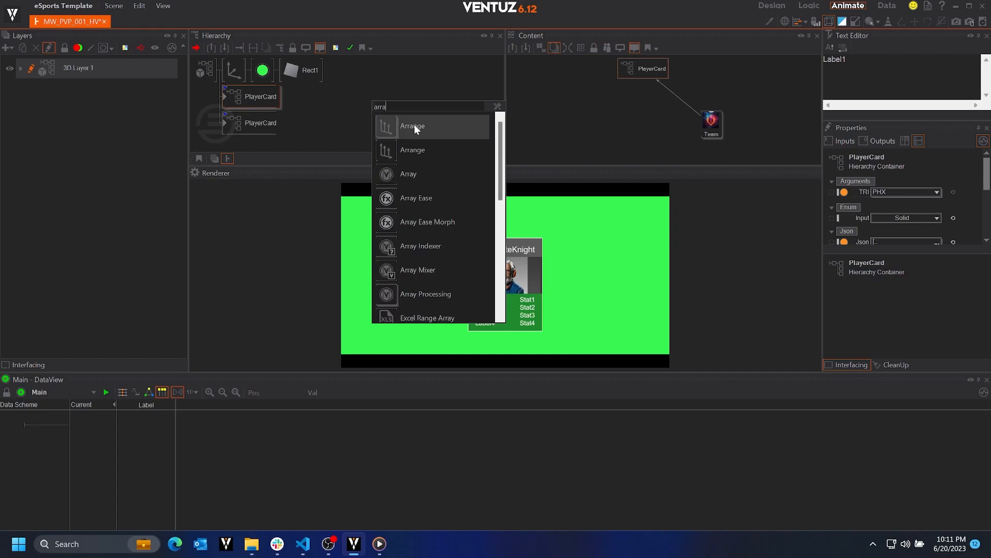
pyautogui.click(221, 97)
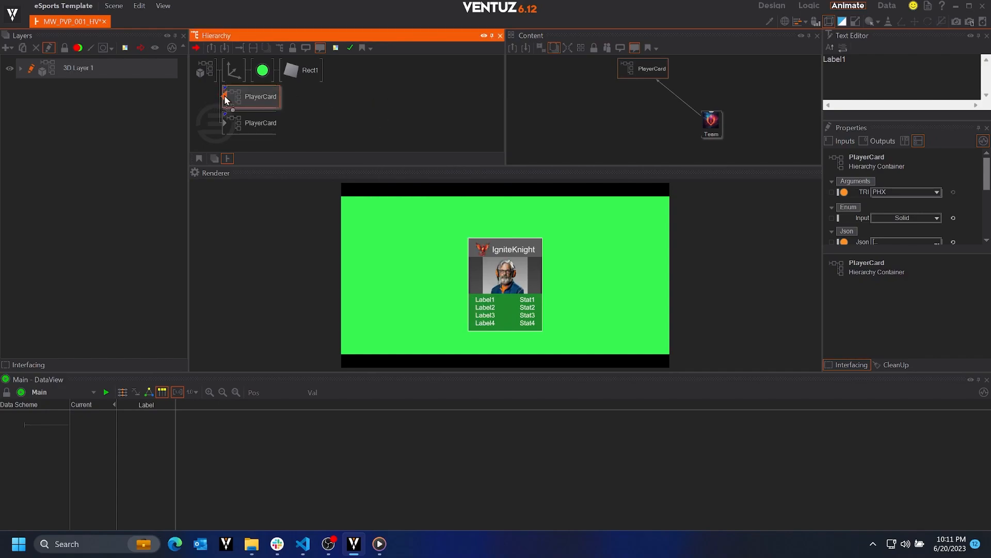
pyautogui.click(225, 97)
pyautogui.moveTo(253, 123); pyautogui.dragTo(269, 107)
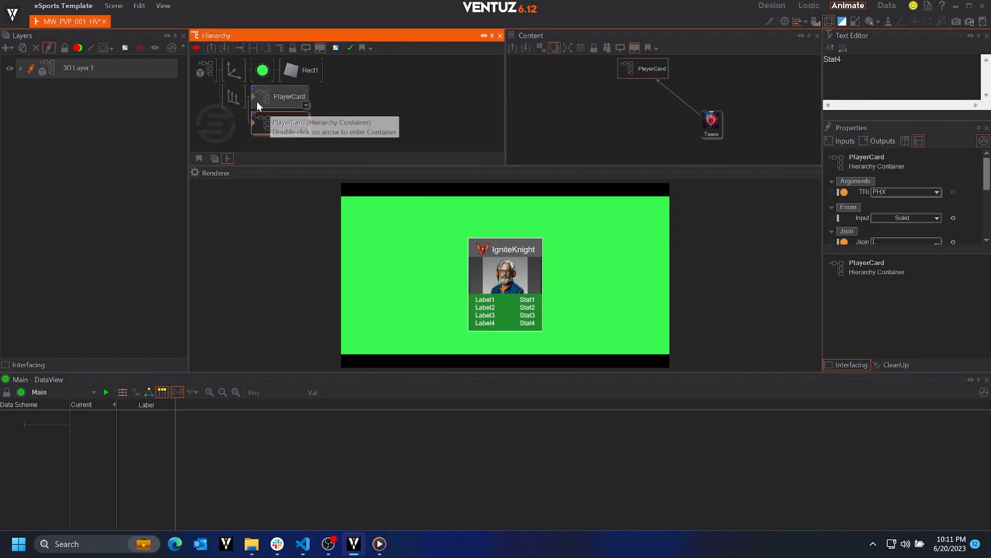
# Set the Arrange node's X alignment to CenterChain and its X chain offset to 7.12
pyautogui.click(237, 95)
pyautogui.click(903, 189)
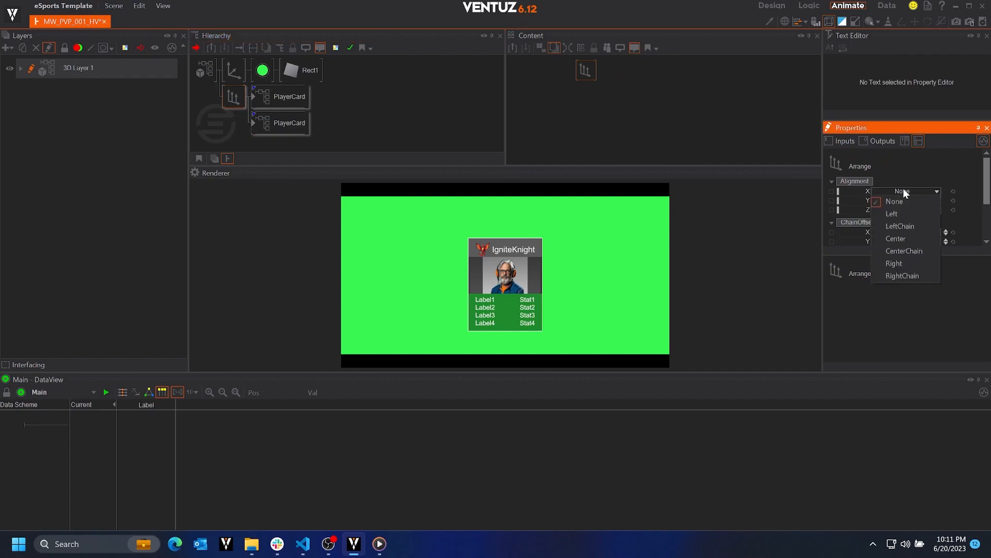
pyautogui.click(900, 246)
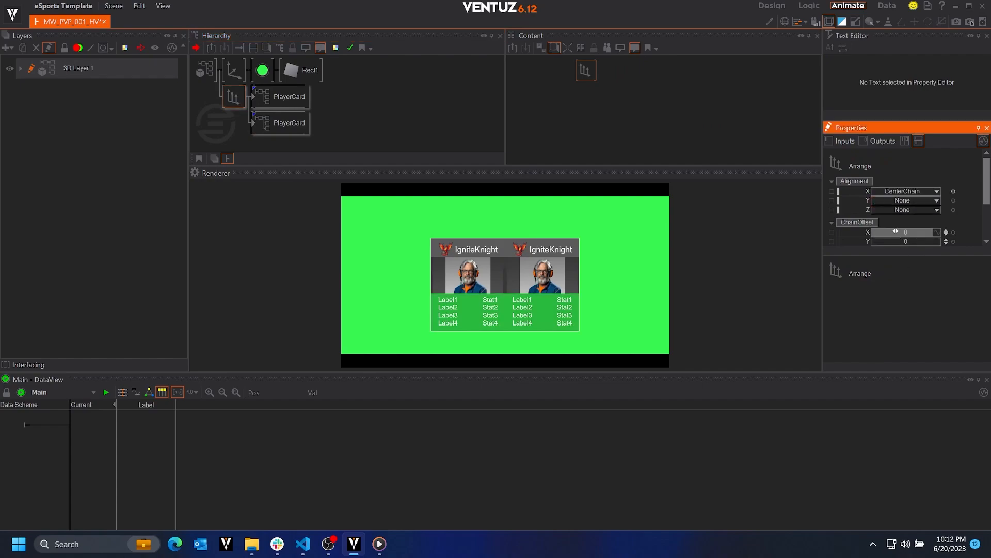
pyautogui.moveTo(939, 234); pyautogui.dragTo(941, 235)
pyautogui.click(829, 23)
# Insert an Axis in front of the Arrange node and set its Y position to 0.86
pyautogui.press('Tab')
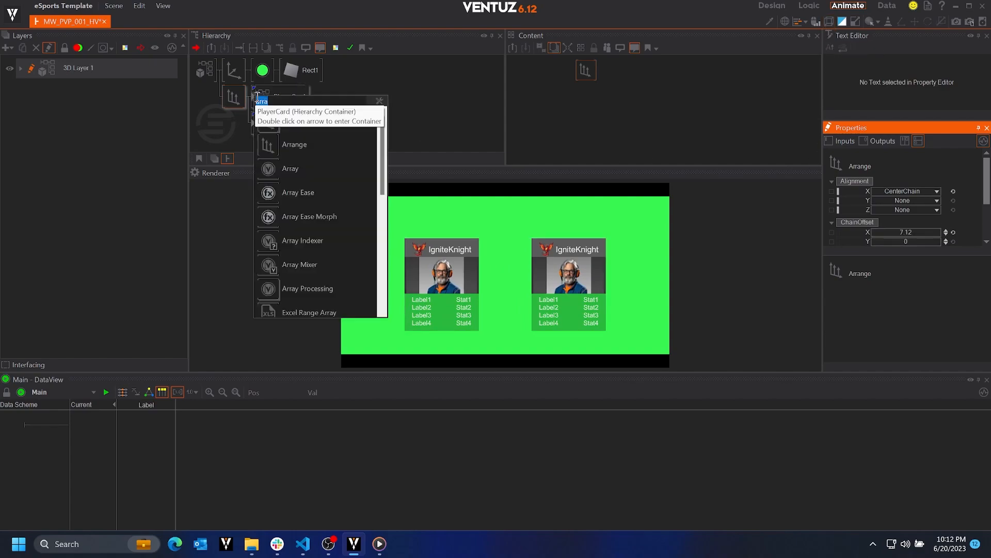
pyautogui.write('ax')
pyautogui.moveTo(303, 117); pyautogui.dragTo(226, 100)
pyautogui.moveTo(901, 200); pyautogui.dragTo(929, 200)
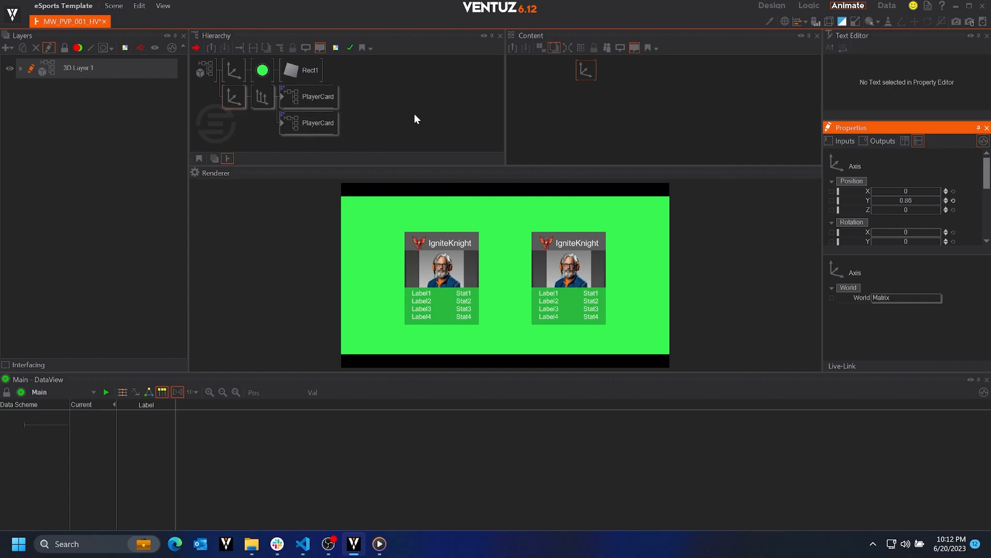
# Set the Team input linked to the second PlayerCard to TB
pyautogui.click(309, 98)
pyautogui.click(310, 122)
pyautogui.click(529, 130)
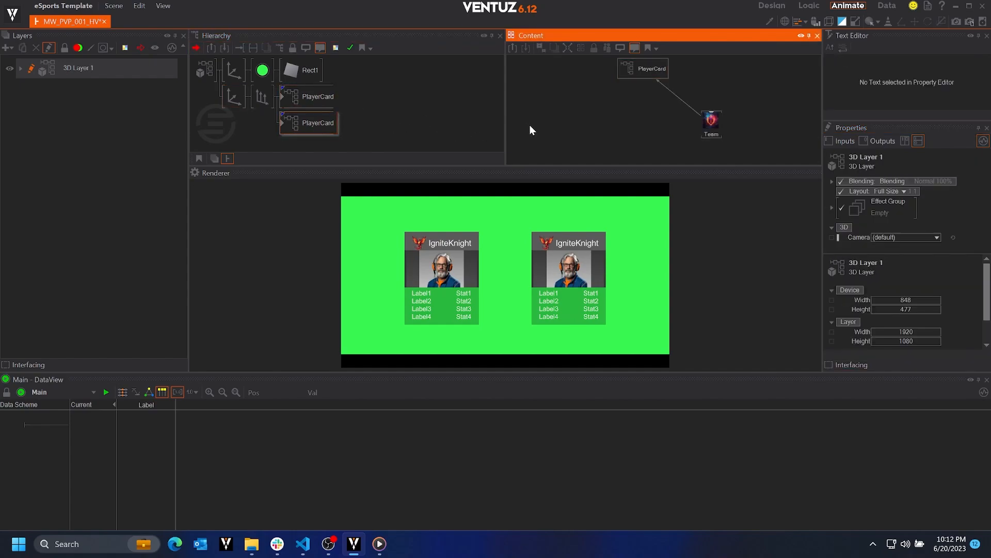
pyautogui.click(723, 115)
pyautogui.click(923, 191)
pyautogui.click(917, 211)
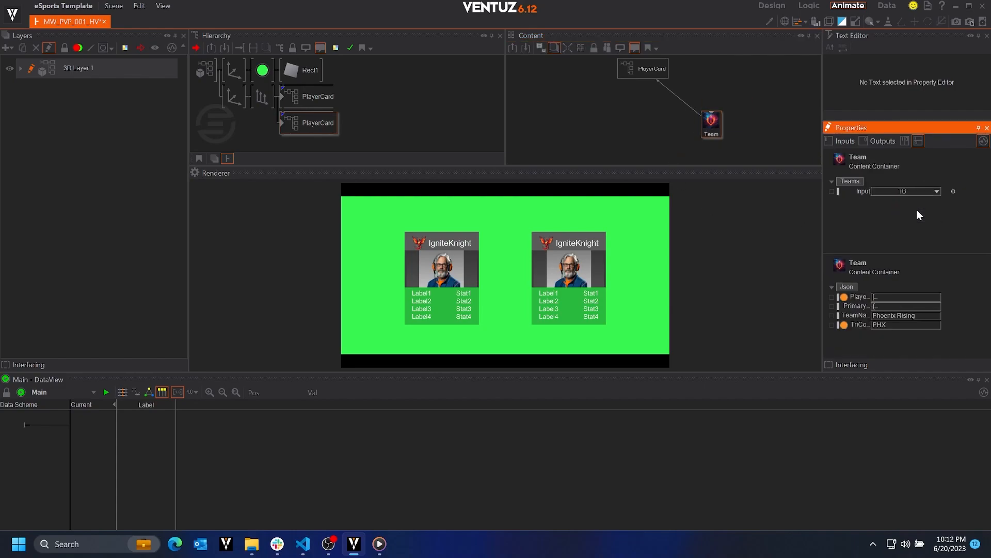
# Set the second PlayerCard's Json Index to 3
pyautogui.click(643, 68)
pyautogui.click(946, 183)
pyautogui.click(947, 188)
pyautogui.click(947, 187)
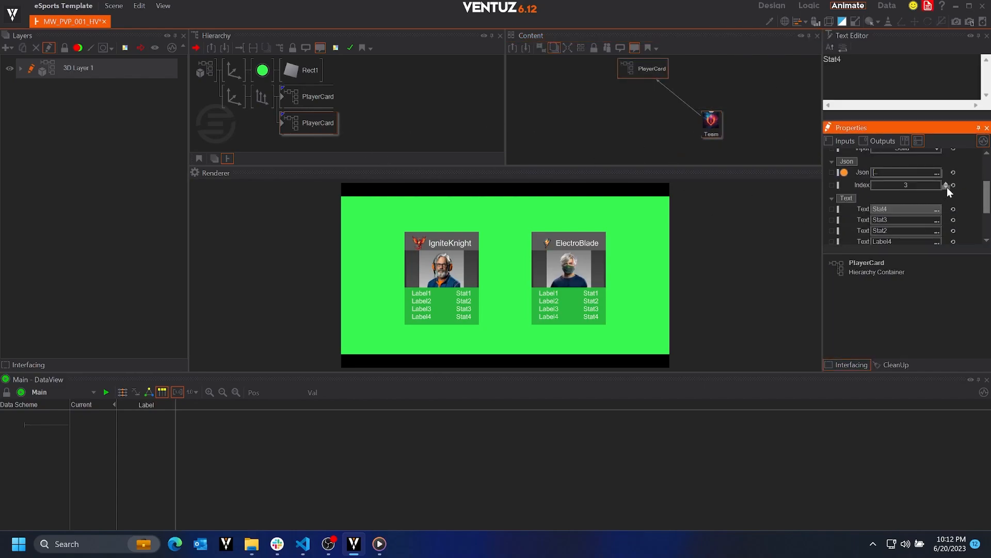
# Add a Keyframe Animation to the layer's content and name it MW_PVP
pyautogui.click(558, 147)
pyautogui.press('space')
pyautogui.write('keyfr')
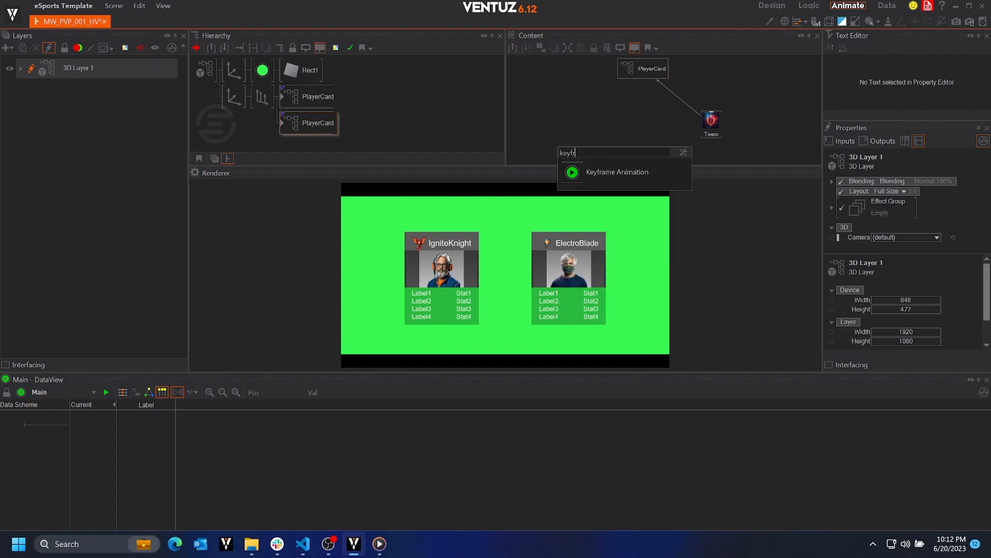
pyautogui.press('Return')
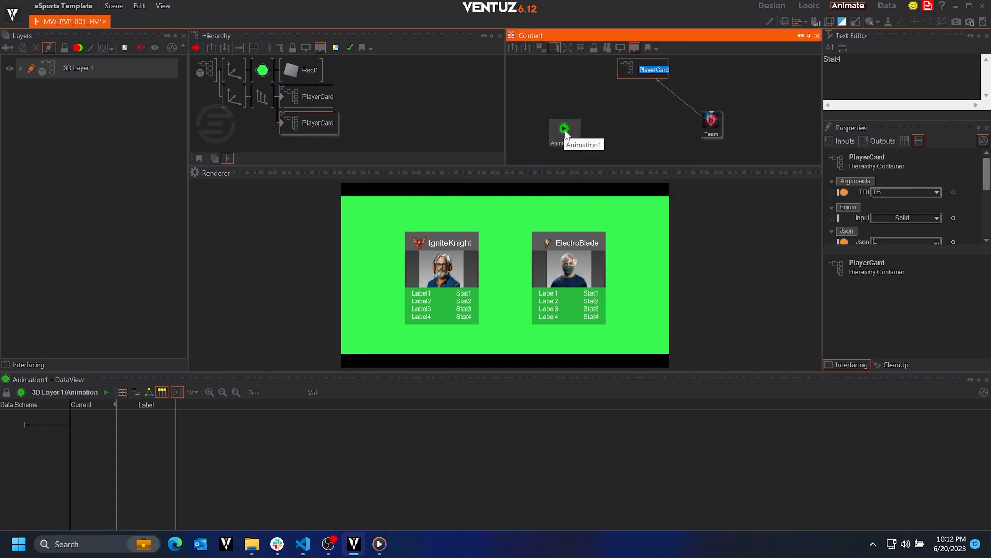
pyautogui.click(566, 134)
pyautogui.click(566, 133)
pyautogui.write('P')
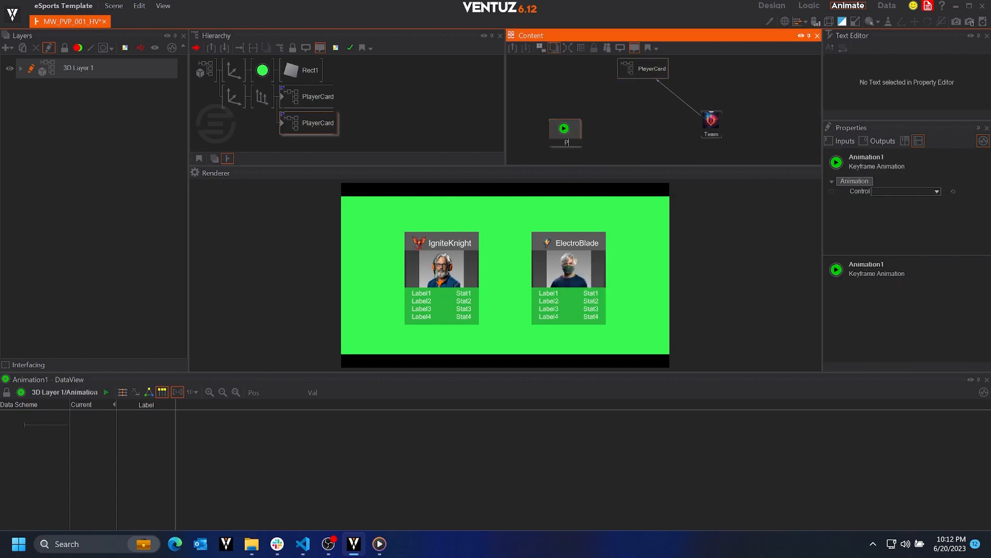
pyautogui.write('W_PVP')
pyautogui.press('Return')
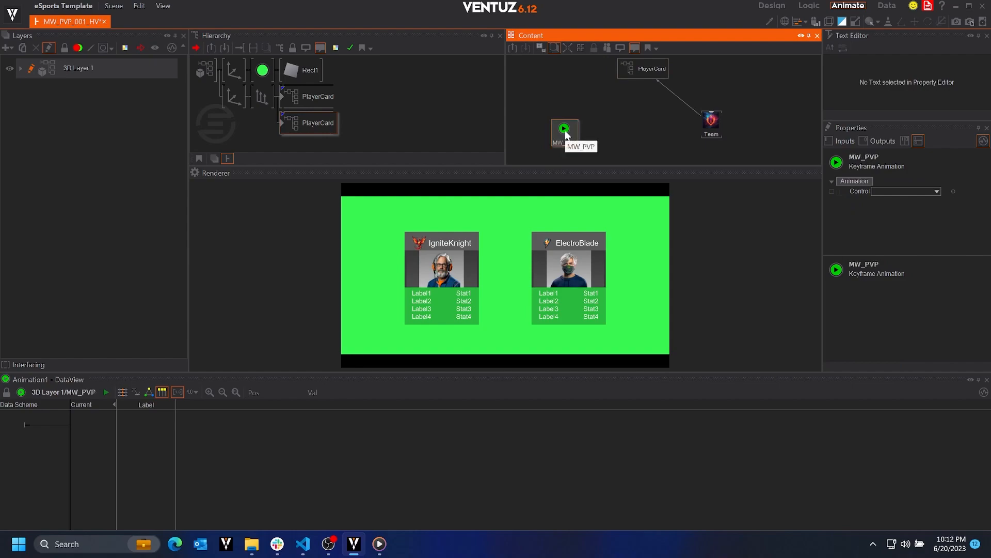
# Bind the MW_PVP animation's Control property to a new scene data item
pyautogui.click(878, 7)
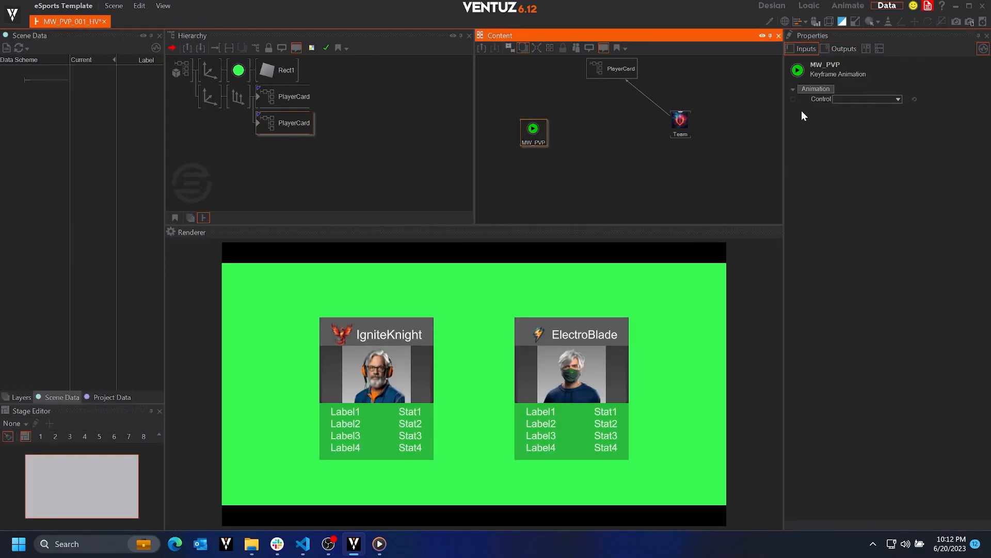
pyautogui.moveTo(666, 103); pyautogui.dragTo(60, 123)
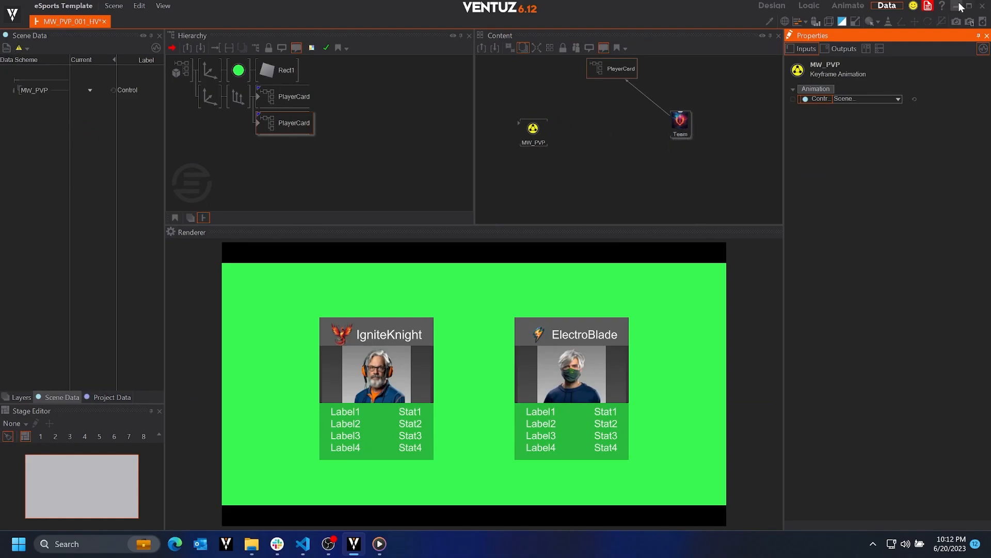
pyautogui.click(928, 6)
pyautogui.click(929, 6)
pyautogui.click(640, 186)
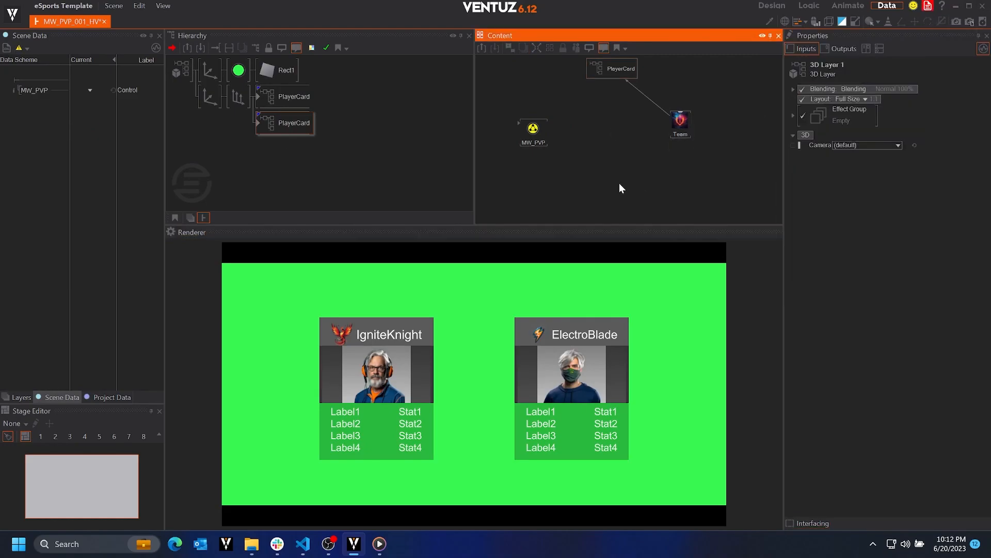
# Return to the Animate workspace and display the MW_PVP animation's data view
pyautogui.click(533, 130)
pyautogui.click(849, 5)
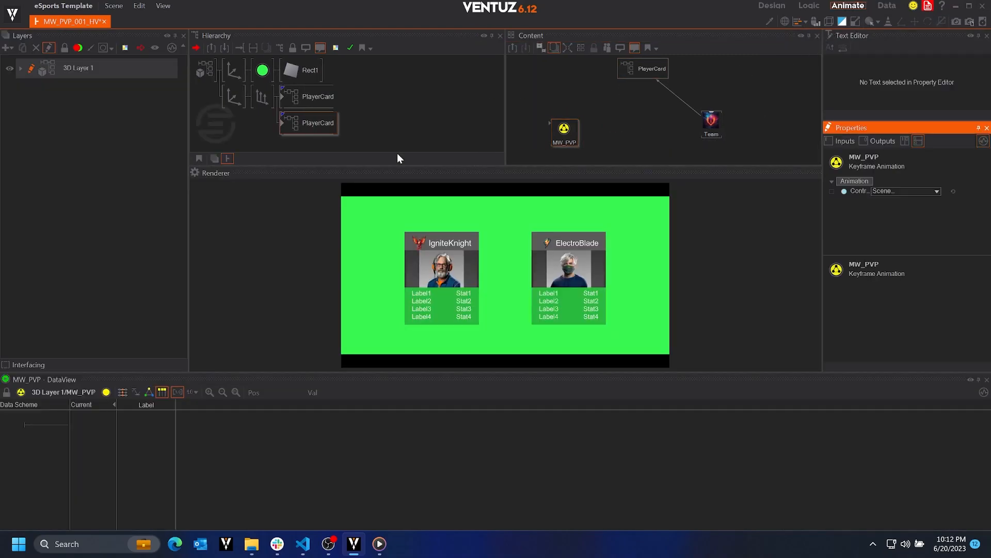
pyautogui.click(148, 391)
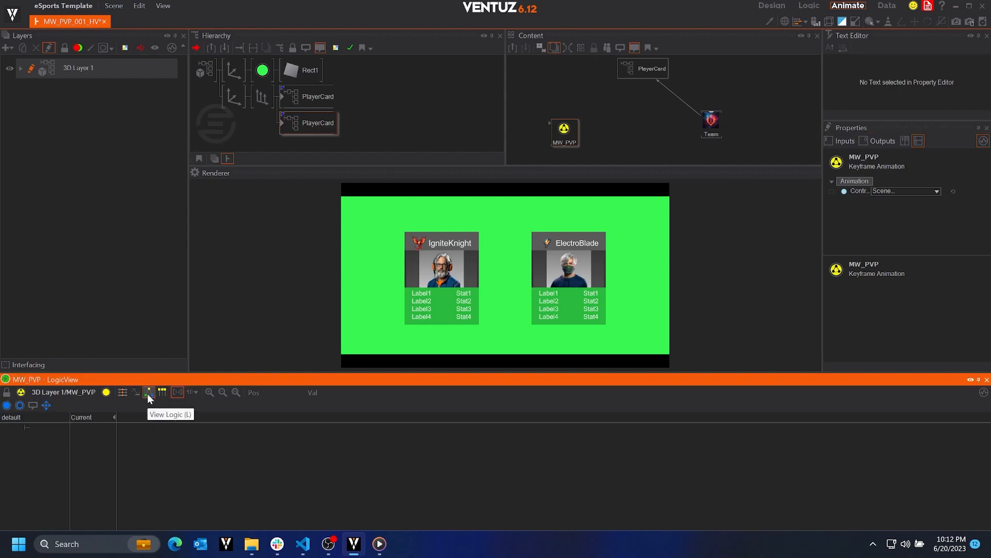
pyautogui.click(162, 391)
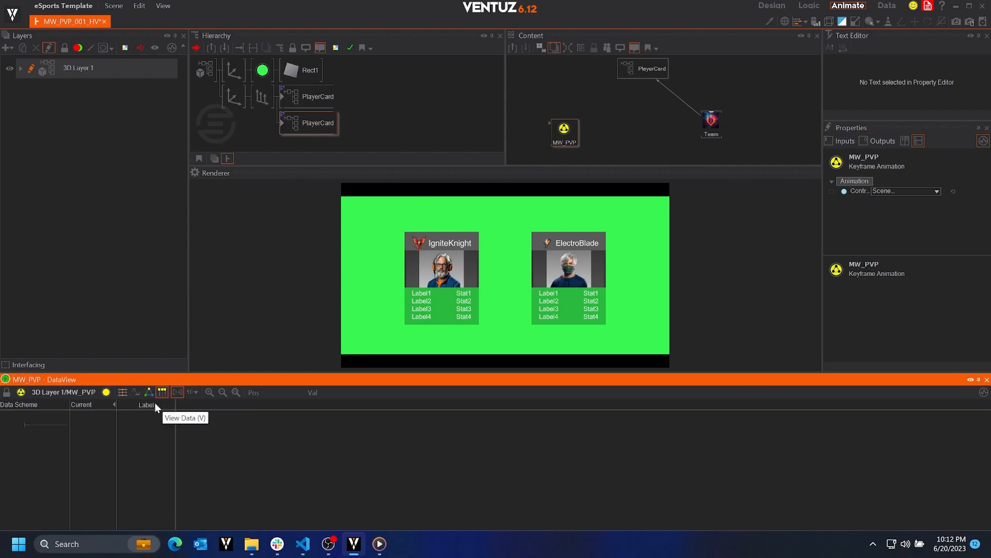
# Rename the first card's Team container to TeamA and its PlayerCard to PlayerCardA
pyautogui.click(328, 94)
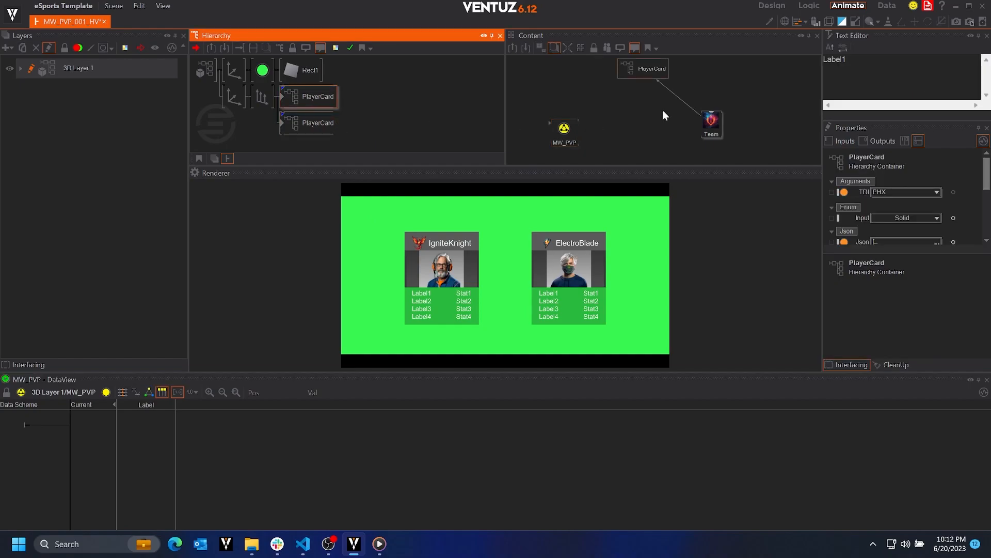
pyautogui.moveTo(643, 70); pyautogui.dragTo(618, 80)
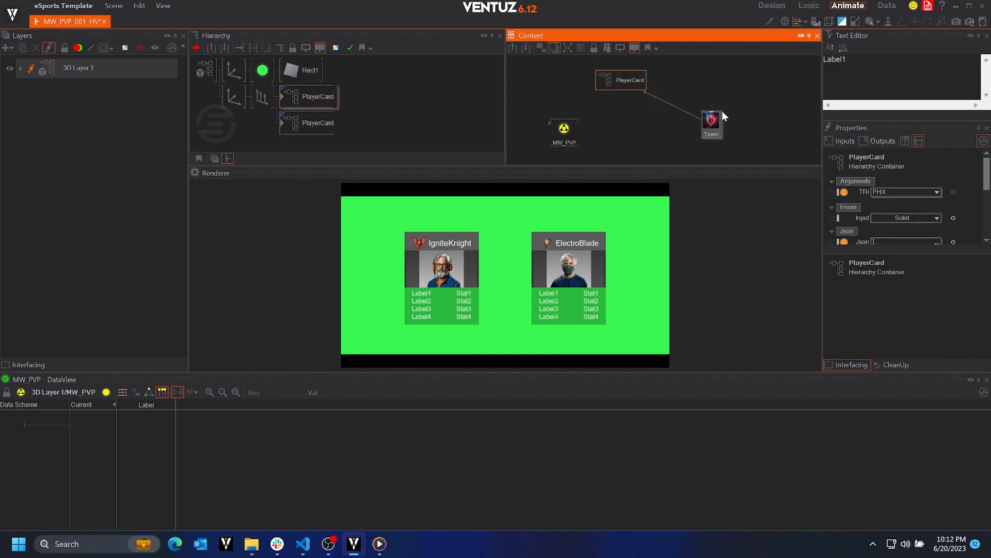
pyautogui.click(710, 128)
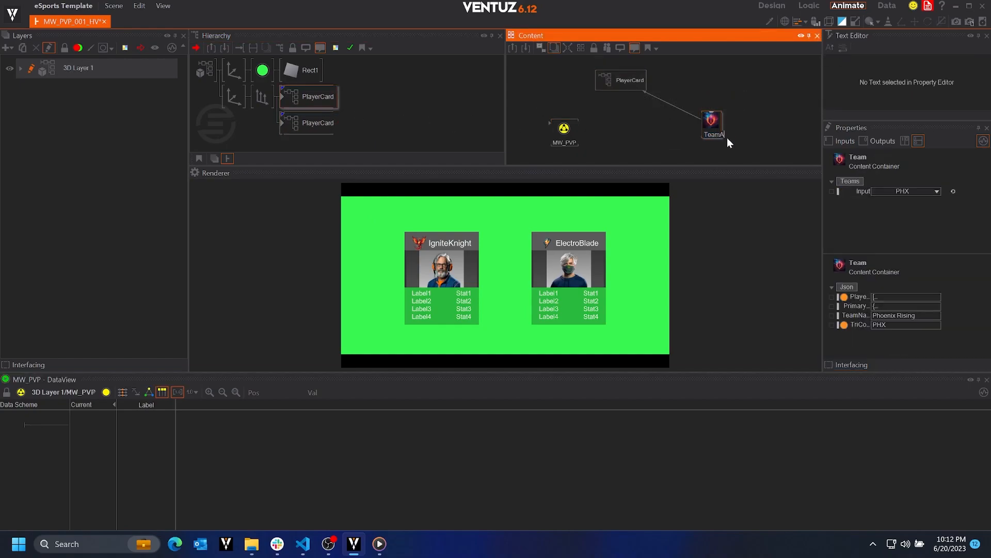
pyautogui.doubleClick(631, 81)
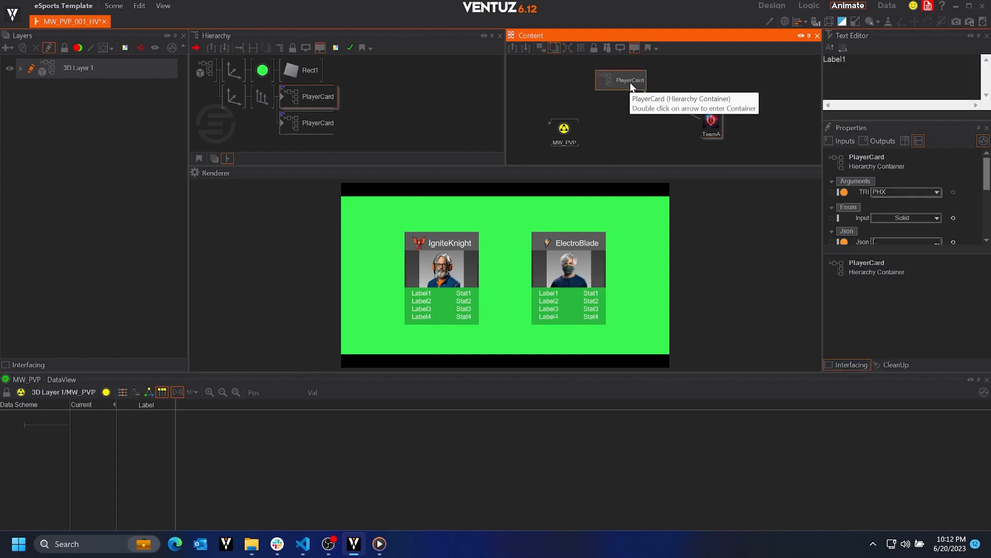
pyautogui.press('End')
pyautogui.write('A')
pyautogui.press('Return')
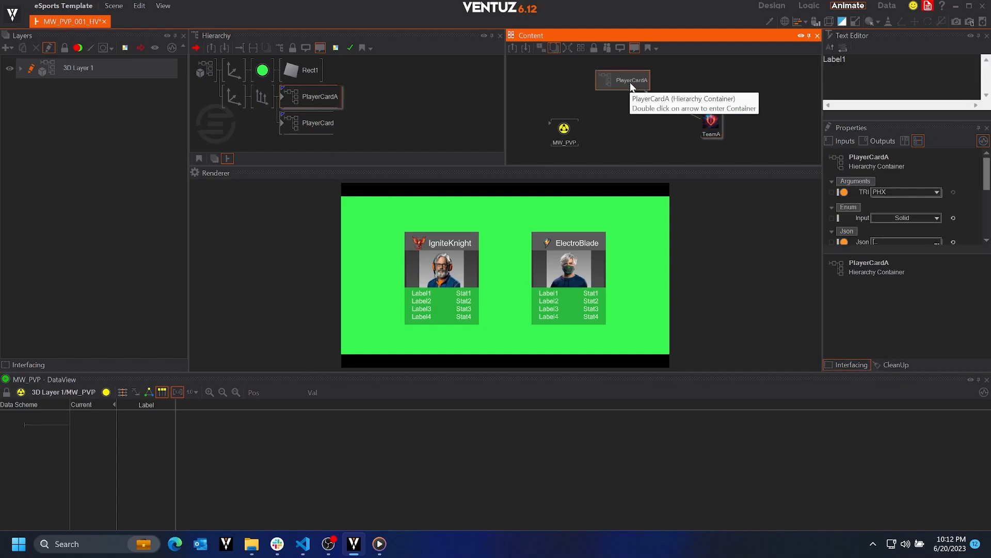
# Rename the second PlayerCard to PlayerCardB and its Team container to TeamB
pyautogui.doubleClick(307, 123)
pyautogui.press('End')
pyautogui.write('B')
pyautogui.press('Return')
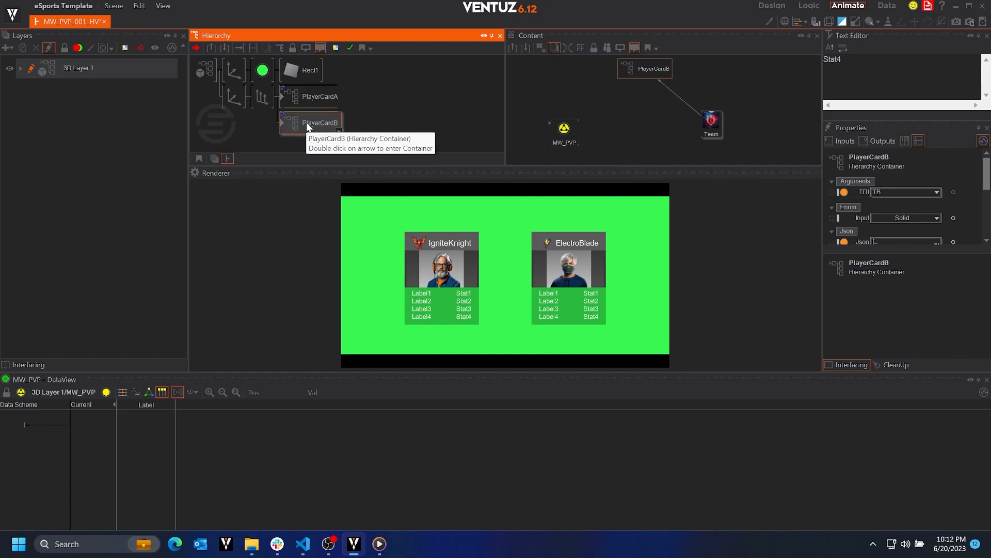
pyautogui.click(730, 132)
pyautogui.doubleClick(714, 136)
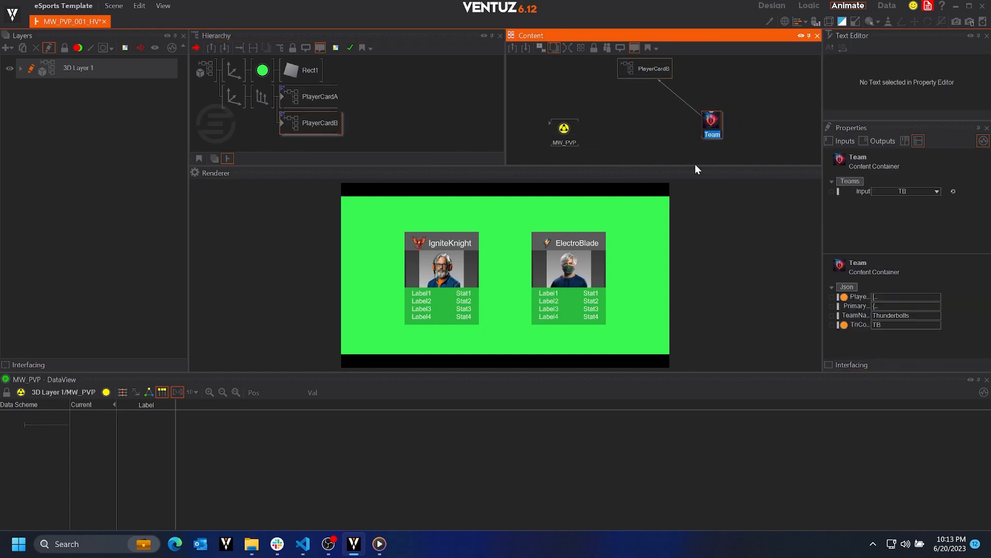
pyautogui.press('End')
pyautogui.write('B')
pyautogui.press('Return')
# Bind TeamA's team Input to the MW_PVP animation as a data item
pyautogui.click(337, 94)
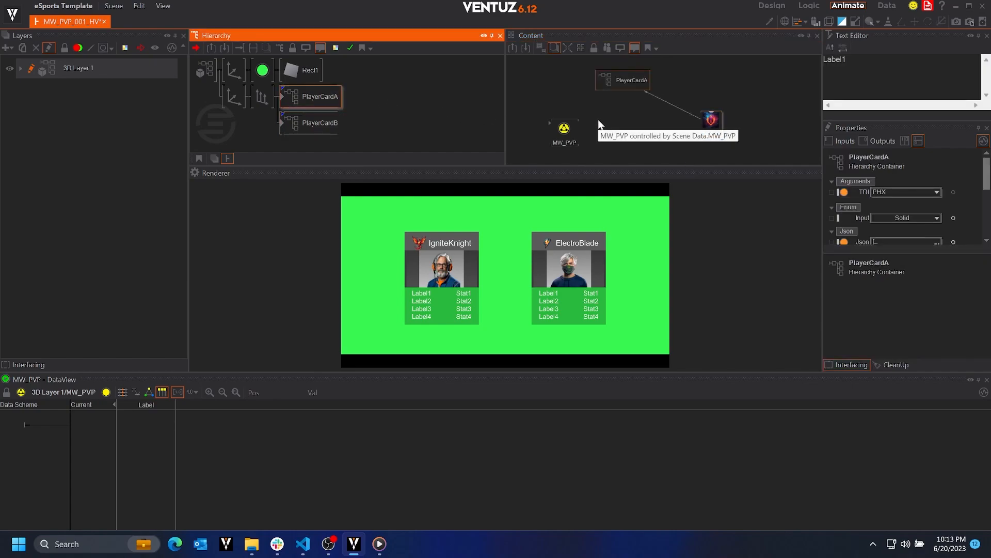
pyautogui.moveTo(703, 117); pyautogui.dragTo(708, 105)
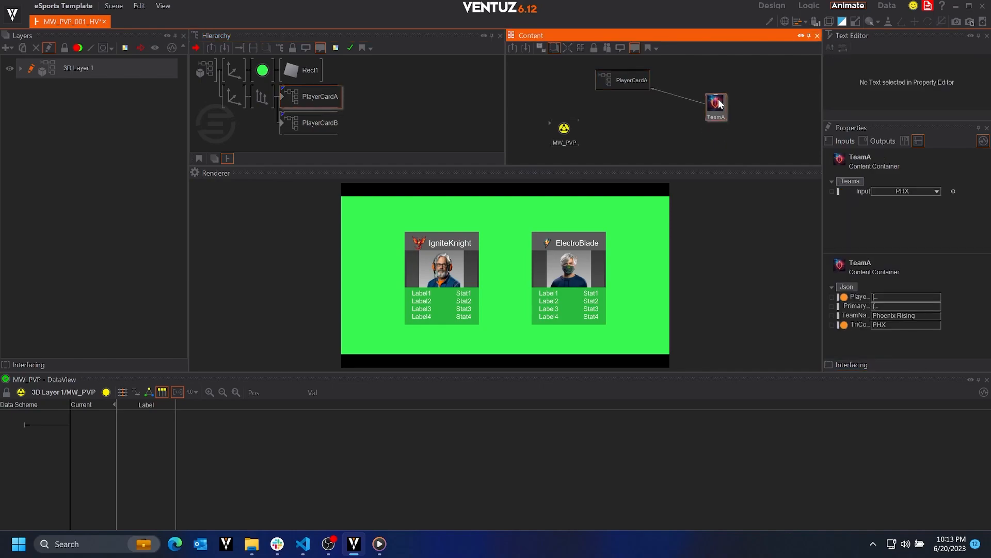
pyautogui.moveTo(868, 190); pyautogui.dragTo(564, 130)
# Bind PlayerCardA's Json Index and its Label1–Label4 and Stat1–Stat4 texts to the MW_PVP animation as data items
pyautogui.click(628, 81)
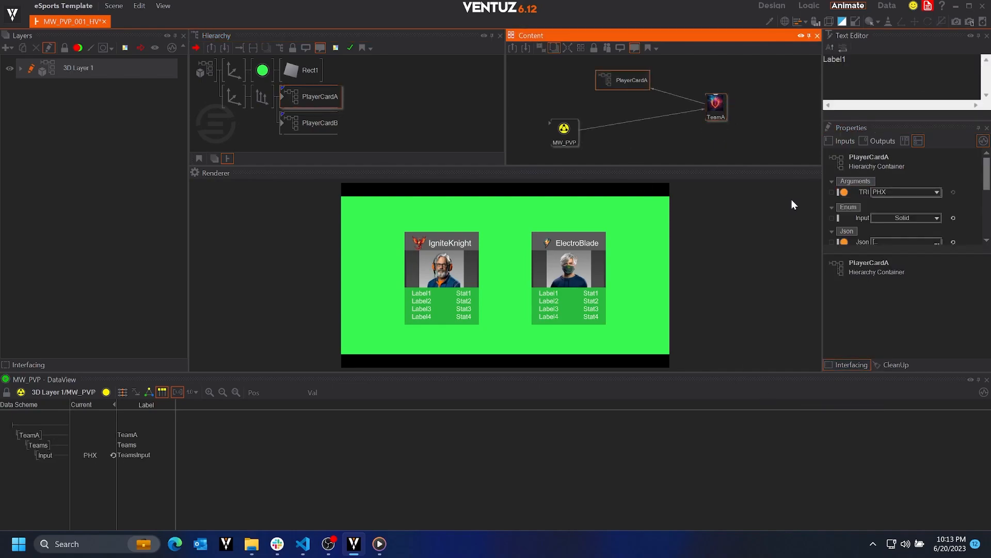
pyautogui.click(863, 218)
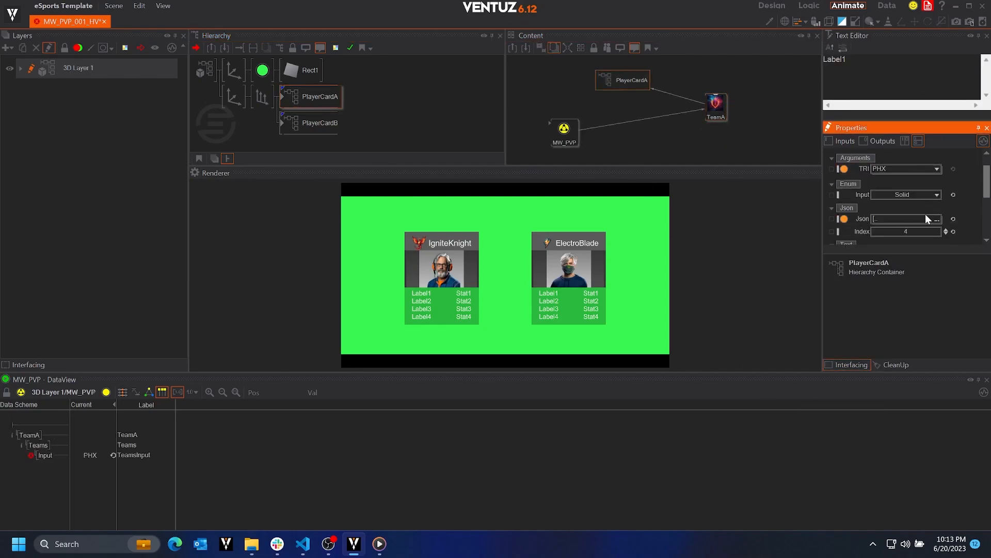
pyautogui.scroll(-3, 862, 189)
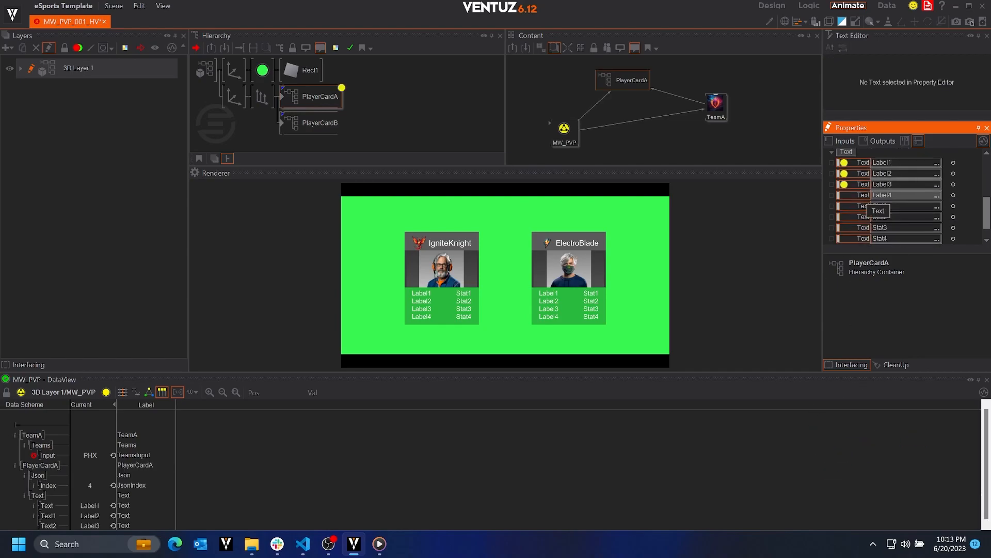
pyautogui.moveTo(867, 228); pyautogui.dragTo(564, 129)
pyautogui.moveTo(868, 238); pyautogui.dragTo(563, 130)
pyautogui.scroll(-1, 868, 228)
# Collapse the TeamA and PlayerCardA data groups and bind TeamB's Input plus PlayerCardB's Index and label and stat texts to MW_PVP
pyautogui.rightClick(37, 431)
pyautogui.click(31, 412)
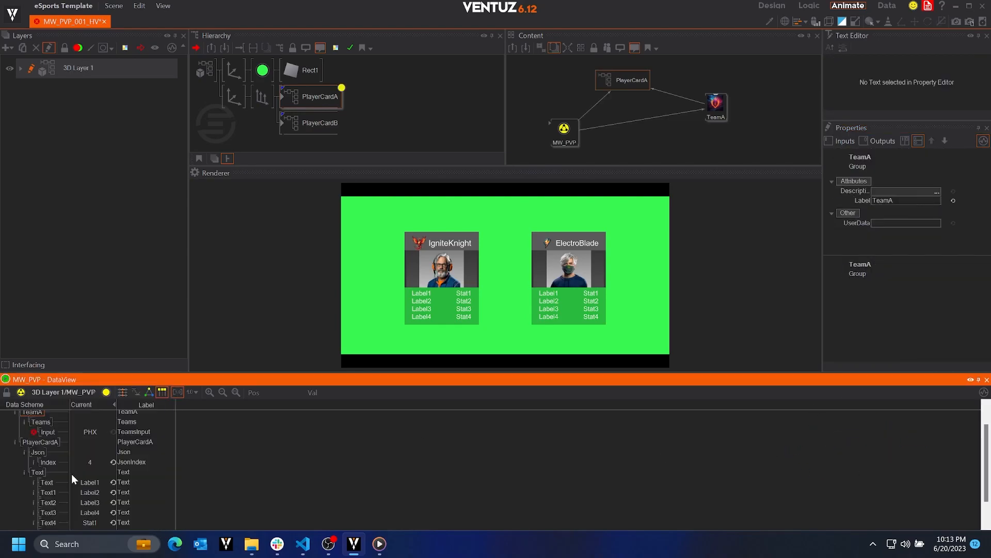
pyautogui.doubleClick(39, 442)
pyautogui.doubleClick(31, 435)
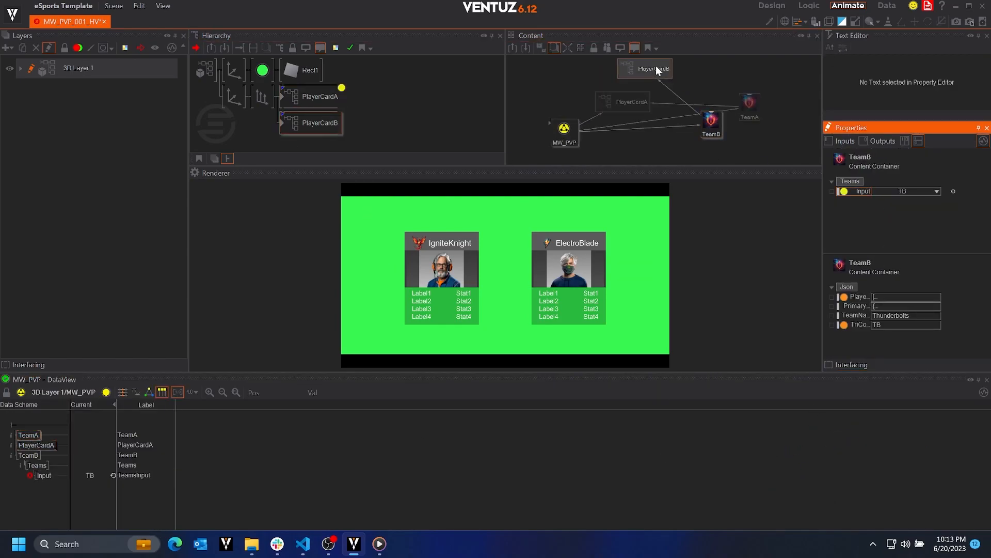
pyautogui.scroll(-1, 857, 217)
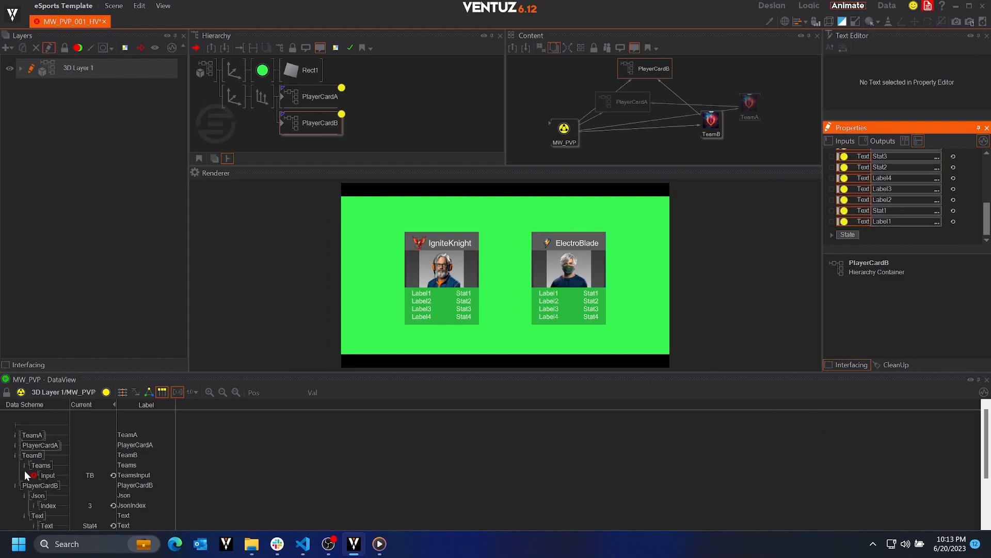
# Collapse the TeamB and PlayerCardB data groups, and nest PlayerCardA under TeamA and PlayerCardB under TeamB
pyautogui.rightClick(31, 455)
pyautogui.click(28, 455)
pyautogui.rightClick(37, 456)
pyautogui.rightClick(27, 485)
pyautogui.rightClick(47, 445)
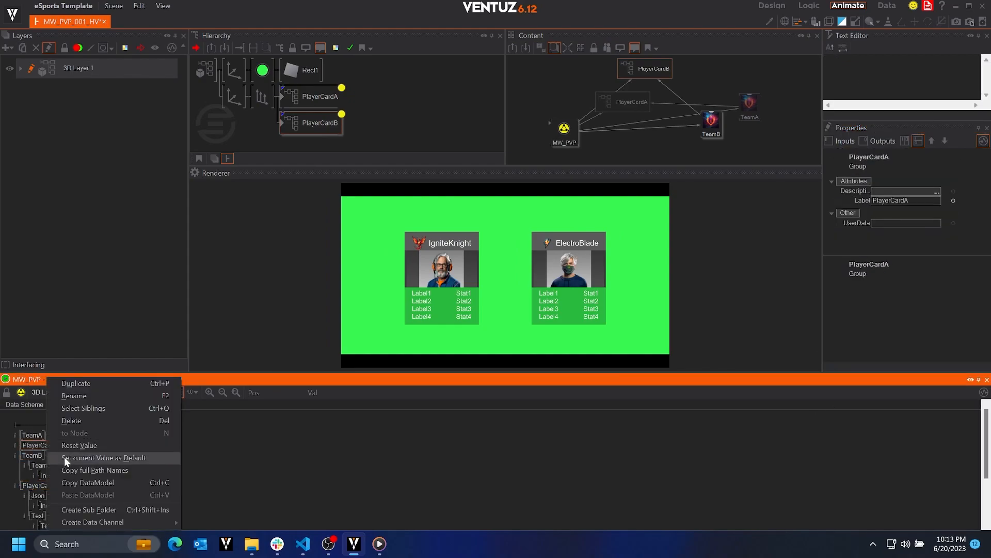
pyautogui.moveTo(40, 445); pyautogui.dragTo(33, 437)
pyautogui.moveTo(41, 475); pyautogui.dragTo(34, 446)
# Label the TeamA data group PlayerA and the TeamB data group PlayerB
pyautogui.doubleClick(36, 436)
pyautogui.doubleClick(135, 435)
pyautogui.write('PlayerA')
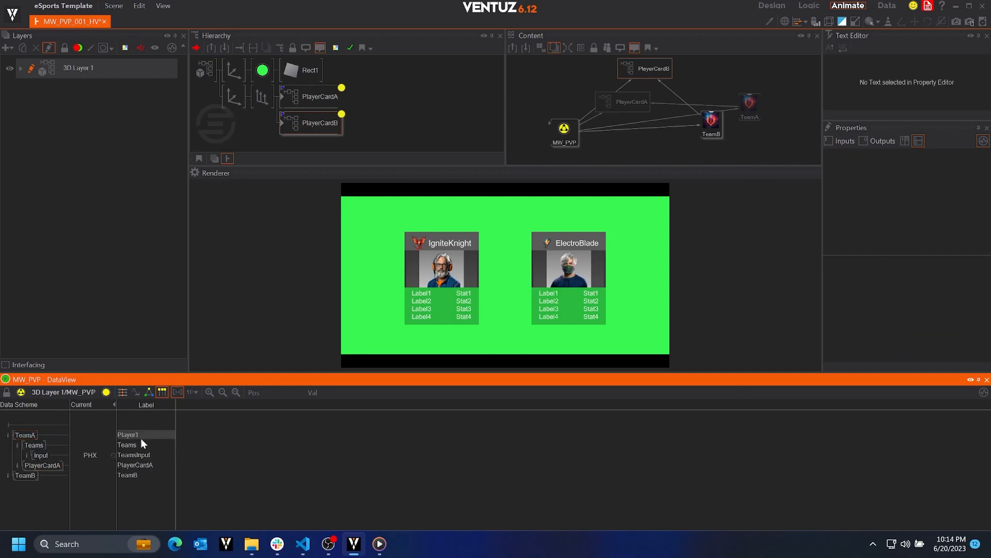
pyautogui.press('Return')
pyautogui.doubleClick(137, 473)
pyautogui.write('PlayerB')
pyautogui.press('Return')
# Move the Input and Index items directly under TeamA and delete its emptied Teams group
pyautogui.click(37, 448)
pyautogui.moveTo(37, 453)
pyautogui.mouseDown()
pyautogui.moveTo(30, 436)
pyautogui.moveTo(39, 454)
pyautogui.mouseUp()
pyautogui.press('Delete')
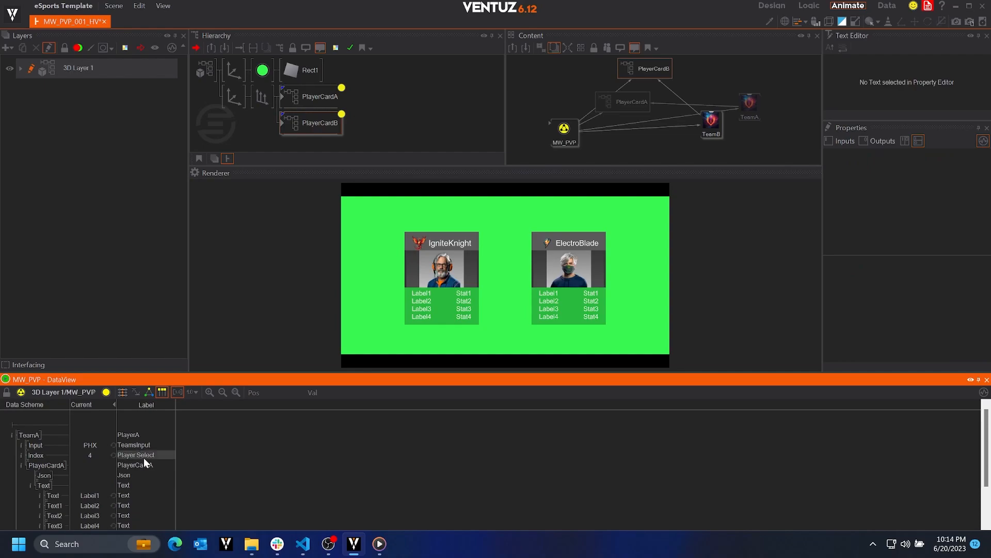
# Label TeamA's Input item Team Select and its Index item Player Select
pyautogui.write('lec')
pyautogui.press('BackSpace')
pyautogui.press('BackSpace')
pyautogui.press('BackSpace')
pyautogui.press('BackSpace')
pyautogui.write('elect')
pyautogui.press('Return')
# Delete TeamA's empty Json group and move the Text group out of PlayerCardA directly under TeamA
pyautogui.click(40, 475)
pyautogui.press('Delete')
pyautogui.moveTo(41, 475); pyautogui.dragTo(35, 455)
pyautogui.scroll(-2, 36, 473)
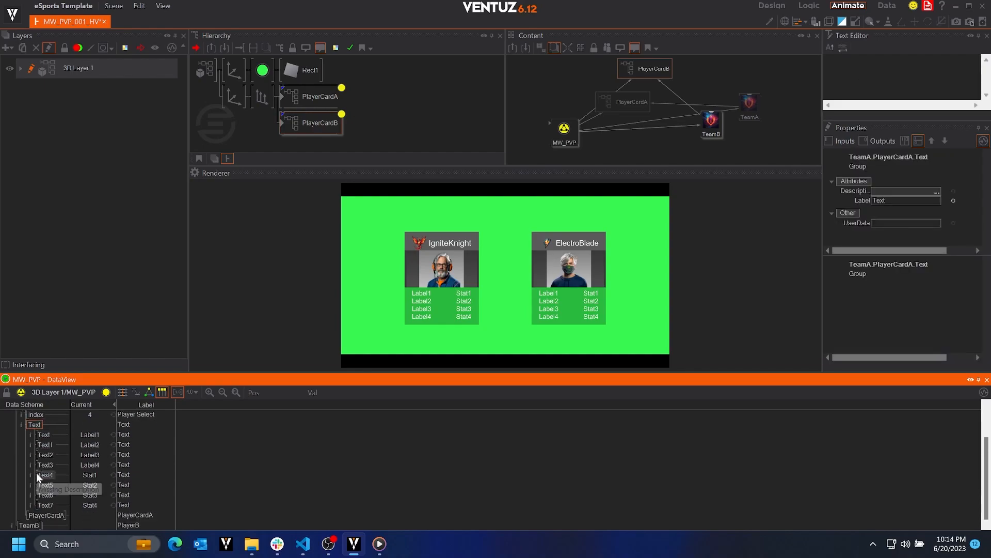
# Label TeamA's eight text items Label1 to Label4 and Stat1 to Stat4, copying each item's current value
pyautogui.doubleClick(98, 436)
pyautogui.hotkey('ctrl', 'c')
pyautogui.doubleClick(132, 435)
pyautogui.hotkey('ctrl', 'v')
pyautogui.doubleClick(98, 454)
pyautogui.doubleClick(89, 475)
pyautogui.doubleClick(135, 484)
pyautogui.hotkey('ctrl', 'v')
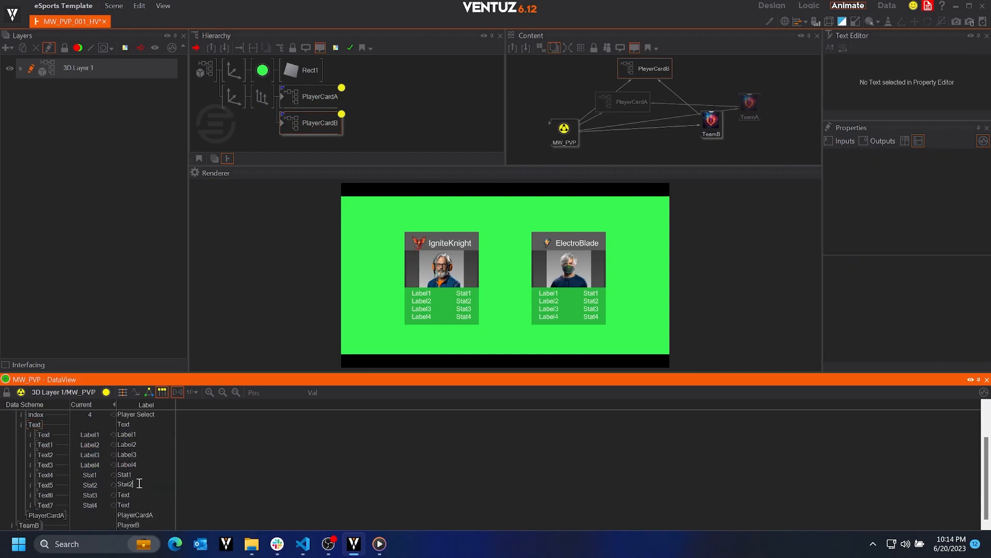
pyautogui.doubleClick(91, 505)
# Collapse TeamA's Text group and delete the leftover empty PlayerCardA group
pyautogui.doubleClick(36, 424)
pyautogui.click(41, 475)
pyautogui.press('Delete')
# Move Input, Index and the Text group directly under TeamB, deleting its emptied Teams, Json and PlayerCardB groups
pyautogui.doubleClick(41, 475)
pyautogui.scroll(-1, 41, 473)
pyautogui.moveTo(40, 472); pyautogui.dragTo(39, 451)
pyautogui.click(40, 462)
pyautogui.press('Delete')
pyautogui.click(45, 473)
pyautogui.press('Delete')
pyautogui.click(44, 464)
pyautogui.press('Delete')
pyautogui.scroll(-2, 44, 466)
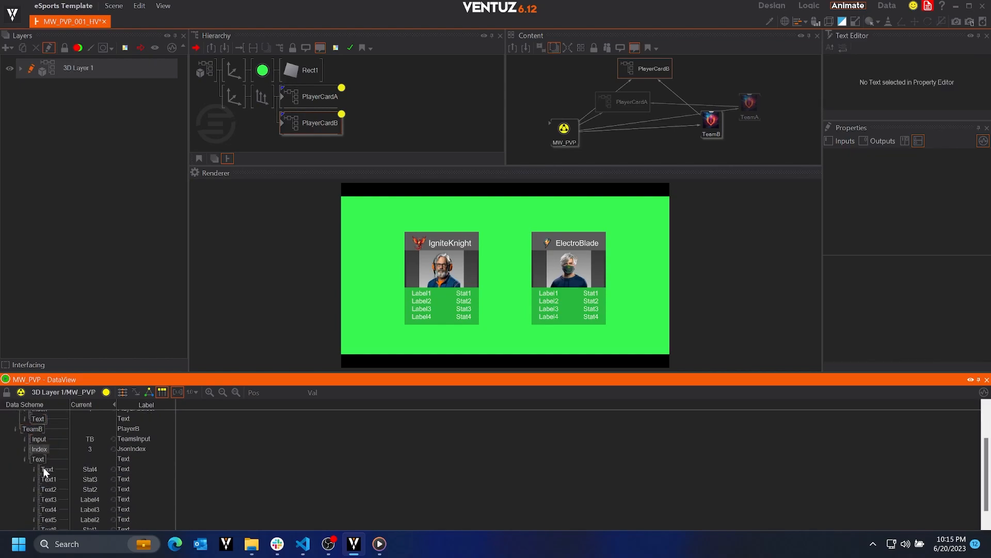
# Label TeamB's eight text items with their current values, Label1 to Label4 and Stat1 to Stat4
pyautogui.doubleClick(89, 526)
pyautogui.hotkey('ctrl', 'c')
pyautogui.doubleClick(127, 525)
pyautogui.hotkey('ctrl', 'v')
pyautogui.doubleClick(104, 494)
pyautogui.doubleClick(125, 475)
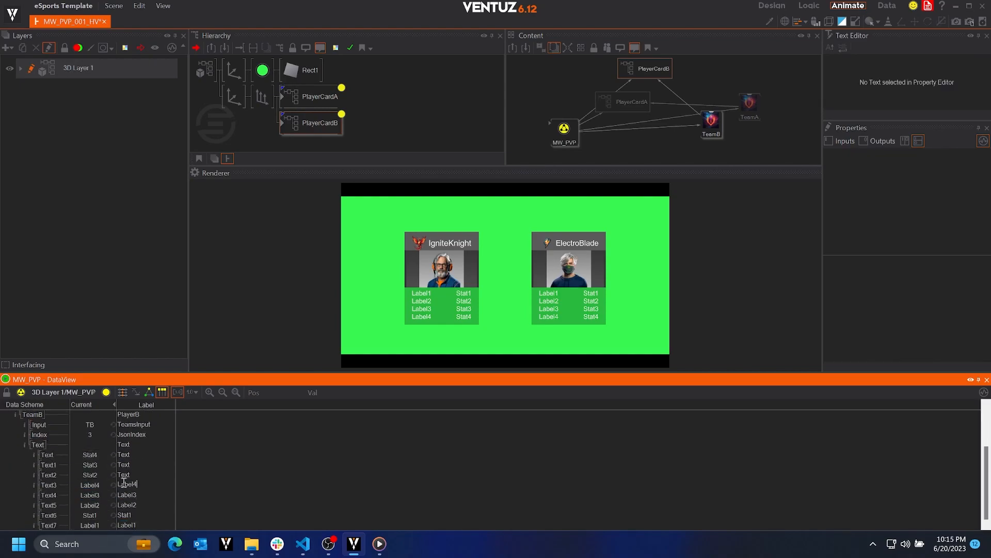
pyautogui.hotkey('ctrl', 'v')
pyautogui.doubleClick(132, 465)
pyautogui.hotkey('ctrl', 'v')
pyautogui.doubleClick(90, 454)
pyautogui.hotkey('ctrl', 'c')
pyautogui.doubleClick(125, 455)
pyautogui.hotkey('ctrl', 'v')
# Reorder TeamB's text items so that each stat follows its matching label, starting with Label1 and Stat1
pyautogui.moveTo(48, 516); pyautogui.dragTo(48, 452)
pyautogui.moveTo(48, 525); pyautogui.dragTo(50, 452)
pyautogui.moveTo(48, 525); pyautogui.dragTo(47, 469)
pyautogui.moveTo(48, 505); pyautogui.dragTo(46, 479)
pyautogui.moveTo(47, 525); pyautogui.dragTo(46, 489)
pyautogui.moveTo(46, 505); pyautogui.dragTo(45, 526)
# Reorder TeamA's text items in the same way, placing each stat directly after its matching label
pyautogui.scroll(4, 49, 469)
pyautogui.click(47, 494)
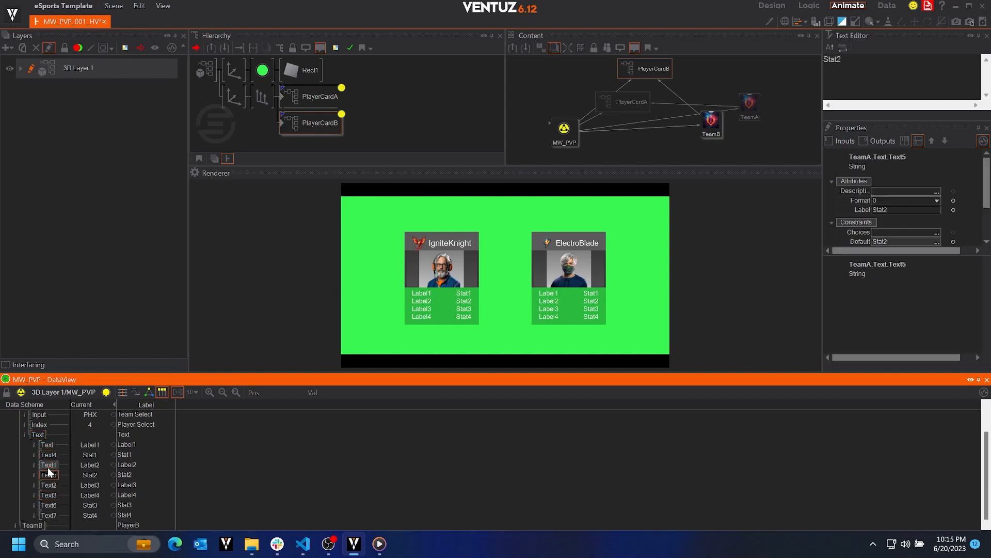
pyautogui.scroll(2, 47, 492)
# Test other teams in PlayerA's Team Select, return it to PHX, and set Player Select to 2
pyautogui.click(91, 444)
pyautogui.click(103, 464)
pyautogui.click(91, 445)
pyautogui.click(104, 473)
pyautogui.click(91, 444)
pyautogui.click(110, 454)
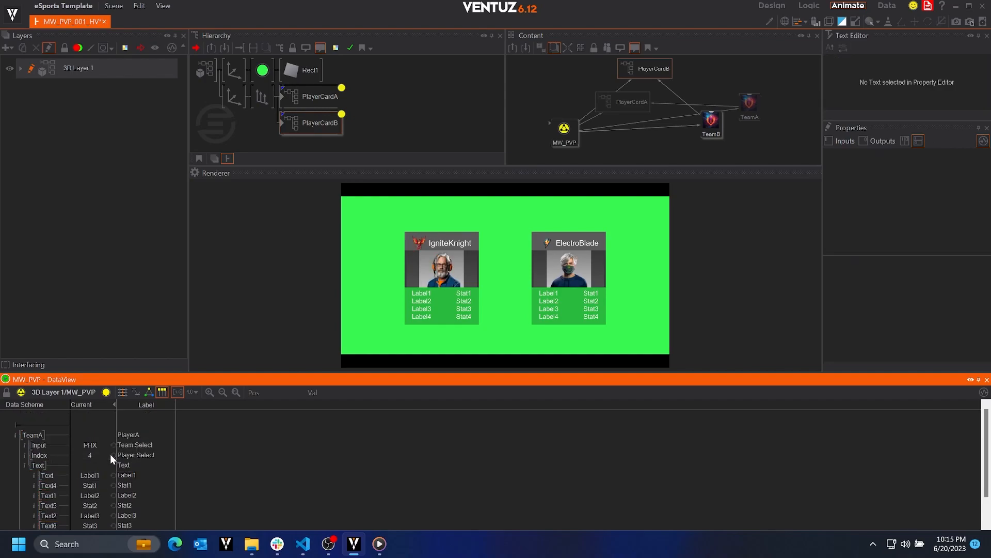
pyautogui.moveTo(91, 455); pyautogui.dragTo(85, 454)
# Increase the height of the background rectangle Rect1 until it fills the whole rendered frame
pyautogui.click(302, 71)
pyautogui.moveTo(955, 219); pyautogui.dragTo(954, 216)
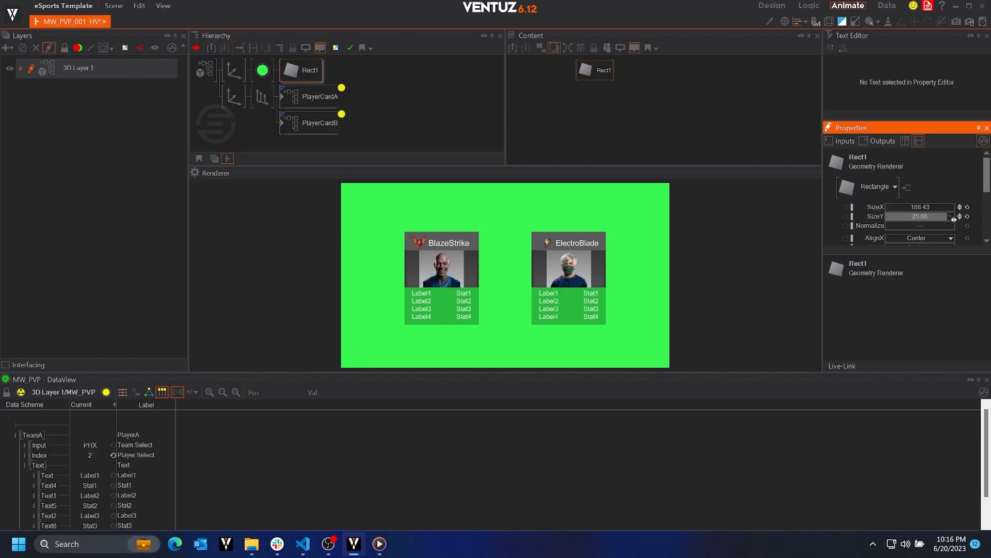
pyautogui.click(231, 67)
# Change the base color of the background rectangle's material from green to red, RGB 232, 78, 89
pyautogui.click(262, 70)
pyautogui.scroll(-3, 922, 214)
pyautogui.click(965, 215)
pyautogui.click(953, 247)
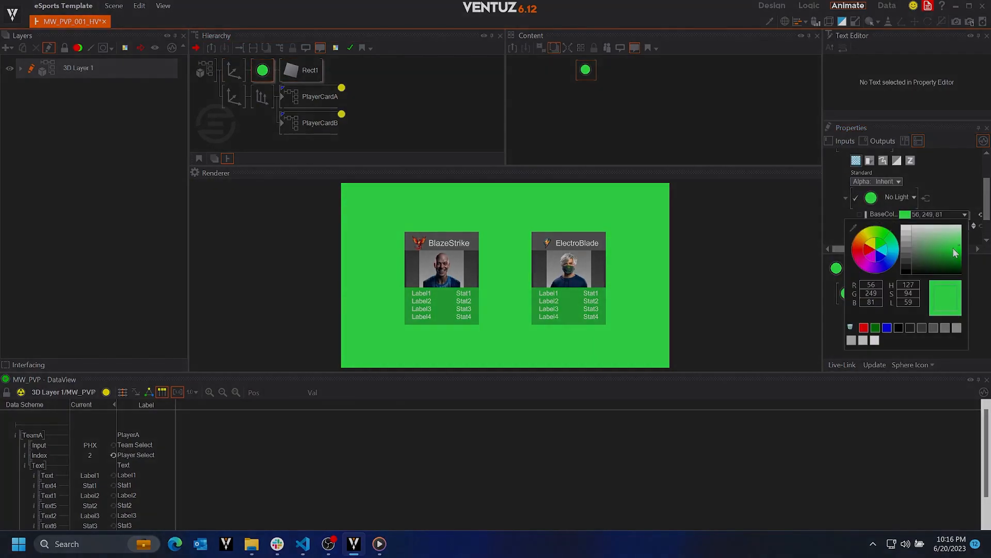
pyautogui.moveTo(884, 235); pyautogui.dragTo(855, 251)
pyautogui.click(950, 243)
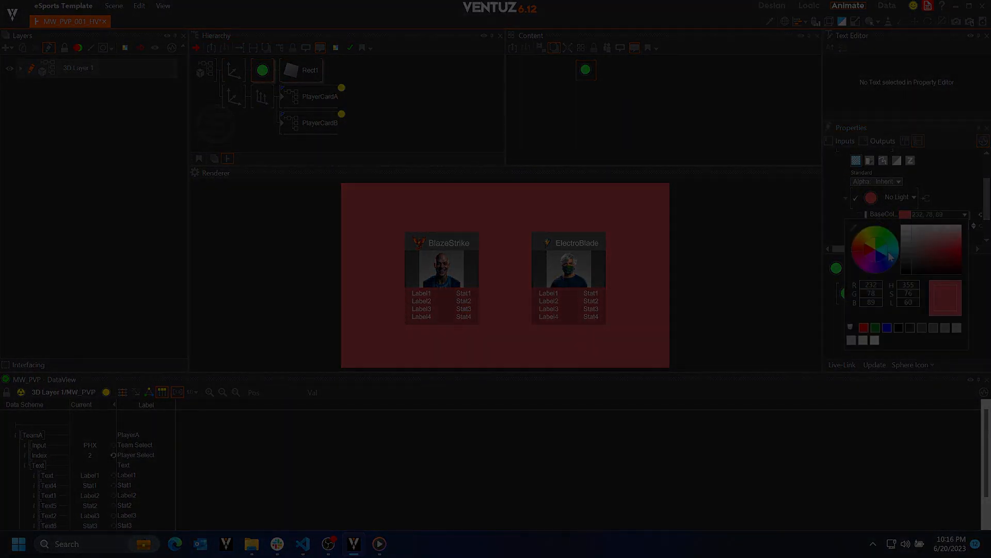